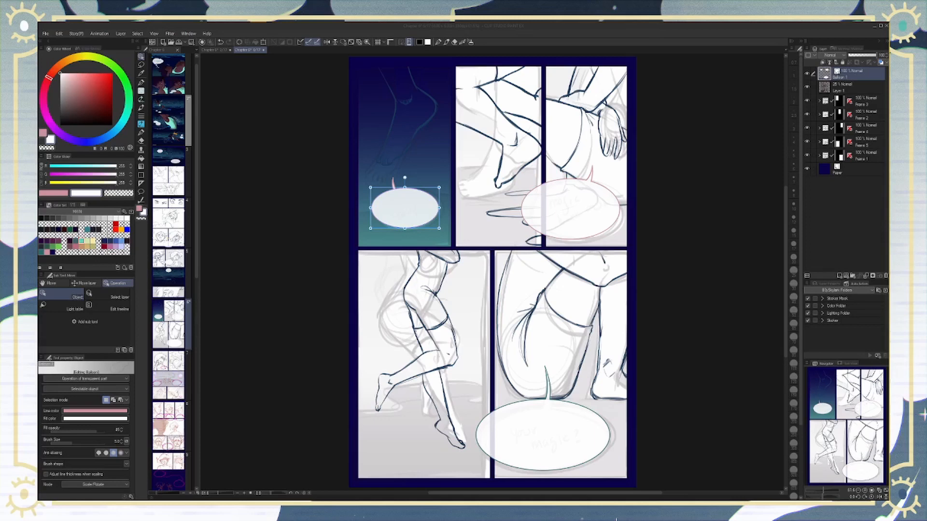
Step: Select all the speech balloons on the balloon layer and look through the workspace options
{"action": "key", "text": "ctrl+a"}
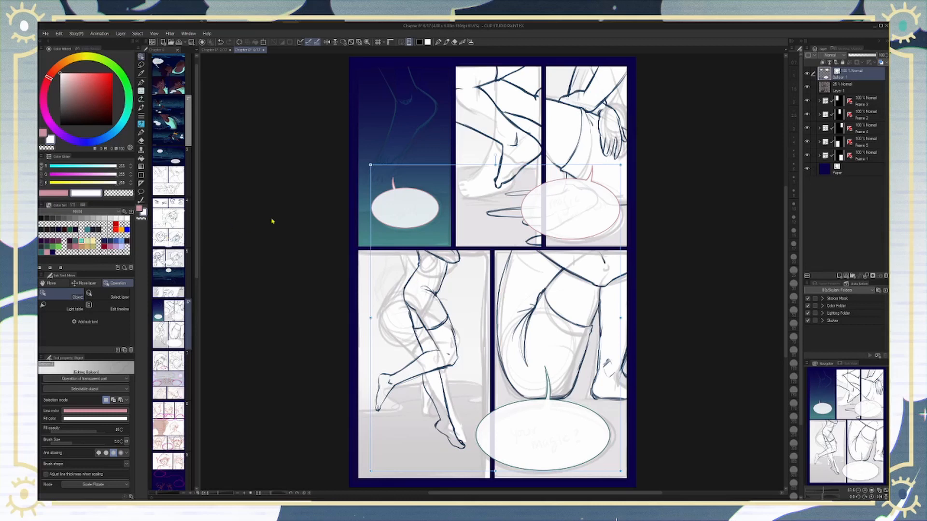
{"action": "left_click", "coordinate": [188, 34]}
{"action": "mouse_move", "coordinate": [231, 54]}
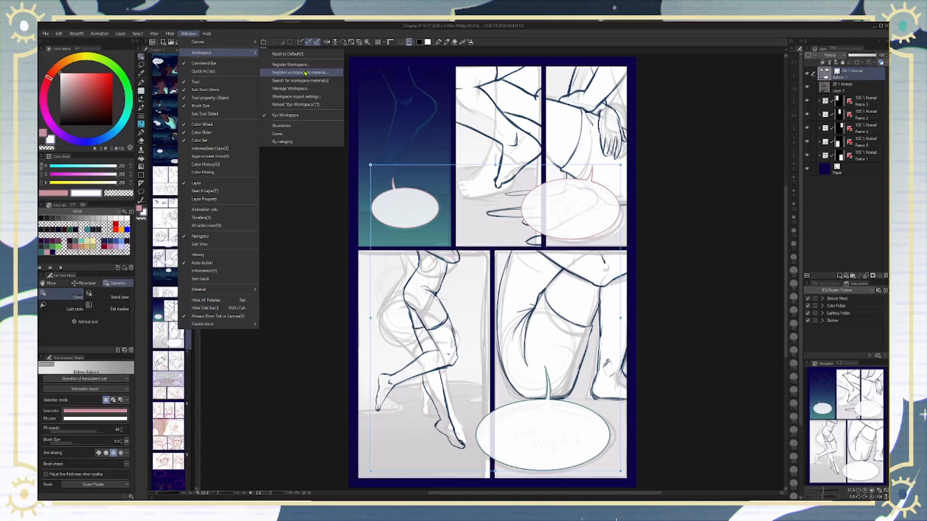
{"action": "left_click", "coordinate": [357, 32]}
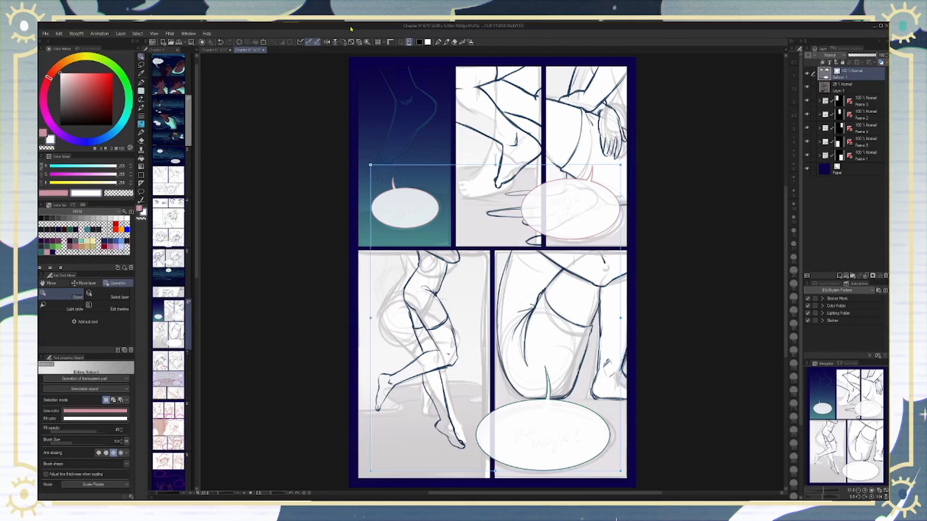
Step: Show the timeline below the canvas, collapse it again, and look over the file commands
{"action": "left_click", "coordinate": [153, 502]}
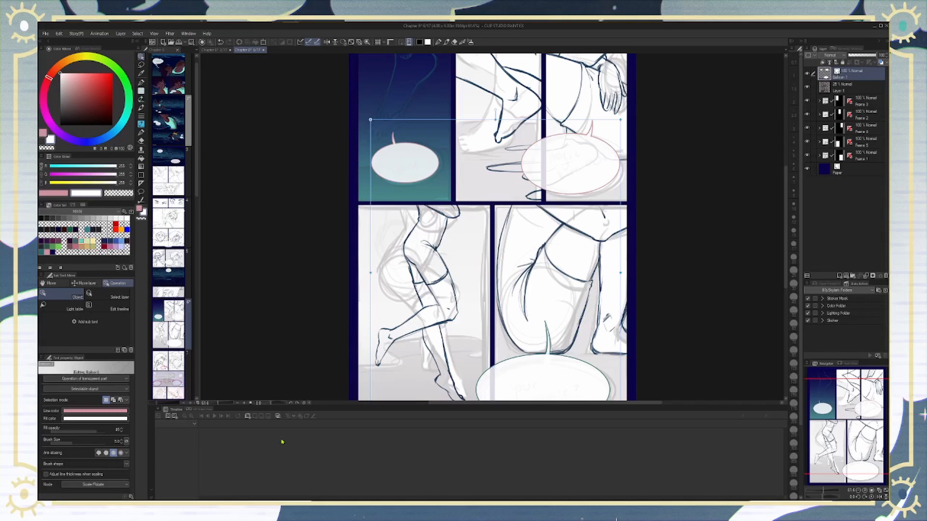
{"action": "left_click", "coordinate": [152, 497]}
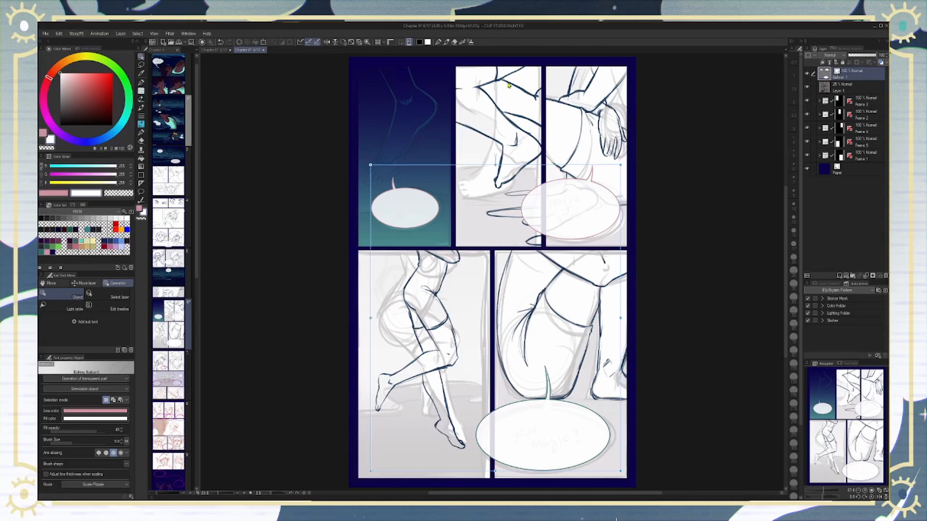
{"action": "left_click", "coordinate": [47, 35]}
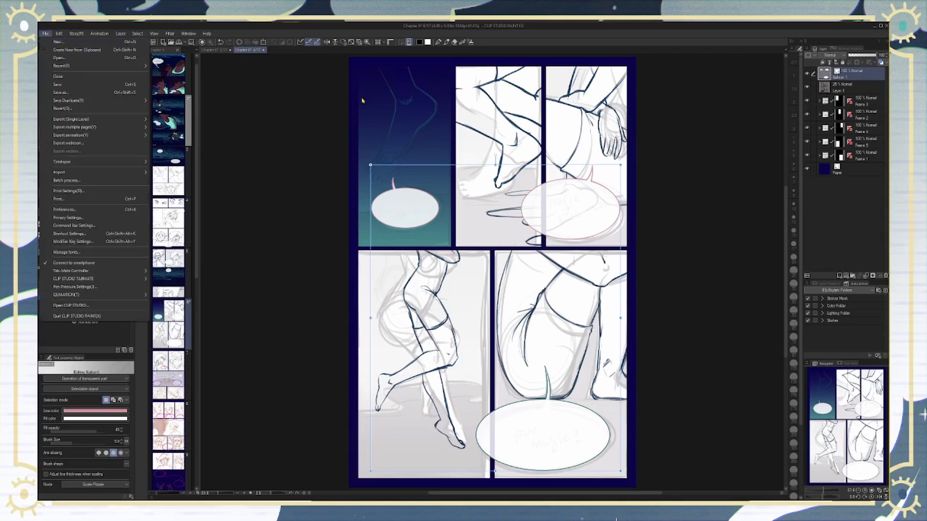
{"action": "left_click", "coordinate": [267, 117]}
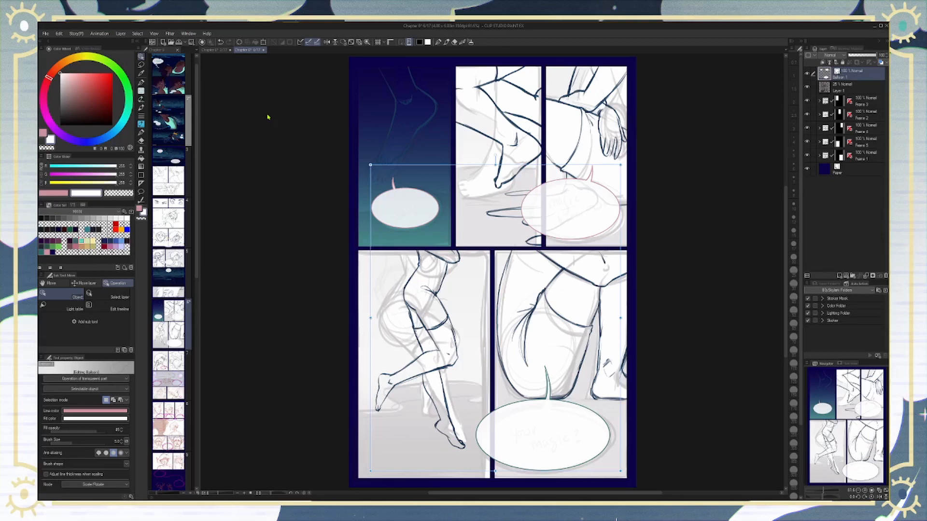
Step: Start setting up a new illustration canvas and try the Large Paper and 4.5k presets
{"action": "left_click", "coordinate": [164, 44]}
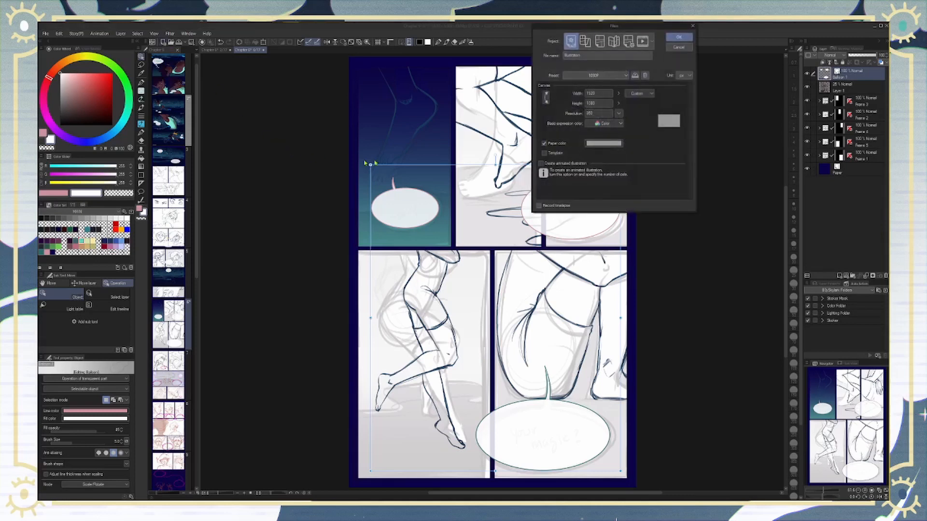
{"action": "left_click_drag", "start_coordinate": [612, 28], "coordinate": [437, 133]}
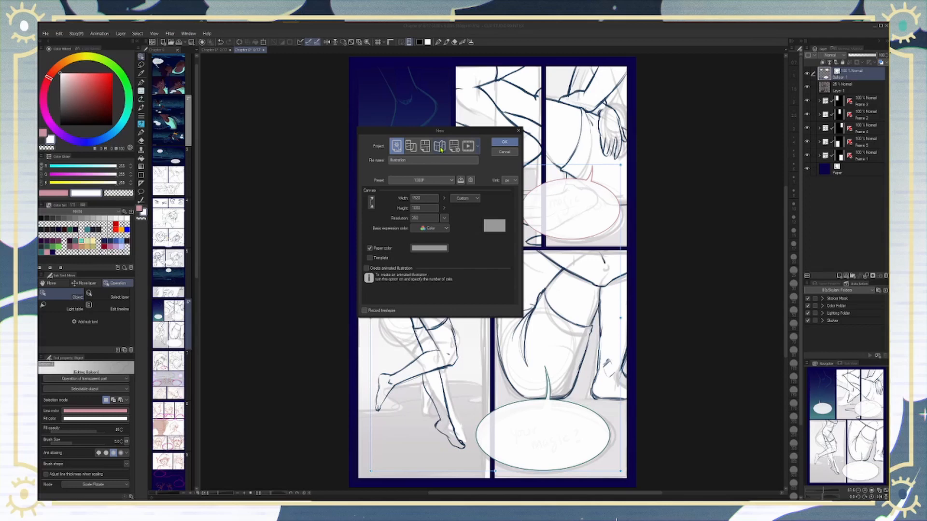
{"action": "left_click", "coordinate": [440, 181]}
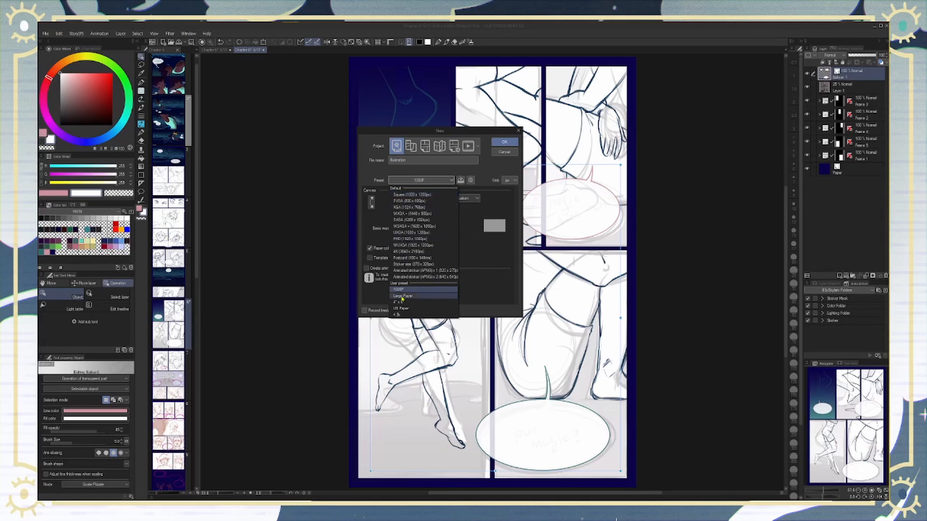
{"action": "left_click", "coordinate": [404, 297]}
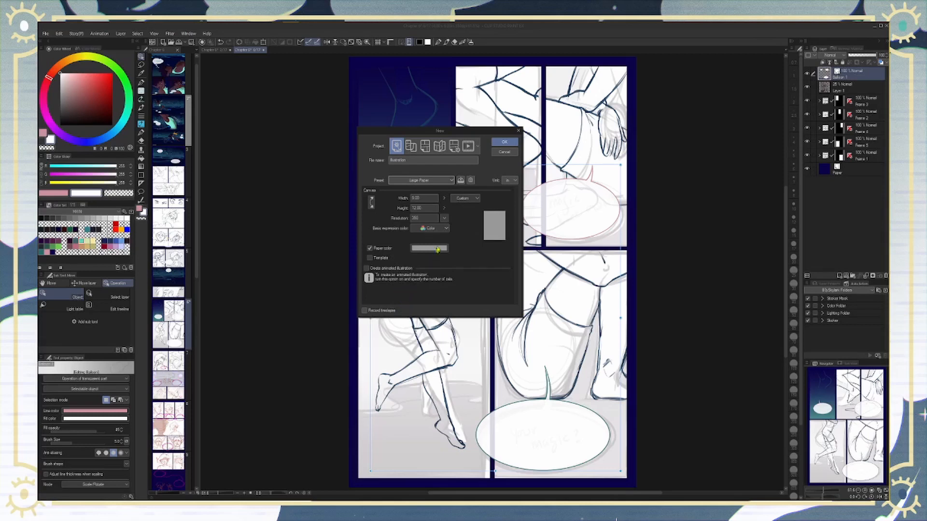
{"action": "left_click", "coordinate": [441, 183]}
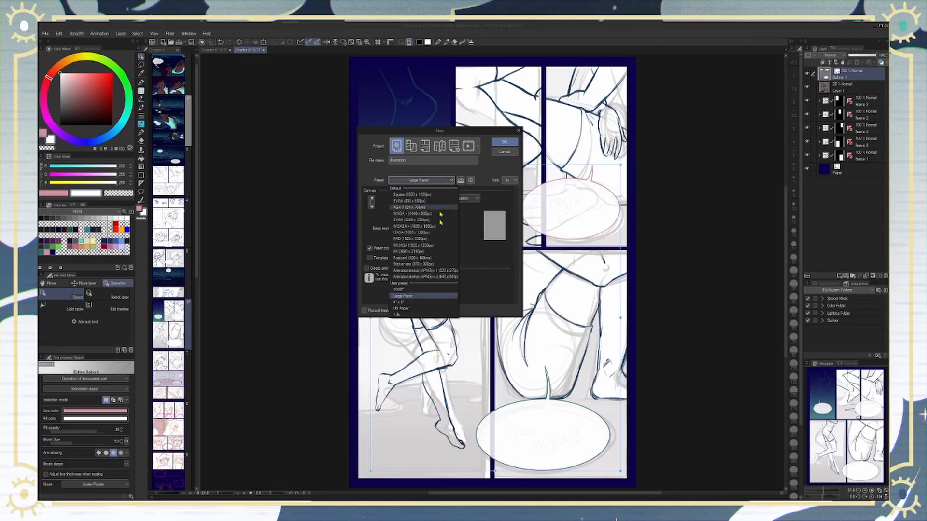
{"action": "left_click", "coordinate": [402, 317]}
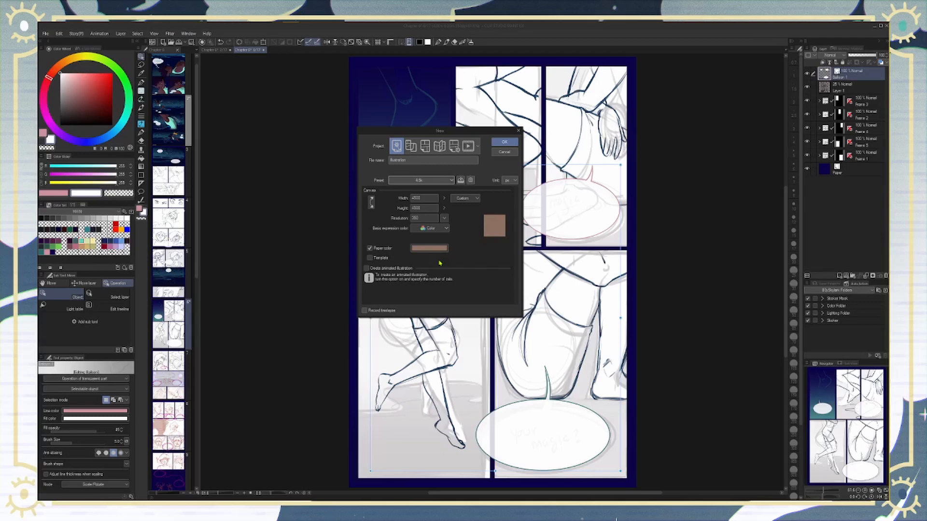
Step: Look over the unit and standard paper size choices and apply the US Paper preset
{"action": "left_click", "coordinate": [510, 181]}
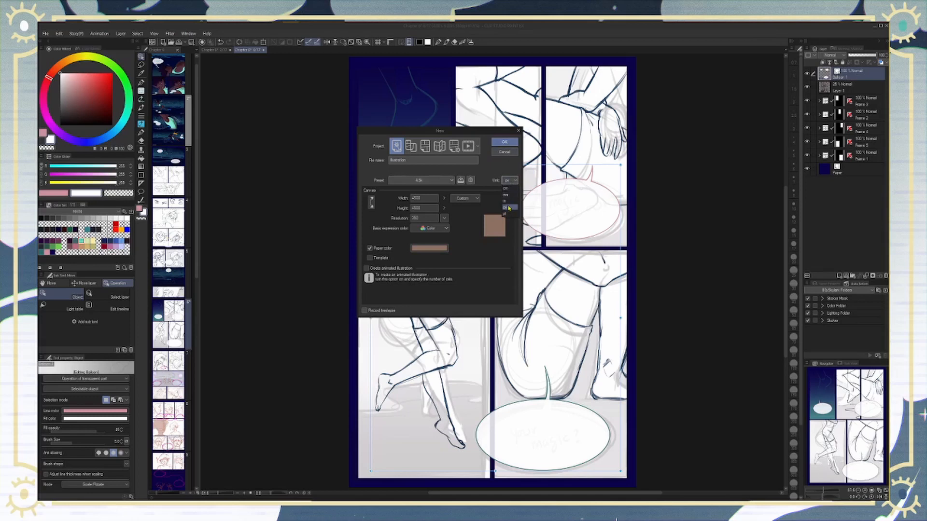
{"action": "left_click", "coordinate": [498, 252]}
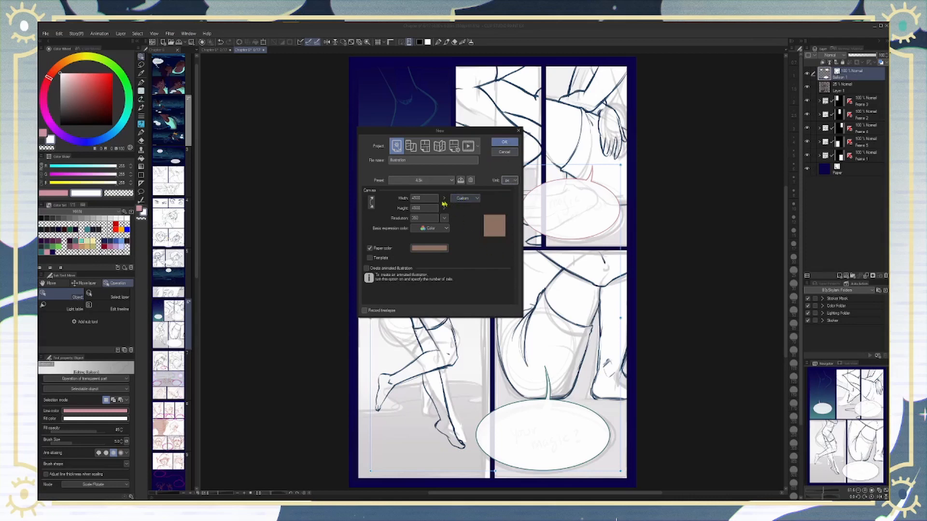
{"action": "left_click", "coordinate": [473, 199]}
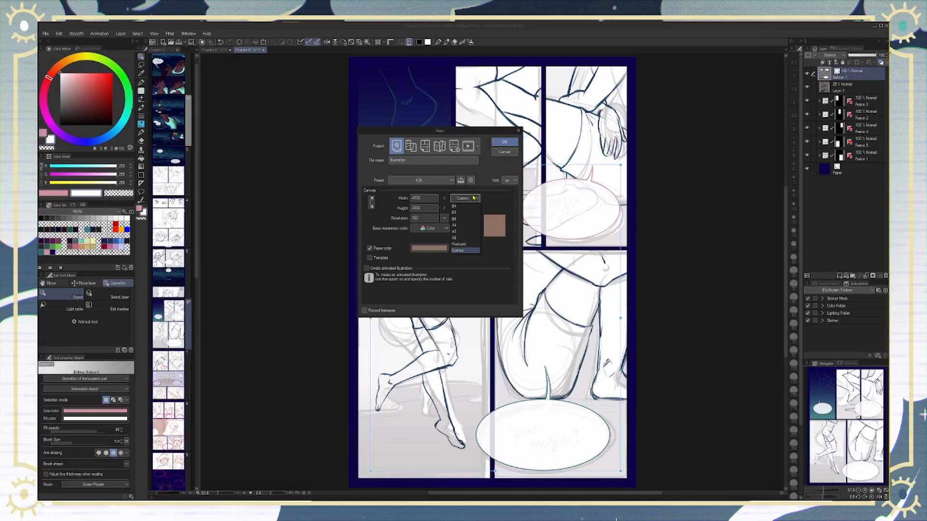
{"action": "left_click", "coordinate": [466, 198]}
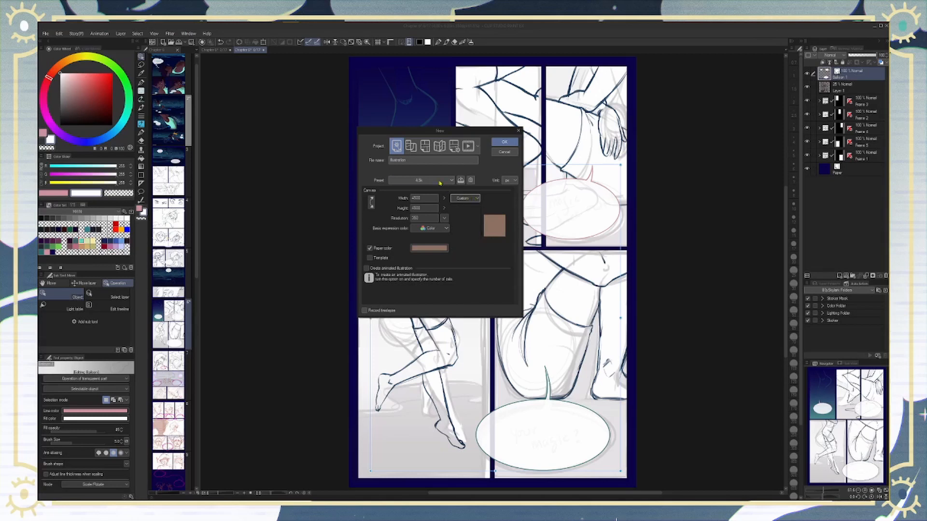
{"action": "left_click", "coordinate": [440, 180]}
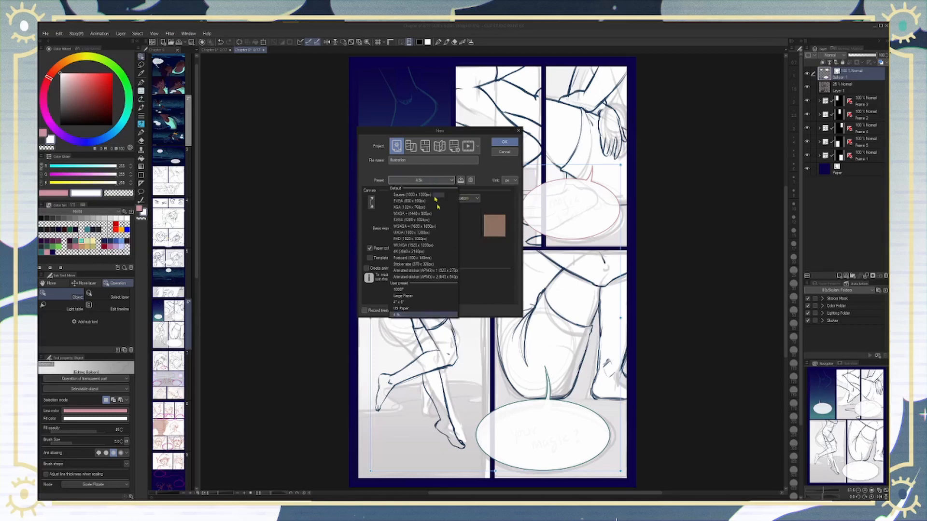
{"action": "left_click", "coordinate": [401, 308]}
Step: Try the standard paper sizes A4, A6, B6, B5 and B4 for the new canvas
{"action": "left_click", "coordinate": [465, 198]}
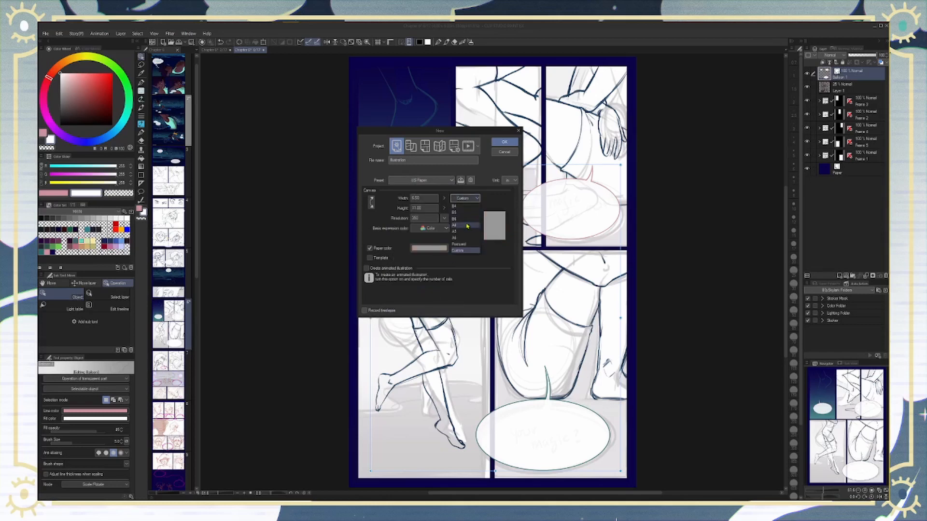
{"action": "left_click", "coordinate": [467, 225]}
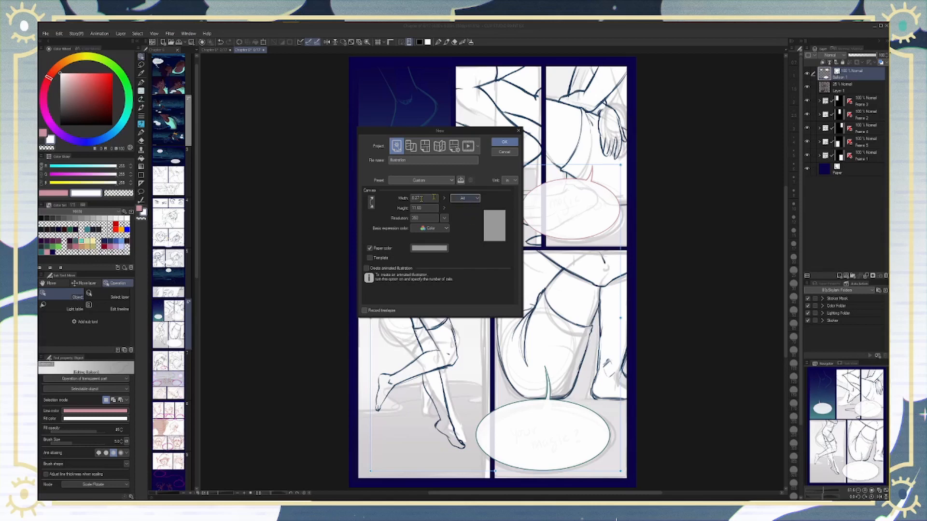
{"action": "left_click", "coordinate": [471, 198]}
{"action": "left_click", "coordinate": [472, 225]}
{"action": "left_click", "coordinate": [471, 198]}
{"action": "left_click", "coordinate": [466, 240]}
{"action": "left_click", "coordinate": [466, 201]}
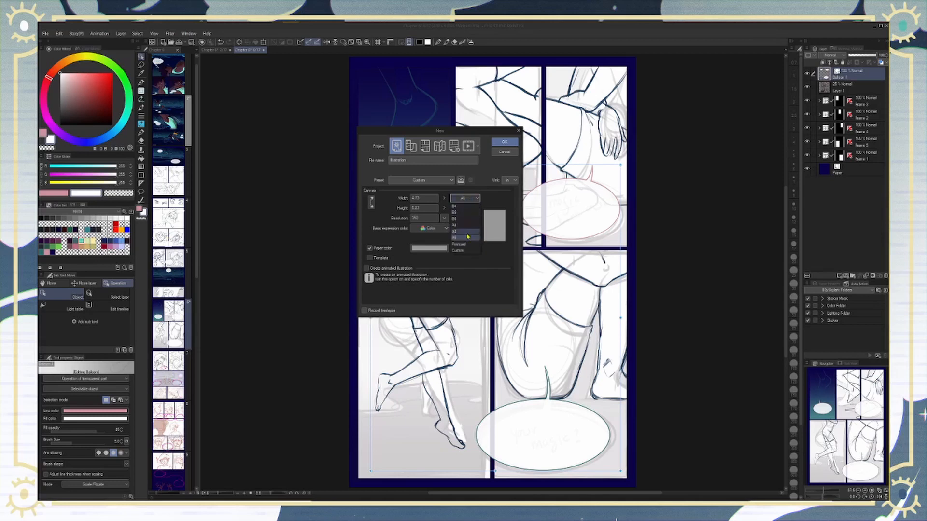
{"action": "left_click", "coordinate": [463, 221]}
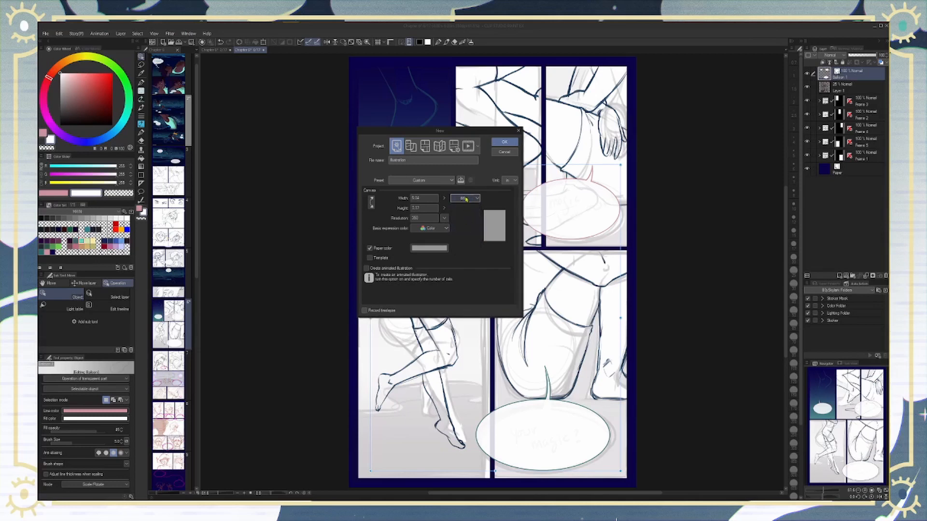
{"action": "left_click", "coordinate": [466, 199]}
{"action": "left_click", "coordinate": [466, 213]}
{"action": "left_click", "coordinate": [464, 199]}
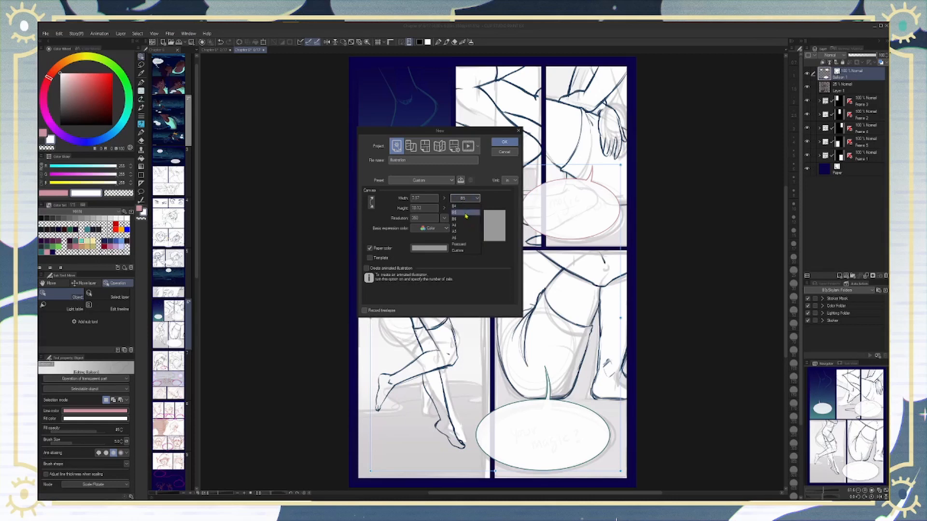
{"action": "left_click", "coordinate": [464, 206]}
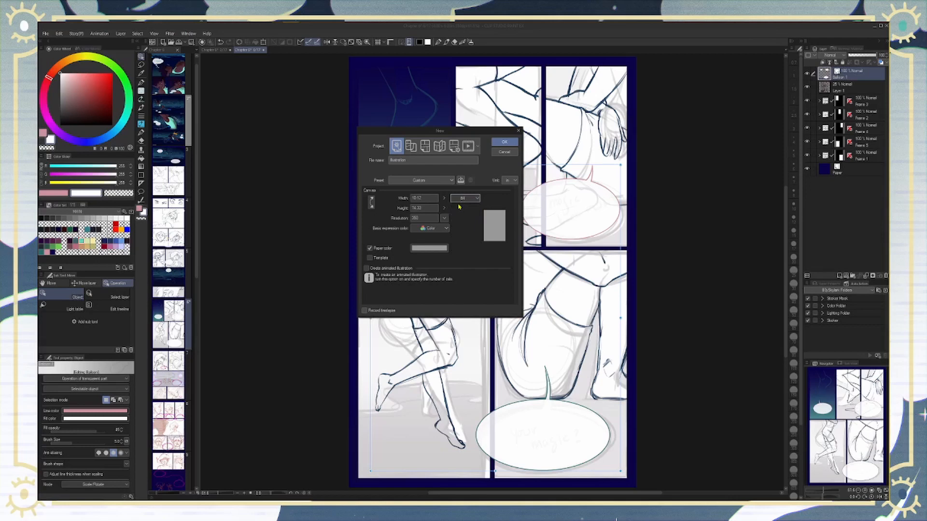
Step: View the basic expression color choices and turn the paper color off and back on
{"action": "left_click", "coordinate": [439, 229]}
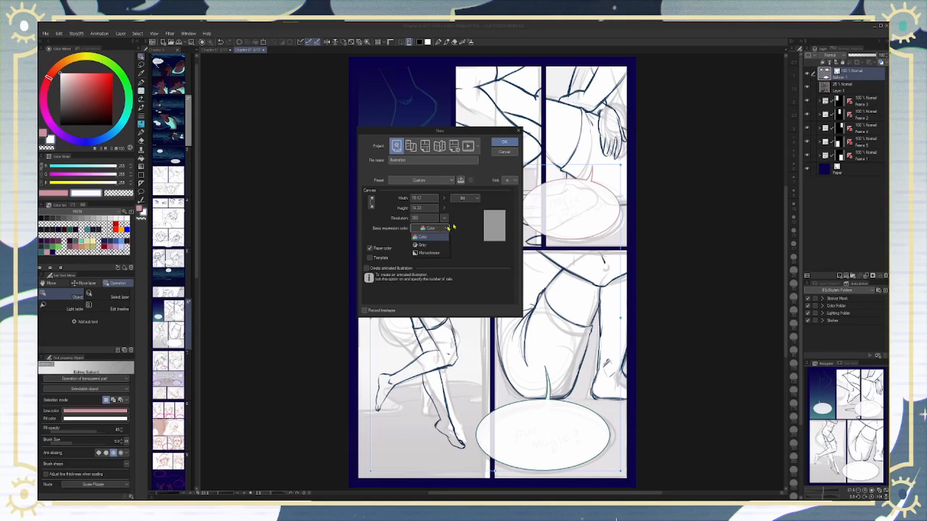
{"action": "left_click", "coordinate": [458, 225]}
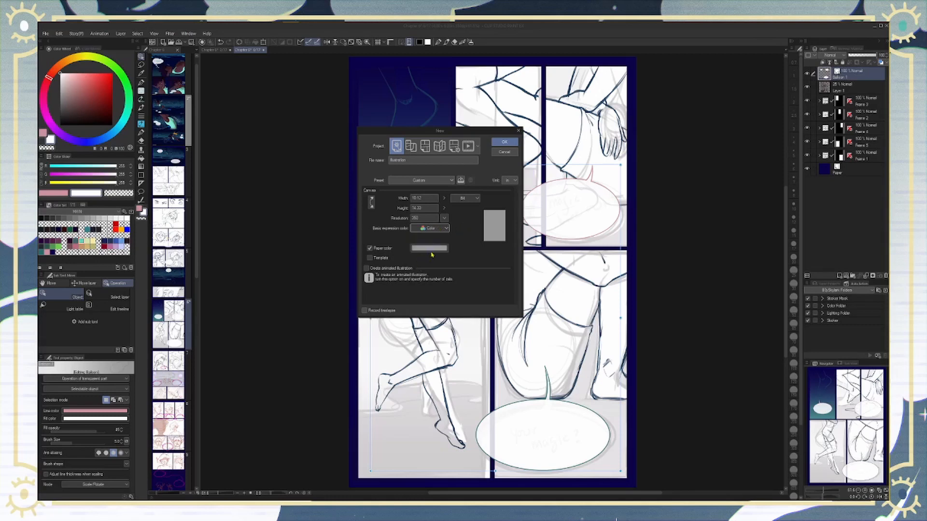
{"action": "left_click", "coordinate": [370, 248]}
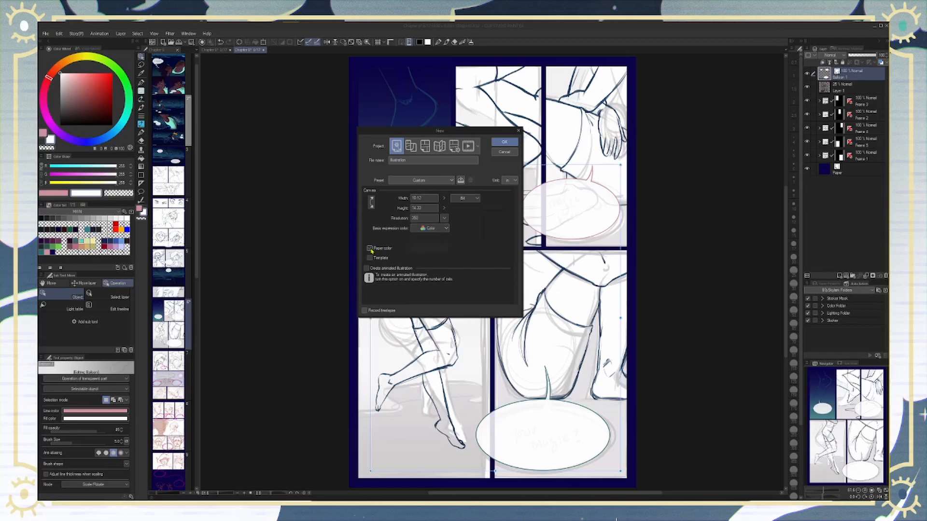
{"action": "left_click", "coordinate": [370, 248]}
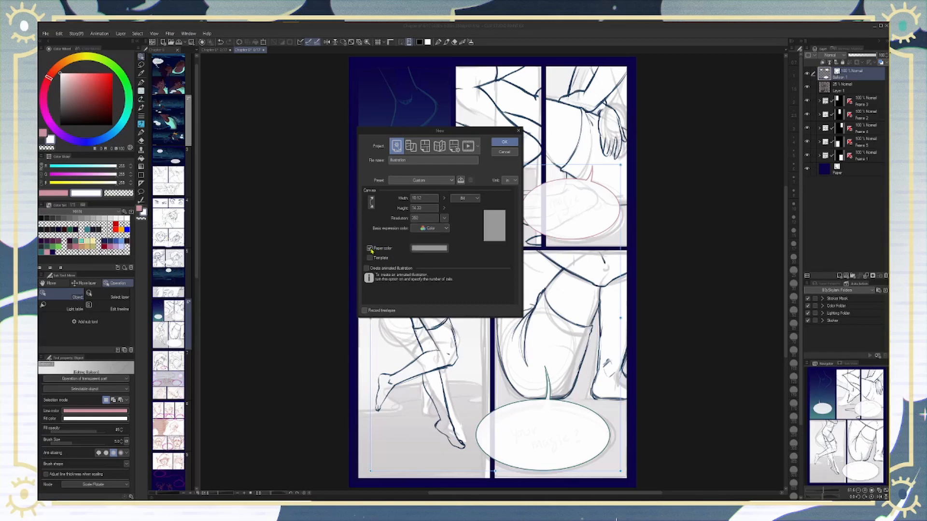
Step: Set the new canvas's paper color to a light yellow-green swatch from the color set
{"action": "left_click", "coordinate": [420, 249]}
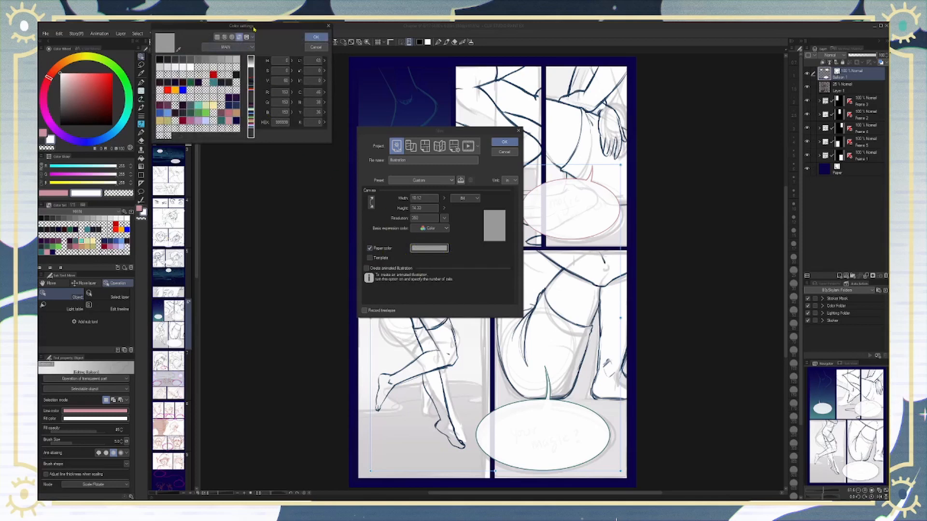
{"action": "left_click_drag", "start_coordinate": [253, 29], "coordinate": [269, 171]}
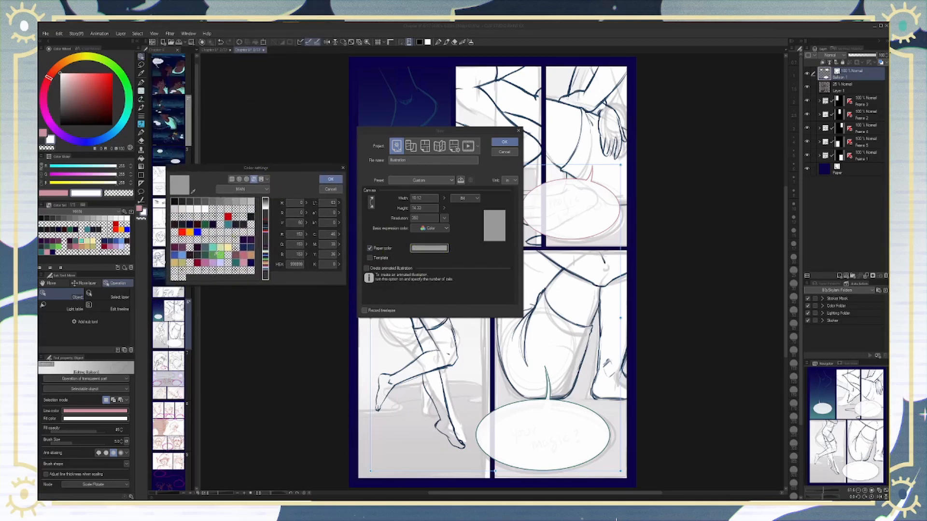
{"action": "left_click", "coordinate": [219, 248]}
{"action": "left_click", "coordinate": [330, 179]}
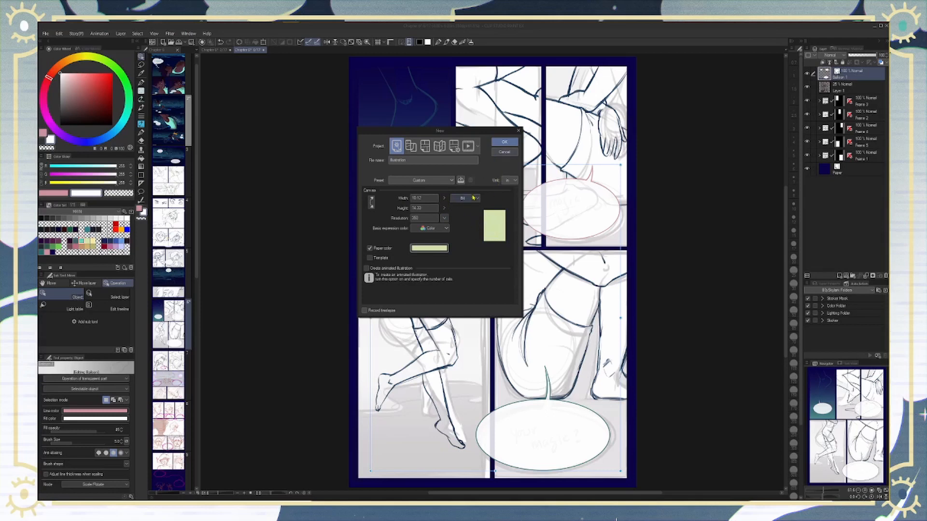
Step: Choose the Postcard paper size and create the new illustration canvas
{"action": "left_click", "coordinate": [473, 198]}
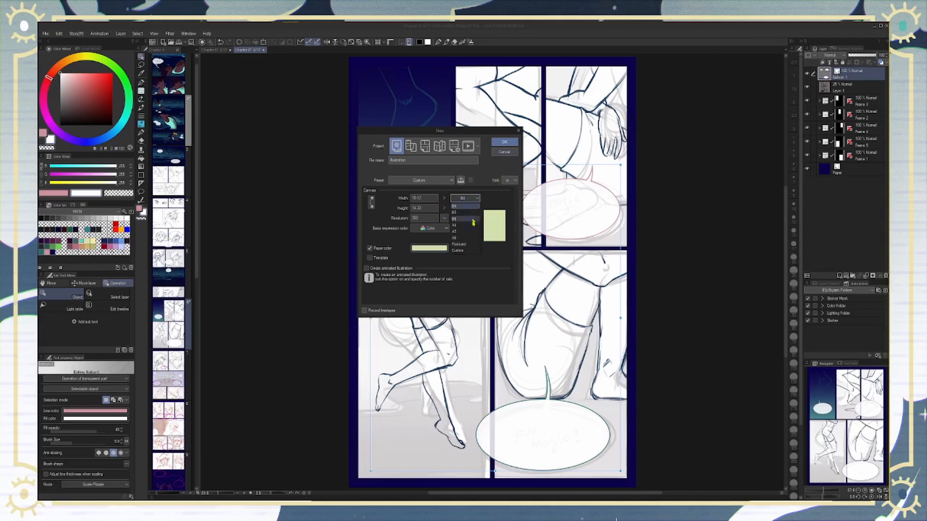
{"action": "left_click", "coordinate": [473, 244]}
{"action": "left_click", "coordinate": [503, 142]}
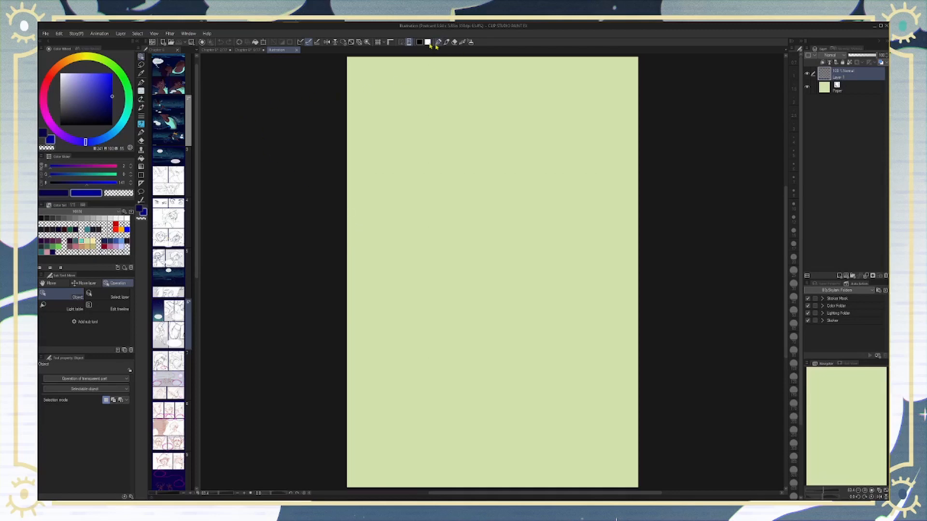
Step: Switch to the Pen tool and enlarge its sub tool list to show more brushes
{"action": "mouse_move", "coordinate": [400, 24]}
{"action": "key", "text": "p"}
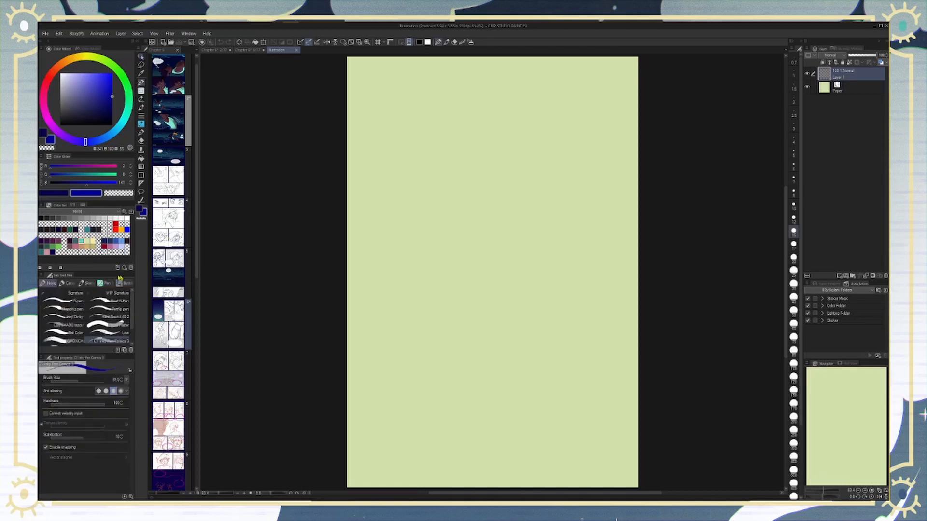
{"action": "left_click_drag", "start_coordinate": [100, 272], "coordinate": [105, 250]}
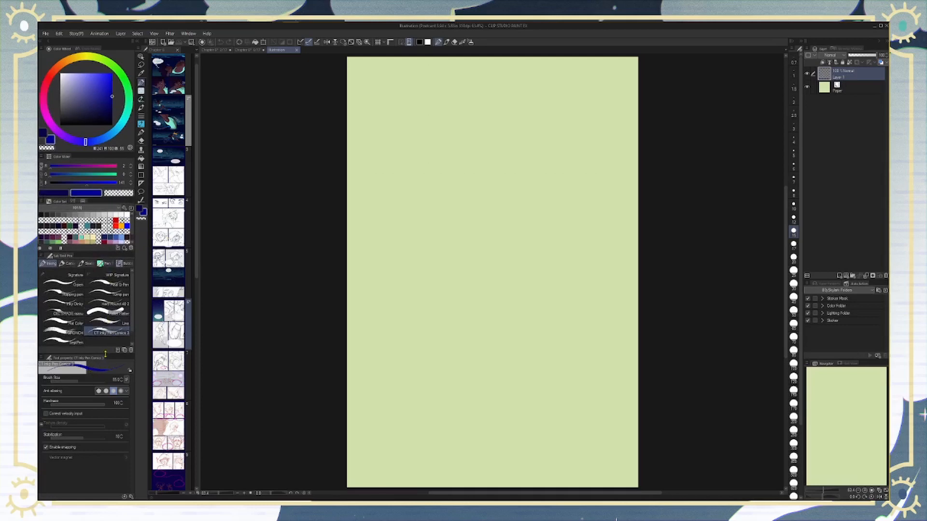
Step: Group the Color Slider palette with the Color Wheel and resize the color palettes and the pen sub tool list
{"action": "left_click_drag", "start_coordinate": [106, 356], "coordinate": [112, 399]}
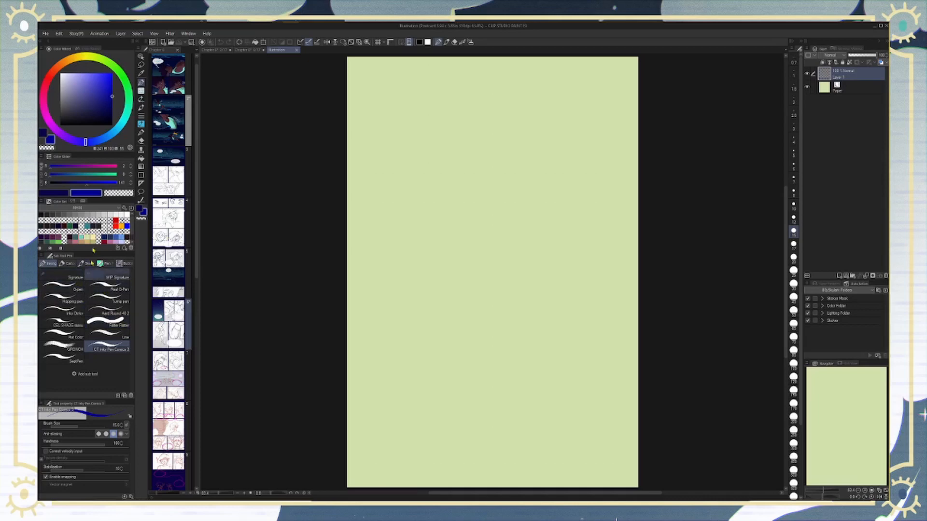
{"action": "left_click_drag", "start_coordinate": [104, 200], "coordinate": [102, 199]}
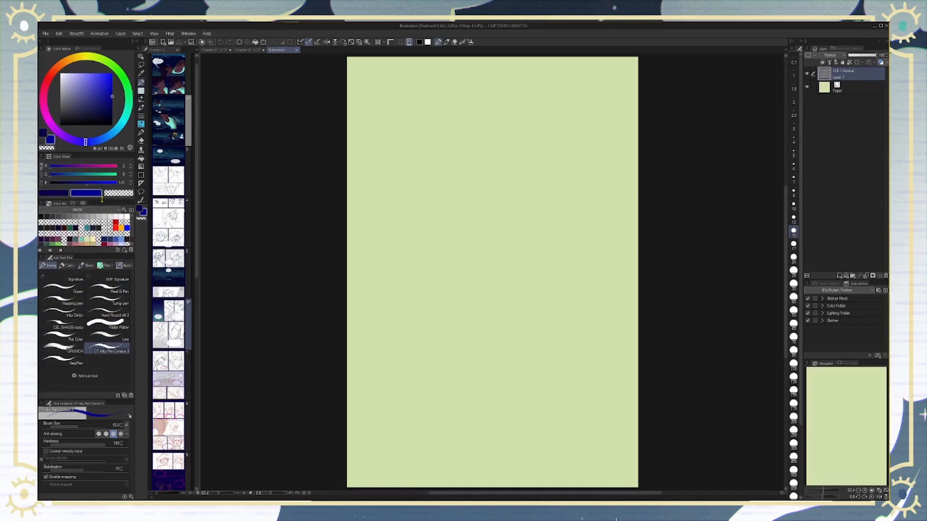
{"action": "left_click_drag", "start_coordinate": [62, 156], "coordinate": [65, 50]}
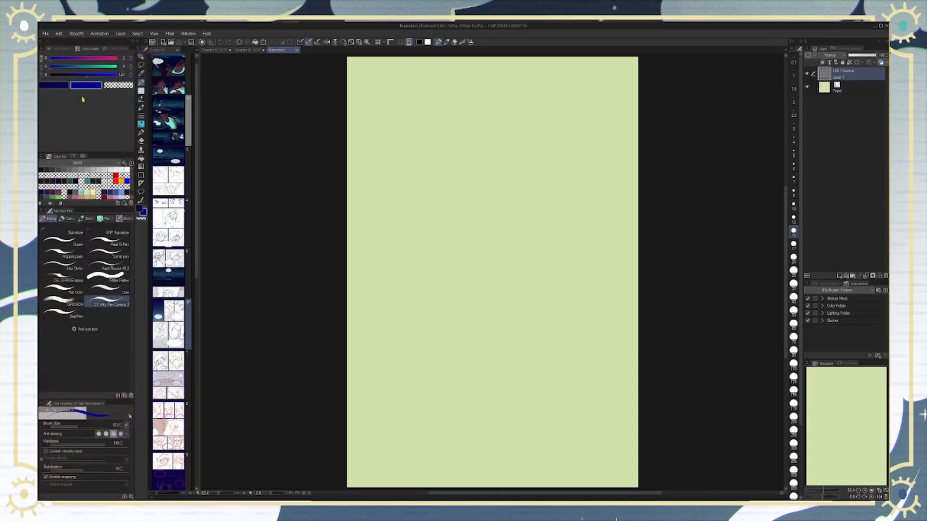
{"action": "left_click", "coordinate": [60, 49]}
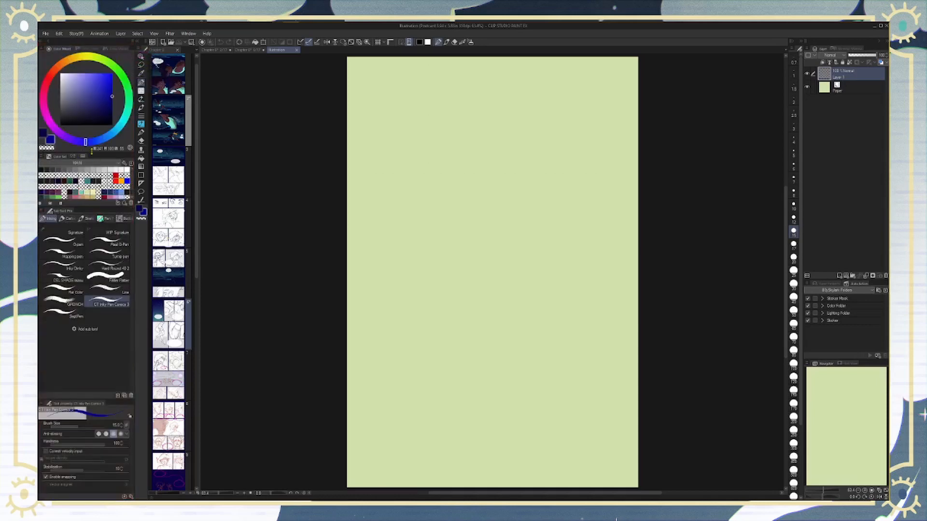
{"action": "left_click_drag", "start_coordinate": [92, 151], "coordinate": [92, 144]}
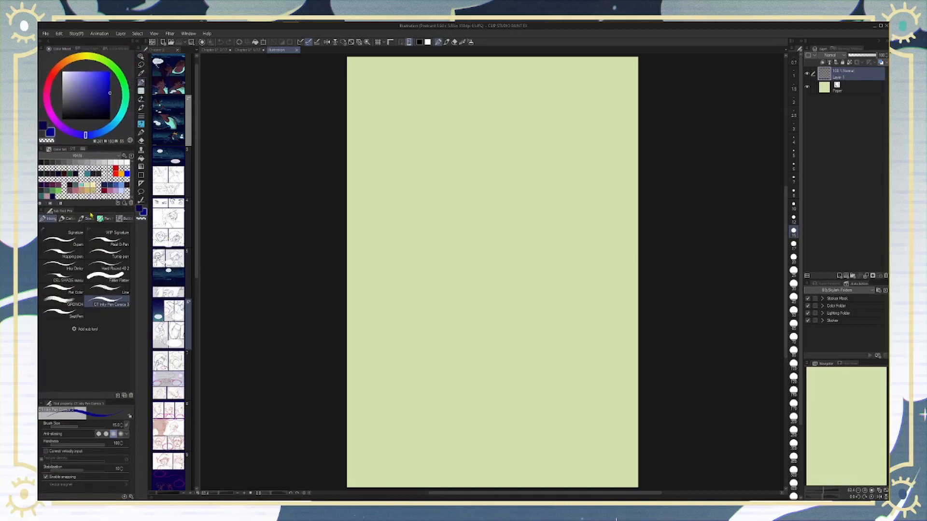
{"action": "left_click_drag", "start_coordinate": [90, 206], "coordinate": [89, 207]}
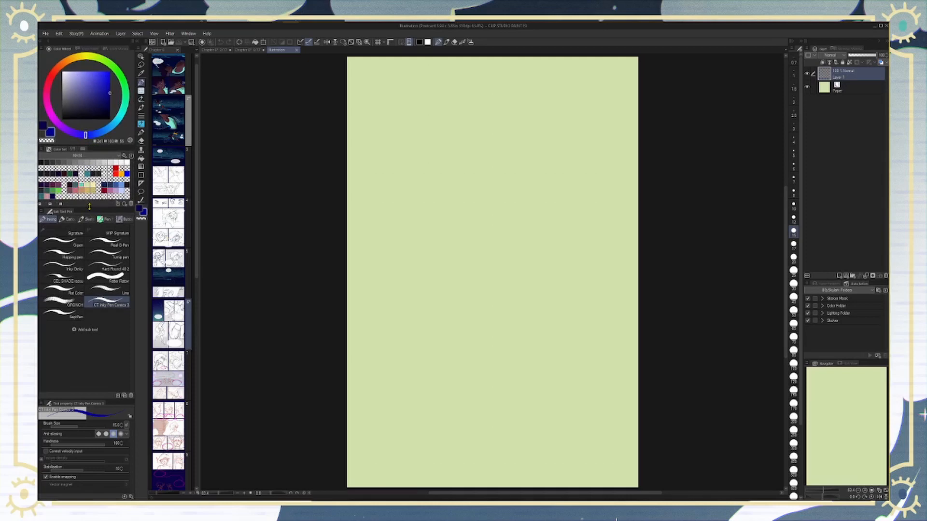
Step: View the sub tool group with the Rapidograph pens and return to the inking pens
{"action": "left_click", "coordinate": [67, 219]}
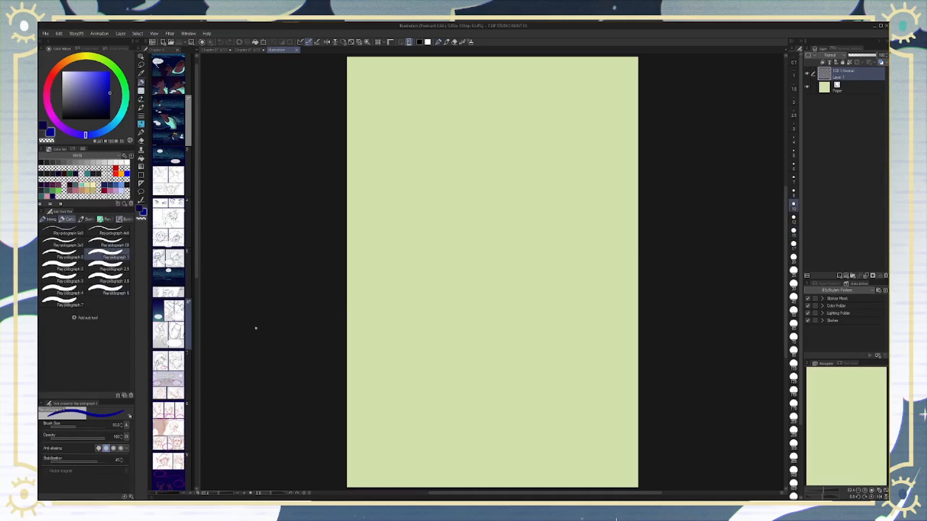
{"action": "key", "text": "b"}
{"action": "key", "text": "p"}
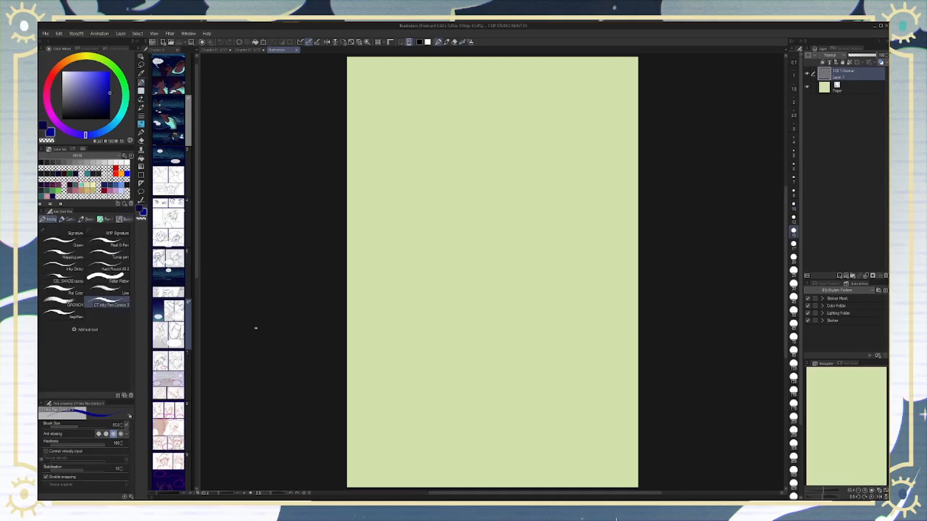
Step: Select the G-pen with black and brush size 20, and scribble a zigzag across the top of the canvas
{"action": "left_click", "coordinate": [77, 244]}
{"action": "left_click_drag", "start_coordinate": [84, 104], "coordinate": [63, 119]}
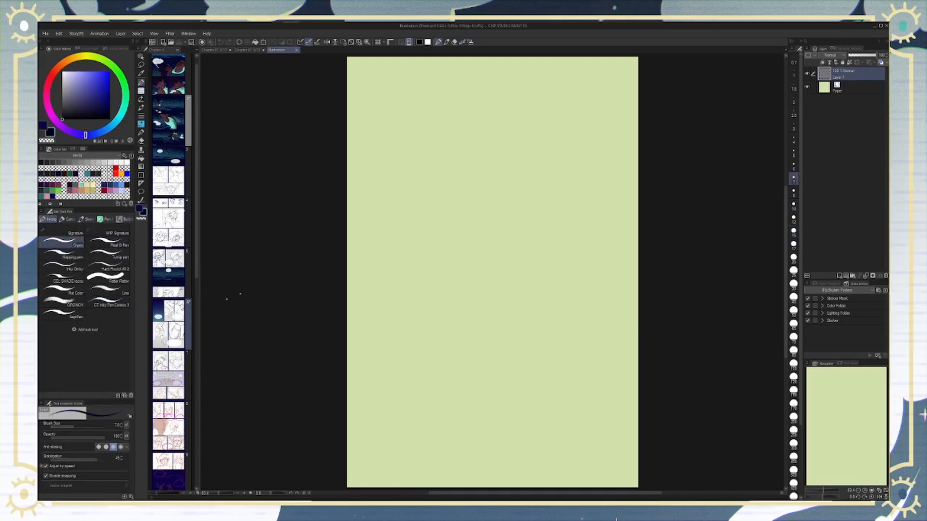
{"action": "left_click", "coordinate": [139, 208]}
{"action": "left_click", "coordinate": [793, 257]}
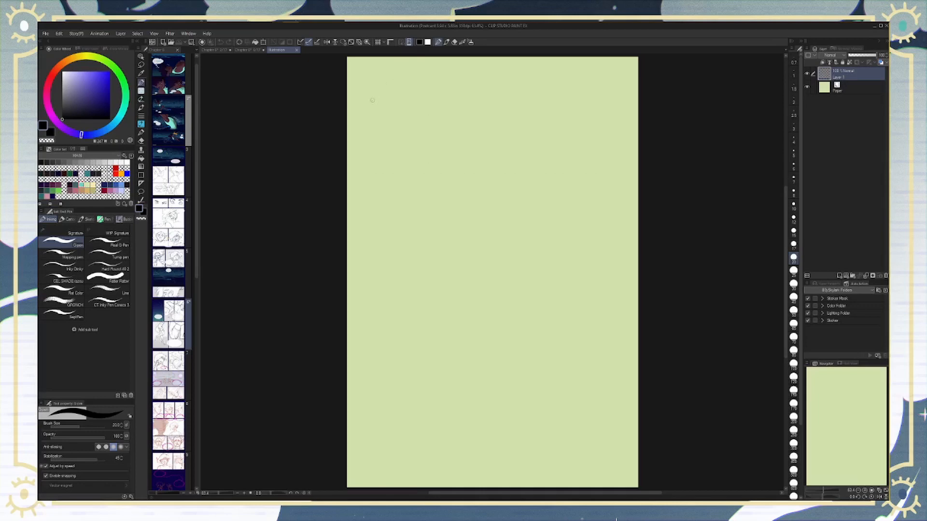
{"action": "mouse_move", "coordinate": [396, 71]}
{"action": "left_mouse_down"}
{"action": "mouse_move", "coordinate": [387, 83]}
{"action": "mouse_move", "coordinate": [487, 66]}
{"action": "left_mouse_up"}
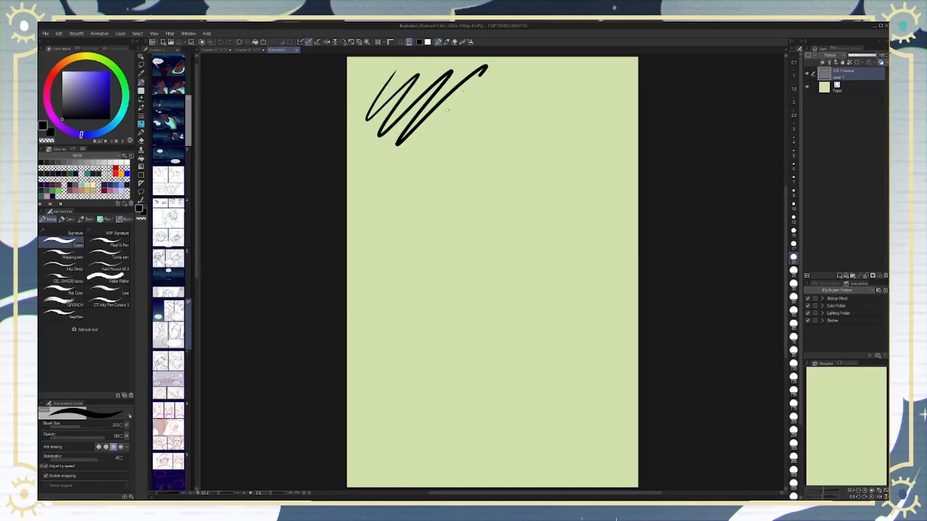
{"action": "mouse_move", "coordinate": [447, 110]}
{"action": "left_mouse_down"}
{"action": "mouse_move", "coordinate": [485, 99]}
{"action": "mouse_move", "coordinate": [470, 138]}
{"action": "mouse_move", "coordinate": [549, 77]}
{"action": "left_mouse_up"}
{"action": "left_click_drag", "start_coordinate": [594, 72], "coordinate": [607, 95]}
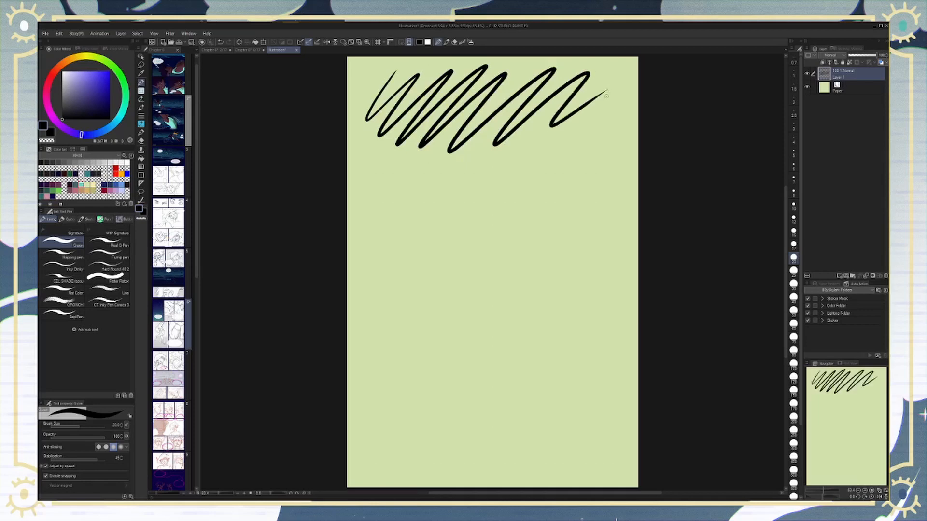
Step: Draw a patch of diagonal hatching and four circles below the zigzag with the G-pen
{"action": "left_click_drag", "start_coordinate": [377, 168], "coordinate": [390, 156]}
{"action": "left_click_drag", "start_coordinate": [359, 184], "coordinate": [379, 166]}
{"action": "left_click_drag", "start_coordinate": [362, 190], "coordinate": [416, 152]}
{"action": "left_click_drag", "start_coordinate": [356, 202], "coordinate": [421, 154]}
{"action": "left_click_drag", "start_coordinate": [398, 181], "coordinate": [427, 158]}
{"action": "mouse_move", "coordinate": [355, 225]}
{"action": "left_mouse_down"}
{"action": "mouse_move", "coordinate": [432, 157]}
{"action": "mouse_move", "coordinate": [421, 172]}
{"action": "left_mouse_up"}
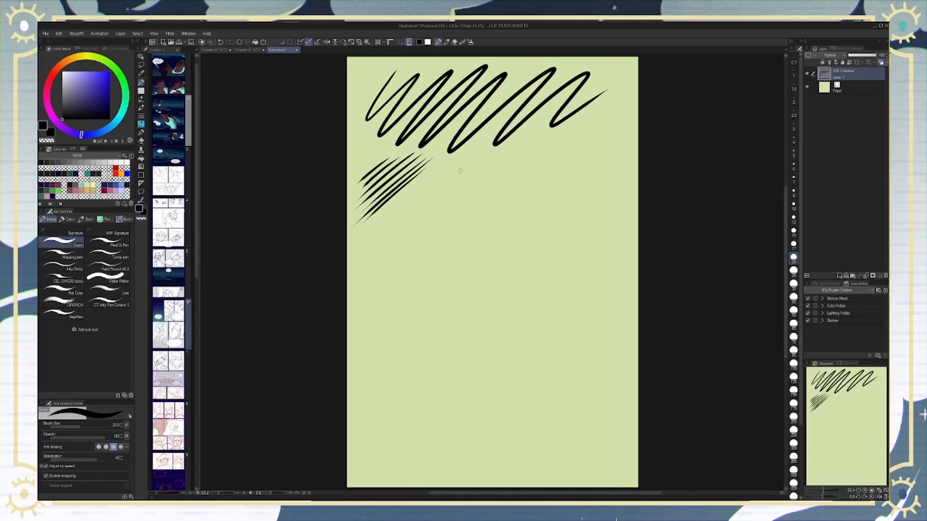
{"action": "left_click_drag", "start_coordinate": [454, 162], "coordinate": [454, 163]}
{"action": "left_click_drag", "start_coordinate": [465, 198], "coordinate": [461, 193]}
{"action": "mouse_move", "coordinate": [499, 155]}
{"action": "left_mouse_down"}
{"action": "mouse_move", "coordinate": [482, 171]}
{"action": "mouse_move", "coordinate": [503, 176]}
{"action": "mouse_move", "coordinate": [480, 204]}
{"action": "left_mouse_up"}
Step: Edit the G-pen's stabilization, draw an angular square-wave line beside the circles and label the samples "G-Pen"
{"action": "left_click", "coordinate": [118, 458]}
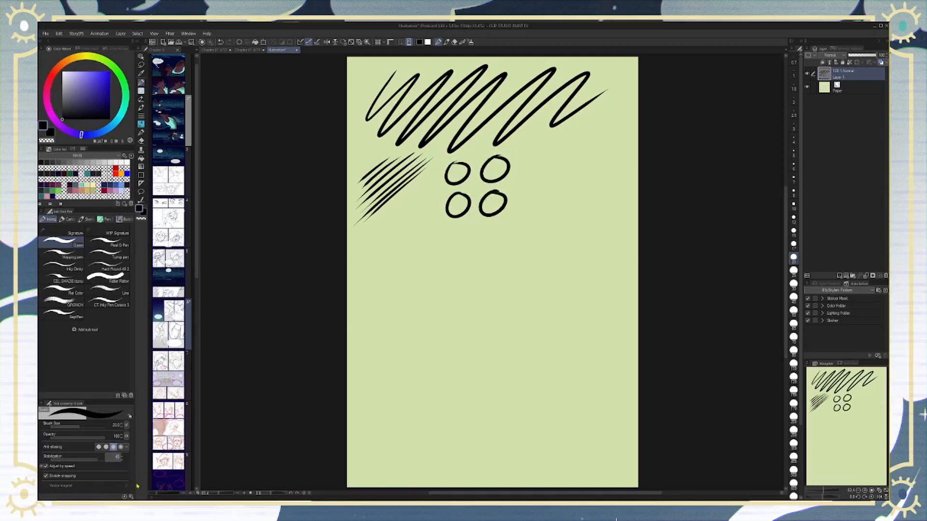
{"action": "key", "text": "Return"}
{"action": "mouse_move", "coordinate": [519, 158]}
{"action": "left_mouse_down"}
{"action": "mouse_move", "coordinate": [534, 206]}
{"action": "mouse_move", "coordinate": [529, 161]}
{"action": "mouse_move", "coordinate": [544, 160]}
{"action": "mouse_move", "coordinate": [544, 209]}
{"action": "mouse_move", "coordinate": [559, 207]}
{"action": "mouse_move", "coordinate": [557, 161]}
{"action": "mouse_move", "coordinate": [571, 159]}
{"action": "mouse_move", "coordinate": [571, 196]}
{"action": "mouse_move", "coordinate": [585, 202]}
{"action": "mouse_move", "coordinate": [586, 161]}
{"action": "mouse_move", "coordinate": [571, 127]}
{"action": "mouse_move", "coordinate": [592, 135]}
{"action": "left_mouse_up"}
{"action": "mouse_move", "coordinate": [594, 130]}
{"action": "left_mouse_down"}
{"action": "mouse_move", "coordinate": [598, 142]}
{"action": "mouse_move", "coordinate": [595, 135]}
{"action": "mouse_move", "coordinate": [612, 133]}
{"action": "mouse_move", "coordinate": [614, 141]}
{"action": "left_mouse_up"}
{"action": "left_click_drag", "start_coordinate": [617, 131], "coordinate": [625, 141]}
Step: Select the Real G-Pen, set stabilization 10 and brush size 20, and scribble a zigzag below the G-pen samples
{"action": "left_click", "coordinate": [108, 241]}
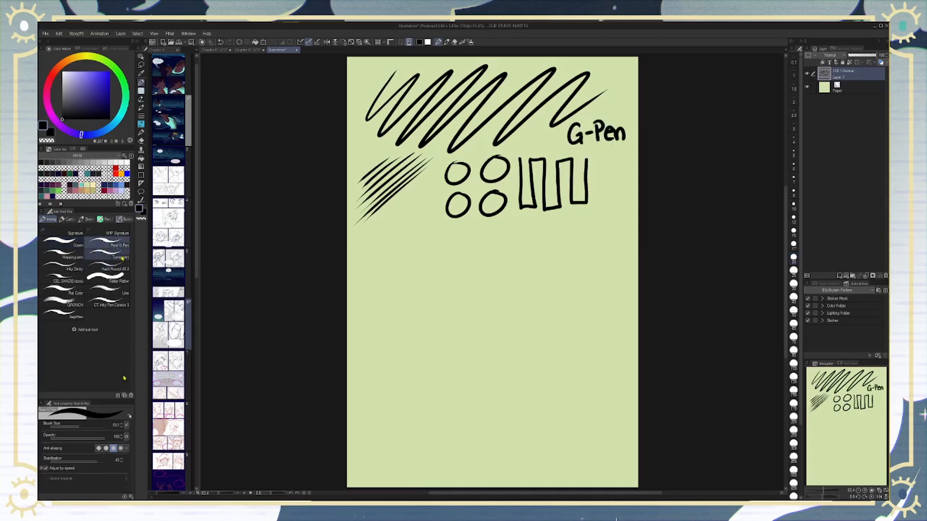
{"action": "left_click", "coordinate": [118, 462]}
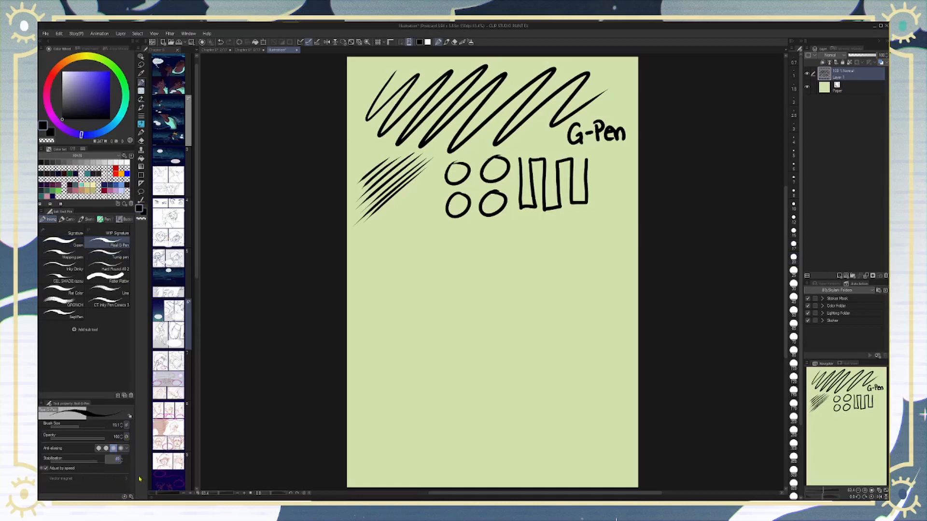
{"action": "type", "text": "10"}
{"action": "key", "text": "Return"}
{"action": "left_click", "coordinate": [793, 258]}
{"action": "mouse_move", "coordinate": [358, 260]}
{"action": "left_mouse_down"}
{"action": "mouse_move", "coordinate": [410, 228]}
{"action": "mouse_move", "coordinate": [384, 282]}
{"action": "mouse_move", "coordinate": [457, 234]}
{"action": "mouse_move", "coordinate": [440, 293]}
{"action": "mouse_move", "coordinate": [557, 235]}
{"action": "mouse_move", "coordinate": [600, 228]}
{"action": "mouse_move", "coordinate": [611, 248]}
{"action": "mouse_move", "coordinate": [596, 276]}
{"action": "left_mouse_up"}
Step: Draw a patch of diagonal hatching under the second zigzag with the Real G-Pen and undo the last stroke
{"action": "left_click_drag", "start_coordinate": [362, 331], "coordinate": [386, 308]}
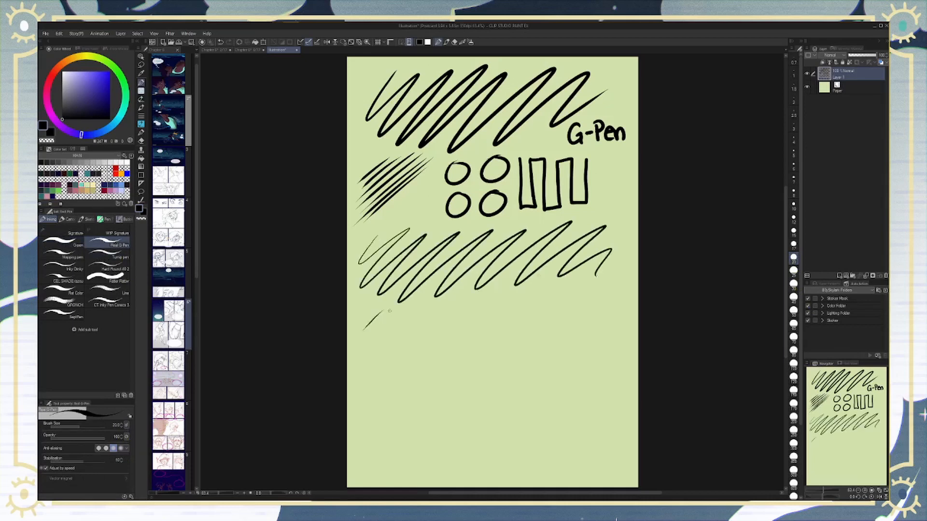
{"action": "mouse_move", "coordinate": [356, 349]}
{"action": "left_mouse_down"}
{"action": "mouse_move", "coordinate": [398, 310]}
{"action": "mouse_move", "coordinate": [411, 310]}
{"action": "left_mouse_up"}
{"action": "mouse_move", "coordinate": [361, 366]}
{"action": "left_mouse_down"}
{"action": "mouse_move", "coordinate": [431, 303]}
{"action": "mouse_move", "coordinate": [449, 304]}
{"action": "left_mouse_up"}
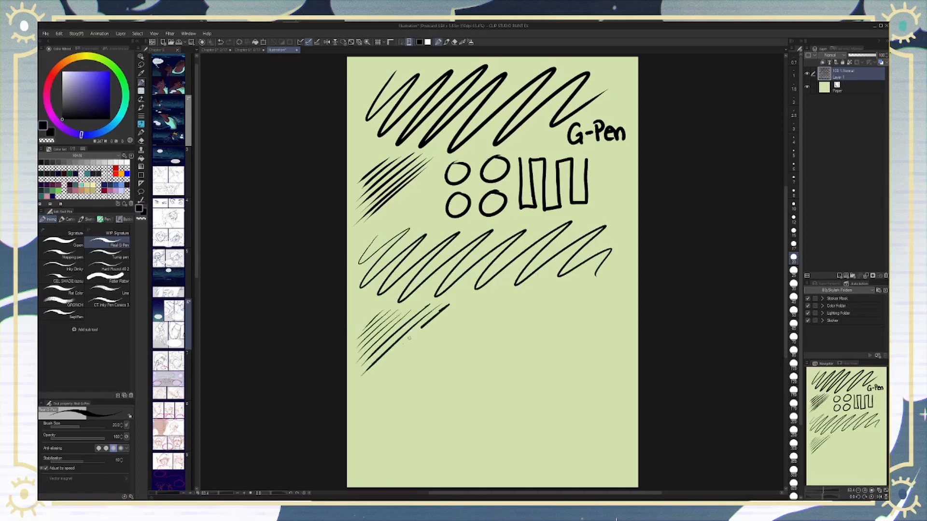
{"action": "mouse_move", "coordinate": [372, 382]}
{"action": "left_mouse_down"}
{"action": "mouse_move", "coordinate": [456, 309]}
{"action": "mouse_move", "coordinate": [456, 333]}
{"action": "left_mouse_up"}
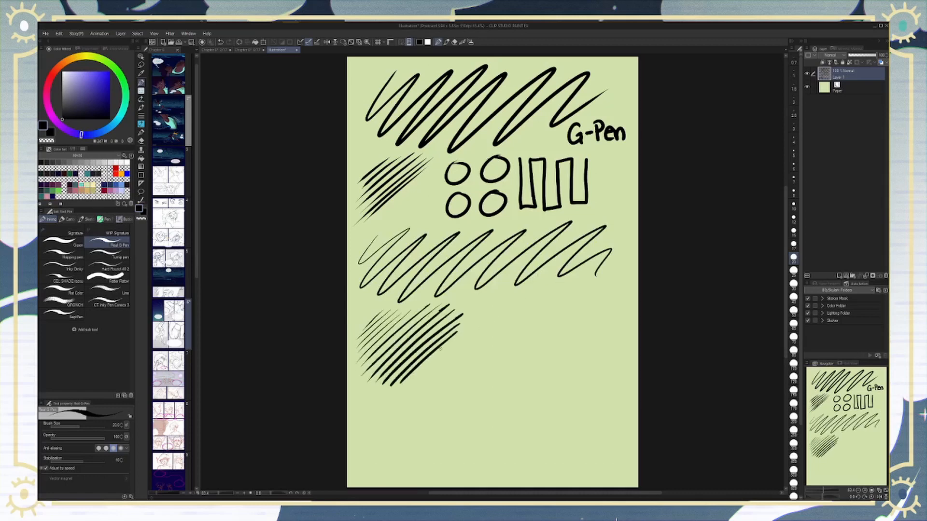
{"action": "mouse_move", "coordinate": [418, 377]}
{"action": "left_mouse_down"}
{"action": "mouse_move", "coordinate": [451, 343]}
{"action": "mouse_move", "coordinate": [459, 356]}
{"action": "left_mouse_up"}
{"action": "left_click_drag", "start_coordinate": [453, 371], "coordinate": [468, 356]}
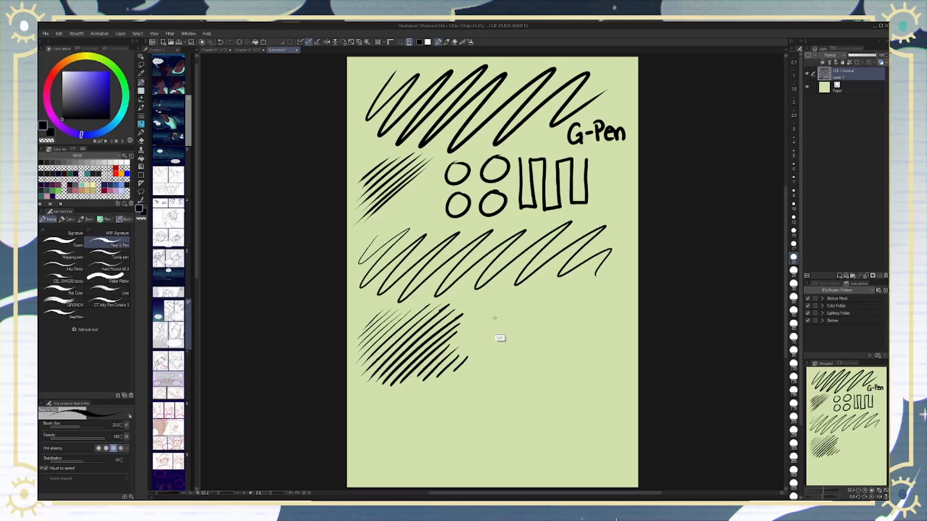
{"action": "key", "text": "ctrl+z"}
Step: Draw four circles and a square-wave line beside the hatching and label the samples "Real G-Pen"
{"action": "mouse_move", "coordinate": [481, 309]}
{"action": "left_mouse_down"}
{"action": "mouse_move", "coordinate": [497, 319]}
{"action": "mouse_move", "coordinate": [487, 350]}
{"action": "mouse_move", "coordinate": [527, 319]}
{"action": "mouse_move", "coordinate": [536, 340]}
{"action": "mouse_move", "coordinate": [540, 306]}
{"action": "mouse_move", "coordinate": [550, 305]}
{"action": "mouse_move", "coordinate": [557, 338]}
{"action": "mouse_move", "coordinate": [567, 333]}
{"action": "mouse_move", "coordinate": [564, 307]}
{"action": "mouse_move", "coordinate": [573, 307]}
{"action": "mouse_move", "coordinate": [574, 335]}
{"action": "mouse_move", "coordinate": [587, 334]}
{"action": "mouse_move", "coordinate": [588, 306]}
{"action": "left_mouse_up"}
{"action": "mouse_move", "coordinate": [538, 288]}
{"action": "left_mouse_down"}
{"action": "mouse_move", "coordinate": [553, 296]}
{"action": "mouse_move", "coordinate": [566, 282]}
{"action": "mouse_move", "coordinate": [566, 298]}
{"action": "mouse_move", "coordinate": [590, 289]}
{"action": "mouse_move", "coordinate": [598, 296]}
{"action": "left_mouse_up"}
{"action": "mouse_move", "coordinate": [597, 279]}
{"action": "left_mouse_down"}
{"action": "mouse_move", "coordinate": [605, 277]}
{"action": "mouse_move", "coordinate": [600, 287]}
{"action": "left_mouse_up"}
{"action": "left_click_drag", "start_coordinate": [604, 288], "coordinate": [625, 292]}
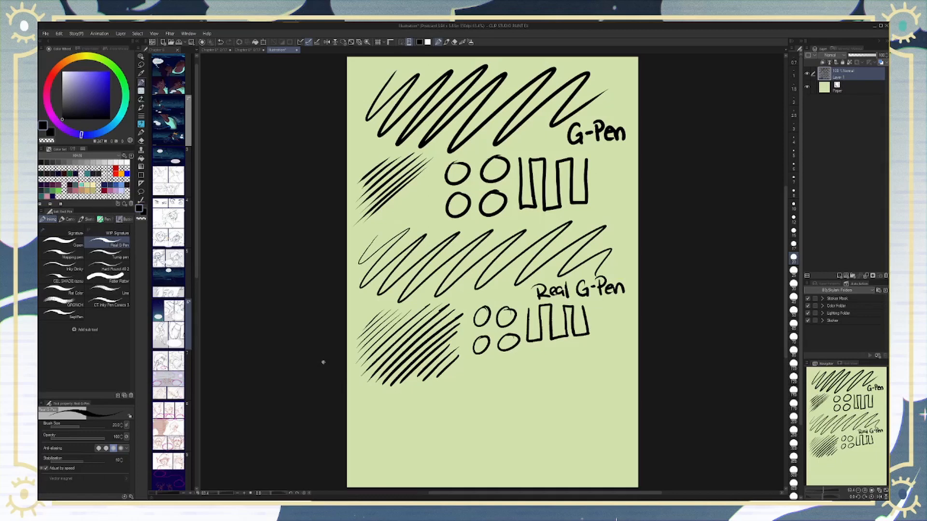
Step: Scribble a zigzag below with the Mapping pen at brush size 25, and set its stabilization to 10
{"action": "left_click", "coordinate": [79, 257]}
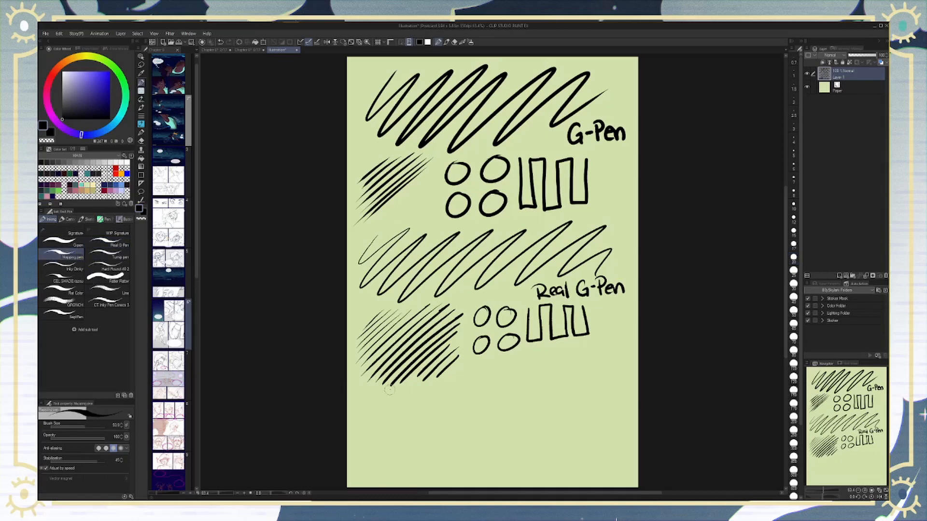
{"action": "left_click", "coordinate": [793, 270]}
{"action": "mouse_move", "coordinate": [381, 392]}
{"action": "left_mouse_down"}
{"action": "mouse_move", "coordinate": [363, 424]}
{"action": "mouse_move", "coordinate": [480, 365]}
{"action": "mouse_move", "coordinate": [413, 418]}
{"action": "mouse_move", "coordinate": [520, 362]}
{"action": "mouse_move", "coordinate": [442, 424]}
{"action": "mouse_move", "coordinate": [552, 366]}
{"action": "mouse_move", "coordinate": [483, 423]}
{"action": "mouse_move", "coordinate": [585, 375]}
{"action": "mouse_move", "coordinate": [533, 423]}
{"action": "mouse_move", "coordinate": [616, 384]}
{"action": "mouse_move", "coordinate": [591, 420]}
{"action": "mouse_move", "coordinate": [626, 407]}
{"action": "left_mouse_up"}
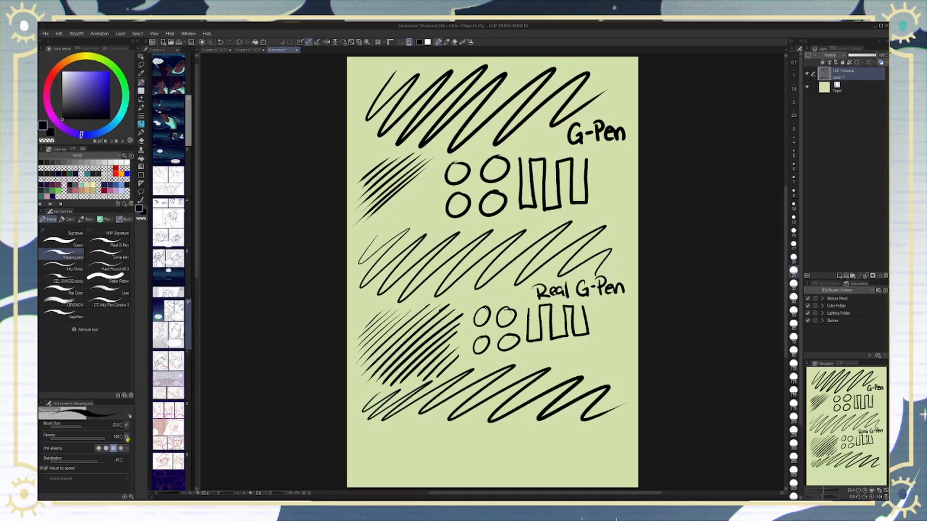
{"action": "left_click", "coordinate": [116, 460]}
{"action": "type", "text": "10"}
{"action": "key", "text": "Return"}
Step: Draw a patch of diagonal hatching under the third zigzag with the Mapping pen
{"action": "scroll", "coordinate": [429, 441], "scroll_direction": "down", "scroll_amount": 3}
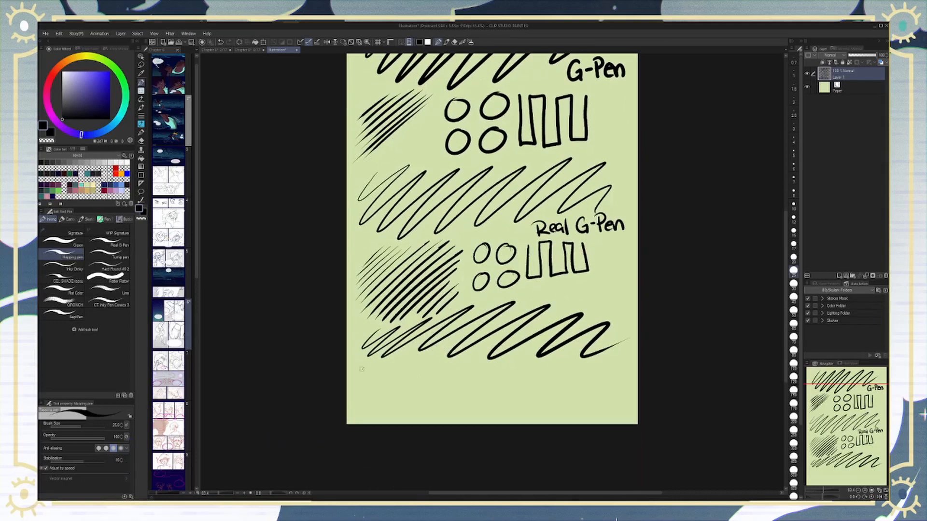
{"action": "left_click_drag", "start_coordinate": [375, 359], "coordinate": [354, 378]}
{"action": "left_click_drag", "start_coordinate": [385, 358], "coordinate": [350, 394]}
{"action": "left_click_drag", "start_coordinate": [405, 356], "coordinate": [355, 397]}
{"action": "left_click_drag", "start_coordinate": [420, 351], "coordinate": [359, 403]}
{"action": "left_click_drag", "start_coordinate": [431, 353], "coordinate": [359, 410]}
{"action": "left_click_drag", "start_coordinate": [440, 356], "coordinate": [365, 418]}
{"action": "left_click_drag", "start_coordinate": [441, 368], "coordinate": [385, 411]}
{"action": "mouse_move", "coordinate": [440, 384]}
{"action": "left_mouse_down"}
{"action": "mouse_move", "coordinate": [395, 410]}
{"action": "mouse_move", "coordinate": [405, 410]}
{"action": "left_mouse_up"}
Step: Draw four circles and a square-wave line beside the Mapping pen hatching and label the samples "Mapping Pen"
{"action": "key", "text": "ctrl+space"}
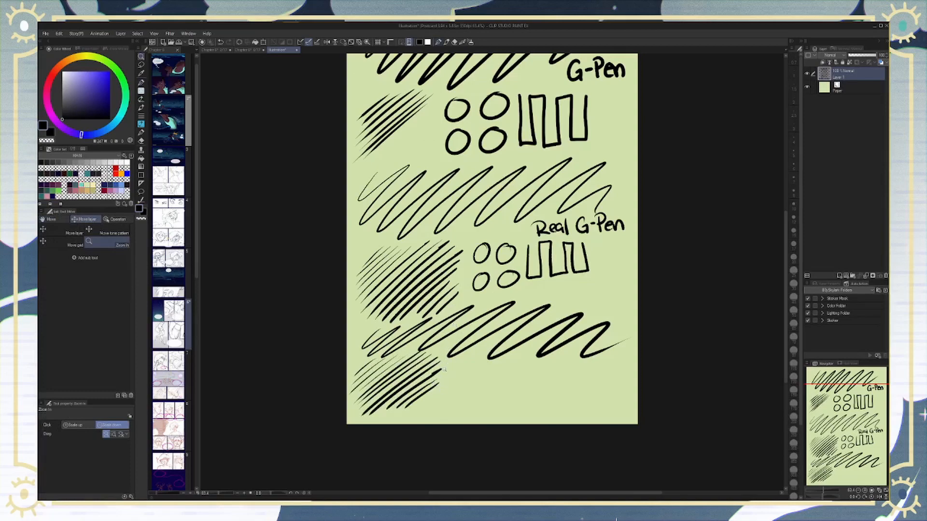
{"action": "left_click_drag", "start_coordinate": [369, 360], "coordinate": [368, 429]}
{"action": "mouse_move", "coordinate": [755, 487]}
{"action": "left_mouse_down"}
{"action": "mouse_move", "coordinate": [581, 323]}
{"action": "mouse_move", "coordinate": [550, 256]}
{"action": "left_mouse_up"}
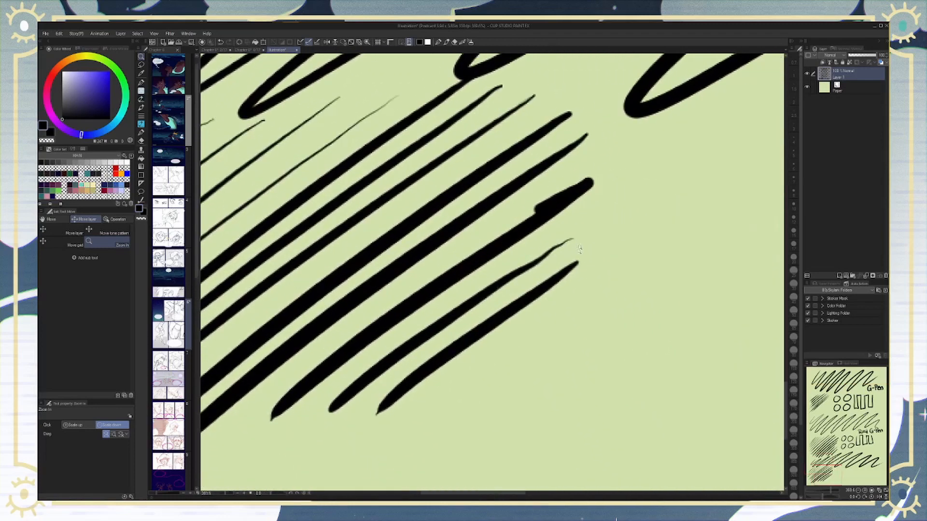
{"action": "mouse_move", "coordinate": [498, 289]}
{"action": "left_mouse_down"}
{"action": "mouse_move", "coordinate": [469, 268]}
{"action": "mouse_move", "coordinate": [493, 309]}
{"action": "mouse_move", "coordinate": [455, 349]}
{"action": "mouse_move", "coordinate": [482, 325]}
{"action": "mouse_move", "coordinate": [447, 343]}
{"action": "mouse_move", "coordinate": [453, 316]}
{"action": "mouse_move", "coordinate": [491, 313]}
{"action": "left_mouse_up"}
{"action": "key", "text": "p"}
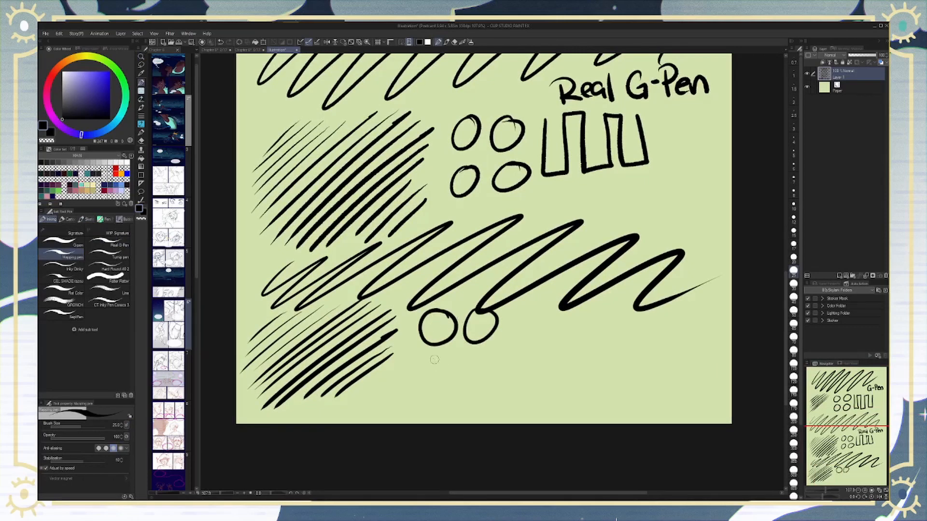
{"action": "mouse_move", "coordinate": [434, 360]}
{"action": "left_mouse_down"}
{"action": "mouse_move", "coordinate": [421, 381]}
{"action": "mouse_move", "coordinate": [440, 355]}
{"action": "mouse_move", "coordinate": [469, 387]}
{"action": "mouse_move", "coordinate": [483, 354]}
{"action": "left_mouse_up"}
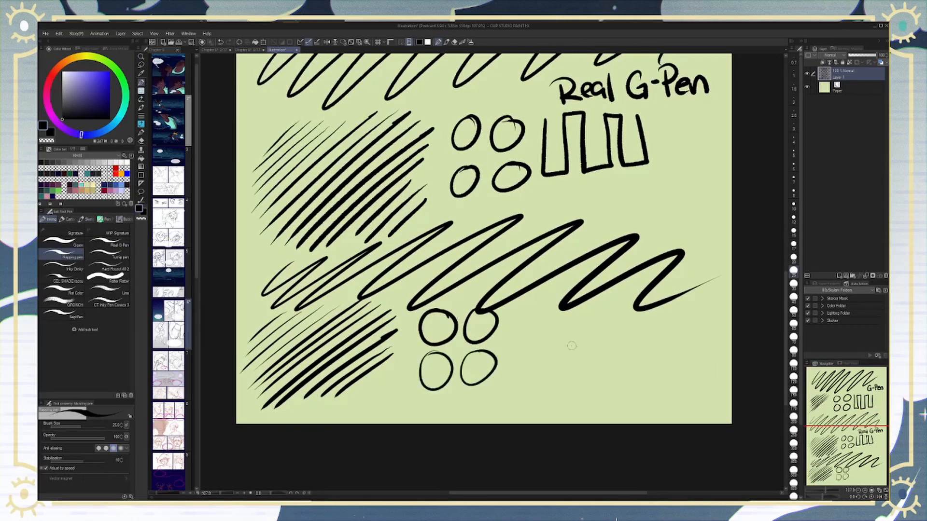
{"action": "mouse_move", "coordinate": [528, 326]}
{"action": "left_mouse_down"}
{"action": "mouse_move", "coordinate": [537, 381]}
{"action": "mouse_move", "coordinate": [540, 325]}
{"action": "mouse_move", "coordinate": [573, 317]}
{"action": "mouse_move", "coordinate": [571, 376]}
{"action": "mouse_move", "coordinate": [594, 376]}
{"action": "mouse_move", "coordinate": [588, 321]}
{"action": "mouse_move", "coordinate": [615, 317]}
{"action": "mouse_move", "coordinate": [616, 374]}
{"action": "mouse_move", "coordinate": [640, 369]}
{"action": "mouse_move", "coordinate": [637, 318]}
{"action": "left_mouse_up"}
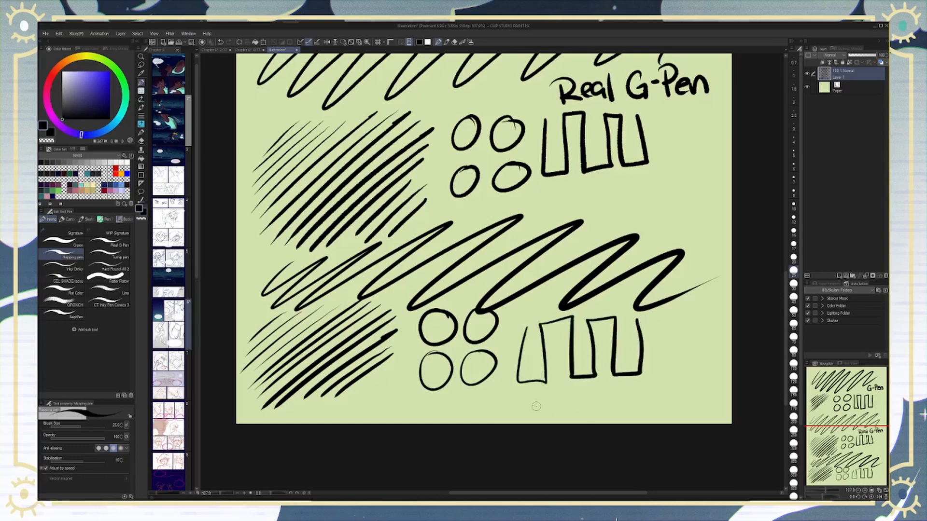
{"action": "mouse_move", "coordinate": [498, 399]}
{"action": "left_mouse_down"}
{"action": "mouse_move", "coordinate": [513, 414]}
{"action": "mouse_move", "coordinate": [530, 397]}
{"action": "mouse_move", "coordinate": [534, 413]}
{"action": "mouse_move", "coordinate": [544, 396]}
{"action": "mouse_move", "coordinate": [571, 396]}
{"action": "mouse_move", "coordinate": [573, 413]}
{"action": "mouse_move", "coordinate": [584, 414]}
{"action": "mouse_move", "coordinate": [601, 390]}
{"action": "mouse_move", "coordinate": [609, 410]}
{"action": "mouse_move", "coordinate": [621, 405]}
{"action": "mouse_move", "coordinate": [633, 415]}
{"action": "mouse_move", "coordinate": [630, 401]}
{"action": "mouse_move", "coordinate": [681, 407]}
{"action": "left_mouse_up"}
{"action": "key", "text": "ctrl+0"}
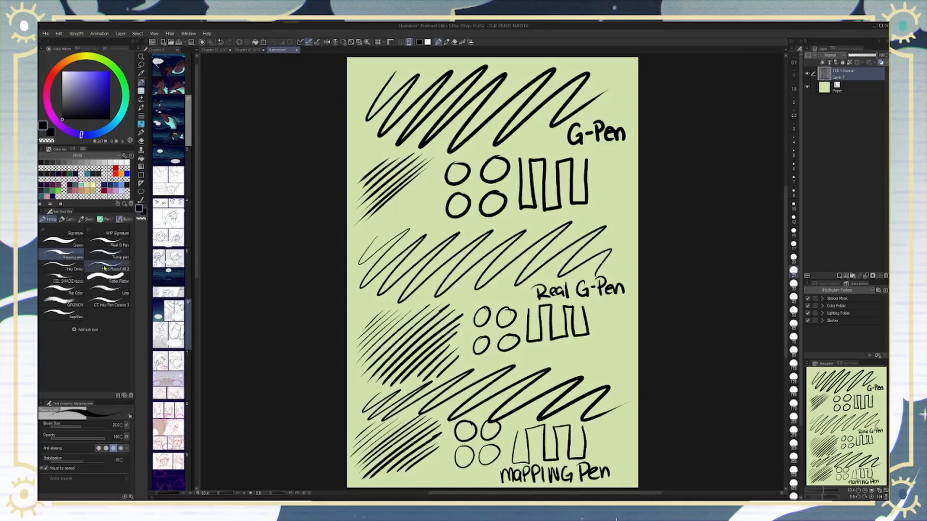
Step: Clear all samples from the layer and scribble a zigzag across the top with the Turnip pen at brush size 20
{"action": "key", "text": "Delete"}
{"action": "left_click", "coordinate": [114, 251]}
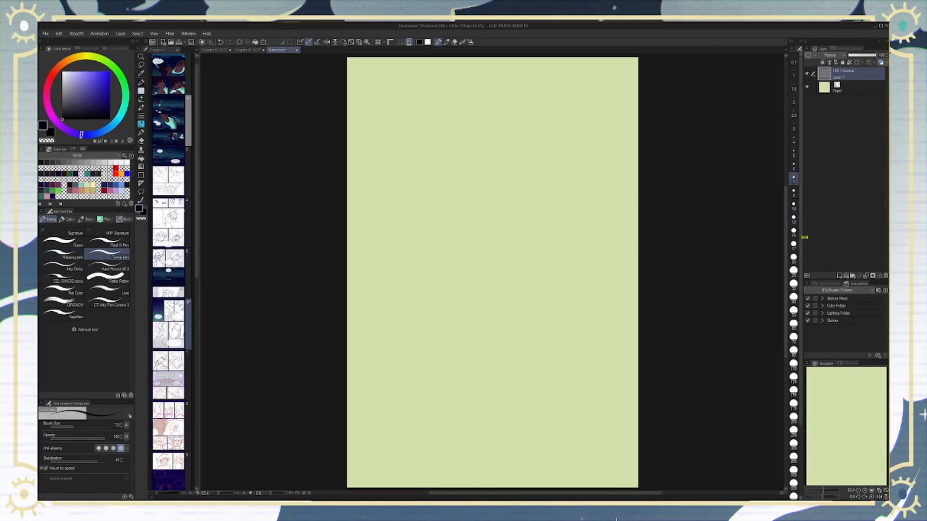
{"action": "left_click", "coordinate": [793, 258]}
{"action": "mouse_move", "coordinate": [389, 80]}
{"action": "left_mouse_down"}
{"action": "mouse_move", "coordinate": [364, 121]}
{"action": "mouse_move", "coordinate": [375, 144]}
{"action": "mouse_move", "coordinate": [451, 80]}
{"action": "mouse_move", "coordinate": [502, 73]}
{"action": "left_mouse_up"}
{"action": "mouse_move", "coordinate": [468, 109]}
{"action": "left_mouse_down"}
{"action": "mouse_move", "coordinate": [535, 85]}
{"action": "mouse_move", "coordinate": [616, 94]}
{"action": "left_mouse_up"}
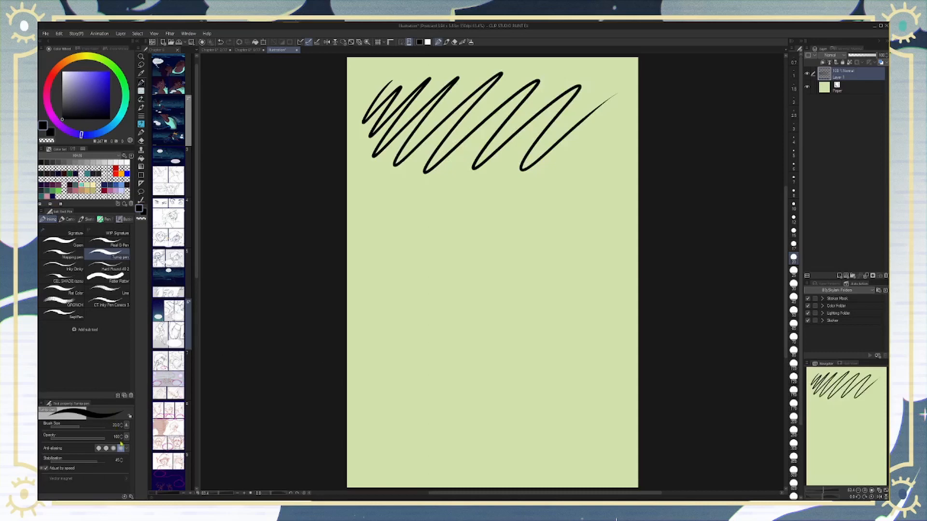
Step: Set the Turnip pen's stabilization to 15 and draw a patch of diagonal hatching below the zigzag
{"action": "left_click", "coordinate": [119, 461]}
{"action": "type", "text": "15"}
{"action": "left_click_drag", "start_coordinate": [375, 172], "coordinate": [356, 193]}
{"action": "left_click_drag", "start_coordinate": [381, 170], "coordinate": [351, 218]}
{"action": "left_click_drag", "start_coordinate": [408, 165], "coordinate": [358, 228]}
{"action": "left_click_drag", "start_coordinate": [417, 170], "coordinate": [355, 241]}
{"action": "mouse_move", "coordinate": [420, 177]}
{"action": "left_mouse_down"}
{"action": "mouse_move", "coordinate": [361, 243]}
{"action": "mouse_move", "coordinate": [368, 248]}
{"action": "left_mouse_up"}
{"action": "left_click_drag", "start_coordinate": [443, 175], "coordinate": [381, 256]}
{"action": "left_click_drag", "start_coordinate": [452, 183], "coordinate": [392, 261]}
{"action": "left_click_drag", "start_coordinate": [459, 194], "coordinate": [403, 263]}
{"action": "left_click_drag", "start_coordinate": [463, 211], "coordinate": [407, 262]}
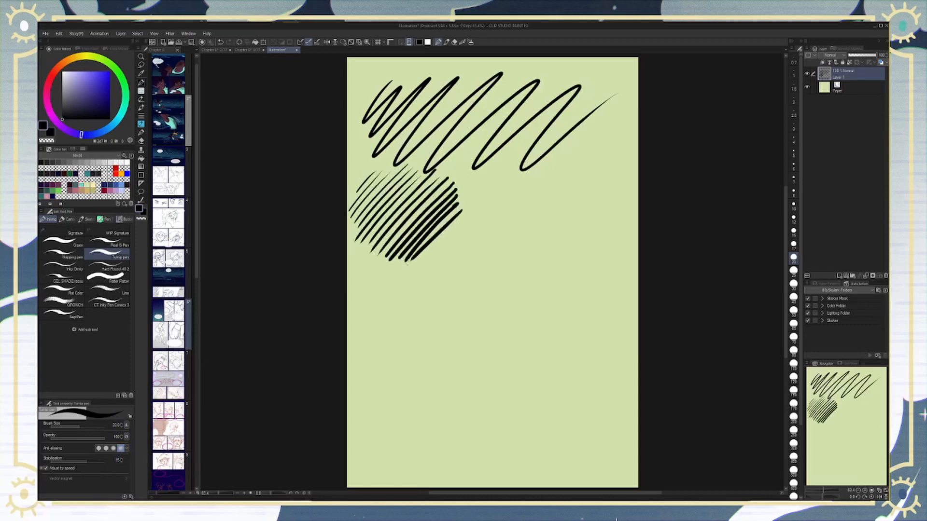
Step: Draw four circles beside the Turnip pen hatching and partly shade the upper two
{"action": "mouse_move", "coordinate": [492, 177]}
{"action": "left_mouse_down"}
{"action": "mouse_move", "coordinate": [489, 199]}
{"action": "mouse_move", "coordinate": [494, 180]}
{"action": "mouse_move", "coordinate": [526, 178]}
{"action": "mouse_move", "coordinate": [517, 173]}
{"action": "left_mouse_up"}
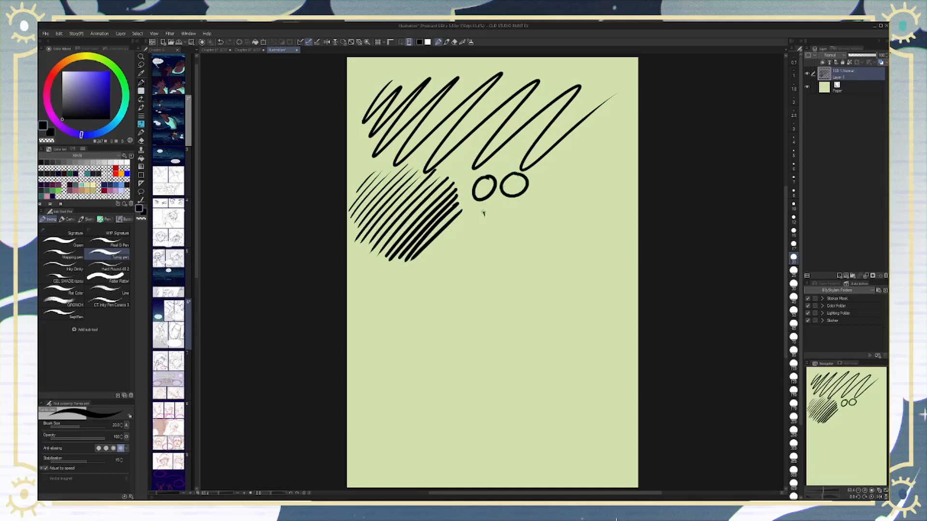
{"action": "left_click_drag", "start_coordinate": [484, 210], "coordinate": [512, 209]}
{"action": "mouse_move", "coordinate": [491, 179]}
{"action": "left_mouse_down"}
{"action": "mouse_move", "coordinate": [485, 192]}
{"action": "mouse_move", "coordinate": [513, 187]}
{"action": "left_mouse_up"}
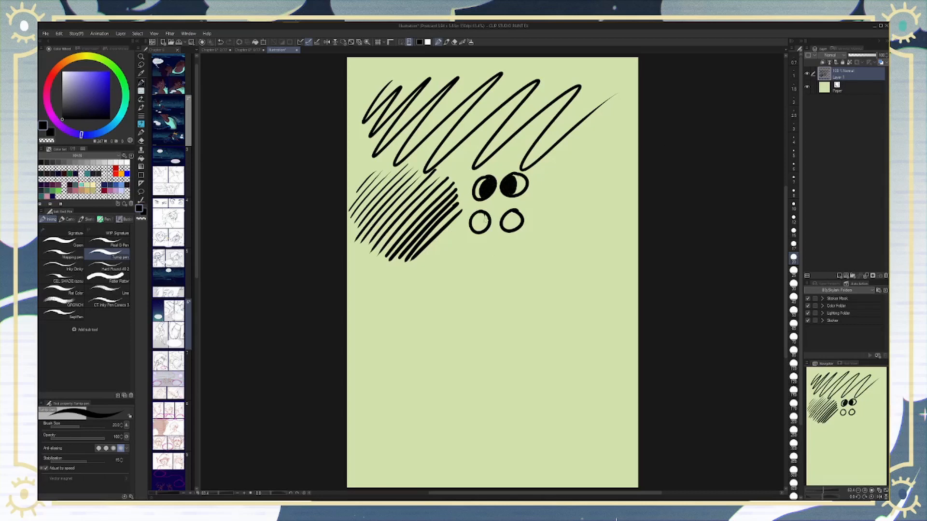
Step: Shade the lower two Turnip pen circles and draw a square-wave line beside the circles
{"action": "mouse_move", "coordinate": [484, 217]}
{"action": "left_mouse_down"}
{"action": "mouse_move", "coordinate": [477, 232]}
{"action": "mouse_move", "coordinate": [485, 221]}
{"action": "mouse_move", "coordinate": [506, 227]}
{"action": "mouse_move", "coordinate": [514, 216]}
{"action": "left_mouse_up"}
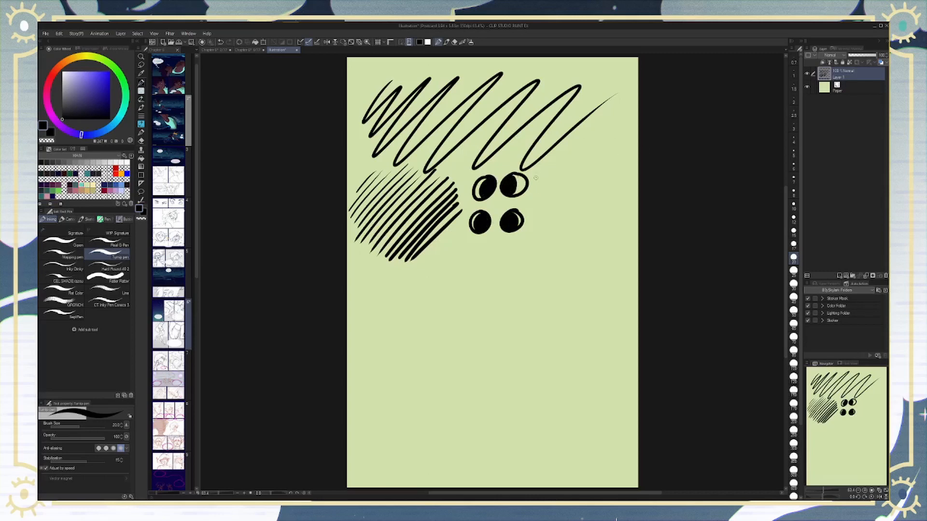
{"action": "mouse_move", "coordinate": [535, 178]}
{"action": "left_mouse_down"}
{"action": "mouse_move", "coordinate": [550, 221]}
{"action": "mouse_move", "coordinate": [562, 169]}
{"action": "mouse_move", "coordinate": [573, 213]}
{"action": "mouse_move", "coordinate": [570, 169]}
{"action": "mouse_move", "coordinate": [580, 219]}
{"action": "mouse_move", "coordinate": [598, 174]}
{"action": "left_mouse_up"}
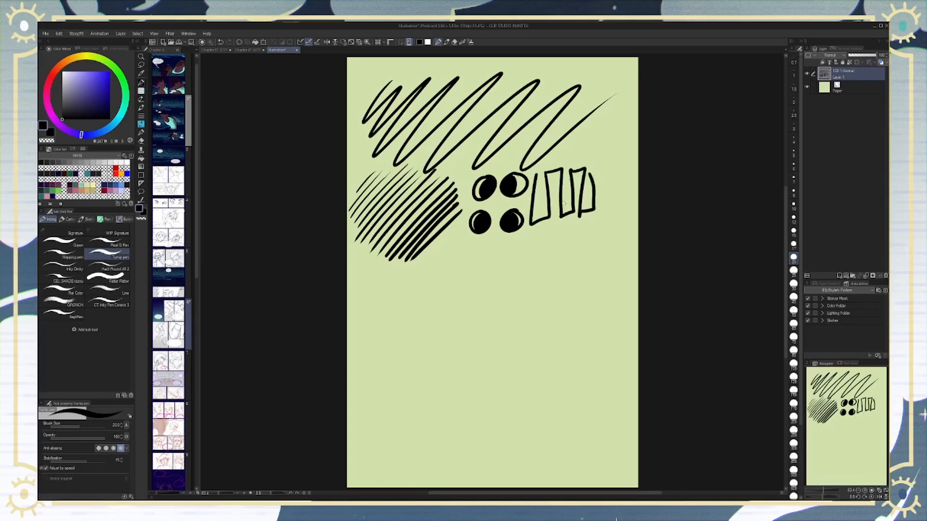
Step: Hand-letter the label "Turnip Pen" beneath the circles and the square-wave line
{"action": "left_click_drag", "start_coordinate": [502, 245], "coordinate": [502, 259]}
{"action": "left_click_drag", "start_coordinate": [492, 246], "coordinate": [509, 243]}
{"action": "mouse_move", "coordinate": [509, 246]}
{"action": "left_mouse_down"}
{"action": "mouse_move", "coordinate": [512, 255]}
{"action": "mouse_move", "coordinate": [519, 247]}
{"action": "left_mouse_up"}
{"action": "mouse_move", "coordinate": [520, 248]}
{"action": "left_mouse_down"}
{"action": "mouse_move", "coordinate": [521, 259]}
{"action": "mouse_move", "coordinate": [527, 246]}
{"action": "mouse_move", "coordinate": [538, 258]}
{"action": "left_mouse_up"}
{"action": "mouse_move", "coordinate": [553, 234]}
{"action": "left_mouse_down"}
{"action": "mouse_move", "coordinate": [551, 258]}
{"action": "mouse_move", "coordinate": [555, 245]}
{"action": "mouse_move", "coordinate": [550, 254]}
{"action": "mouse_move", "coordinate": [561, 255]}
{"action": "left_mouse_up"}
{"action": "key", "text": "ctrl+z"}
{"action": "mouse_move", "coordinate": [562, 236]}
{"action": "left_mouse_down"}
{"action": "mouse_move", "coordinate": [567, 255]}
{"action": "mouse_move", "coordinate": [564, 244]}
{"action": "mouse_move", "coordinate": [599, 248]}
{"action": "left_mouse_up"}
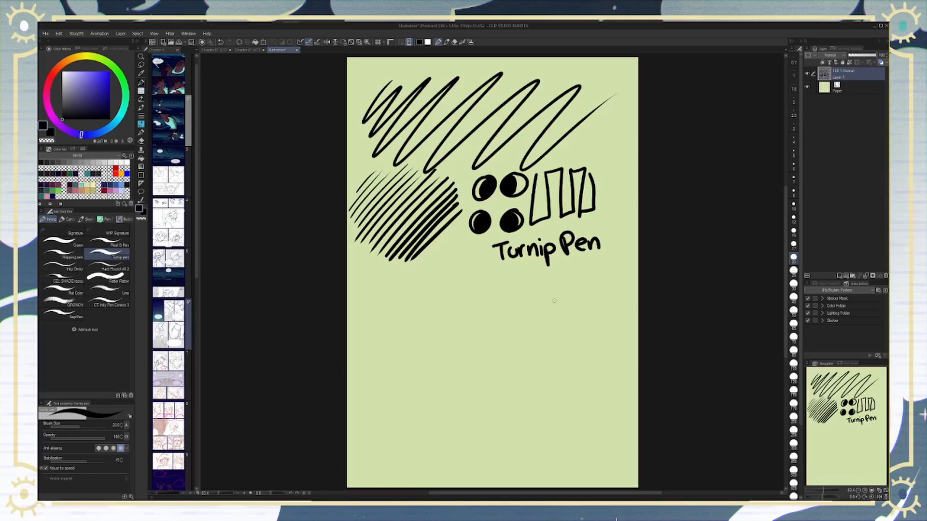
Step: Try a thin zigzag stroke with a Rapidograph pen below the Turnip pen samples
{"action": "left_click", "coordinate": [67, 219]}
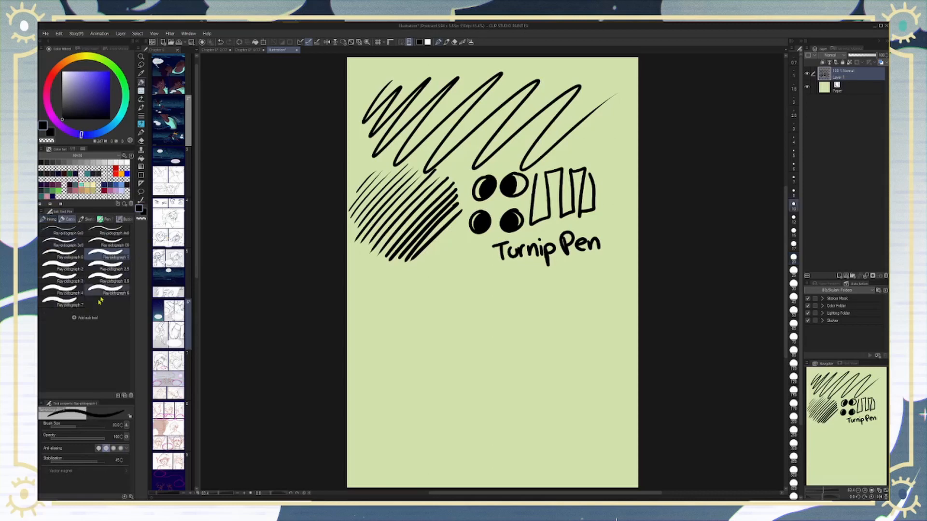
{"action": "mouse_move", "coordinate": [415, 272]}
{"action": "left_mouse_down"}
{"action": "mouse_move", "coordinate": [394, 367]}
{"action": "mouse_move", "coordinate": [491, 348]}
{"action": "left_mouse_up"}
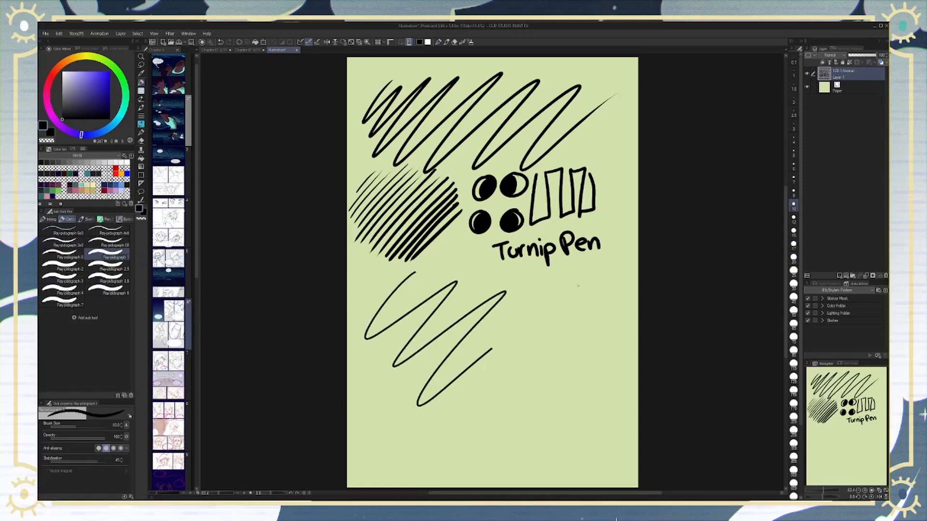
{"action": "key", "text": "ctrl+z"}
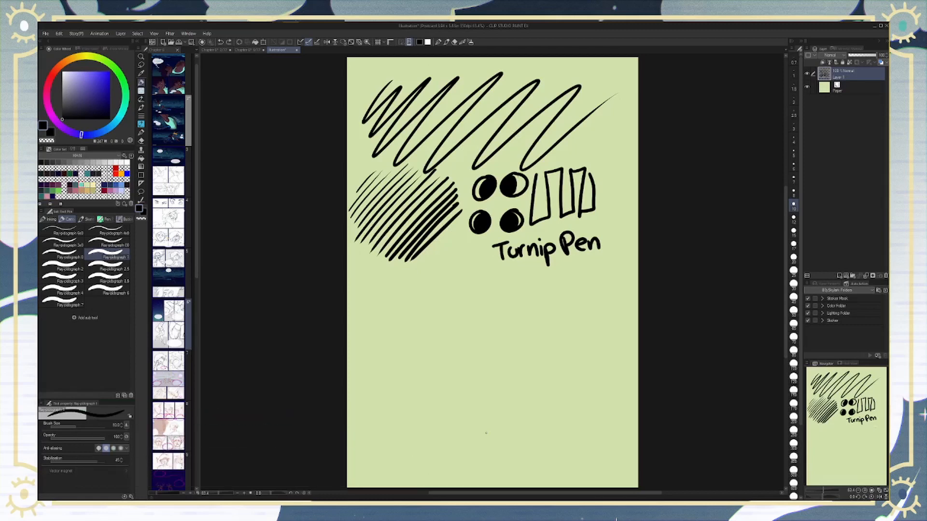
Step: Clear all Turnip pen samples from the layer and switch to the My Brushes group of soft and textured brushes
{"action": "key", "text": "Delete"}
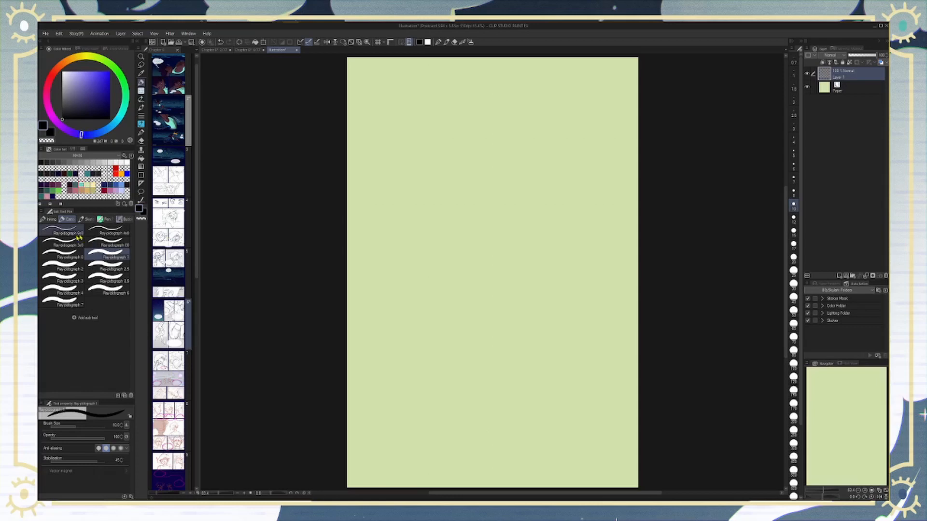
{"action": "left_click", "coordinate": [51, 219]}
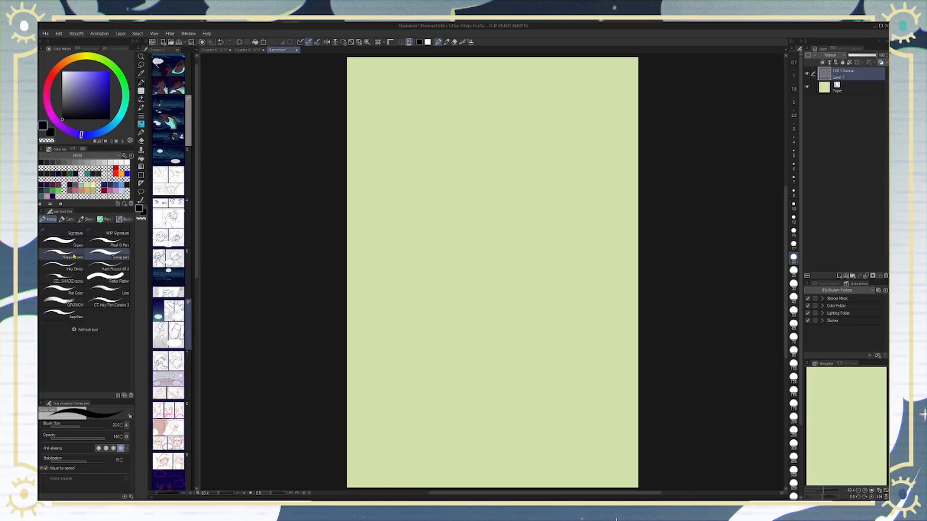
{"action": "key", "text": "b"}
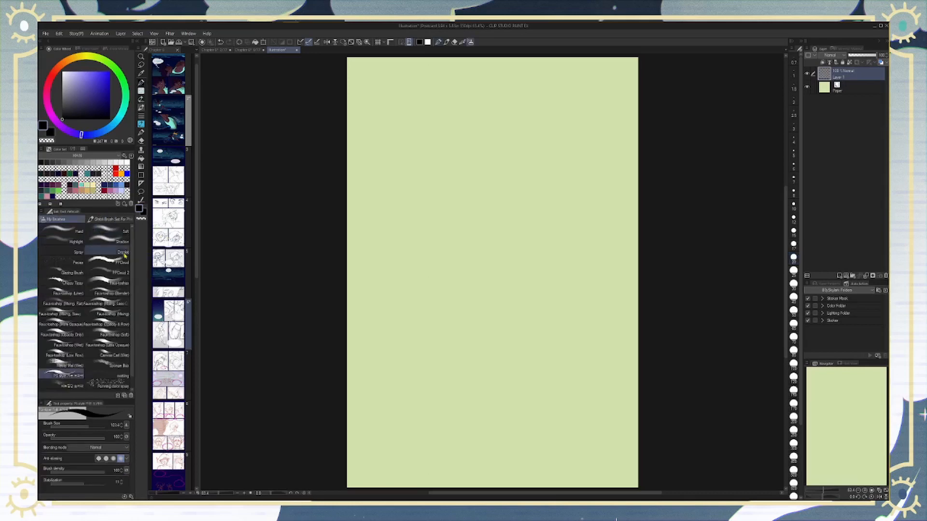
Step: Scribble a dark zigzag with the Hard brush and paint a large blurred patch beside it with the Soft brush
{"action": "left_click", "coordinate": [68, 234]}
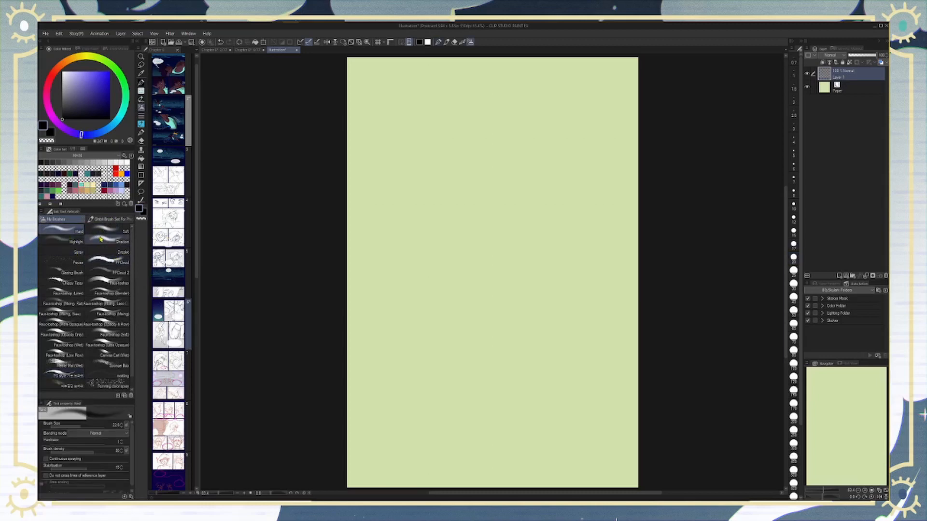
{"action": "left_click", "coordinate": [99, 239]}
{"action": "left_click", "coordinate": [98, 232]}
{"action": "left_click", "coordinate": [70, 233]}
{"action": "left_click", "coordinate": [98, 233]}
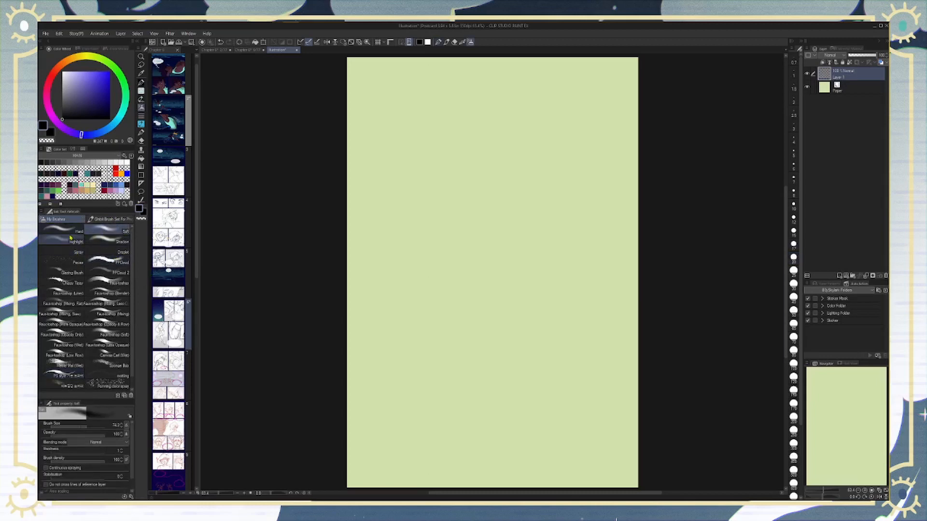
{"action": "left_click", "coordinate": [66, 232]}
{"action": "mouse_move", "coordinate": [403, 109]}
{"action": "left_mouse_down"}
{"action": "mouse_move", "coordinate": [409, 125]}
{"action": "mouse_move", "coordinate": [392, 113]}
{"action": "mouse_move", "coordinate": [377, 150]}
{"action": "mouse_move", "coordinate": [384, 244]}
{"action": "left_mouse_up"}
{"action": "left_click", "coordinate": [120, 230]}
{"action": "mouse_move", "coordinate": [517, 127]}
{"action": "left_mouse_down"}
{"action": "mouse_move", "coordinate": [513, 93]}
{"action": "mouse_move", "coordinate": [472, 146]}
{"action": "mouse_move", "coordinate": [486, 178]}
{"action": "mouse_move", "coordinate": [480, 244]}
{"action": "mouse_move", "coordinate": [461, 258]}
{"action": "left_mouse_up"}
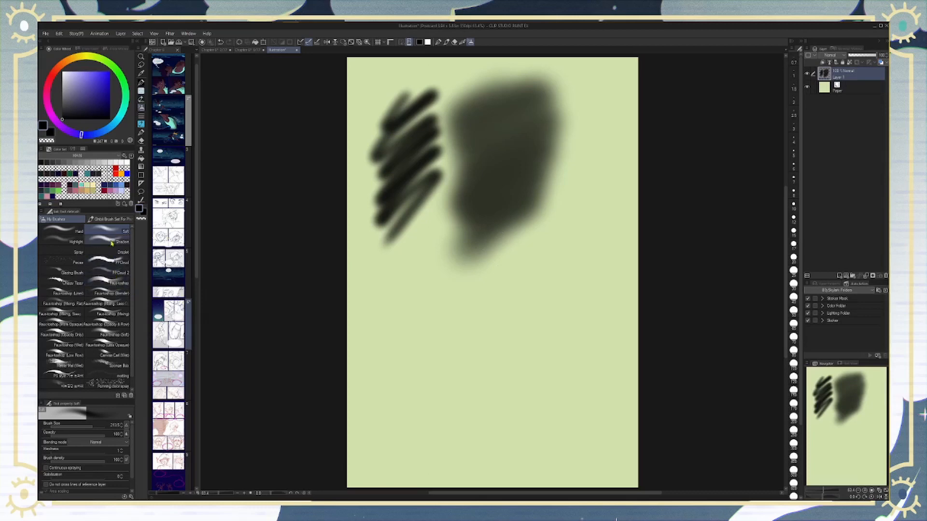
Step: Spatter fine particles below the zigzag with the Spray brush and larger drops below the blurred patch with the Droplet brush
{"action": "left_click", "coordinate": [76, 256]}
{"action": "mouse_move", "coordinate": [407, 241]}
{"action": "left_mouse_down"}
{"action": "mouse_move", "coordinate": [430, 259]}
{"action": "mouse_move", "coordinate": [423, 243]}
{"action": "left_mouse_up"}
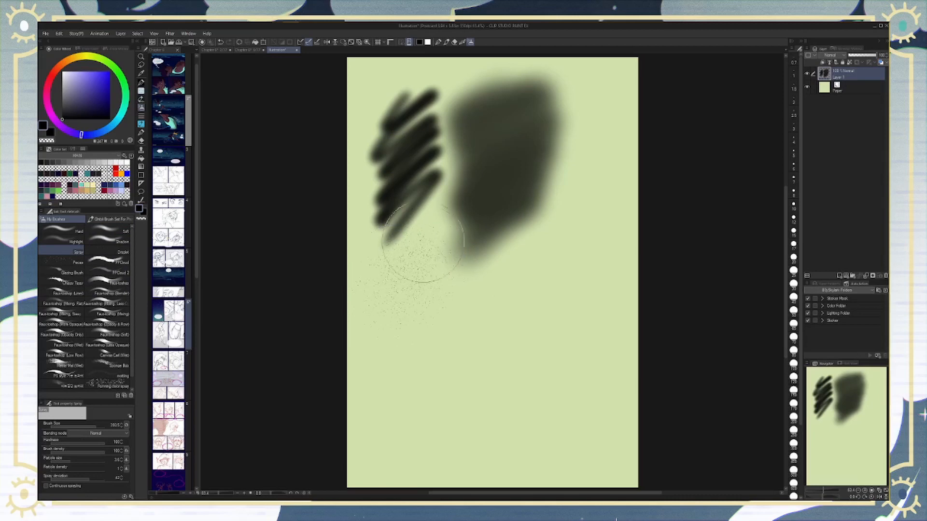
{"action": "left_click", "coordinate": [108, 252]}
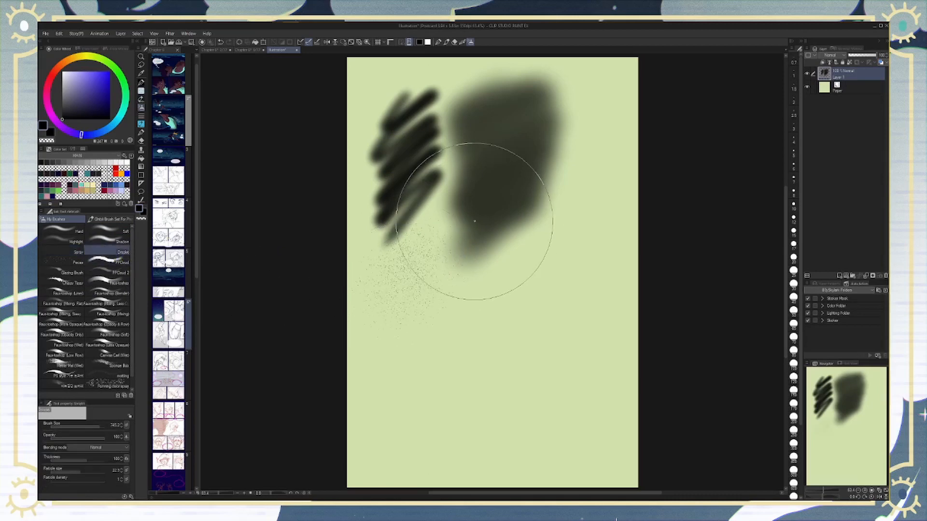
{"action": "left_click_drag", "start_coordinate": [480, 285], "coordinate": [467, 290]}
Step: Go through the eraser and effect brush tools and open the flower brush group of the Decoration tool
{"action": "left_click", "coordinate": [77, 262]}
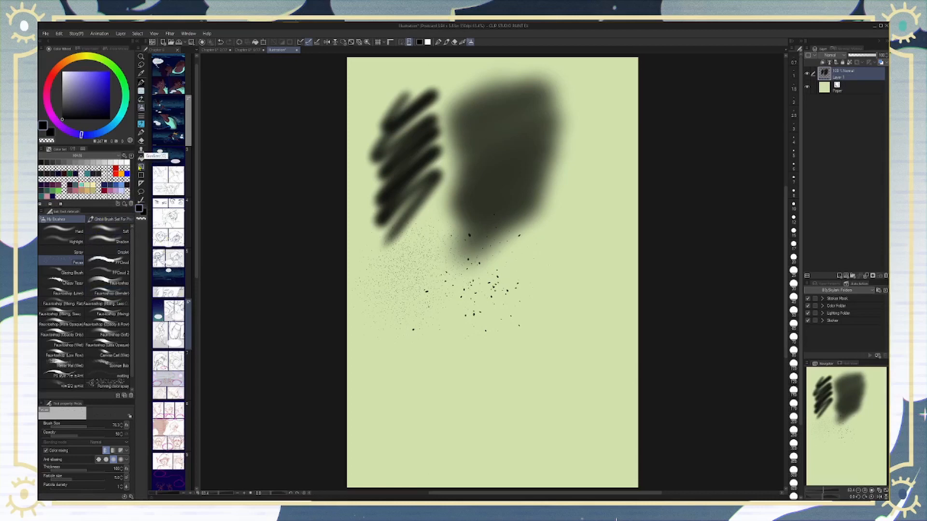
{"action": "left_click", "coordinate": [141, 140]}
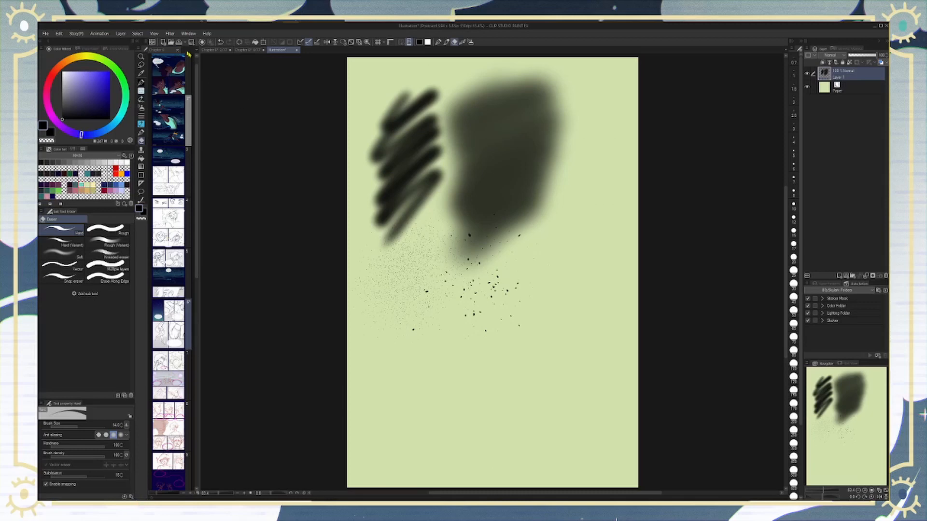
{"action": "left_click", "coordinate": [142, 91]}
{"action": "left_click", "coordinate": [141, 92]}
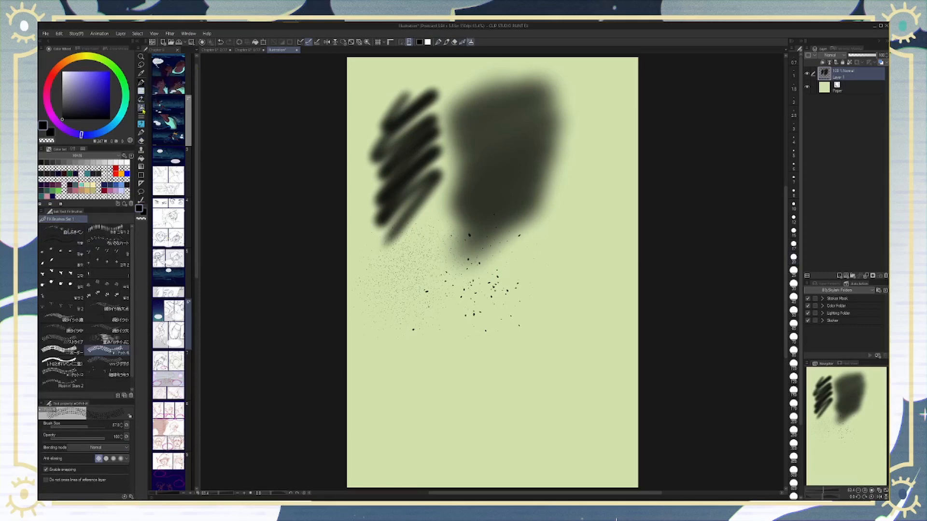
{"action": "left_click", "coordinate": [142, 116]}
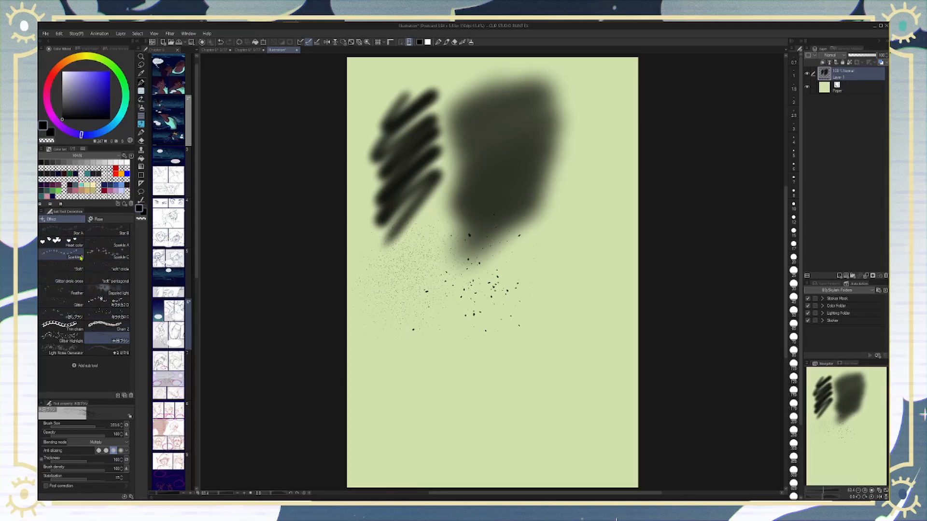
{"action": "left_click", "coordinate": [97, 220]}
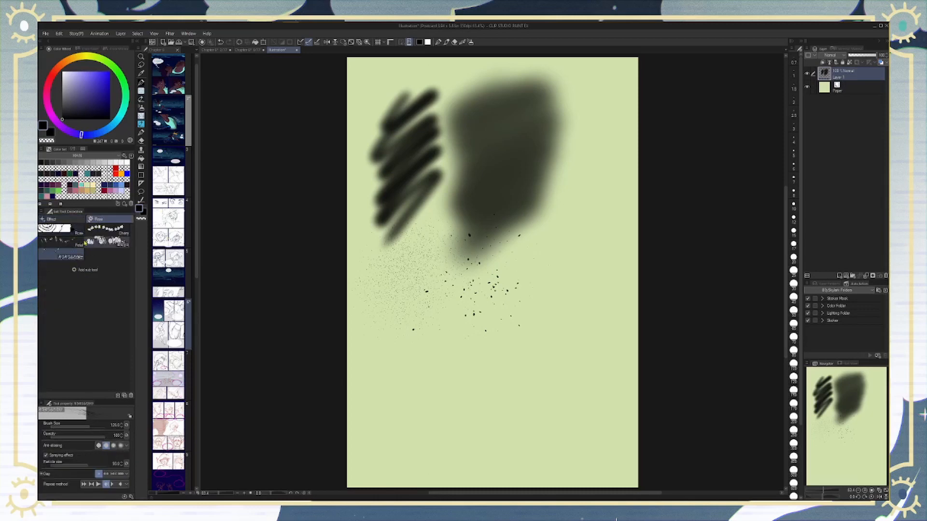
Step: Try stamping rose sprays in solid black on the lower part of the canvas with the rose cluster decoration brush
{"action": "left_click", "coordinate": [65, 238]}
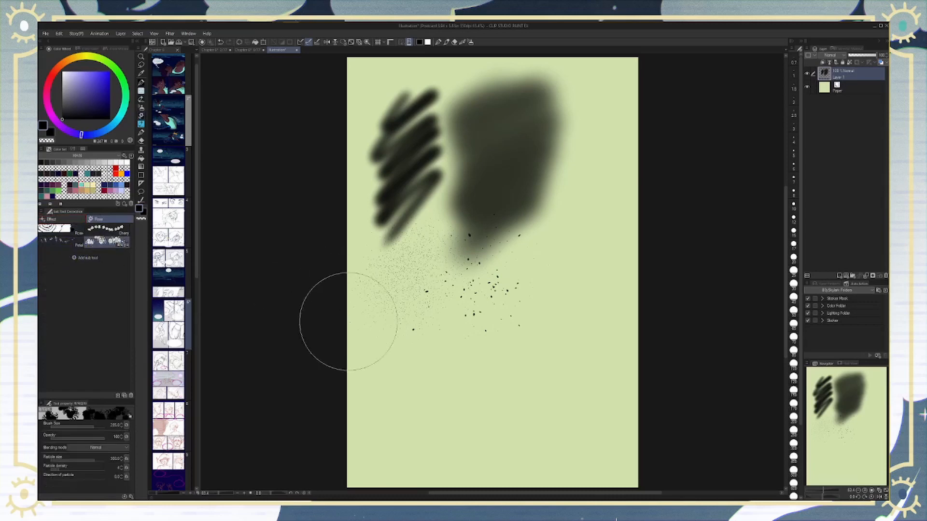
{"action": "left_click_drag", "start_coordinate": [376, 372], "coordinate": [480, 350]}
{"action": "key", "text": "ctrl+z"}
{"action": "key", "text": "ctrl+z"}
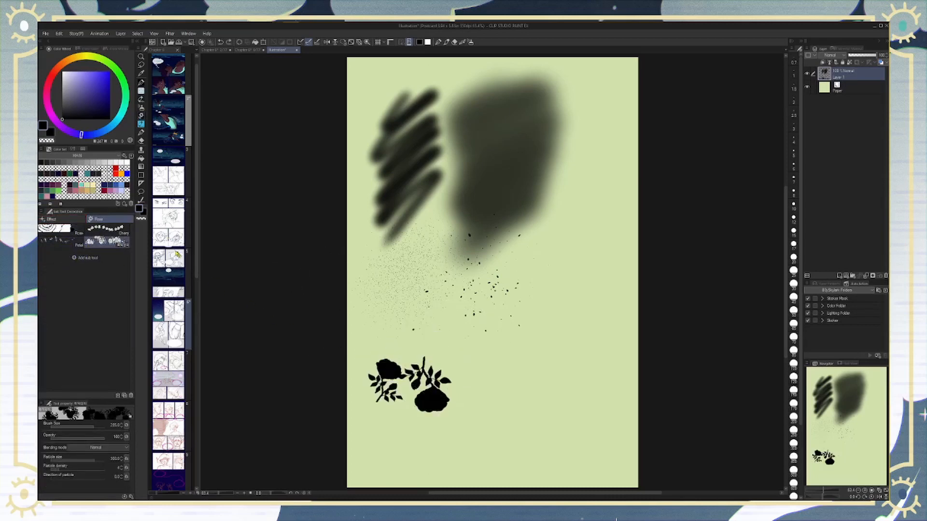
Step: Set the sub color to white and make the black main color active again
{"action": "left_click", "coordinate": [50, 132]}
{"action": "left_click_drag", "start_coordinate": [71, 88], "coordinate": [43, 39]}
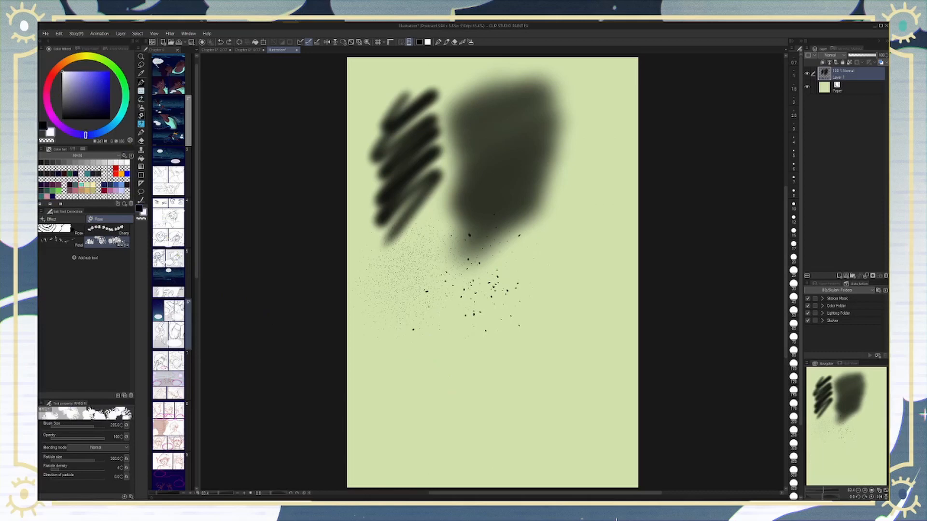
{"action": "left_click", "coordinate": [42, 125]}
Step: Try stamping white rose clusters with black outlines on the lower part of the canvas
{"action": "mouse_move", "coordinate": [402, 367]}
{"action": "left_mouse_down"}
{"action": "mouse_move", "coordinate": [442, 364]}
{"action": "mouse_move", "coordinate": [451, 380]}
{"action": "mouse_move", "coordinate": [444, 414]}
{"action": "mouse_move", "coordinate": [386, 402]}
{"action": "mouse_move", "coordinate": [459, 333]}
{"action": "left_mouse_up"}
{"action": "key", "text": "ctrl+z"}
{"action": "key", "text": "ctrl+z"}
{"action": "key", "text": "ctrl+z"}
{"action": "key", "text": "ctrl+z"}
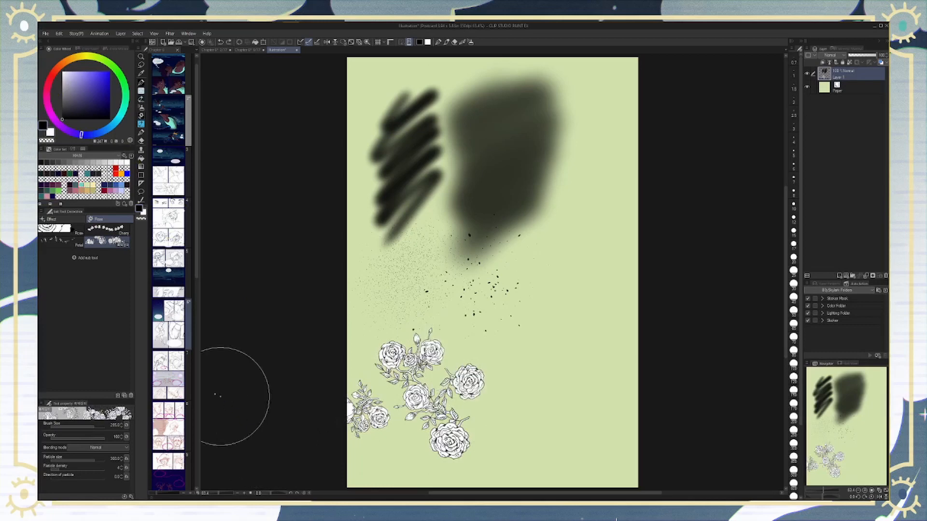
{"action": "key", "text": "ctrl+z"}
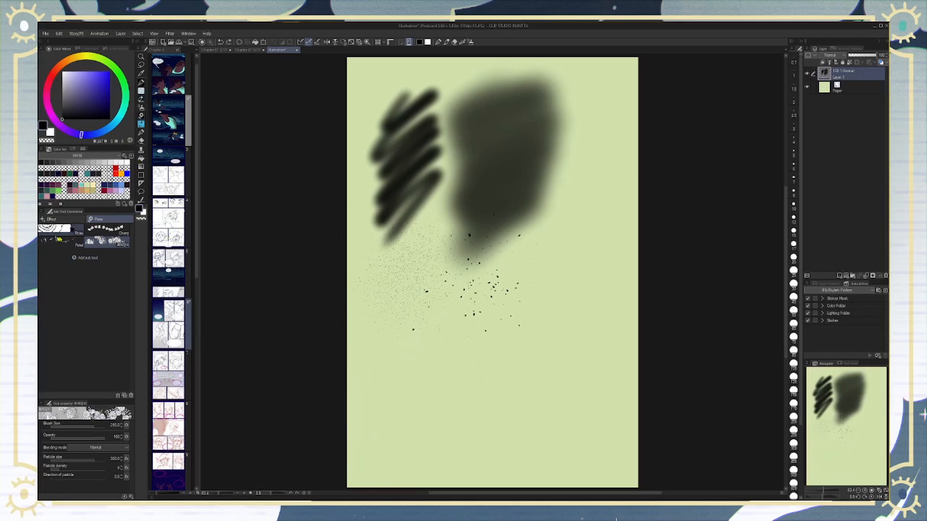
Step: Choose the Rose decoration brush, enlarge it, and try stamping a single oversized rose
{"action": "left_click", "coordinate": [56, 230]}
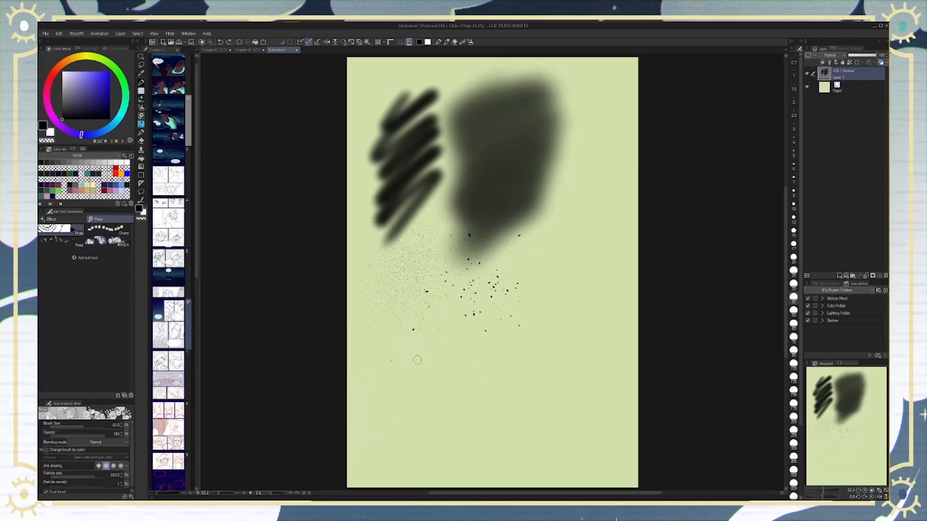
{"action": "left_click_drag", "start_coordinate": [391, 358], "coordinate": [404, 376], "text": "ctrl+alt"}
{"action": "left_click", "coordinate": [390, 333]}
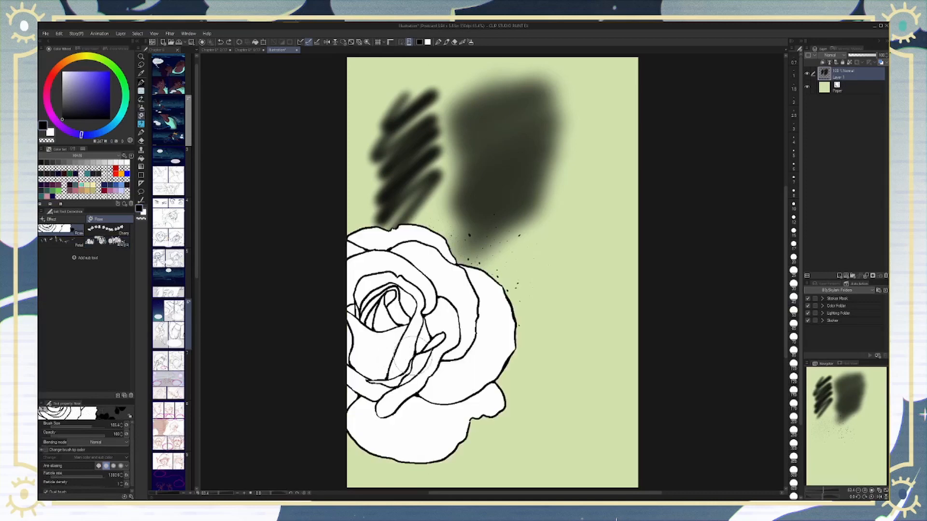
{"action": "key", "text": "ctrl+z"}
{"action": "left_click", "coordinate": [400, 374]}
{"action": "key", "text": "ctrl+z"}
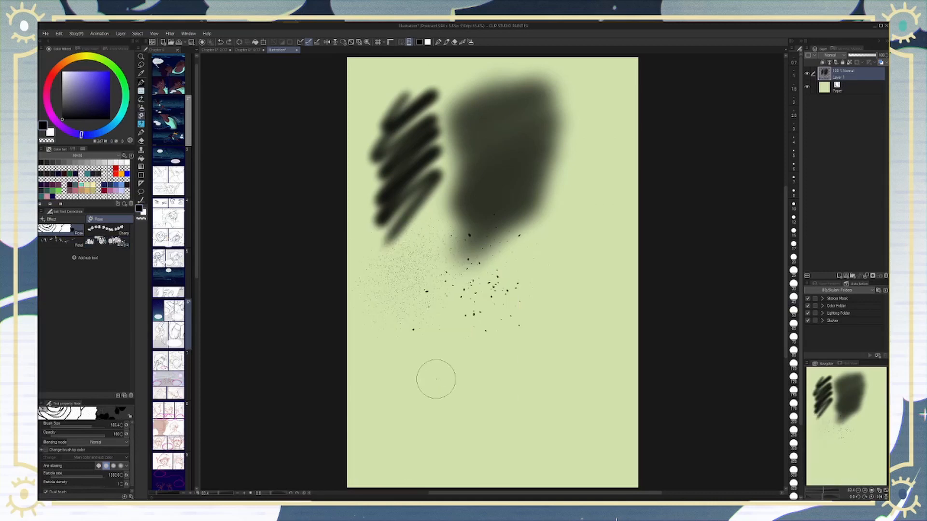
Step: Reduce the Rose brush's particle size and stamp a cluster of white roses with black leaves below the spatter samples
{"action": "left_click", "coordinate": [88, 479]}
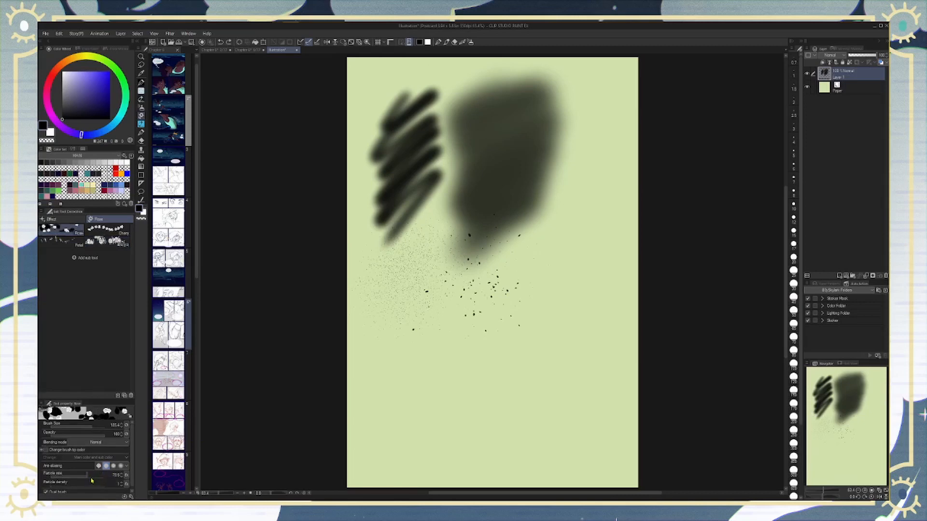
{"action": "left_click", "coordinate": [91, 479]}
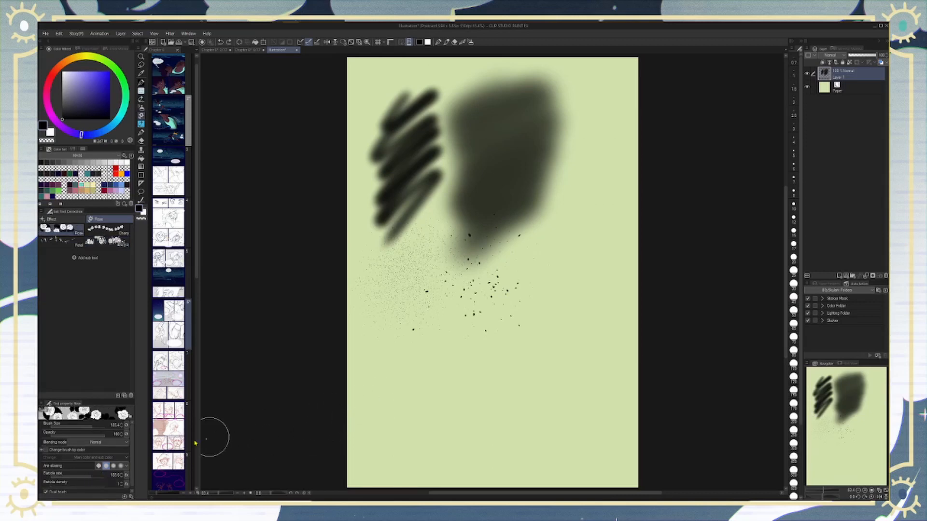
{"action": "left_click", "coordinate": [425, 382]}
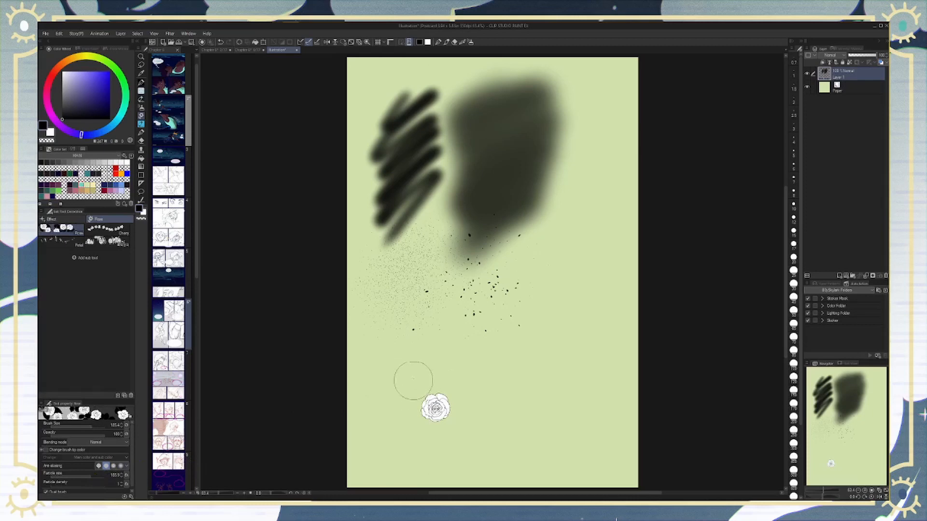
{"action": "mouse_move", "coordinate": [413, 380]}
{"action": "left_mouse_down"}
{"action": "mouse_move", "coordinate": [442, 337]}
{"action": "mouse_move", "coordinate": [480, 354]}
{"action": "mouse_move", "coordinate": [425, 369]}
{"action": "mouse_move", "coordinate": [395, 398]}
{"action": "mouse_move", "coordinate": [390, 432]}
{"action": "mouse_move", "coordinate": [410, 450]}
{"action": "mouse_move", "coordinate": [453, 430]}
{"action": "mouse_move", "coordinate": [427, 420]}
{"action": "mouse_move", "coordinate": [413, 455]}
{"action": "mouse_move", "coordinate": [386, 393]}
{"action": "mouse_move", "coordinate": [419, 349]}
{"action": "left_mouse_up"}
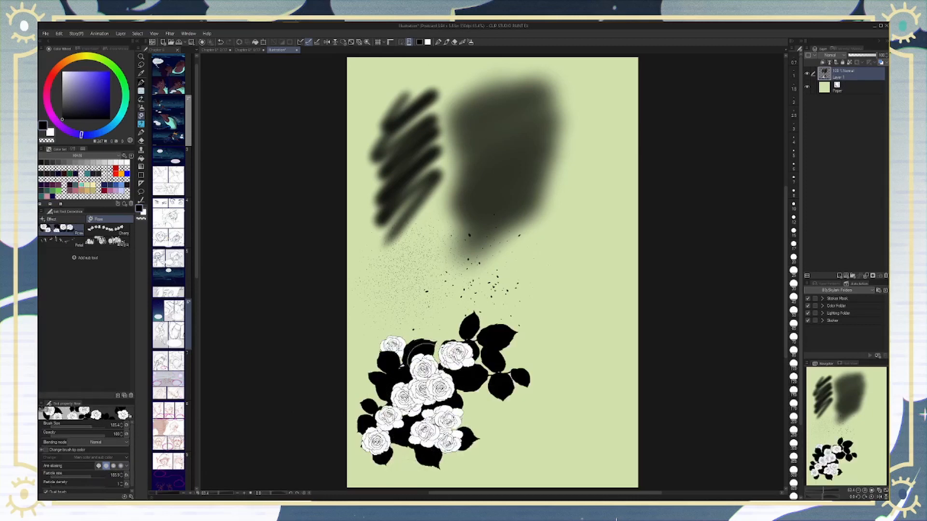
Step: Stamp a cluster of Cherry blossoms beside the roses and scatter petals along the blurred patch's edge with the Petal brush
{"action": "left_click", "coordinate": [107, 231]}
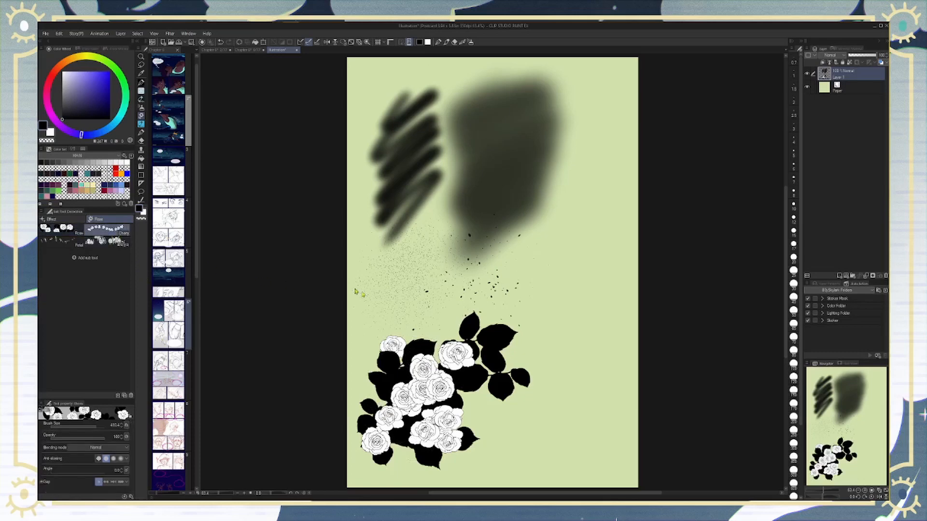
{"action": "mouse_move", "coordinate": [555, 321]}
{"action": "left_mouse_down"}
{"action": "mouse_move", "coordinate": [564, 341]}
{"action": "mouse_move", "coordinate": [594, 287]}
{"action": "mouse_move", "coordinate": [528, 325]}
{"action": "mouse_move", "coordinate": [576, 331]}
{"action": "left_mouse_up"}
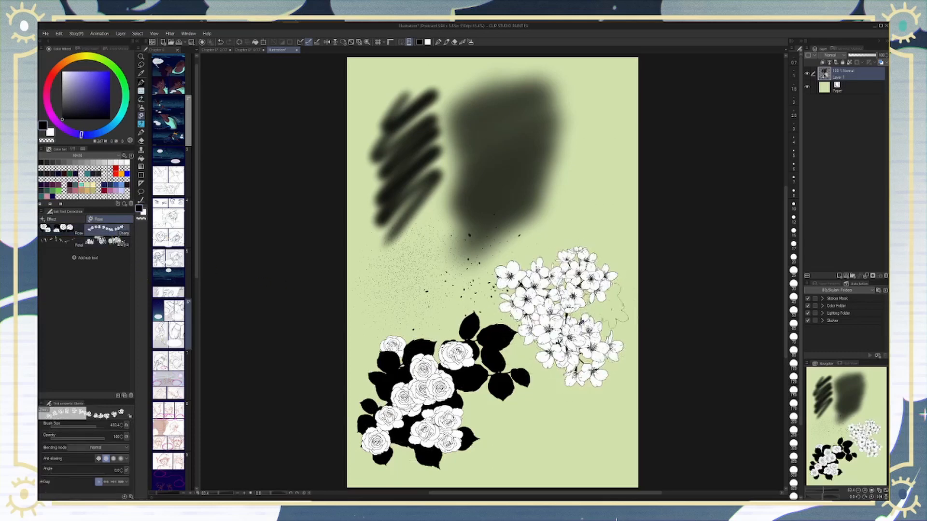
{"action": "left_click", "coordinate": [66, 242]}
{"action": "mouse_move", "coordinate": [570, 174]}
{"action": "left_mouse_down"}
{"action": "mouse_move", "coordinate": [589, 113]}
{"action": "mouse_move", "coordinate": [541, 186]}
{"action": "left_mouse_up"}
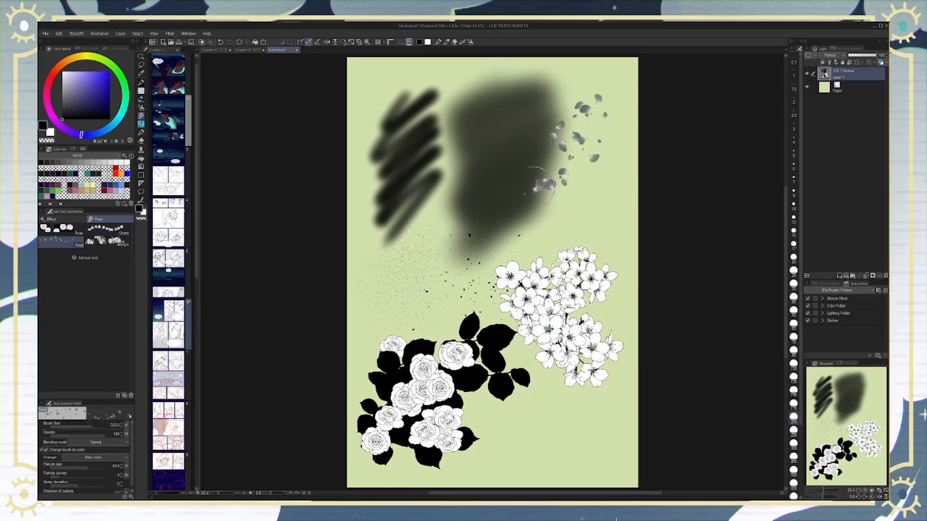
{"action": "key", "text": "ctrl+z"}
{"action": "mouse_move", "coordinate": [590, 128]}
{"action": "left_mouse_down"}
{"action": "mouse_move", "coordinate": [596, 168]}
{"action": "mouse_move", "coordinate": [575, 231]}
{"action": "left_mouse_up"}
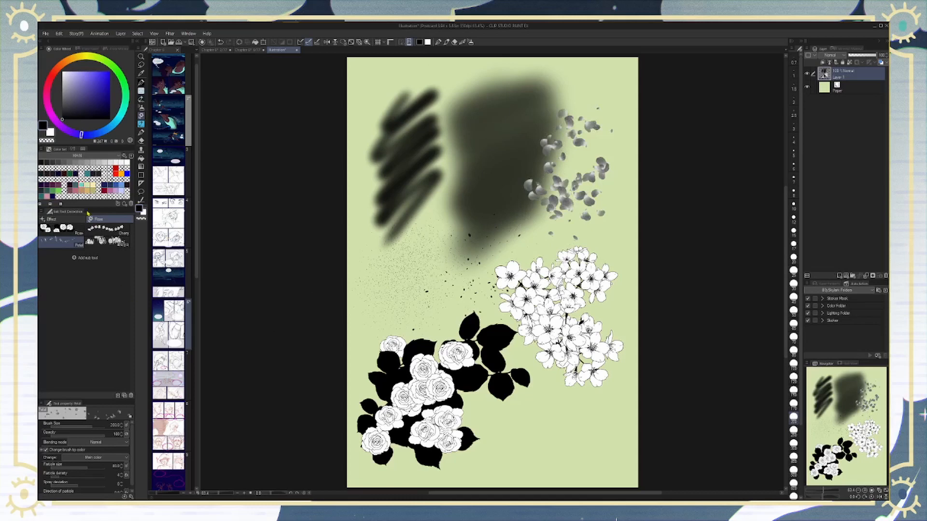
Step: Open the Add from default dialog for the decoration sub tools and enlarge it beside the canvas to show every category
{"action": "left_click", "coordinate": [41, 211]}
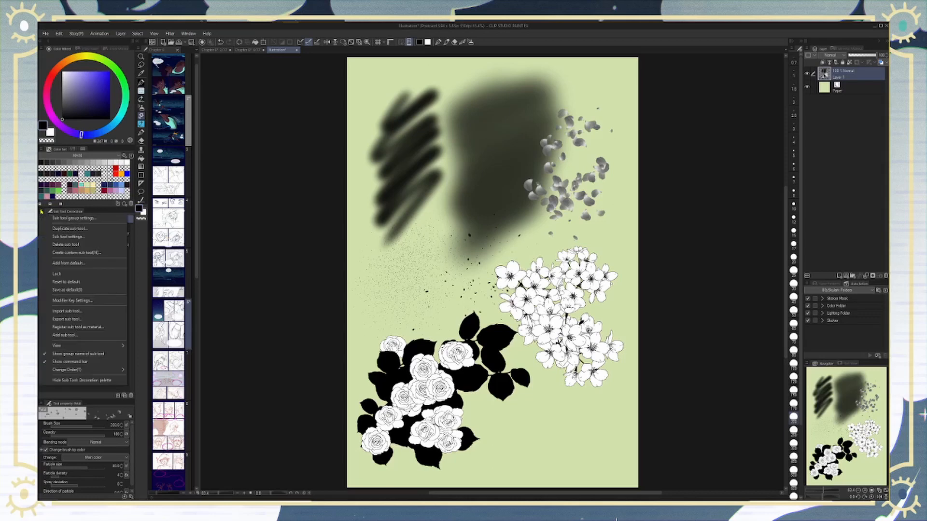
{"action": "left_click", "coordinate": [42, 211]}
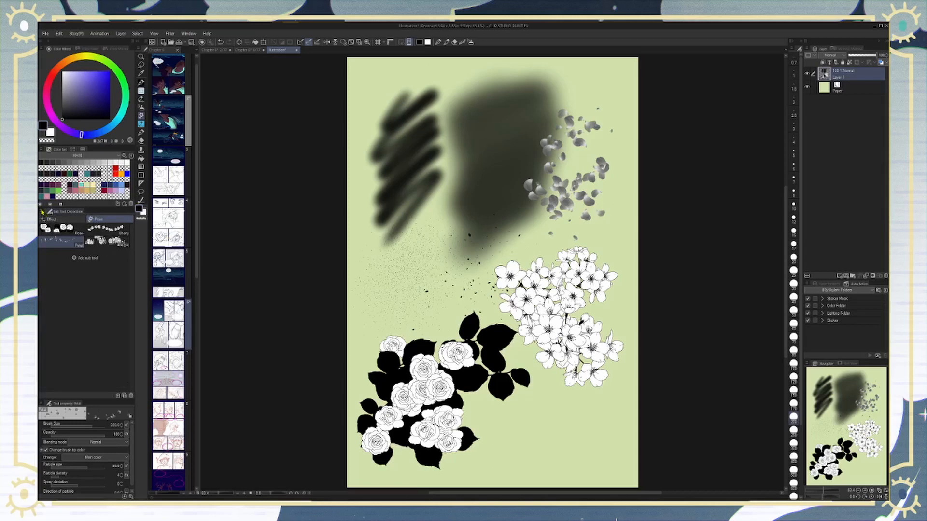
{"action": "right_click", "coordinate": [103, 235]}
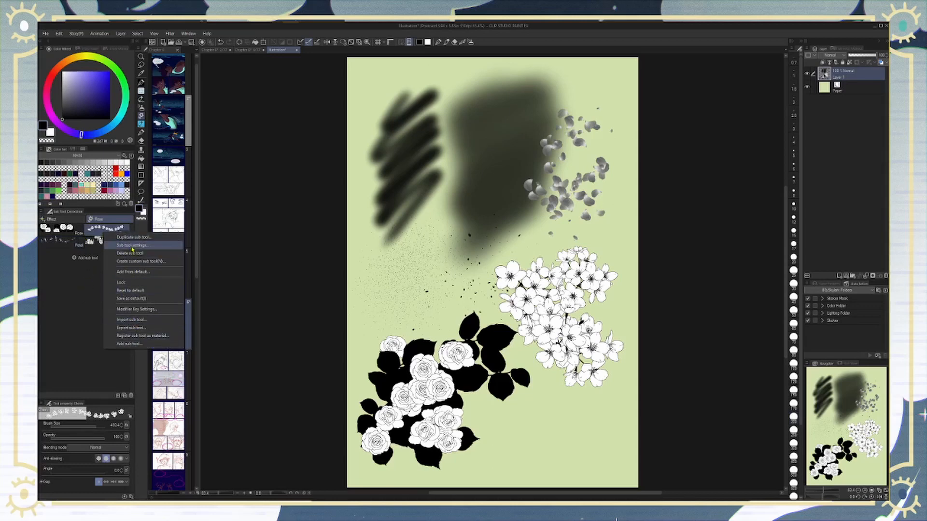
{"action": "left_click", "coordinate": [142, 273]}
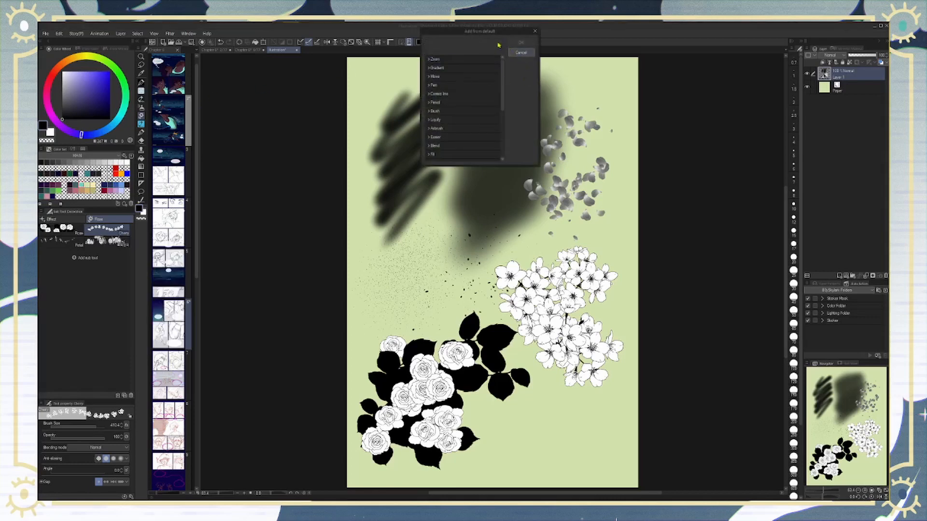
{"action": "left_click_drag", "start_coordinate": [483, 28], "coordinate": [280, 89]}
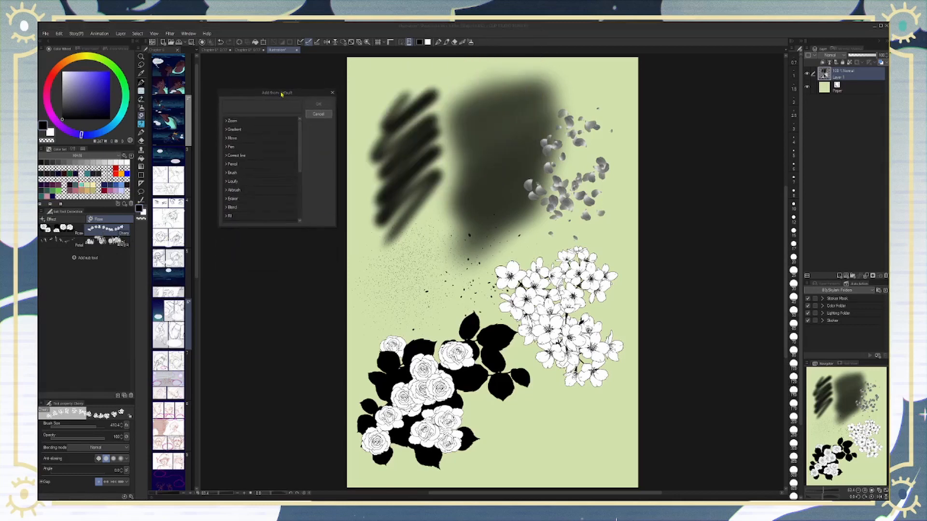
{"action": "left_click_drag", "start_coordinate": [273, 228], "coordinate": [273, 366]}
{"action": "left_click_drag", "start_coordinate": [270, 408], "coordinate": [269, 467]}
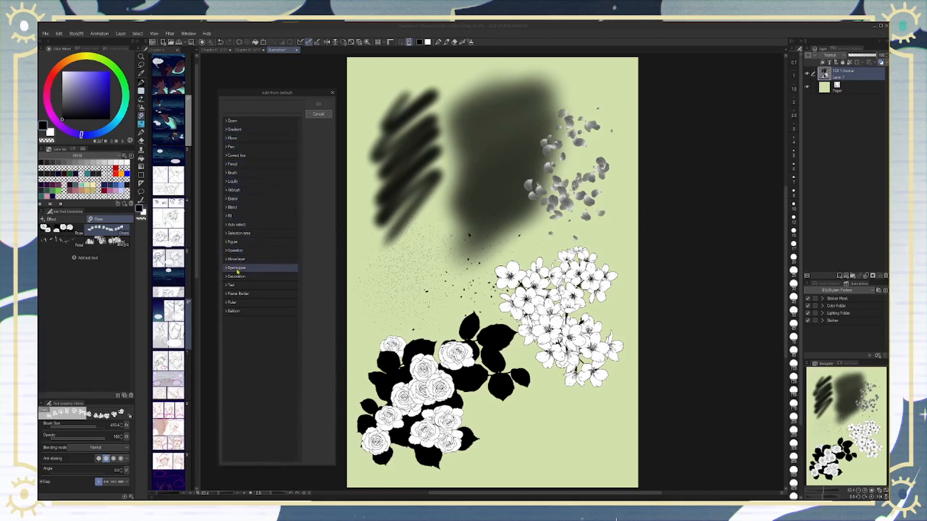
Step: Examine the default tool categories by expanding and collapsing Zoom, Gradient, Move and Pen
{"action": "left_click", "coordinate": [226, 122]}
{"action": "left_click", "coordinate": [226, 122]}
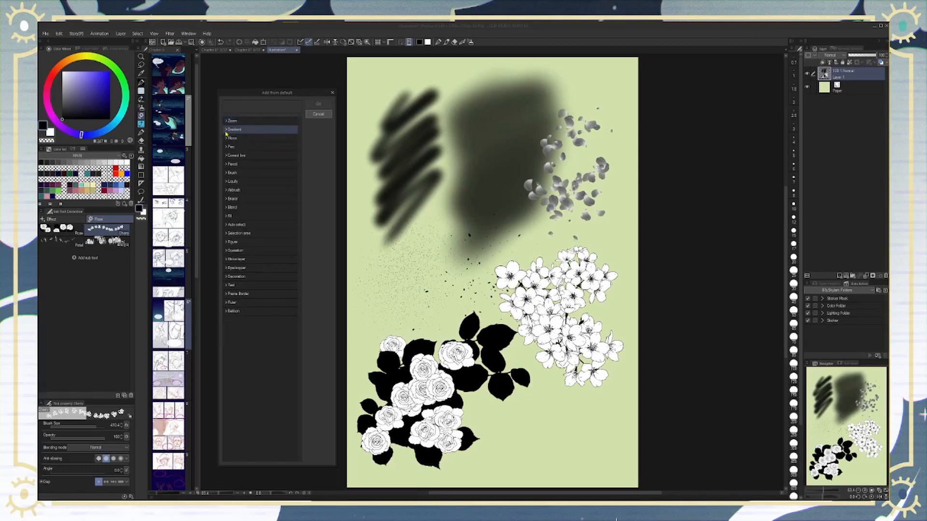
{"action": "left_click", "coordinate": [225, 130]}
{"action": "left_click", "coordinate": [225, 129]}
{"action": "left_click", "coordinate": [226, 138]}
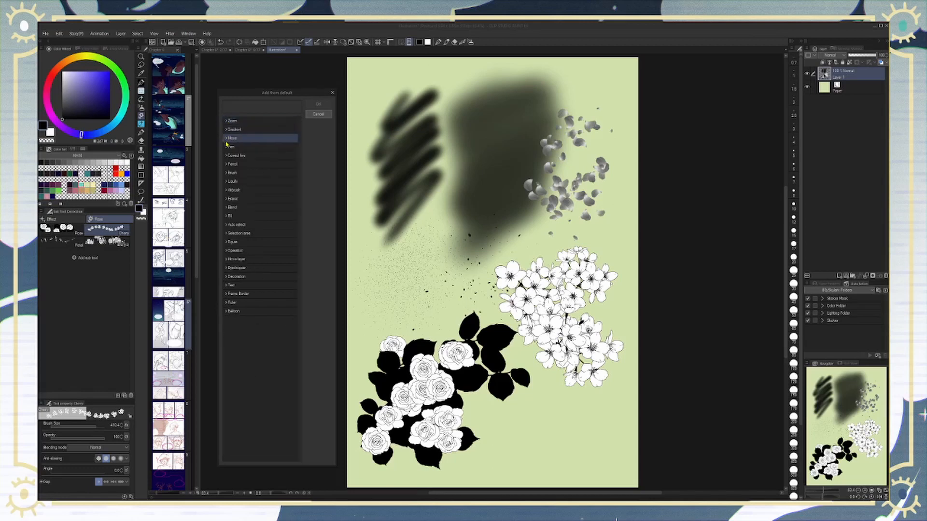
{"action": "left_click", "coordinate": [225, 138]}
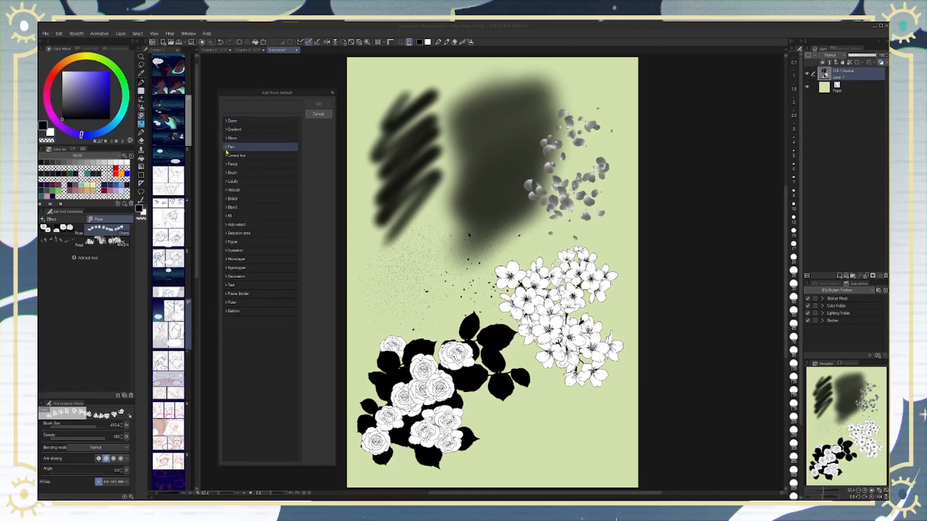
{"action": "left_click", "coordinate": [226, 147]}
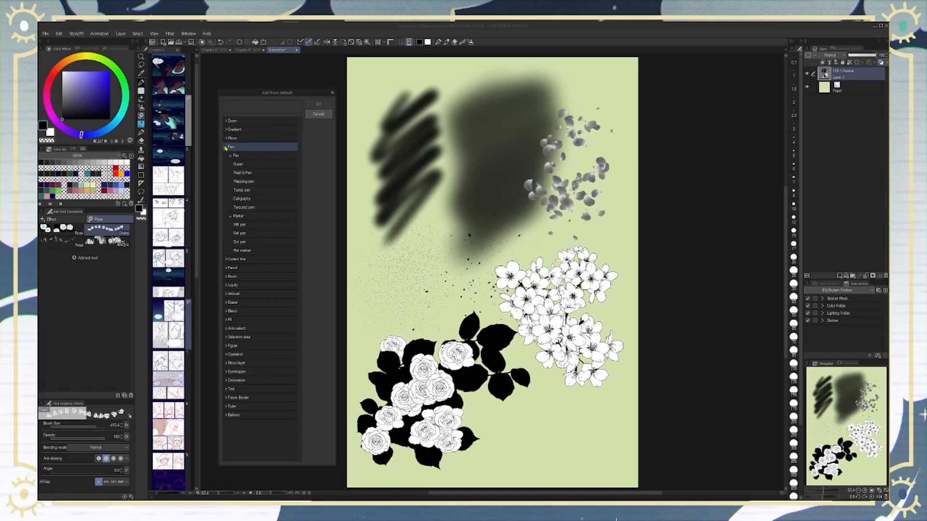
{"action": "left_click", "coordinate": [225, 147]}
{"action": "left_click", "coordinate": [228, 172]}
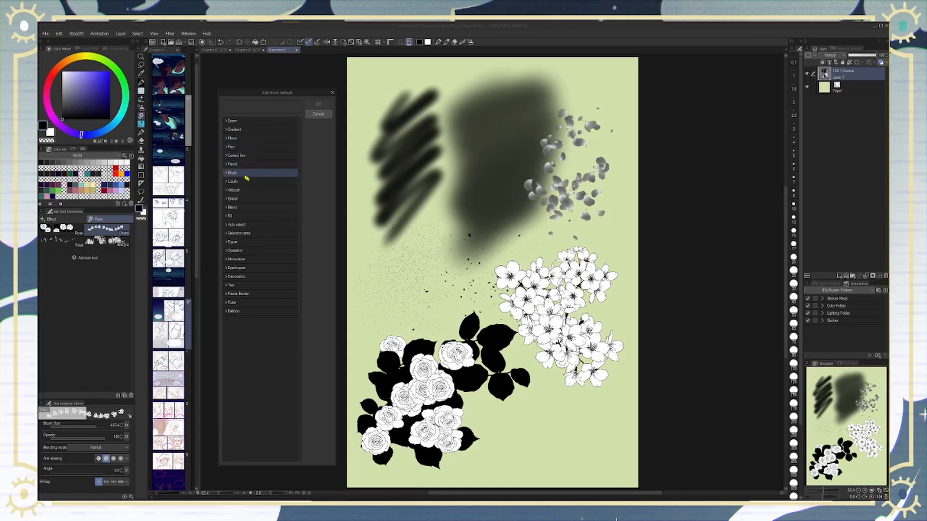
Step: Expand the Decoration category and look through its Effect, Background, Clothing, Hatching and sand pattern, and Ruled line brushes
{"action": "left_click", "coordinate": [225, 279]}
{"action": "scroll", "coordinate": [240, 263], "scroll_direction": "down", "scroll_amount": 2}
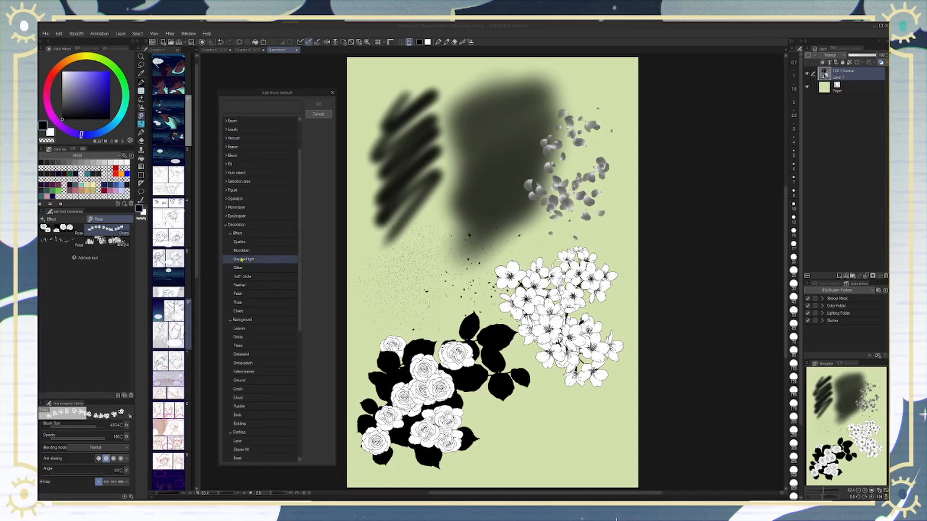
{"action": "scroll", "coordinate": [241, 259], "scroll_direction": "down", "scroll_amount": 4}
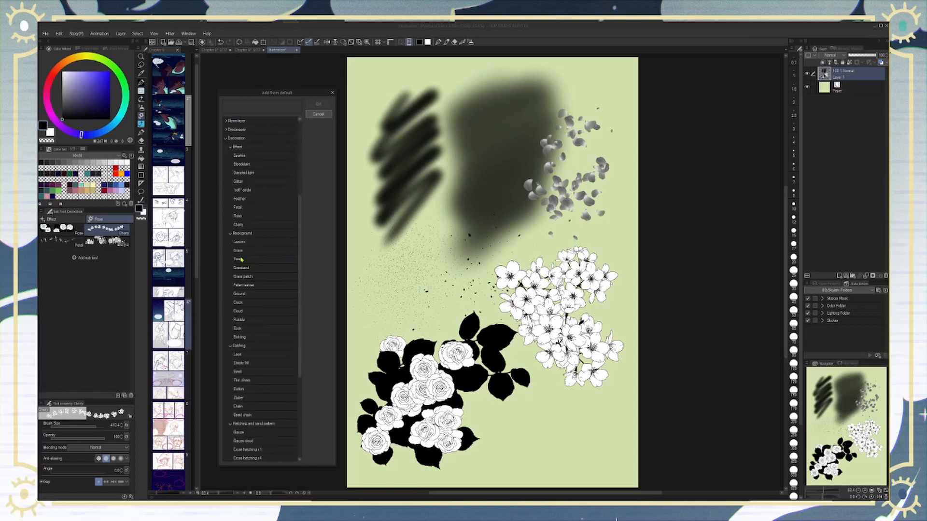
{"action": "scroll", "coordinate": [241, 260], "scroll_direction": "down", "scroll_amount": 5}
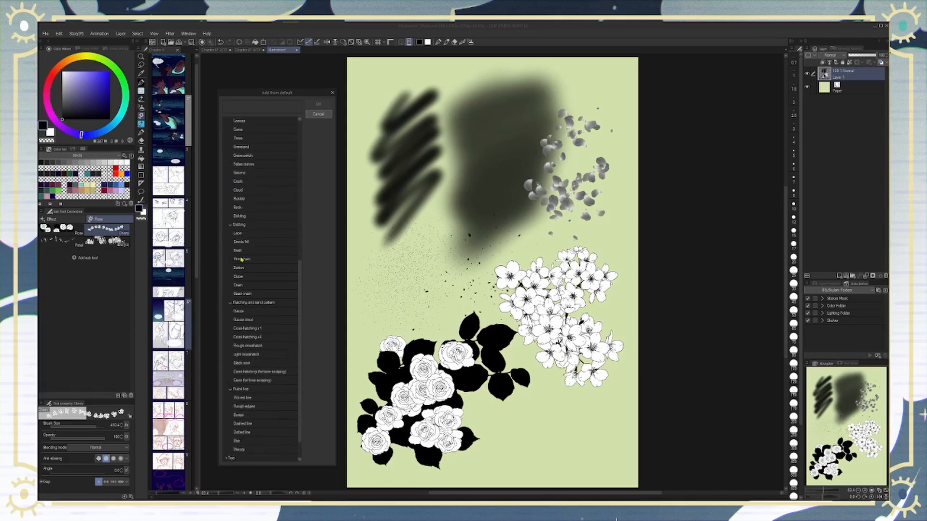
{"action": "scroll", "coordinate": [240, 260], "scroll_direction": "up", "scroll_amount": 3}
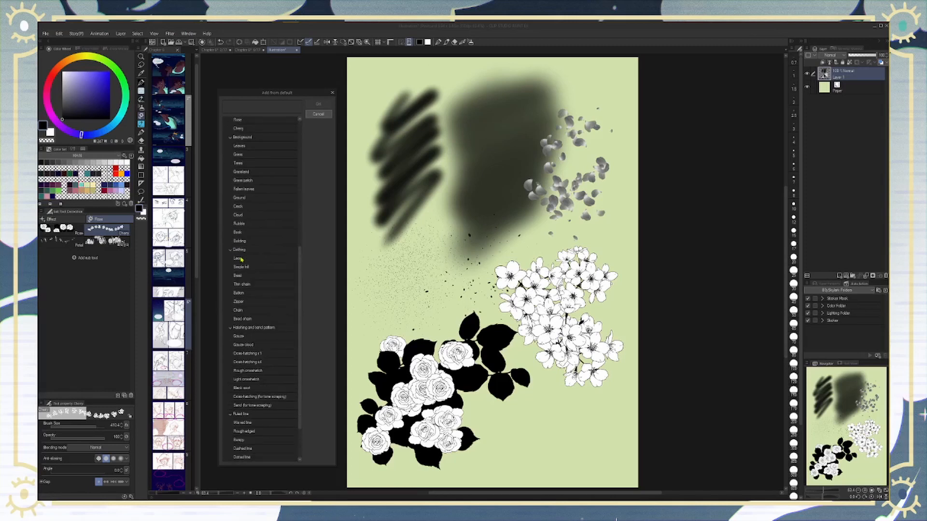
{"action": "scroll", "coordinate": [241, 260], "scroll_direction": "up", "scroll_amount": 2}
{"action": "scroll", "coordinate": [242, 260], "scroll_direction": "up", "scroll_amount": 1}
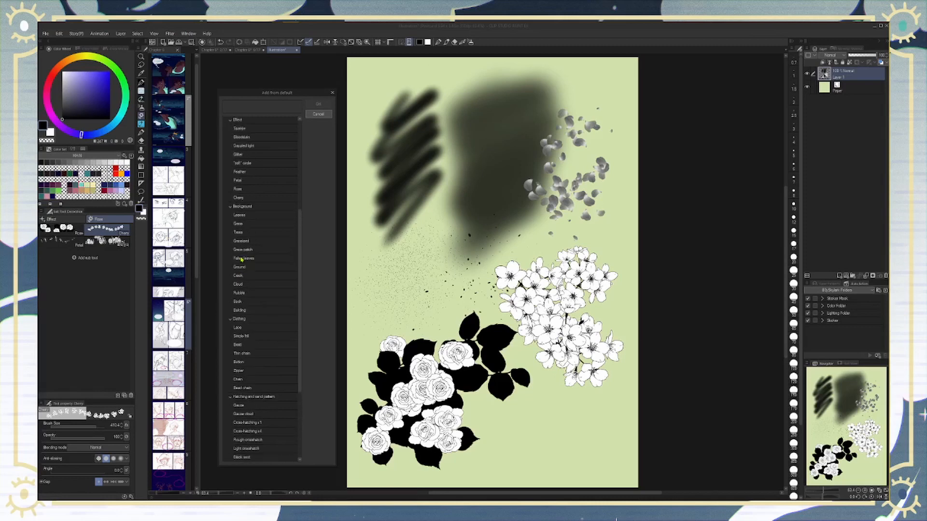
{"action": "scroll", "coordinate": [242, 260], "scroll_direction": "up", "scroll_amount": 1}
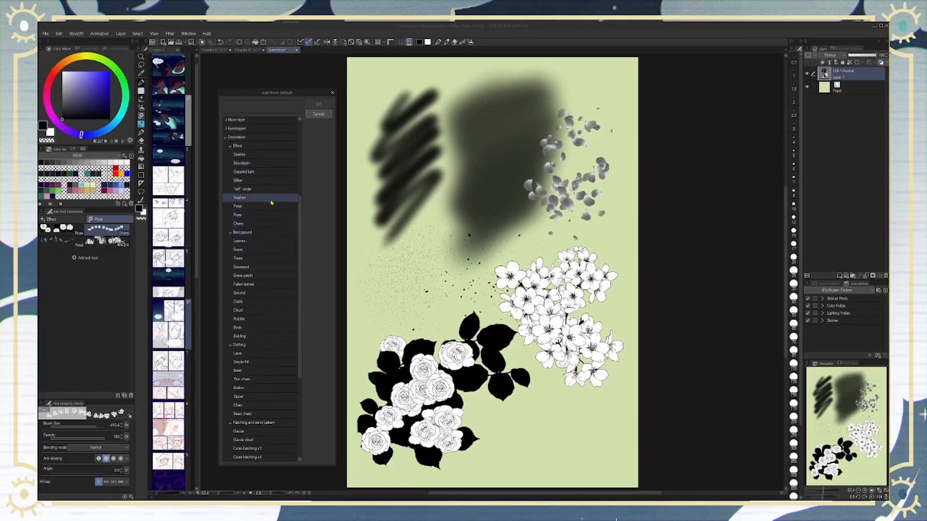
Step: Collapse every Decoration group except Background, preview Fallen leaves and Leaves, and add the default Trees brush to the sub tools
{"action": "left_click", "coordinate": [230, 147]}
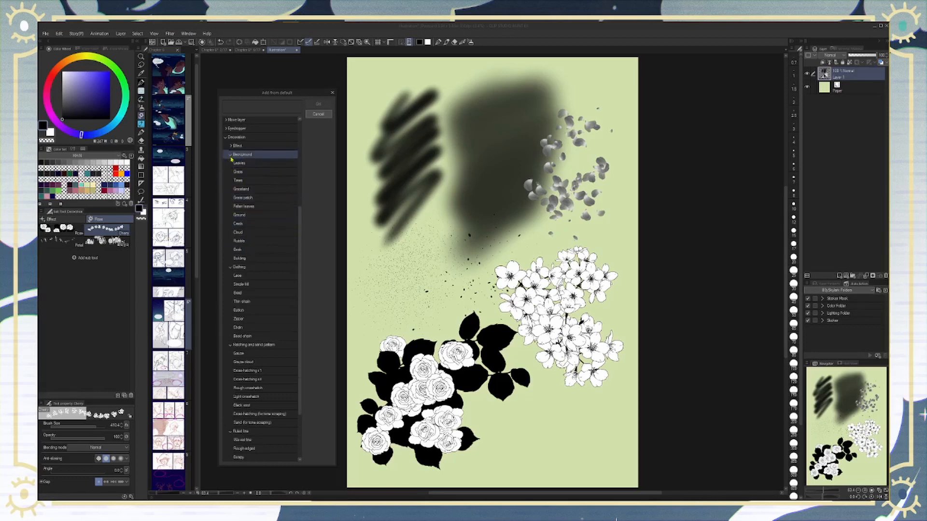
{"action": "left_click", "coordinate": [231, 268]}
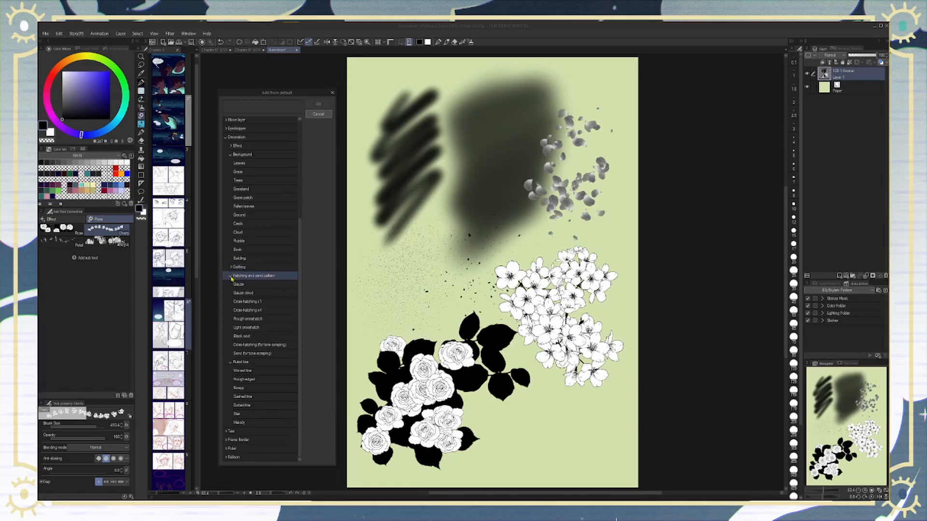
{"action": "left_click", "coordinate": [231, 276]}
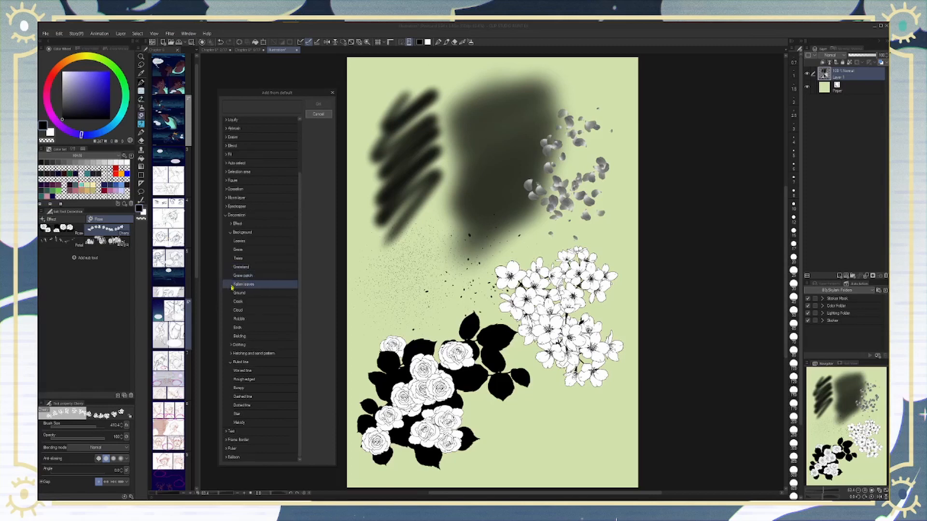
{"action": "left_click", "coordinate": [230, 362]}
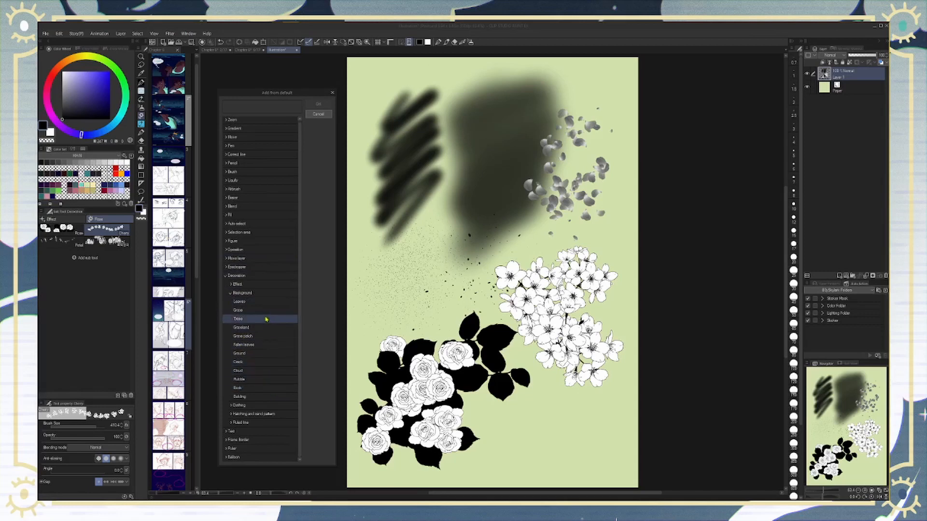
{"action": "left_click", "coordinate": [256, 345]}
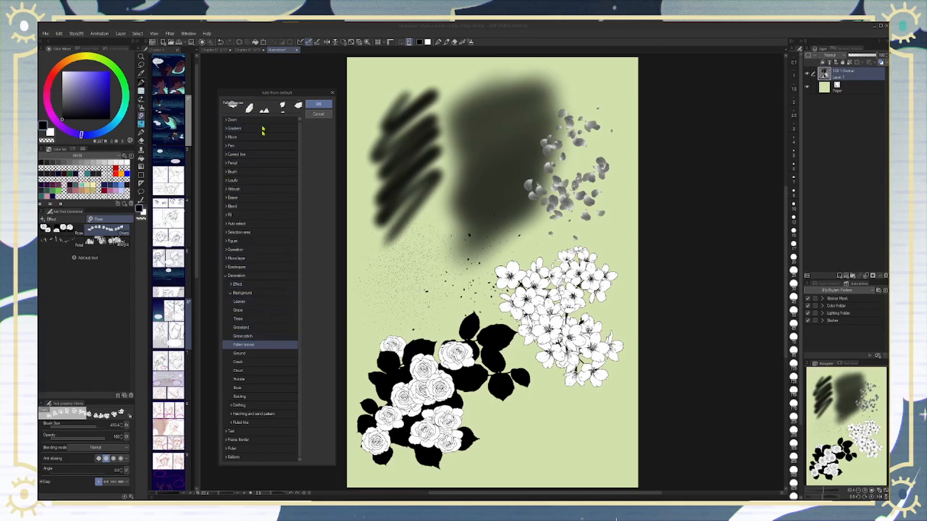
{"action": "left_click", "coordinate": [251, 304]}
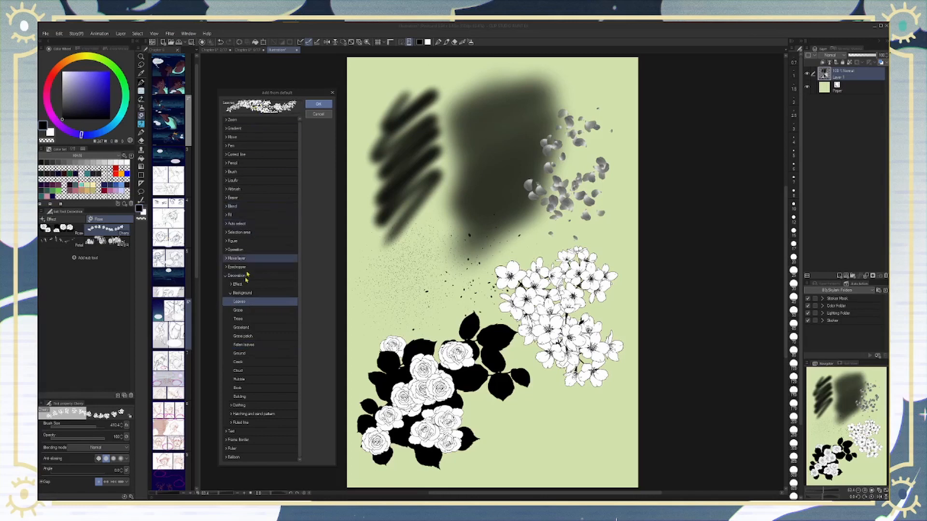
{"action": "left_click", "coordinate": [247, 318]}
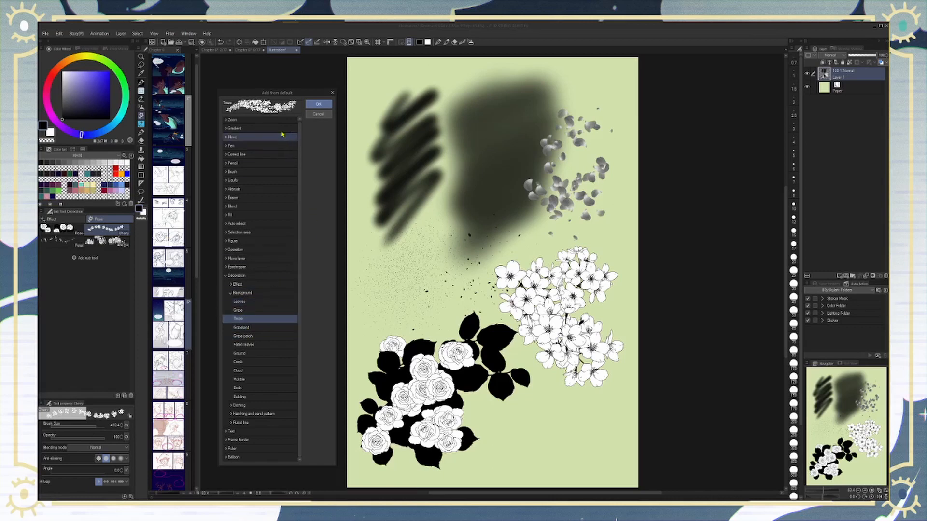
{"action": "left_click", "coordinate": [314, 104]}
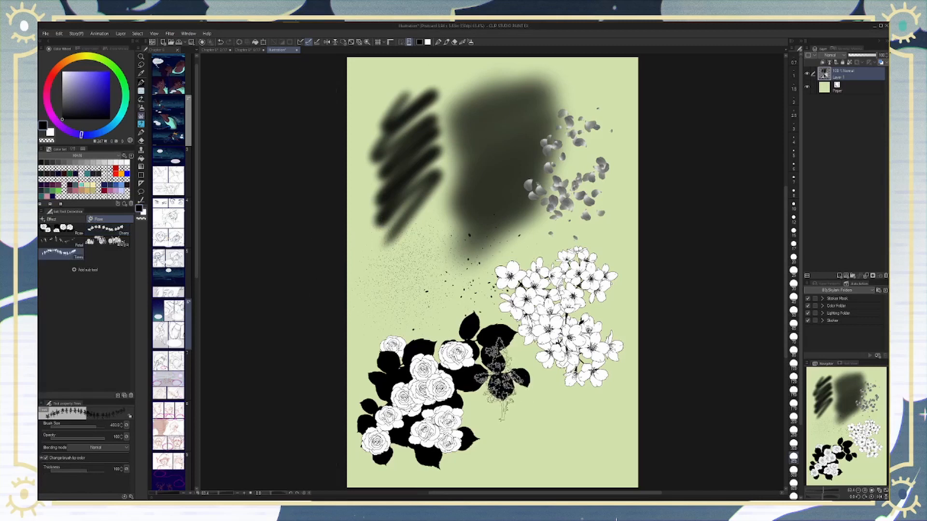
Step: Paint a row of black trees along the canvas's lower edge, undo it, and repaint it as two overlapping rows
{"action": "left_click_drag", "start_coordinate": [469, 383], "coordinate": [449, 338]}
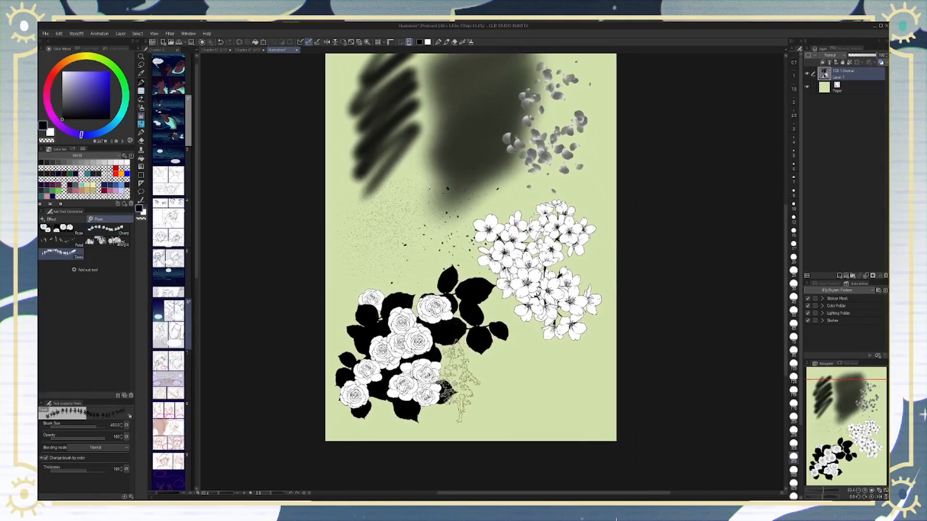
{"action": "mouse_move", "coordinate": [454, 445]}
{"action": "left_mouse_down"}
{"action": "mouse_move", "coordinate": [625, 447]}
{"action": "mouse_move", "coordinate": [300, 451]}
{"action": "mouse_move", "coordinate": [612, 450]}
{"action": "mouse_move", "coordinate": [420, 471]}
{"action": "mouse_move", "coordinate": [673, 458]}
{"action": "mouse_move", "coordinate": [513, 457]}
{"action": "left_mouse_up"}
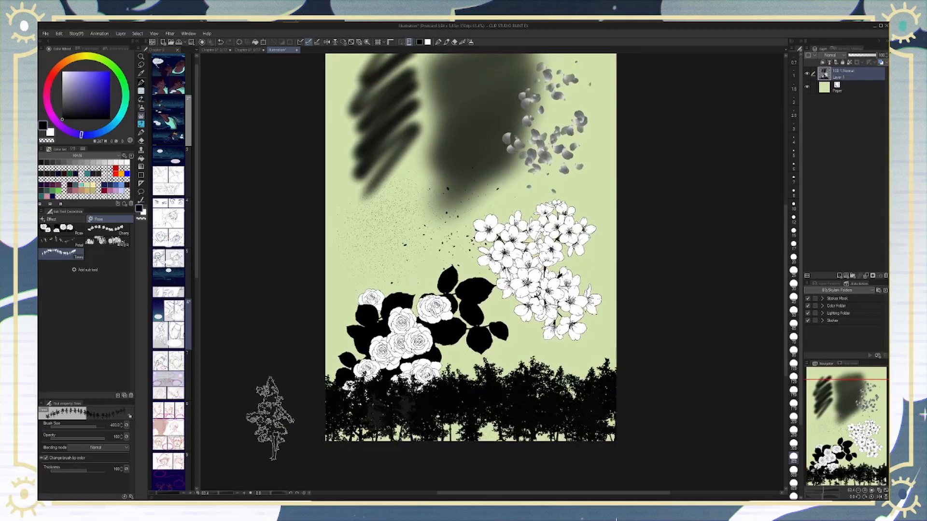
{"action": "key", "text": "ctrl+z"}
{"action": "key", "text": "ctrl+z"}
{"action": "mouse_move", "coordinate": [379, 440]}
{"action": "left_mouse_down"}
{"action": "mouse_move", "coordinate": [328, 441]}
{"action": "mouse_move", "coordinate": [622, 440]}
{"action": "mouse_move", "coordinate": [306, 441]}
{"action": "left_mouse_up"}
{"action": "mouse_move", "coordinate": [305, 402]}
{"action": "left_mouse_down"}
{"action": "mouse_move", "coordinate": [672, 396]}
{"action": "mouse_move", "coordinate": [344, 414]}
{"action": "mouse_move", "coordinate": [724, 415]}
{"action": "mouse_move", "coordinate": [653, 399]}
{"action": "left_mouse_up"}
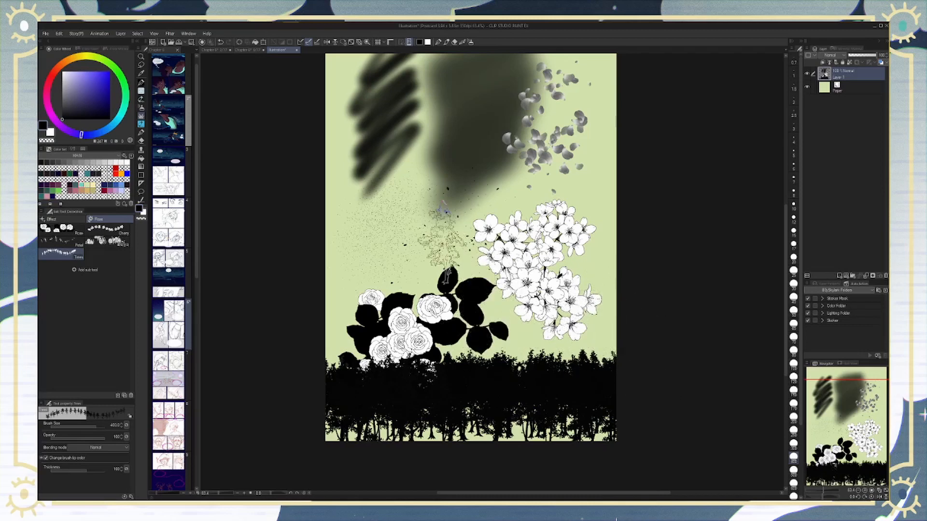
Step: Set the sub color to blue and the main color to red, and cover the canvas's lower half with red trees
{"action": "key", "text": "x"}
{"action": "left_click_drag", "start_coordinate": [92, 84], "coordinate": [155, 51]}
{"action": "key", "text": "x"}
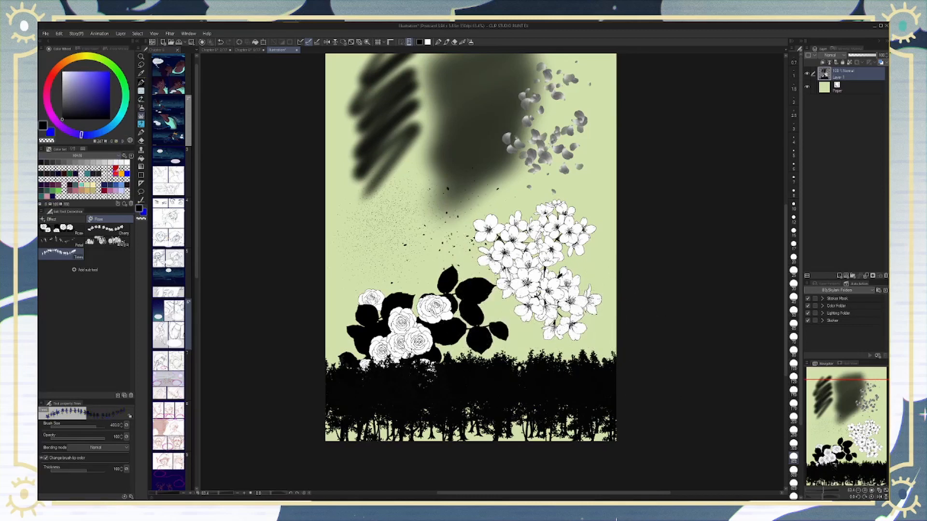
{"action": "left_click", "coordinate": [116, 168]}
{"action": "mouse_move", "coordinate": [367, 275]}
{"action": "left_mouse_down"}
{"action": "mouse_move", "coordinate": [607, 275]}
{"action": "mouse_move", "coordinate": [328, 278]}
{"action": "mouse_move", "coordinate": [592, 281]}
{"action": "mouse_move", "coordinate": [339, 294]}
{"action": "mouse_move", "coordinate": [634, 292]}
{"action": "mouse_move", "coordinate": [382, 287]}
{"action": "mouse_move", "coordinate": [601, 293]}
{"action": "mouse_move", "coordinate": [349, 294]}
{"action": "mouse_move", "coordinate": [605, 298]}
{"action": "mouse_move", "coordinate": [595, 310]}
{"action": "mouse_move", "coordinate": [339, 327]}
{"action": "mouse_move", "coordinate": [358, 318]}
{"action": "mouse_move", "coordinate": [625, 335]}
{"action": "mouse_move", "coordinate": [338, 347]}
{"action": "mouse_move", "coordinate": [532, 342]}
{"action": "mouse_move", "coordinate": [567, 358]}
{"action": "mouse_move", "coordinate": [338, 364]}
{"action": "mouse_move", "coordinate": [519, 356]}
{"action": "mouse_move", "coordinate": [585, 375]}
{"action": "mouse_move", "coordinate": [335, 396]}
{"action": "mouse_move", "coordinate": [562, 385]}
{"action": "mouse_move", "coordinate": [366, 408]}
{"action": "mouse_move", "coordinate": [620, 425]}
{"action": "mouse_move", "coordinate": [388, 440]}
{"action": "mouse_move", "coordinate": [580, 442]}
{"action": "mouse_move", "coordinate": [313, 440]}
{"action": "left_mouse_up"}
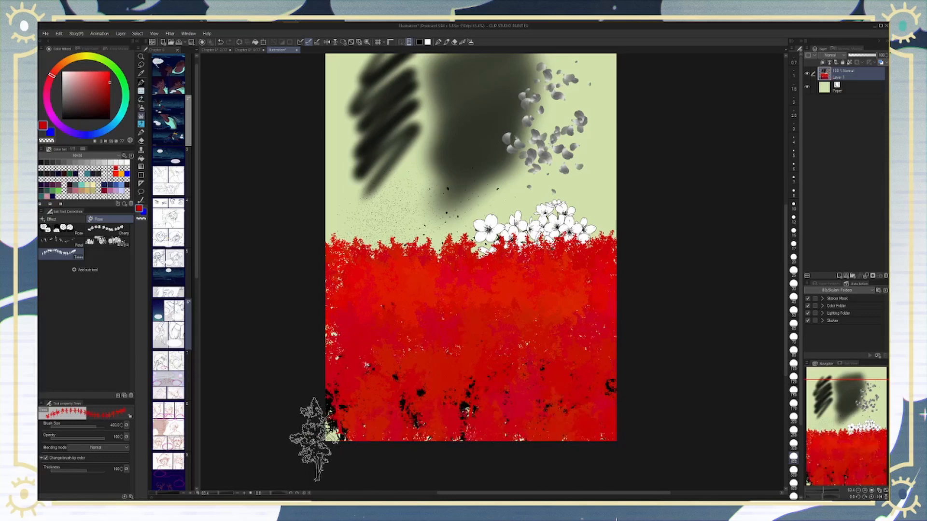
Step: Try drawing a large black oval over the red trees with the G-pen and undo the stroke
{"action": "key", "text": "p"}
{"action": "left_click", "coordinate": [62, 242]}
{"action": "left_click", "coordinate": [62, 119]}
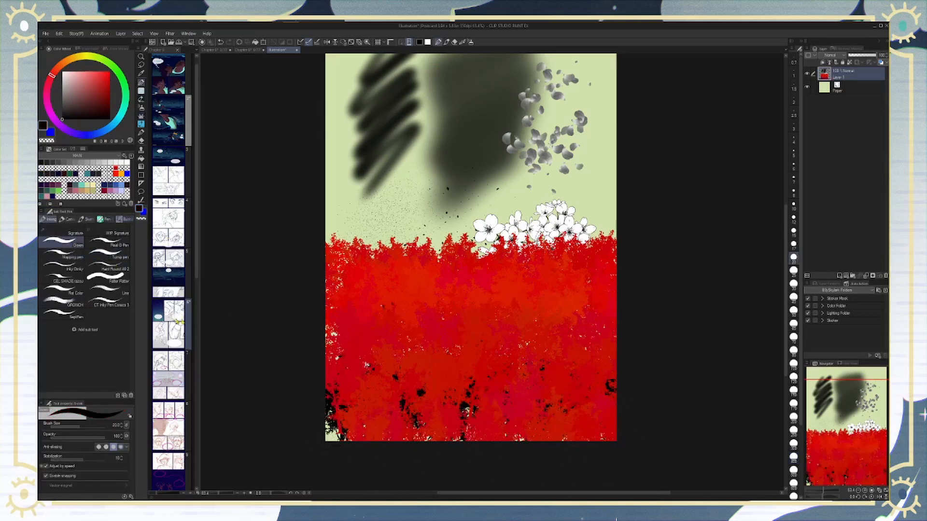
{"action": "mouse_move", "coordinate": [510, 192]}
{"action": "left_mouse_down"}
{"action": "mouse_move", "coordinate": [314, 250]}
{"action": "mouse_move", "coordinate": [430, 188]}
{"action": "left_mouse_up"}
{"action": "key", "text": "ctrl+z"}
{"action": "mouse_move", "coordinate": [406, 246]}
{"action": "left_mouse_down"}
{"action": "mouse_move", "coordinate": [460, 288]}
{"action": "mouse_move", "coordinate": [401, 242]}
{"action": "left_mouse_up"}
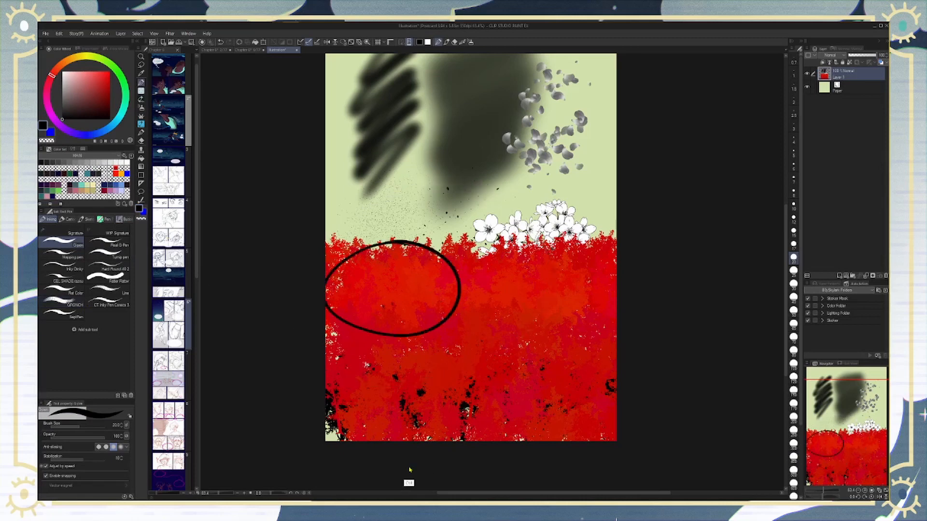
{"action": "key", "text": "ctrl+z"}
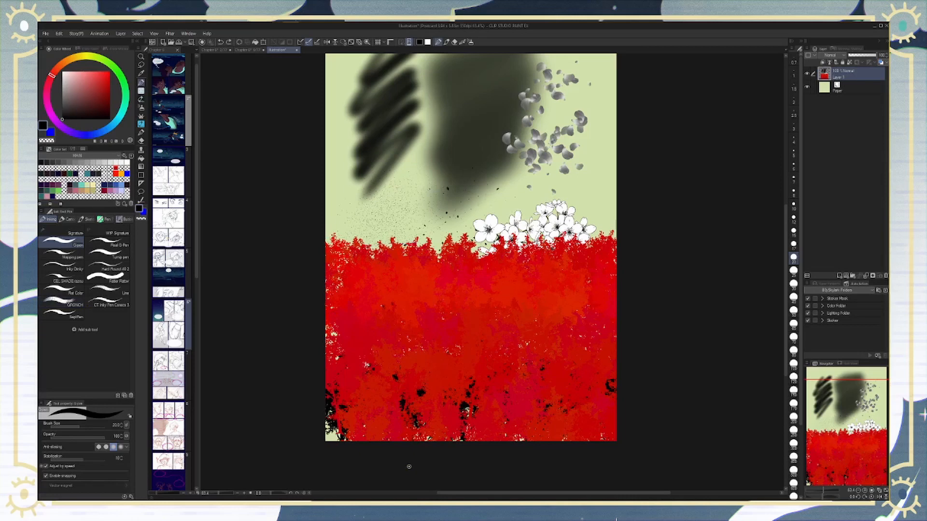
Step: Clear all sample artwork from Layer 1 and switch back to the Trees decoration brush
{"action": "key", "text": "Delete"}
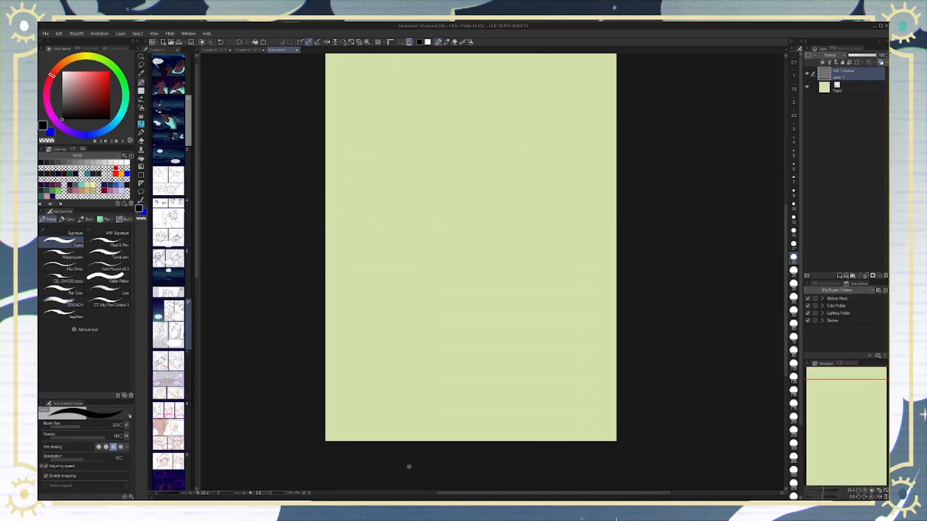
{"action": "key", "text": "b"}
{"action": "key", "text": "b"}
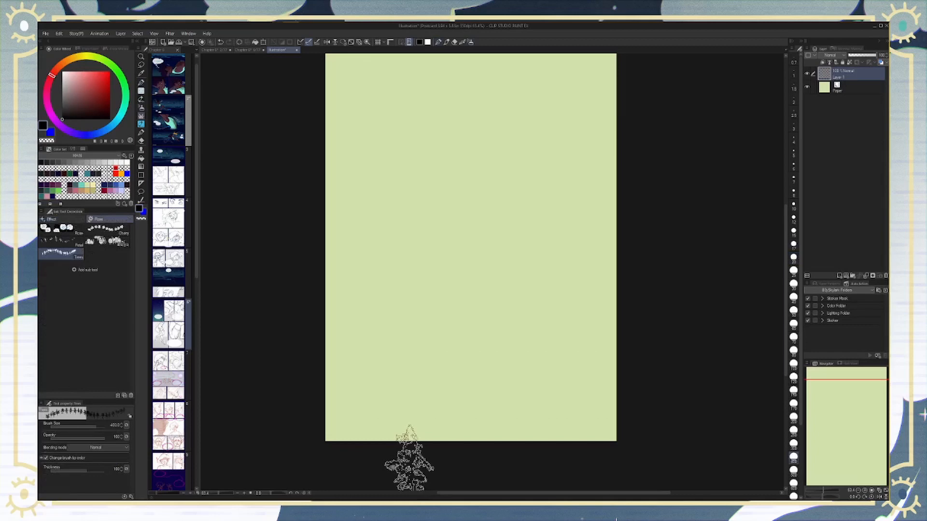
Step: Add the default Pointillism brush from the Brush tool's Thick paint group to the decoration sub tools
{"action": "left_click", "coordinate": [44, 212]}
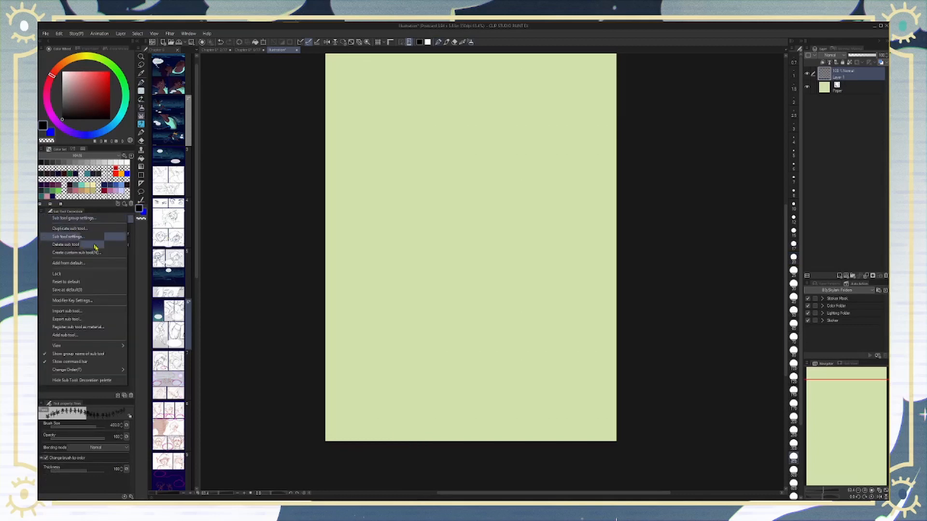
{"action": "left_click", "coordinate": [114, 267]}
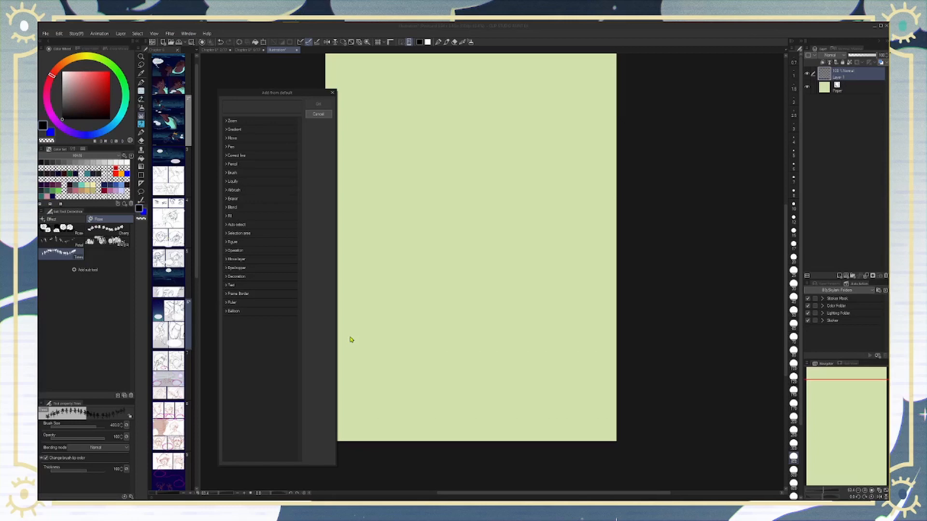
{"action": "double_click", "coordinate": [240, 173]}
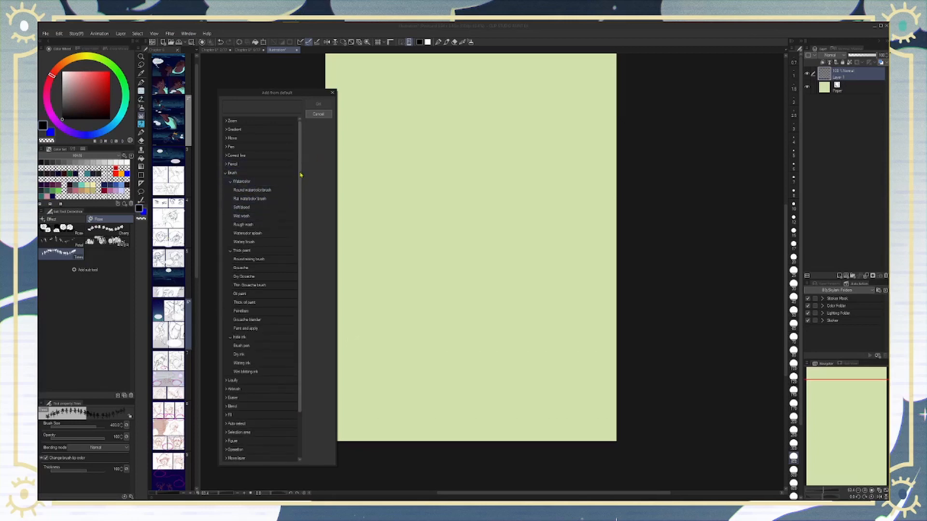
{"action": "left_click_drag", "start_coordinate": [300, 174], "coordinate": [301, 202]}
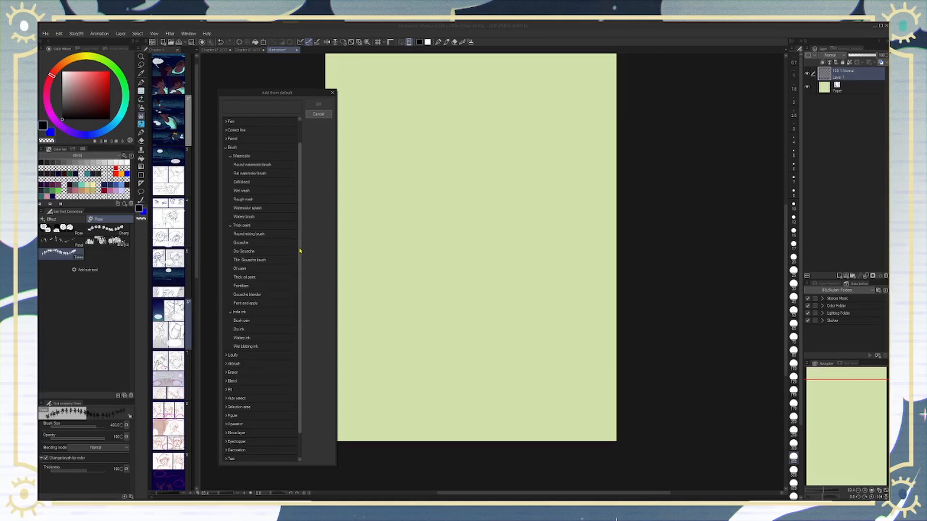
{"action": "scroll", "coordinate": [300, 246], "scroll_direction": "up", "scroll_amount": 1}
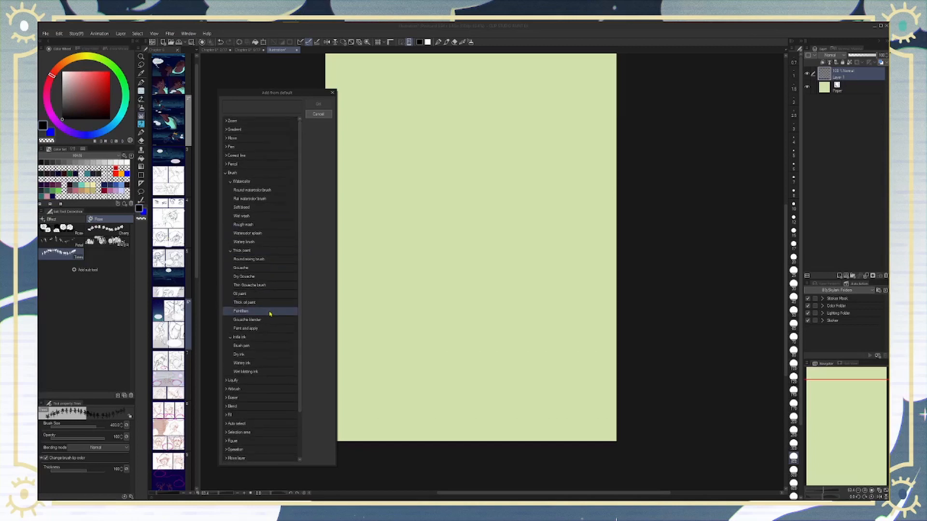
{"action": "left_click", "coordinate": [270, 313]}
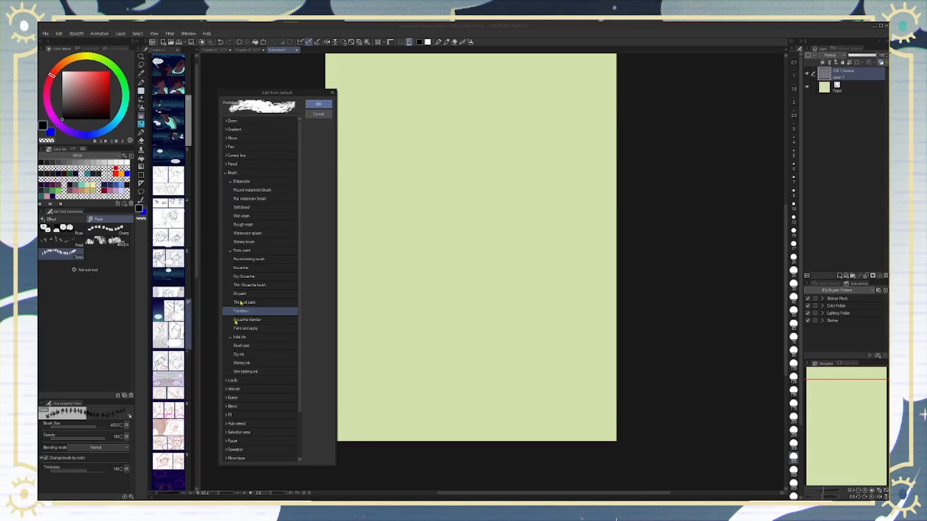
{"action": "left_click", "coordinate": [322, 107]}
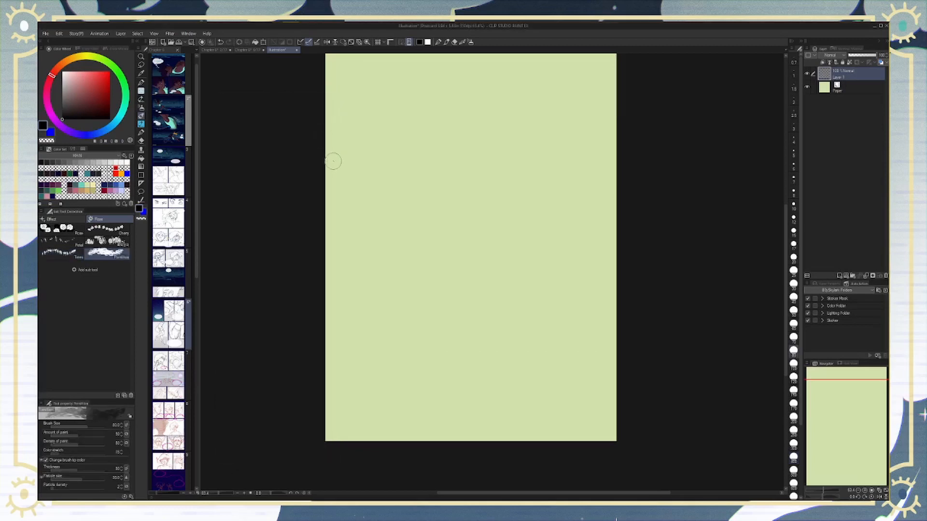
Step: Test a winding black Pointillism stroke across the canvas, undo it, and set the main color to dark navy blue
{"action": "mouse_move", "coordinate": [371, 283]}
{"action": "left_mouse_down"}
{"action": "mouse_move", "coordinate": [426, 247]}
{"action": "mouse_move", "coordinate": [461, 284]}
{"action": "mouse_move", "coordinate": [522, 251]}
{"action": "mouse_move", "coordinate": [536, 297]}
{"action": "mouse_move", "coordinate": [577, 333]}
{"action": "mouse_move", "coordinate": [585, 383]}
{"action": "left_mouse_up"}
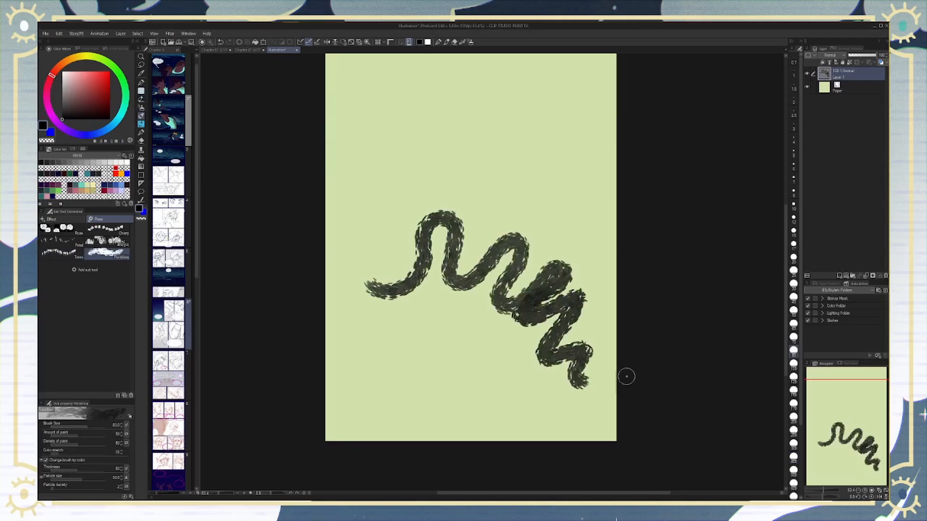
{"action": "key", "text": "ctrl+z"}
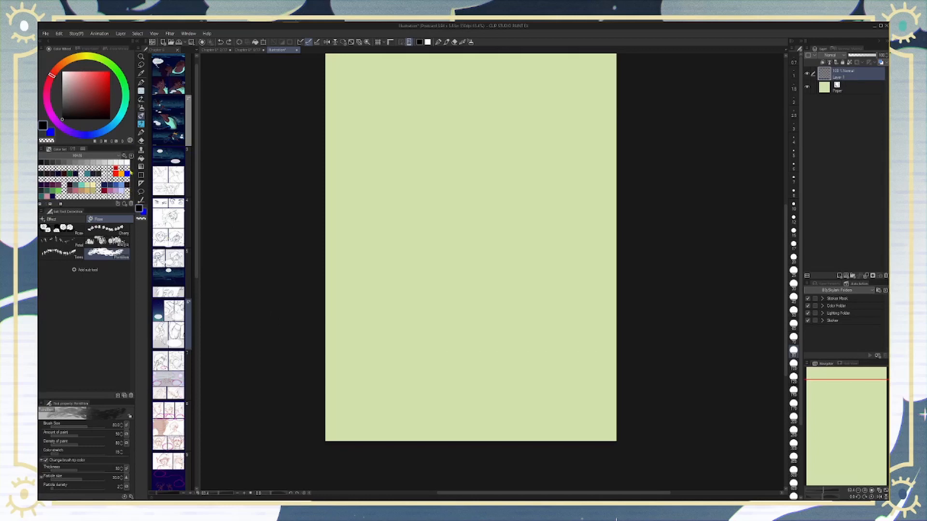
{"action": "left_click", "coordinate": [86, 136]}
{"action": "left_click", "coordinate": [99, 106]}
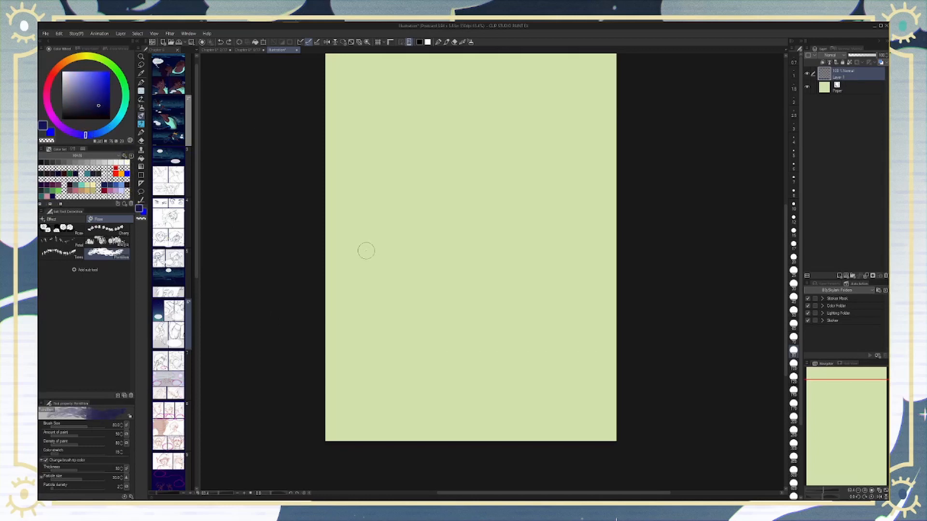
Step: Paint broad Pointillism bands across the canvas's middle and a loop above them, alternating navy and bright blue
{"action": "mouse_move", "coordinate": [332, 225]}
{"action": "left_mouse_down"}
{"action": "mouse_move", "coordinate": [469, 180]}
{"action": "mouse_move", "coordinate": [577, 202]}
{"action": "mouse_move", "coordinate": [437, 195]}
{"action": "mouse_move", "coordinate": [340, 238]}
{"action": "mouse_move", "coordinate": [321, 230]}
{"action": "mouse_move", "coordinate": [439, 188]}
{"action": "mouse_move", "coordinate": [590, 193]}
{"action": "mouse_move", "coordinate": [545, 183]}
{"action": "mouse_move", "coordinate": [370, 234]}
{"action": "mouse_move", "coordinate": [328, 220]}
{"action": "mouse_move", "coordinate": [366, 245]}
{"action": "mouse_move", "coordinate": [334, 243]}
{"action": "mouse_move", "coordinate": [435, 200]}
{"action": "mouse_move", "coordinate": [565, 190]}
{"action": "mouse_move", "coordinate": [534, 188]}
{"action": "mouse_move", "coordinate": [384, 242]}
{"action": "mouse_move", "coordinate": [309, 241]}
{"action": "mouse_move", "coordinate": [349, 265]}
{"action": "mouse_move", "coordinate": [338, 253]}
{"action": "mouse_move", "coordinate": [484, 196]}
{"action": "mouse_move", "coordinate": [576, 205]}
{"action": "mouse_move", "coordinate": [300, 252]}
{"action": "mouse_move", "coordinate": [346, 260]}
{"action": "mouse_move", "coordinate": [519, 208]}
{"action": "mouse_move", "coordinate": [589, 205]}
{"action": "mouse_move", "coordinate": [314, 275]}
{"action": "mouse_move", "coordinate": [366, 281]}
{"action": "mouse_move", "coordinate": [334, 271]}
{"action": "mouse_move", "coordinate": [428, 264]}
{"action": "mouse_move", "coordinate": [572, 225]}
{"action": "mouse_move", "coordinate": [469, 239]}
{"action": "mouse_move", "coordinate": [330, 282]}
{"action": "mouse_move", "coordinate": [499, 229]}
{"action": "mouse_move", "coordinate": [591, 232]}
{"action": "mouse_move", "coordinate": [416, 255]}
{"action": "mouse_move", "coordinate": [291, 283]}
{"action": "mouse_move", "coordinate": [371, 296]}
{"action": "mouse_move", "coordinate": [342, 288]}
{"action": "mouse_move", "coordinate": [441, 259]}
{"action": "mouse_move", "coordinate": [600, 236]}
{"action": "mouse_move", "coordinate": [360, 291]}
{"action": "mouse_move", "coordinate": [297, 289]}
{"action": "mouse_move", "coordinate": [462, 256]}
{"action": "mouse_move", "coordinate": [568, 252]}
{"action": "mouse_move", "coordinate": [549, 240]}
{"action": "mouse_move", "coordinate": [346, 302]}
{"action": "mouse_move", "coordinate": [349, 292]}
{"action": "mouse_move", "coordinate": [545, 268]}
{"action": "mouse_move", "coordinate": [565, 254]}
{"action": "mouse_move", "coordinate": [376, 304]}
{"action": "mouse_move", "coordinate": [348, 294]}
{"action": "mouse_move", "coordinate": [543, 271]}
{"action": "mouse_move", "coordinate": [476, 278]}
{"action": "mouse_move", "coordinate": [342, 332]}
{"action": "mouse_move", "coordinate": [329, 332]}
{"action": "mouse_move", "coordinate": [587, 269]}
{"action": "mouse_move", "coordinate": [390, 325]}
{"action": "mouse_move", "coordinate": [538, 289]}
{"action": "left_mouse_up"}
{"action": "key", "text": "x"}
{"action": "key", "text": "x"}
{"action": "key", "text": "x"}
{"action": "key", "text": "x"}
{"action": "key", "text": "x"}
{"action": "mouse_move", "coordinate": [392, 147]}
{"action": "left_mouse_down"}
{"action": "mouse_move", "coordinate": [473, 84]}
{"action": "mouse_move", "coordinate": [456, 149]}
{"action": "left_mouse_up"}
{"action": "mouse_move", "coordinate": [471, 92]}
{"action": "left_mouse_down"}
{"action": "mouse_move", "coordinate": [477, 148]}
{"action": "mouse_move", "coordinate": [464, 141]}
{"action": "mouse_move", "coordinate": [557, 104]}
{"action": "mouse_move", "coordinate": [548, 140]}
{"action": "mouse_move", "coordinate": [438, 126]}
{"action": "mouse_move", "coordinate": [550, 138]}
{"action": "mouse_move", "coordinate": [394, 150]}
{"action": "left_mouse_up"}
{"action": "key", "text": "x"}
{"action": "mouse_move", "coordinate": [468, 143]}
{"action": "left_mouse_down"}
{"action": "mouse_move", "coordinate": [536, 120]}
{"action": "mouse_move", "coordinate": [457, 130]}
{"action": "mouse_move", "coordinate": [502, 160]}
{"action": "left_mouse_up"}
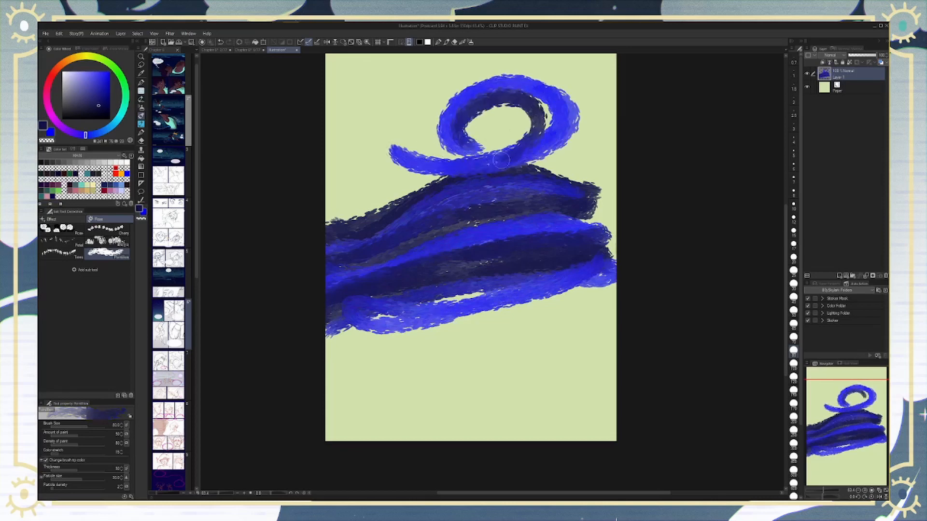
Step: Fill the loop with swirling navy and bright blue strokes, then clear all the painting from Layer 1
{"action": "mouse_move", "coordinate": [461, 125]}
{"action": "left_mouse_down"}
{"action": "mouse_move", "coordinate": [537, 131]}
{"action": "mouse_move", "coordinate": [511, 156]}
{"action": "mouse_move", "coordinate": [393, 148]}
{"action": "left_mouse_up"}
{"action": "key", "text": "x"}
{"action": "mouse_move", "coordinate": [476, 142]}
{"action": "left_mouse_down"}
{"action": "mouse_move", "coordinate": [495, 112]}
{"action": "mouse_move", "coordinate": [497, 136]}
{"action": "mouse_move", "coordinate": [488, 124]}
{"action": "mouse_move", "coordinate": [519, 118]}
{"action": "mouse_move", "coordinate": [484, 148]}
{"action": "left_mouse_up"}
{"action": "key", "text": "x"}
{"action": "key", "text": "x"}
{"action": "mouse_move", "coordinate": [522, 120]}
{"action": "left_mouse_down"}
{"action": "mouse_move", "coordinate": [447, 155]}
{"action": "mouse_move", "coordinate": [512, 123]}
{"action": "mouse_move", "coordinate": [409, 156]}
{"action": "left_mouse_up"}
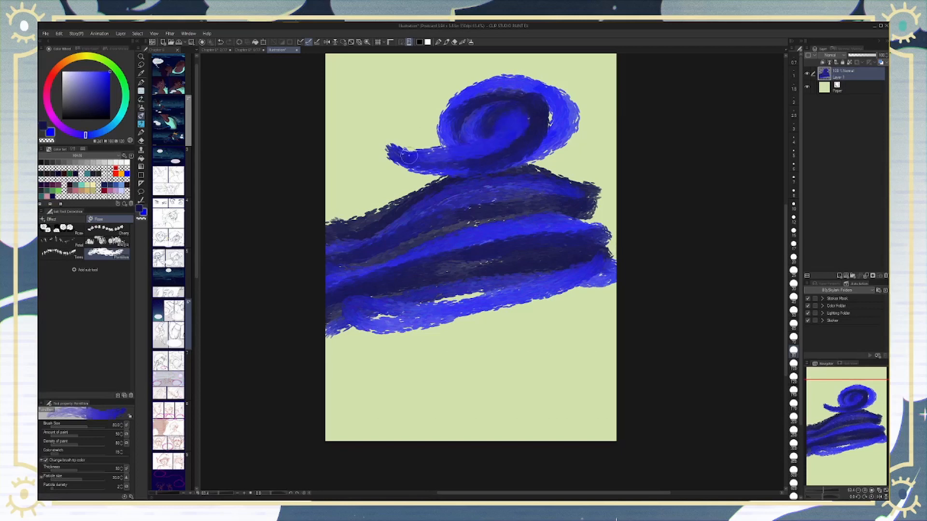
{"action": "left_click_drag", "start_coordinate": [536, 91], "coordinate": [533, 156]}
{"action": "key", "text": "x"}
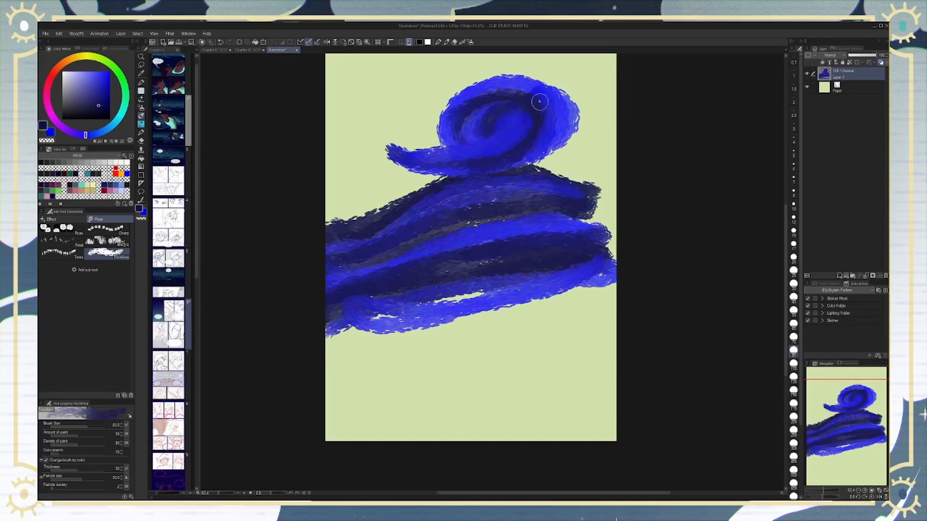
{"action": "mouse_move", "coordinate": [538, 100]}
{"action": "left_mouse_down"}
{"action": "mouse_move", "coordinate": [522, 165]}
{"action": "mouse_move", "coordinate": [555, 105]}
{"action": "mouse_move", "coordinate": [493, 170]}
{"action": "mouse_move", "coordinate": [567, 111]}
{"action": "mouse_move", "coordinate": [532, 84]}
{"action": "mouse_move", "coordinate": [507, 179]}
{"action": "left_mouse_up"}
{"action": "mouse_move", "coordinate": [568, 143]}
{"action": "left_mouse_down"}
{"action": "mouse_move", "coordinate": [451, 183]}
{"action": "mouse_move", "coordinate": [400, 180]}
{"action": "left_mouse_up"}
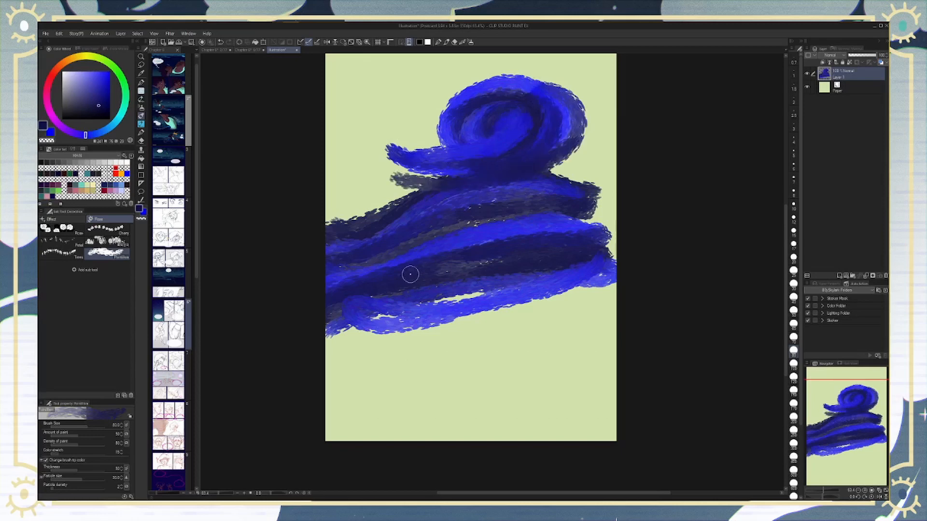
{"action": "key", "text": "Delete"}
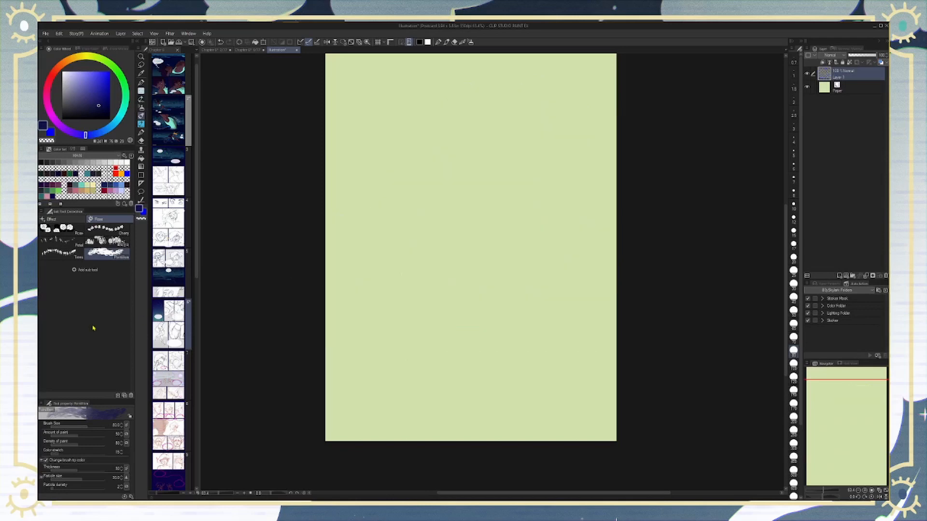
Step: Delete the Trees and Pointillism brushes from the decoration sub tools
{"action": "left_click", "coordinate": [71, 258]}
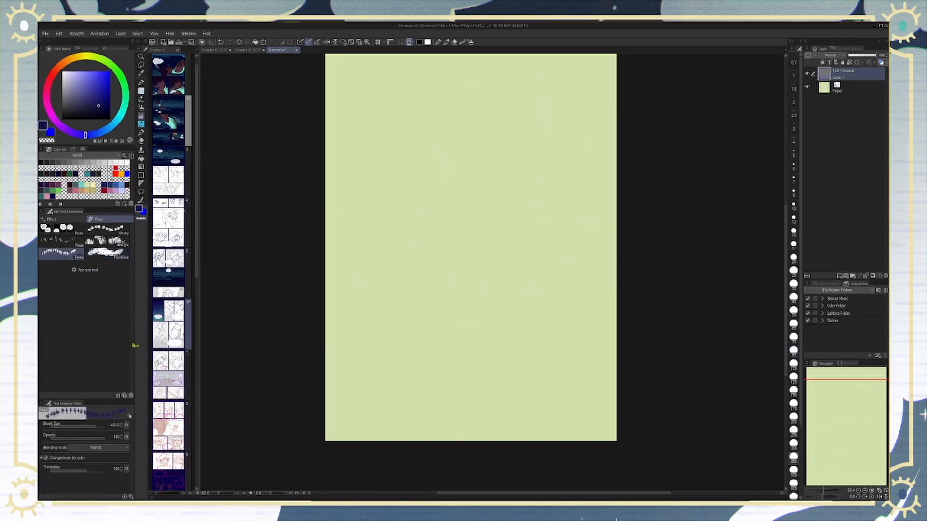
{"action": "left_click", "coordinate": [130, 396]}
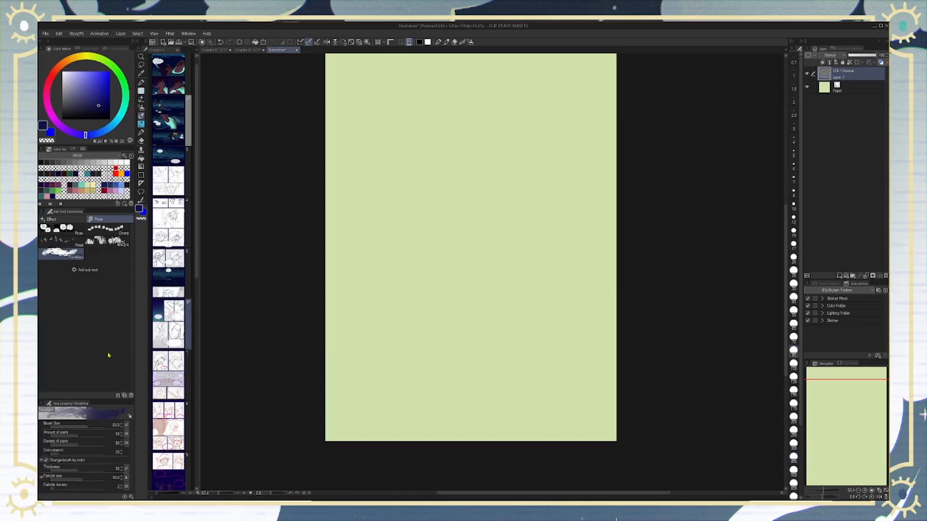
{"action": "left_click", "coordinate": [131, 396]}
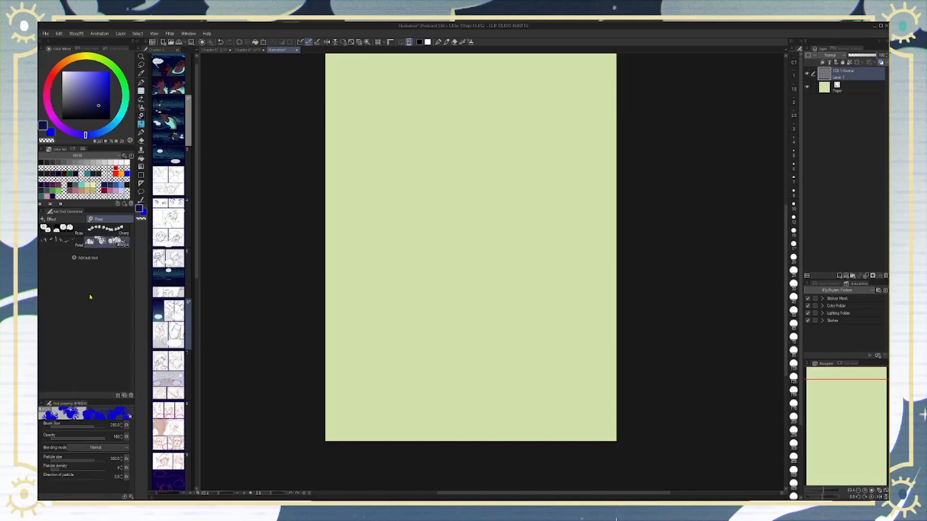
Step: Draw a small oval head outline in navy with the G-pen, slightly above the canvas center
{"action": "key", "text": "ctrl+0"}
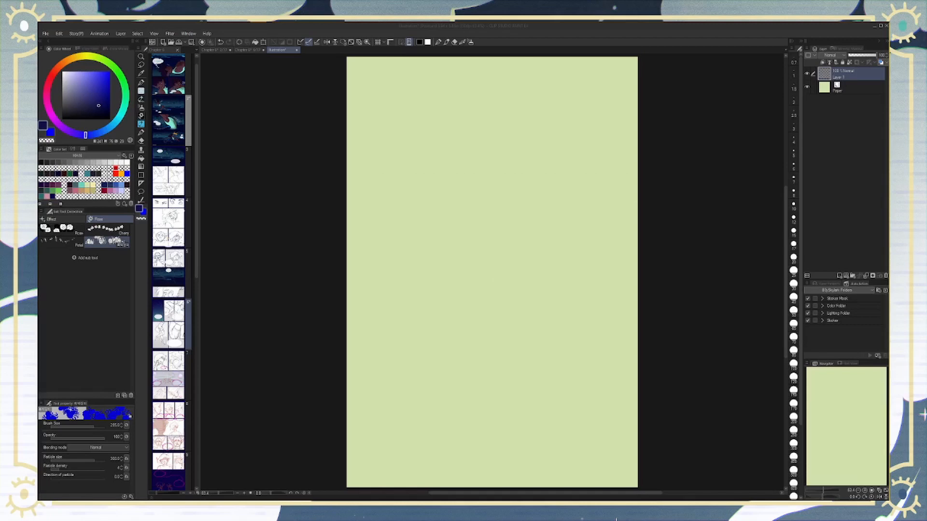
{"action": "left_click", "coordinate": [141, 65]}
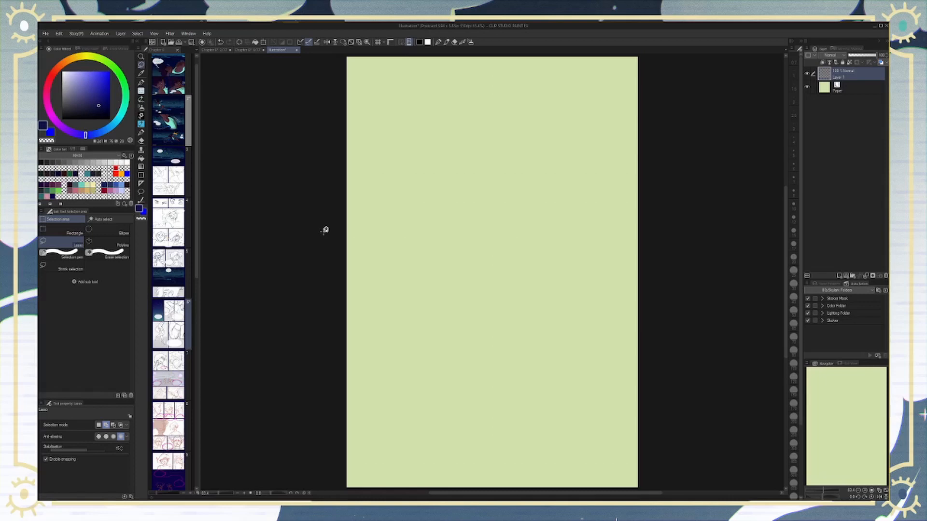
{"action": "key", "text": "p"}
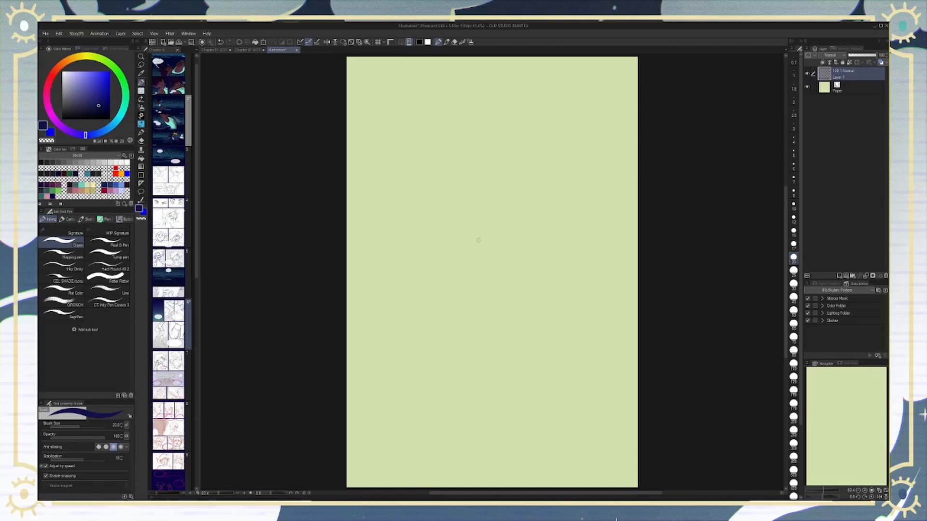
{"action": "left_click_drag", "start_coordinate": [472, 211], "coordinate": [477, 277]}
{"action": "mouse_move", "coordinate": [471, 209]}
{"action": "left_mouse_down"}
{"action": "mouse_move", "coordinate": [494, 217]}
{"action": "mouse_move", "coordinate": [480, 274]}
{"action": "left_mouse_up"}
{"action": "key", "text": "ctrl+z"}
{"action": "left_click_drag", "start_coordinate": [464, 212], "coordinate": [483, 277]}
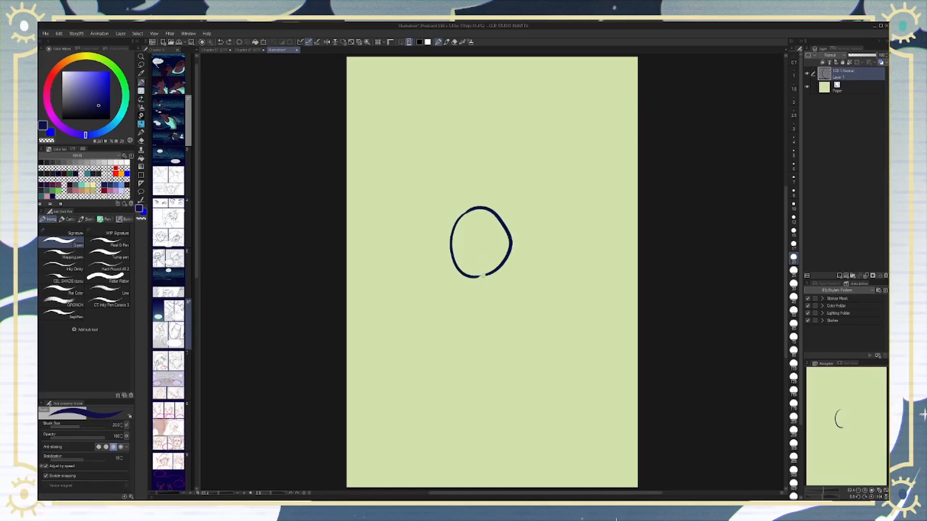
Step: Draw the face's heart-shaped brow line, filled eyes and smile, plus a first hair curl and the right horn
{"action": "mouse_move", "coordinate": [475, 235]}
{"action": "left_mouse_down"}
{"action": "mouse_move", "coordinate": [498, 246]}
{"action": "mouse_move", "coordinate": [481, 268]}
{"action": "mouse_move", "coordinate": [456, 238]}
{"action": "mouse_move", "coordinate": [482, 268]}
{"action": "left_mouse_up"}
{"action": "key", "text": "ctrl+z"}
{"action": "mouse_move", "coordinate": [475, 235]}
{"action": "left_mouse_down"}
{"action": "mouse_move", "coordinate": [472, 264]}
{"action": "mouse_move", "coordinate": [483, 262]}
{"action": "mouse_move", "coordinate": [485, 231]}
{"action": "mouse_move", "coordinate": [494, 241]}
{"action": "mouse_move", "coordinate": [484, 240]}
{"action": "mouse_move", "coordinate": [497, 241]}
{"action": "mouse_move", "coordinate": [468, 248]}
{"action": "left_mouse_up"}
{"action": "mouse_move", "coordinate": [463, 243]}
{"action": "left_mouse_down"}
{"action": "mouse_move", "coordinate": [484, 267]}
{"action": "mouse_move", "coordinate": [471, 266]}
{"action": "mouse_move", "coordinate": [465, 261]}
{"action": "mouse_move", "coordinate": [480, 266]}
{"action": "mouse_move", "coordinate": [495, 255]}
{"action": "mouse_move", "coordinate": [465, 263]}
{"action": "left_mouse_up"}
{"action": "key", "text": "ctrl+z"}
{"action": "mouse_move", "coordinate": [480, 197]}
{"action": "left_mouse_down"}
{"action": "mouse_move", "coordinate": [456, 192]}
{"action": "mouse_move", "coordinate": [438, 224]}
{"action": "left_mouse_up"}
{"action": "left_click_drag", "start_coordinate": [492, 209], "coordinate": [497, 214]}
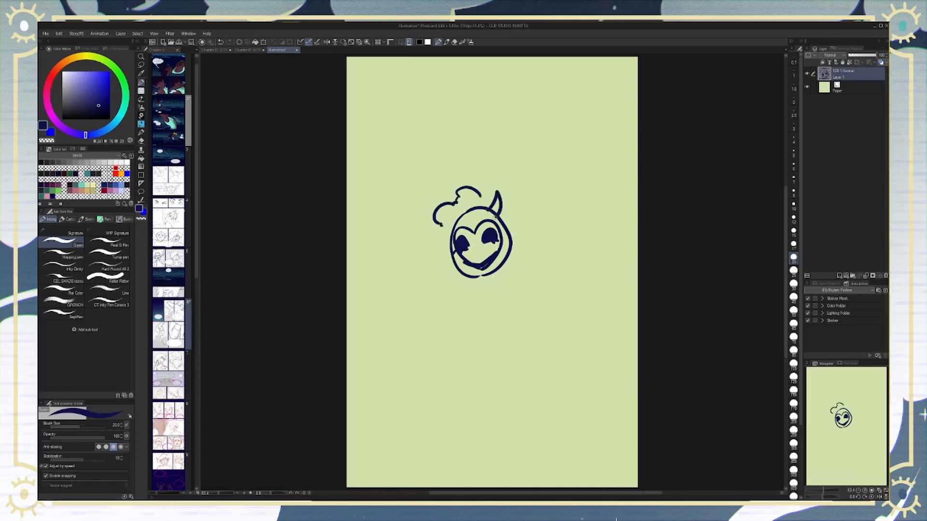
Step: Clean up the right horn's base, draw the left horn, and surround the head with curly hair outlines
{"action": "key", "text": "c"}
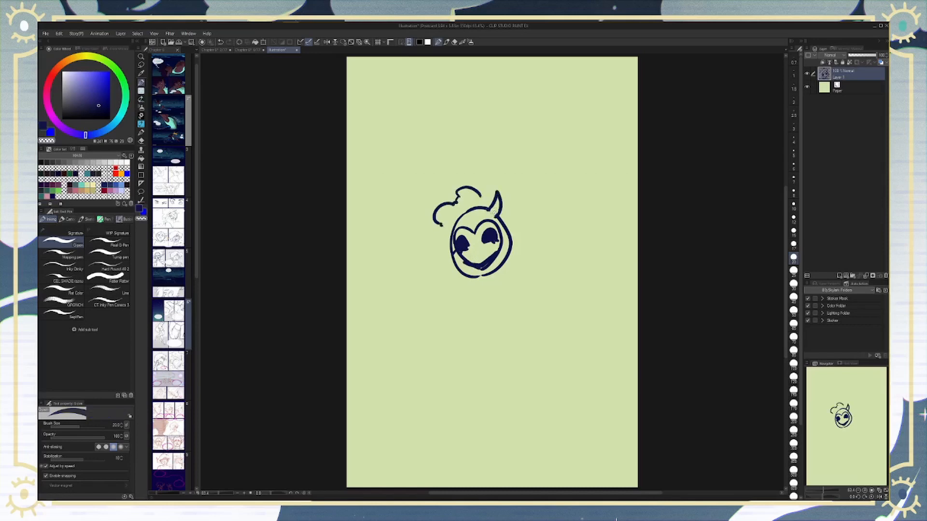
{"action": "key", "text": "c"}
{"action": "mouse_move", "coordinate": [458, 220]}
{"action": "left_mouse_down"}
{"action": "mouse_move", "coordinate": [445, 208]}
{"action": "mouse_move", "coordinate": [453, 228]}
{"action": "left_mouse_up"}
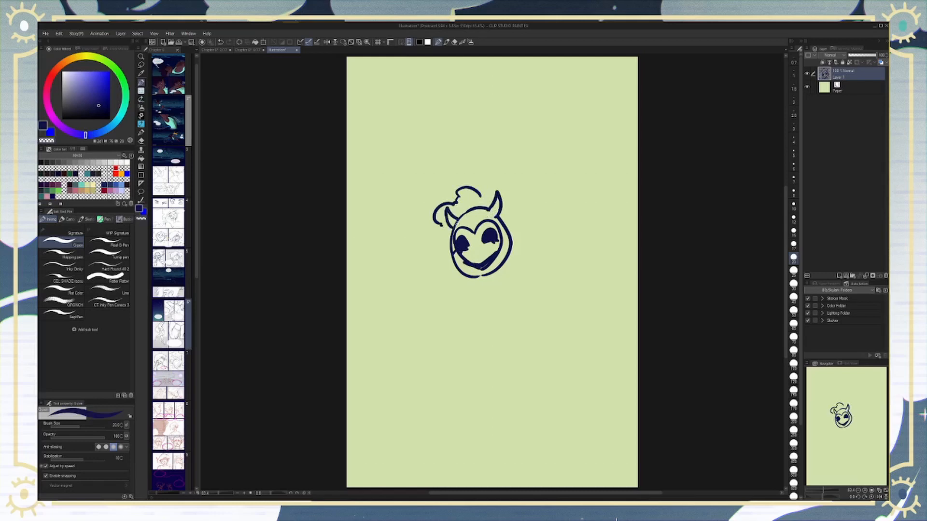
{"action": "mouse_move", "coordinate": [502, 203]}
{"action": "left_mouse_down"}
{"action": "mouse_move", "coordinate": [518, 202]}
{"action": "mouse_move", "coordinate": [529, 238]}
{"action": "left_mouse_up"}
{"action": "mouse_move", "coordinate": [437, 244]}
{"action": "left_mouse_down"}
{"action": "mouse_move", "coordinate": [436, 264]}
{"action": "mouse_move", "coordinate": [452, 270]}
{"action": "left_mouse_up"}
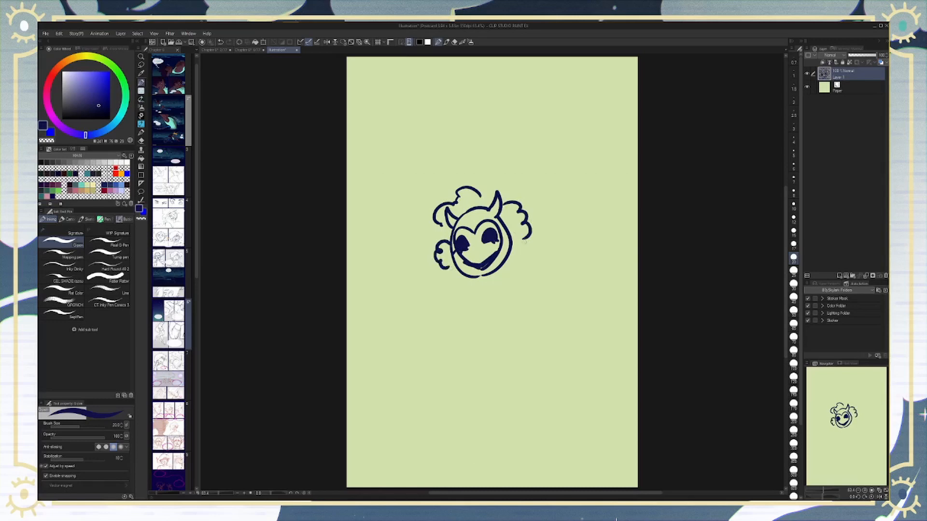
{"action": "mouse_move", "coordinate": [442, 225]}
{"action": "left_mouse_down"}
{"action": "mouse_move", "coordinate": [436, 232]}
{"action": "mouse_move", "coordinate": [451, 239]}
{"action": "left_mouse_up"}
{"action": "mouse_move", "coordinate": [524, 238]}
{"action": "left_mouse_down"}
{"action": "mouse_move", "coordinate": [528, 249]}
{"action": "mouse_move", "coordinate": [512, 253]}
{"action": "left_mouse_up"}
{"action": "mouse_move", "coordinate": [444, 267]}
{"action": "left_mouse_down"}
{"action": "mouse_move", "coordinate": [446, 276]}
{"action": "mouse_move", "coordinate": [459, 272]}
{"action": "left_mouse_up"}
{"action": "left_click_drag", "start_coordinate": [482, 203], "coordinate": [495, 199]}
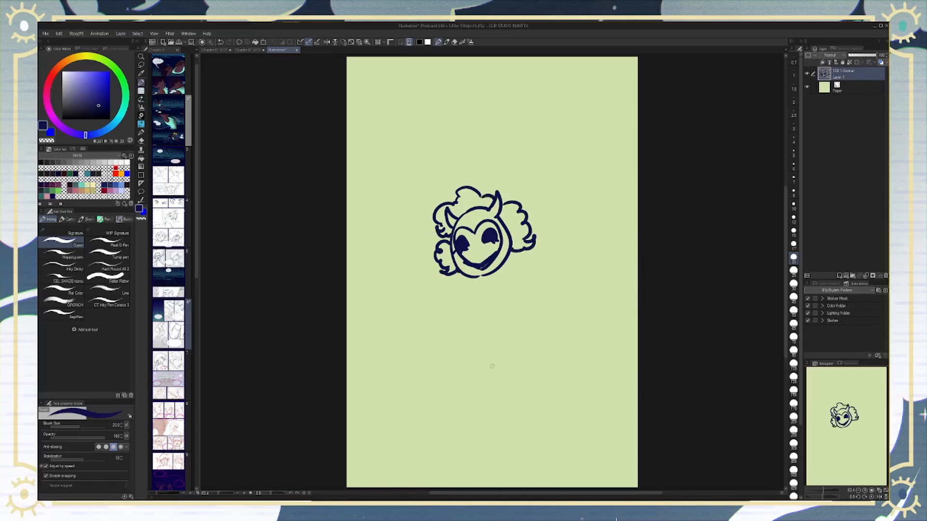
Step: Try selecting three separate rectangular areas in the canvas's upper part with the Rectangle selection, then deselect them
{"action": "key", "text": "m"}
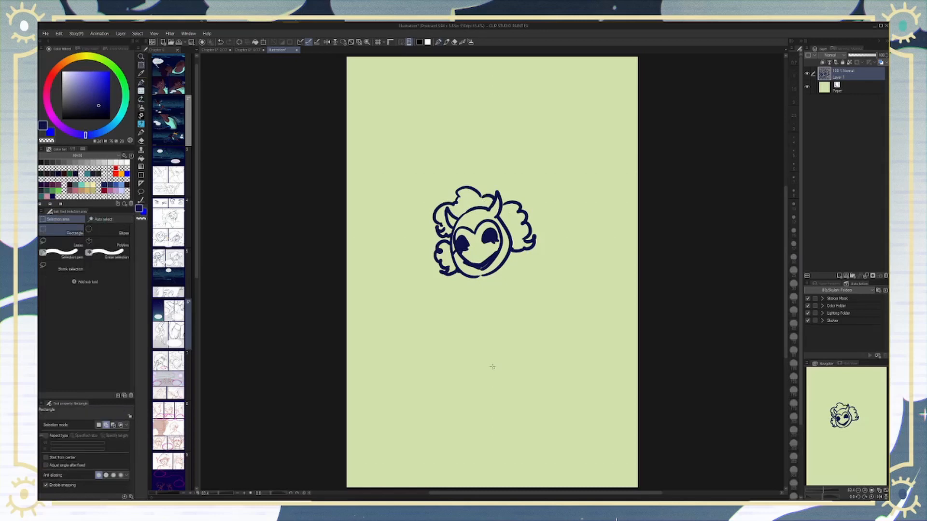
{"action": "left_click", "coordinate": [104, 219]}
{"action": "key", "text": "m"}
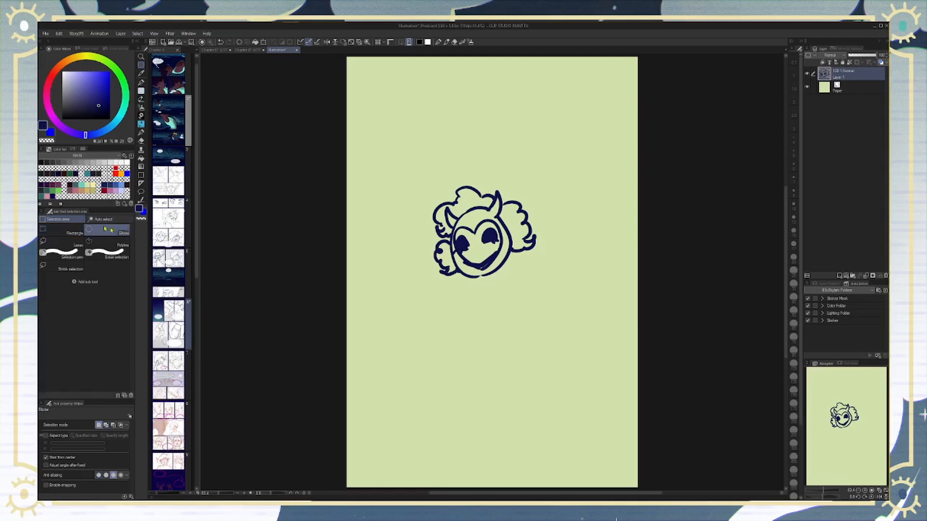
{"action": "left_click_drag", "start_coordinate": [365, 83], "coordinate": [437, 151]}
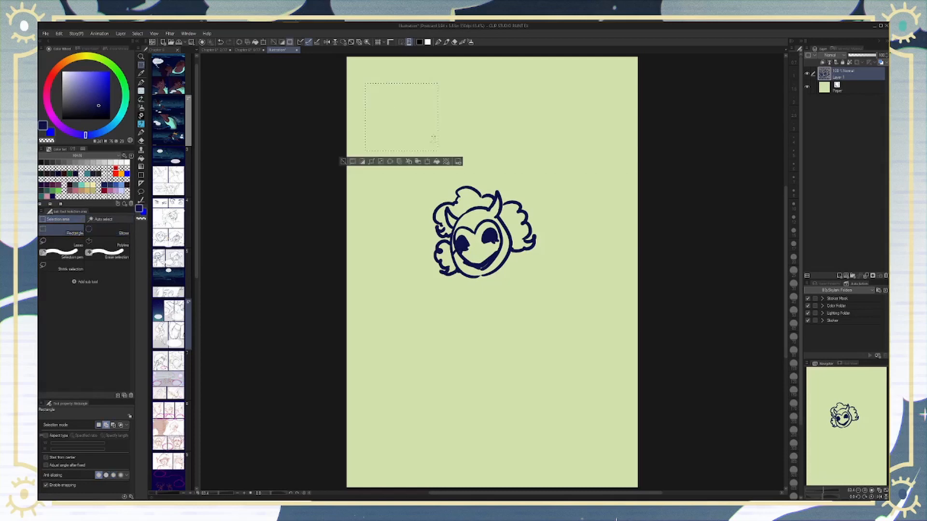
{"action": "left_click_drag", "start_coordinate": [448, 87], "coordinate": [469, 251]}
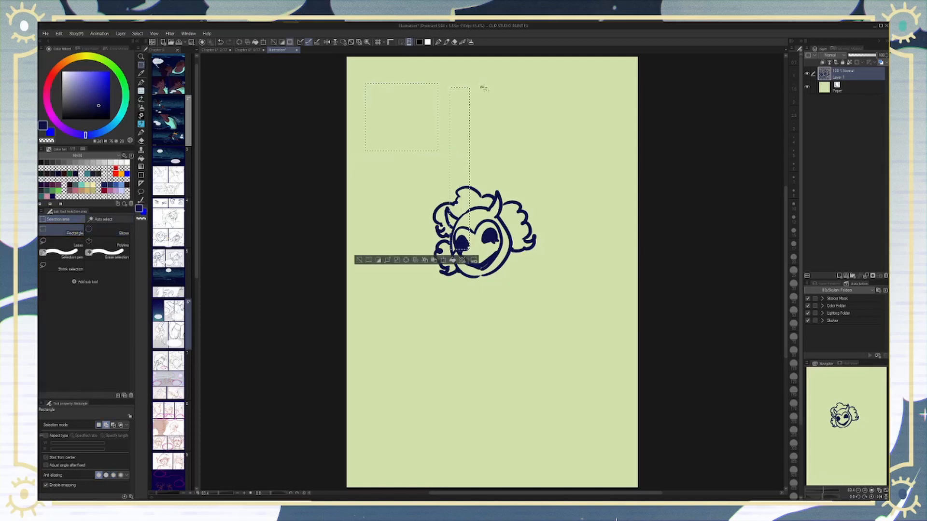
{"action": "left_click_drag", "start_coordinate": [480, 87], "coordinate": [562, 119]}
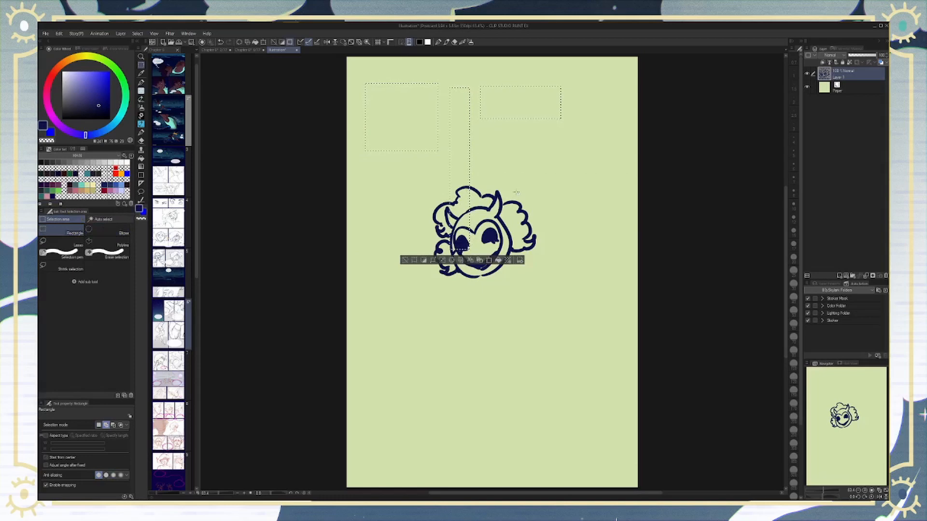
{"action": "key", "text": "ctrl+d"}
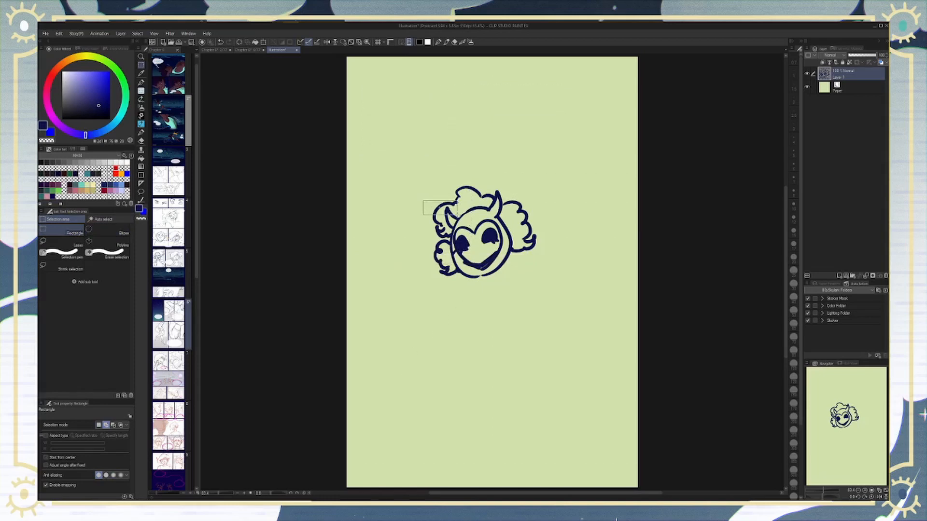
Step: Try adding several more separate rectangular selections over the doodle's hair, horn, face and chin with the Rectangle selection
{"action": "left_click_drag", "start_coordinate": [457, 215], "coordinate": [528, 249]}
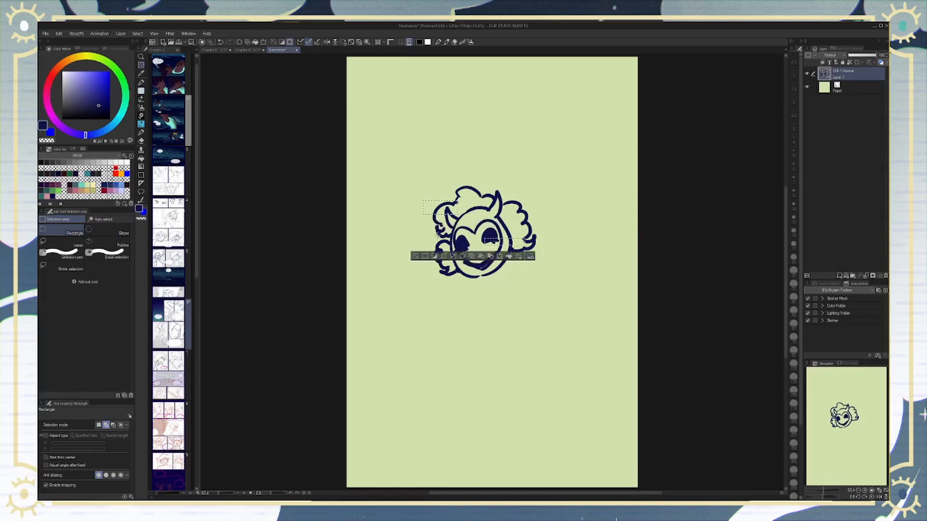
{"action": "left_click_drag", "start_coordinate": [471, 280], "coordinate": [485, 288]}
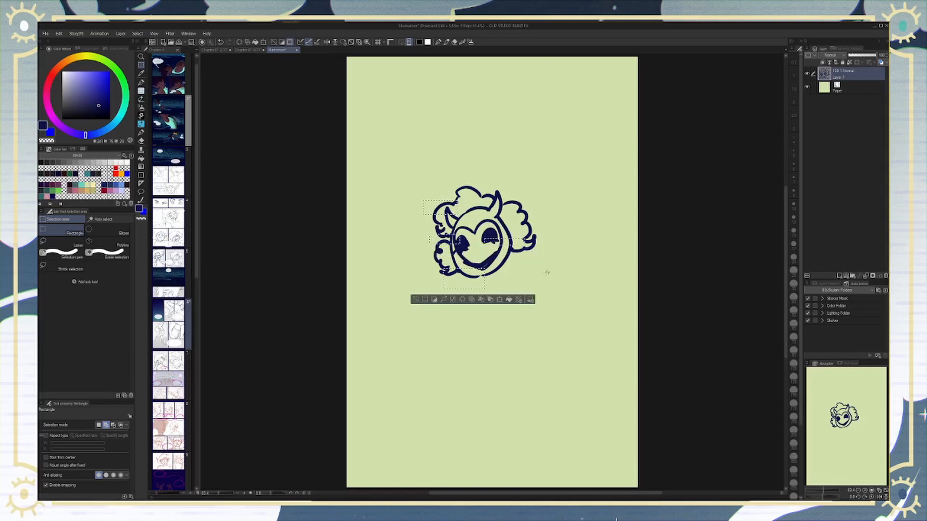
{"action": "left_click_drag", "start_coordinate": [478, 195], "coordinate": [528, 211]}
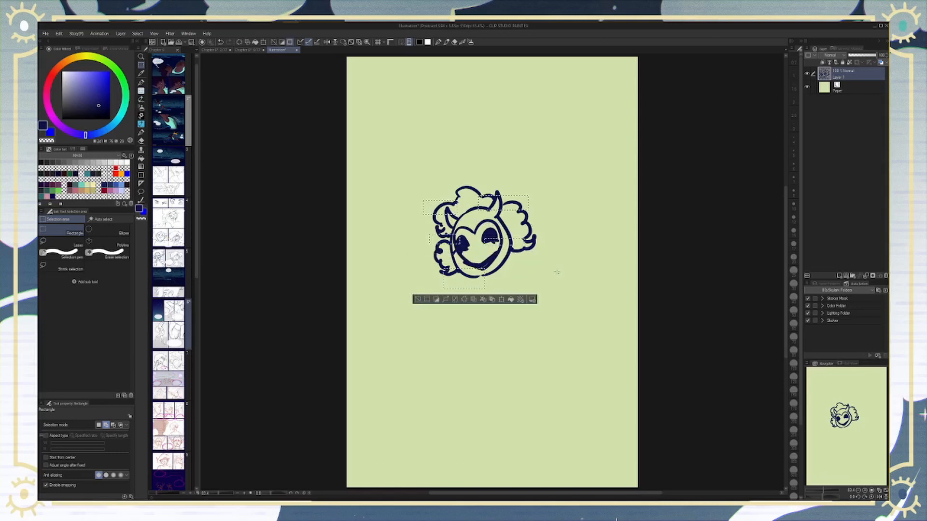
Step: Try shifting the drawing and the selected pieces slightly left with Move layer, then undo both moves and deselect
{"action": "key", "text": "k"}
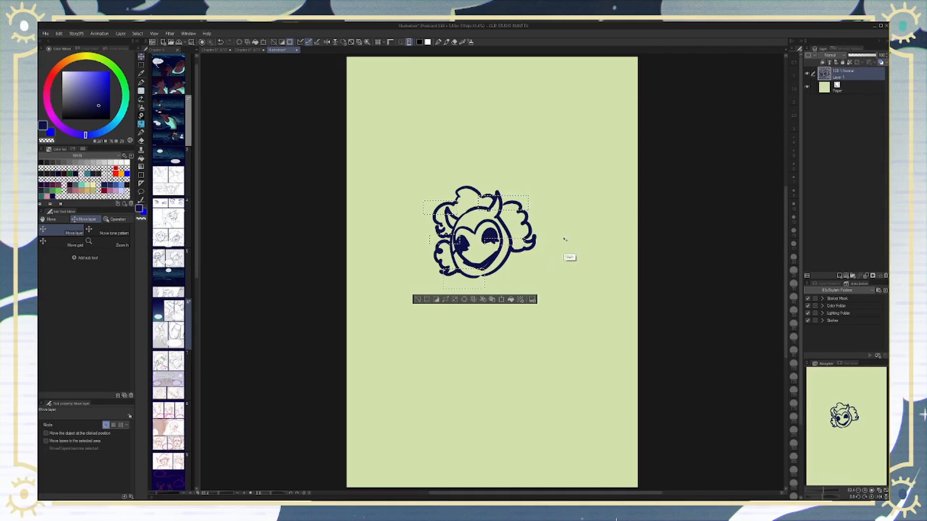
{"action": "left_click_drag", "start_coordinate": [563, 240], "coordinate": [556, 240]}
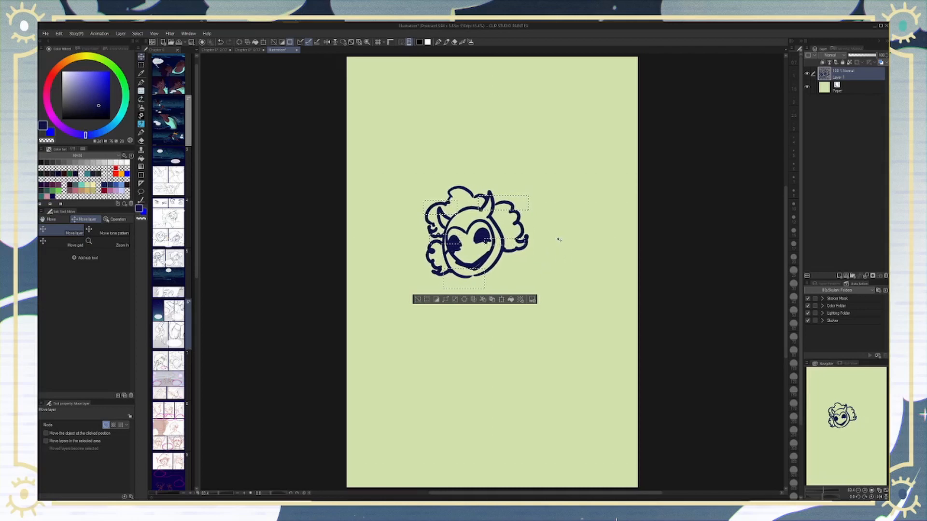
{"action": "key", "text": "ctrl+z"}
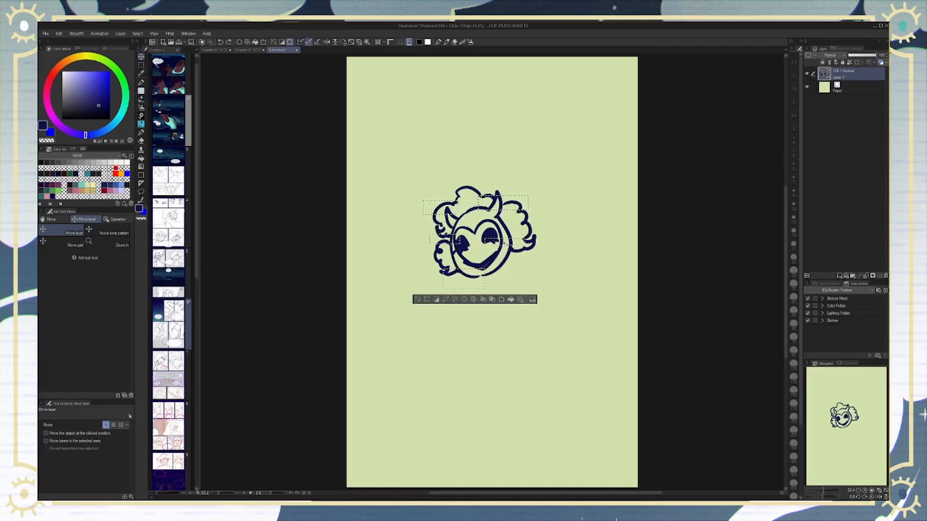
{"action": "left_click_drag", "start_coordinate": [508, 261], "coordinate": [493, 259]}
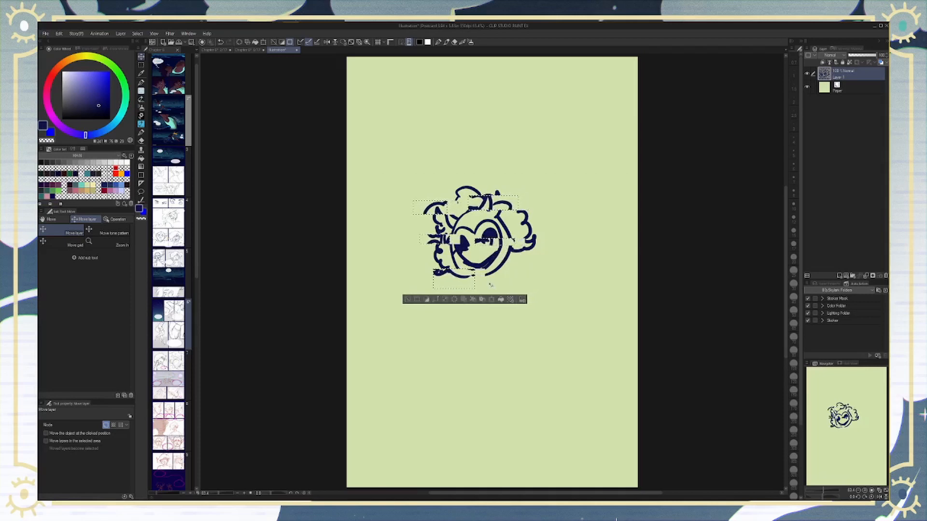
{"action": "key", "text": "ctrl+d"}
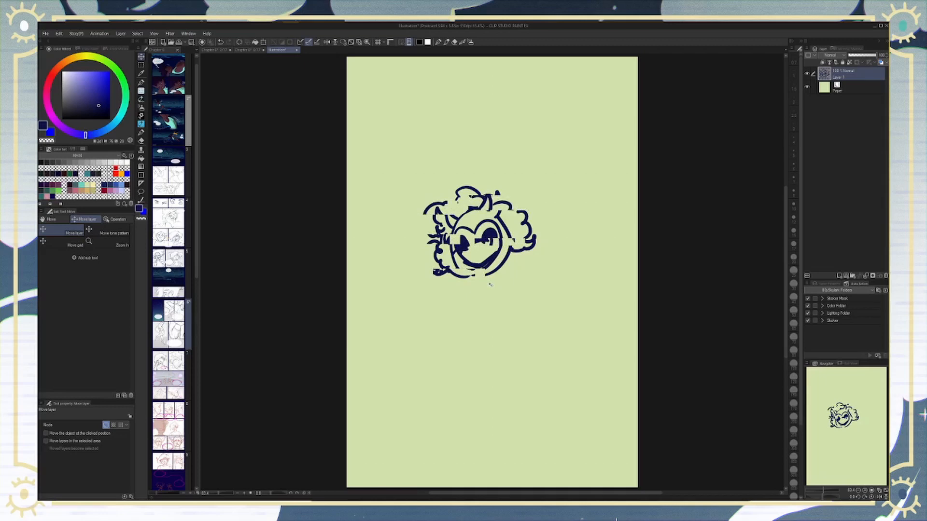
{"action": "key", "text": "ctrl+z"}
{"action": "key", "text": "ctrl+z"}
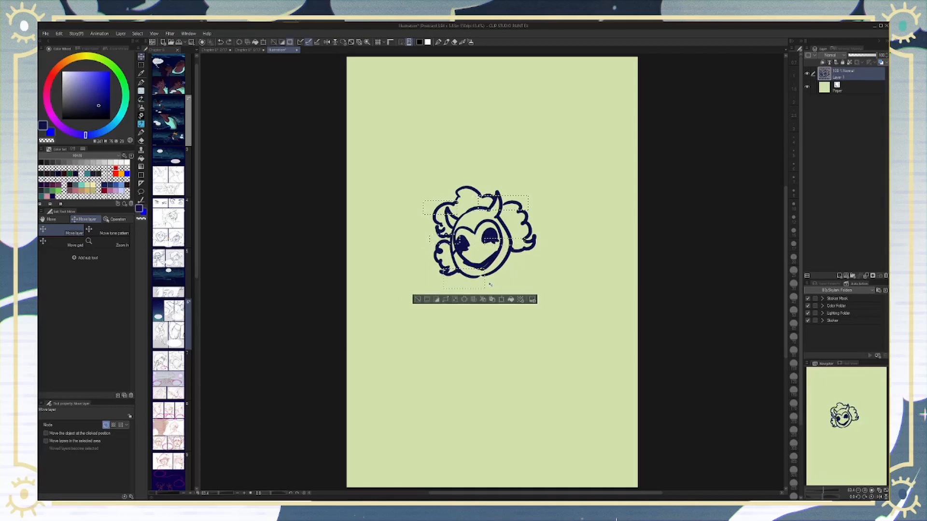
{"action": "key", "text": "ctrl+d"}
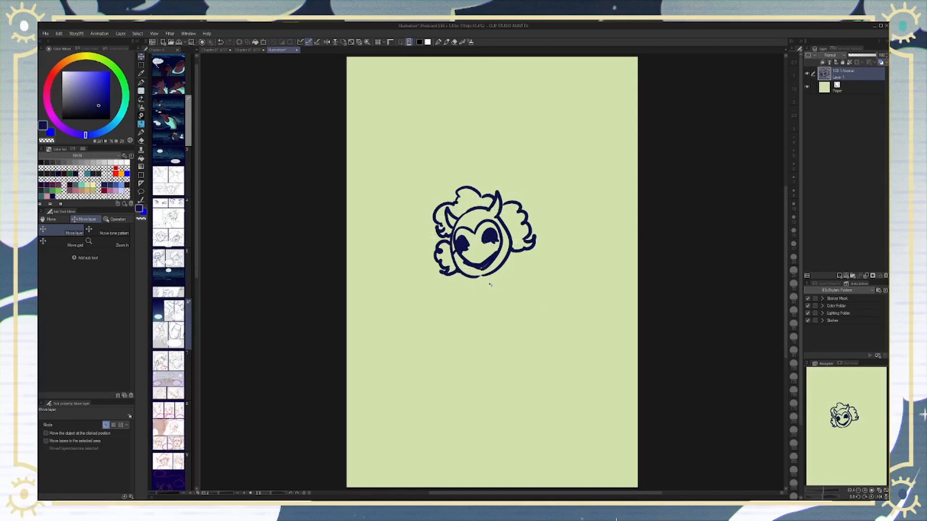
Step: Try selecting the face with the Ellipse selection and moving it below the head, then undo the move
{"action": "key", "text": "m"}
{"action": "key", "text": "m"}
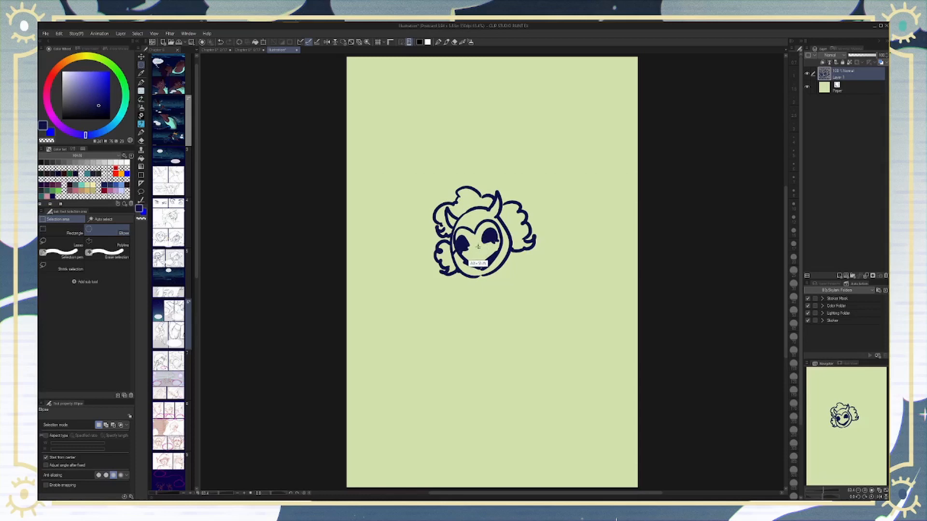
{"action": "left_click_drag", "start_coordinate": [478, 247], "coordinate": [495, 340]}
{"action": "key", "text": "k"}
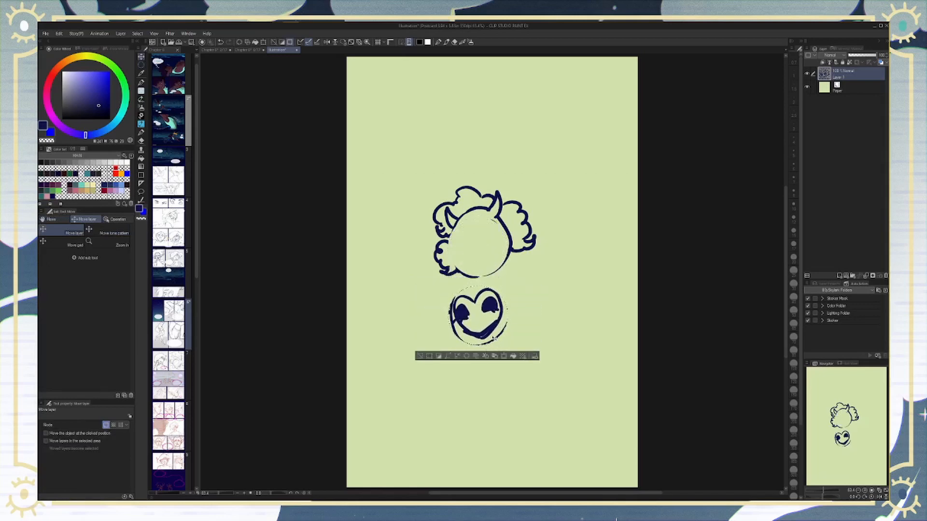
{"action": "key", "text": "ctrl+d"}
{"action": "key", "text": "ctrl+z"}
{"action": "key", "text": "ctrl+z"}
Step: Try rotating the selected face about a quarter turn clockwise with a transform, then undo the rotation and the selection
{"action": "key", "text": "ctrl+t"}
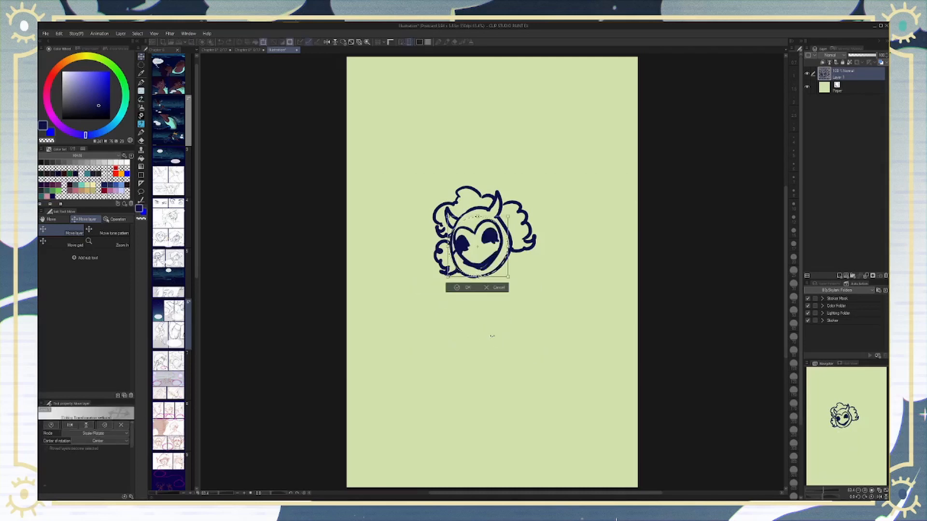
{"action": "left_click_drag", "start_coordinate": [551, 240], "coordinate": [416, 427]}
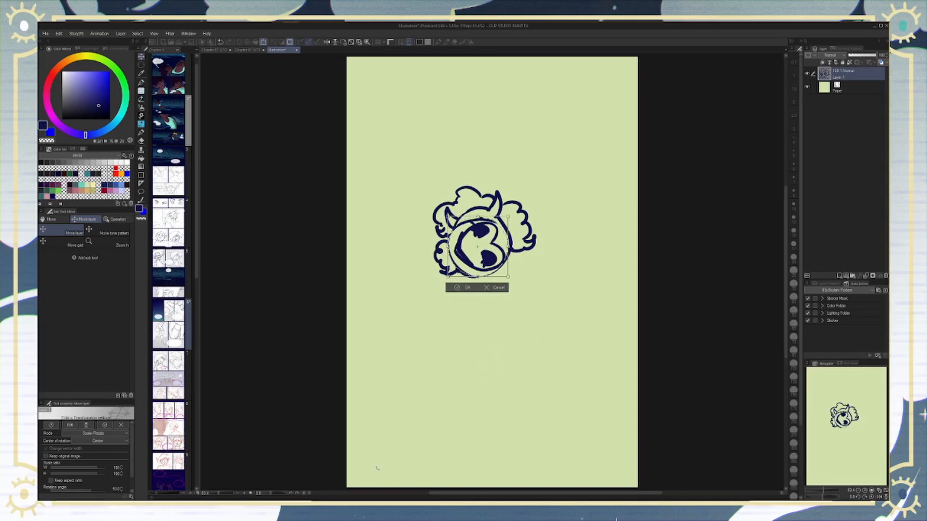
{"action": "key", "text": "Return"}
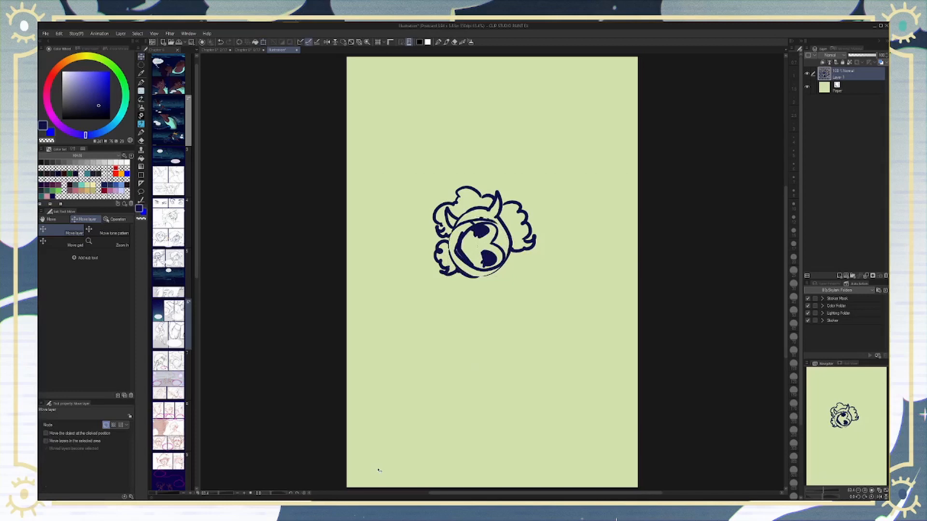
{"action": "key", "text": "ctrl+z"}
{"action": "key", "text": "ctrl+z"}
{"action": "key", "text": "ctrl+z"}
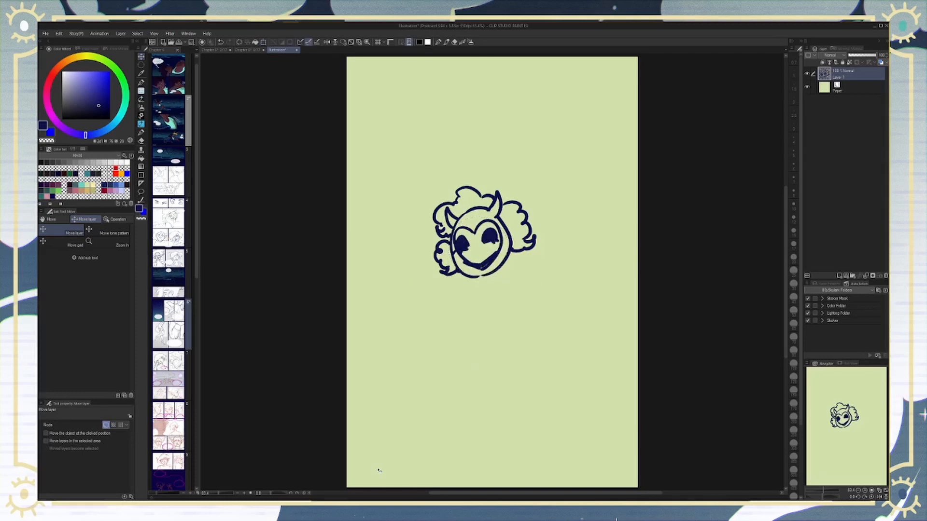
Step: Try a looping freehand Lasso selection across the upper canvas and the character, then deselect it
{"action": "key", "text": "m"}
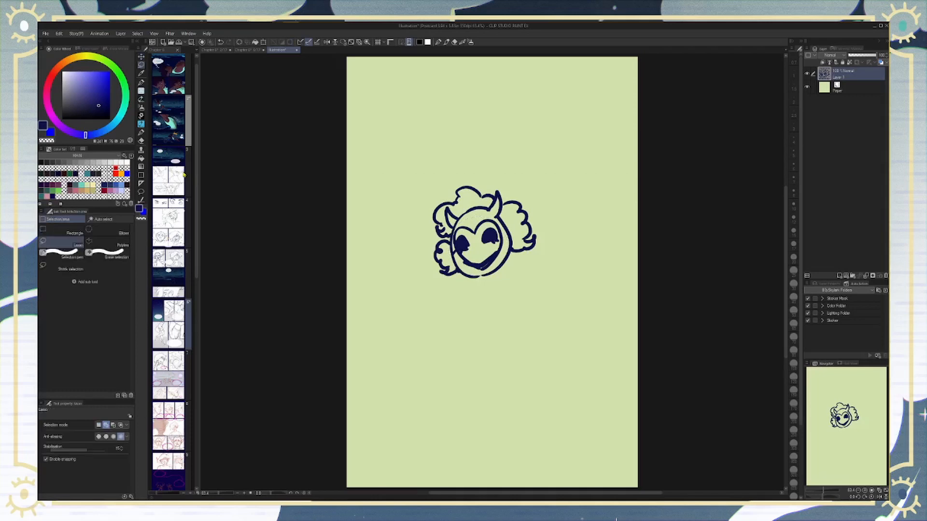
{"action": "mouse_move", "coordinate": [465, 99]}
{"action": "left_mouse_down"}
{"action": "mouse_move", "coordinate": [500, 181]}
{"action": "mouse_move", "coordinate": [420, 161]}
{"action": "mouse_move", "coordinate": [427, 144]}
{"action": "mouse_move", "coordinate": [425, 198]}
{"action": "mouse_move", "coordinate": [475, 92]}
{"action": "mouse_move", "coordinate": [584, 216]}
{"action": "mouse_move", "coordinate": [560, 60]}
{"action": "mouse_move", "coordinate": [599, 193]}
{"action": "mouse_move", "coordinate": [444, 357]}
{"action": "mouse_move", "coordinate": [560, 90]}
{"action": "mouse_move", "coordinate": [543, 140]}
{"action": "left_mouse_up"}
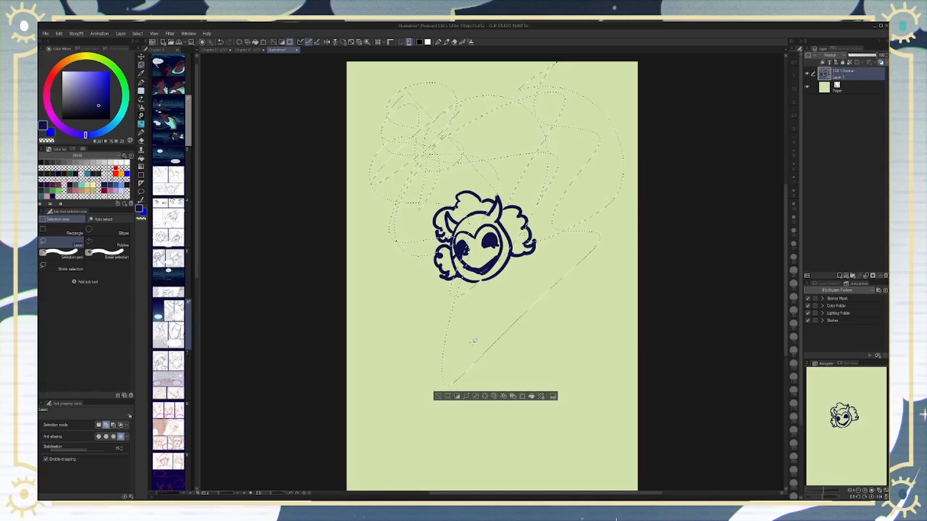
{"action": "key", "text": "ctrl+d"}
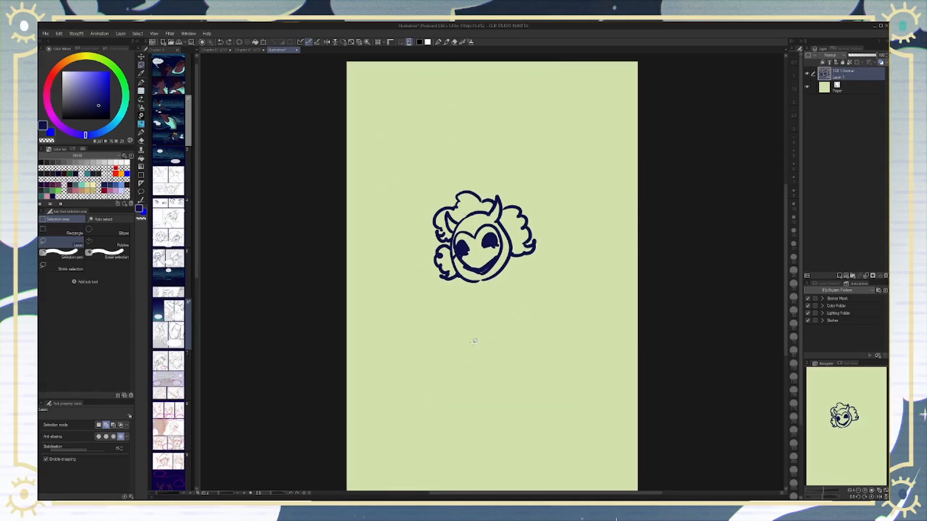
Step: Try a closed Polyline selection with crossing straight edges around and over the character, then deselect it
{"action": "left_click", "coordinate": [107, 242]}
{"action": "left_click", "coordinate": [493, 116]}
{"action": "left_click", "coordinate": [376, 315]}
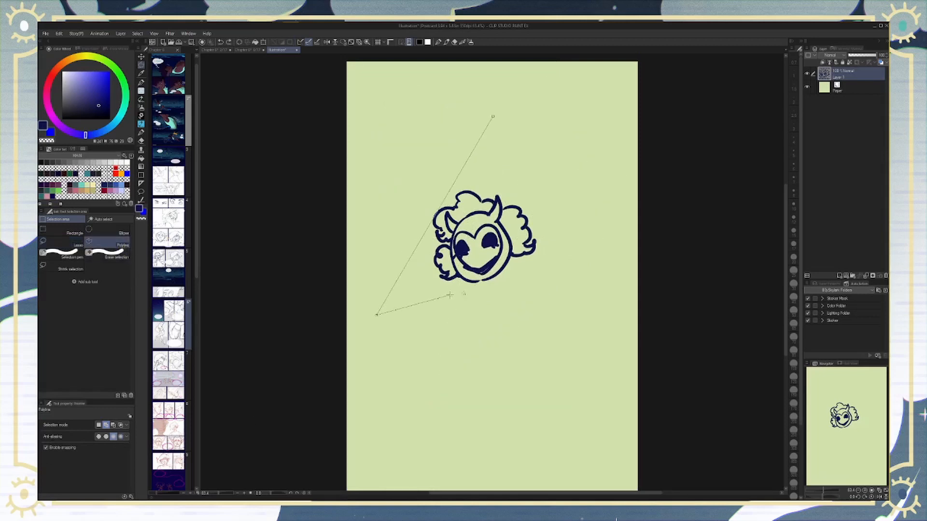
{"action": "left_click", "coordinate": [557, 291]}
{"action": "left_click", "coordinate": [421, 178]}
{"action": "left_click", "coordinate": [474, 66]}
{"action": "left_click", "coordinate": [588, 116]}
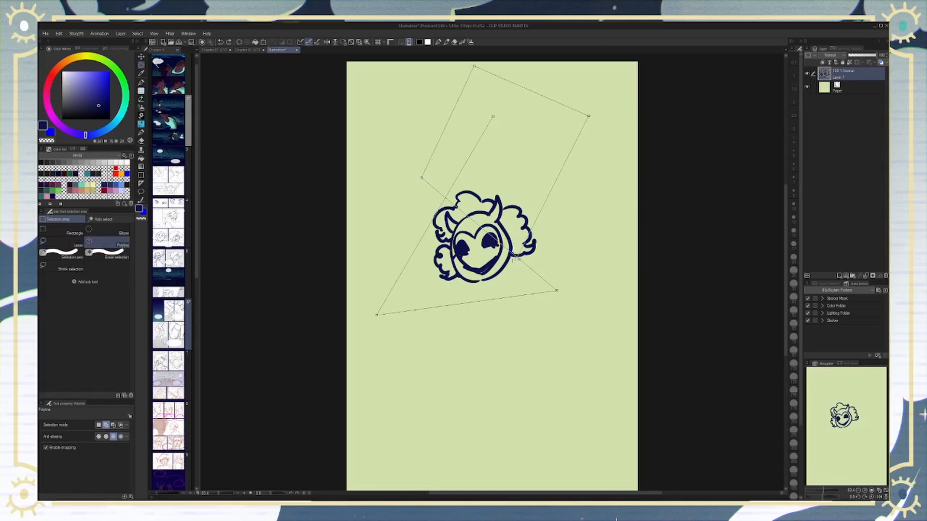
{"action": "left_click", "coordinate": [538, 166]}
{"action": "left_click", "coordinate": [388, 308]}
{"action": "left_click", "coordinate": [349, 226]}
{"action": "left_click", "coordinate": [576, 268]}
{"action": "left_click", "coordinate": [492, 117]}
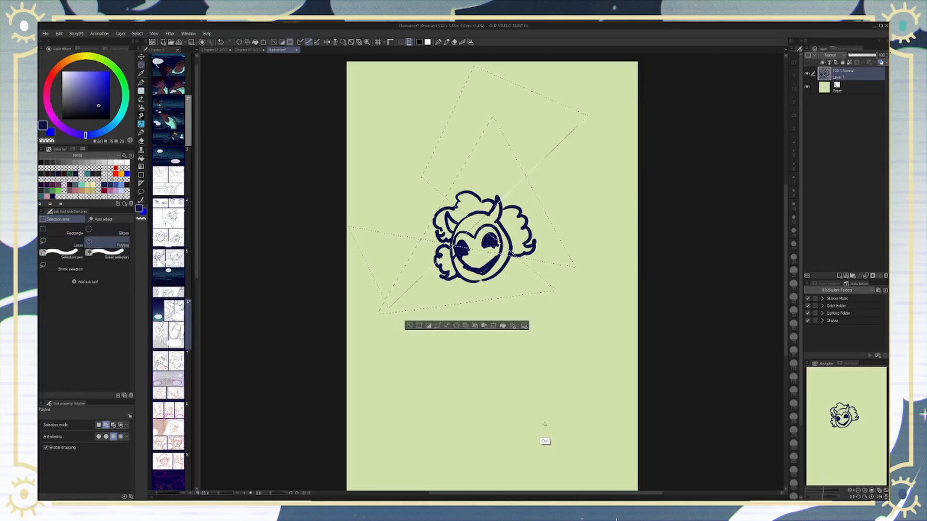
{"action": "key", "text": "ctrl+d"}
Step: Try another Polyline selection around the character, moving its upper-left corner to below the hair before closing it, then deselect
{"action": "left_click", "coordinate": [493, 116]}
{"action": "left_click", "coordinate": [391, 304]}
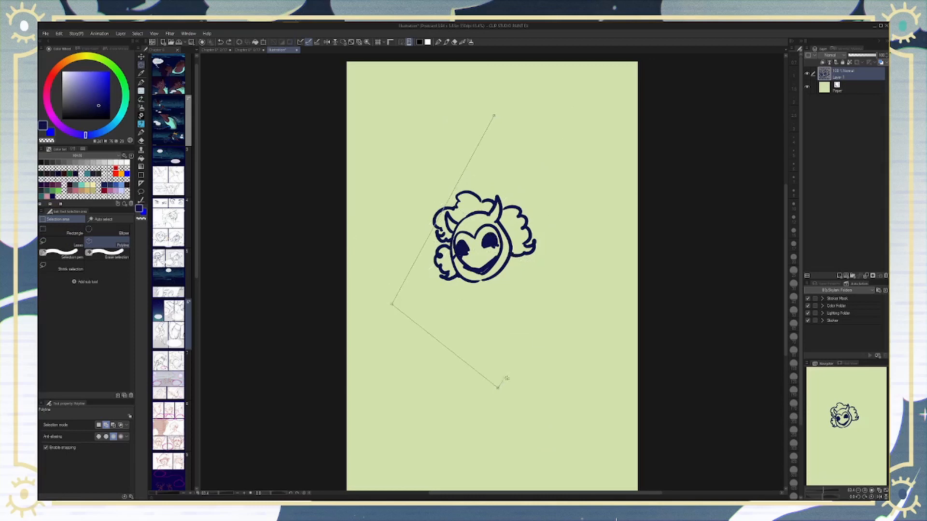
{"action": "left_click", "coordinate": [498, 387]}
{"action": "left_click", "coordinate": [596, 341]}
{"action": "left_click", "coordinate": [602, 170]}
{"action": "left_click", "coordinate": [394, 150]}
{"action": "left_click", "coordinate": [459, 291]}
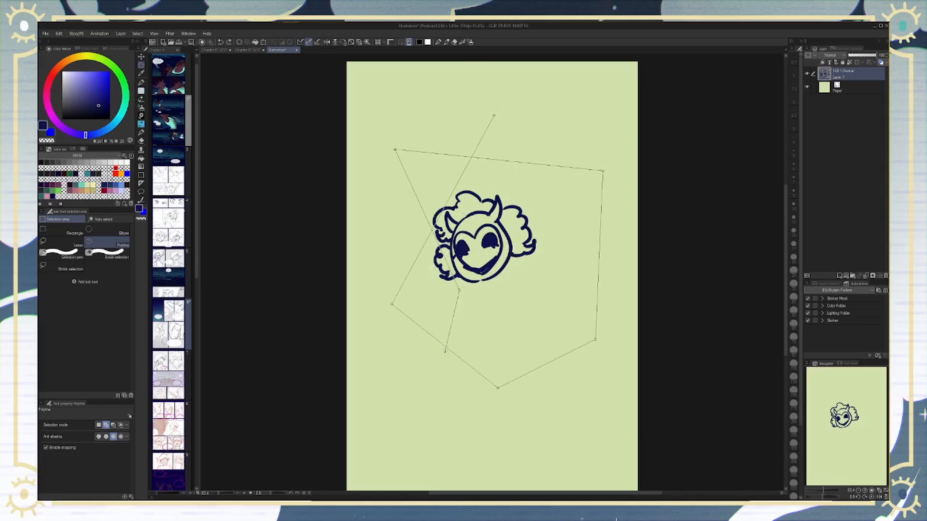
{"action": "key", "text": "ctrl"}
{"action": "left_click_drag", "start_coordinate": [395, 150], "coordinate": [566, 308]}
{"action": "left_click", "coordinate": [494, 116]}
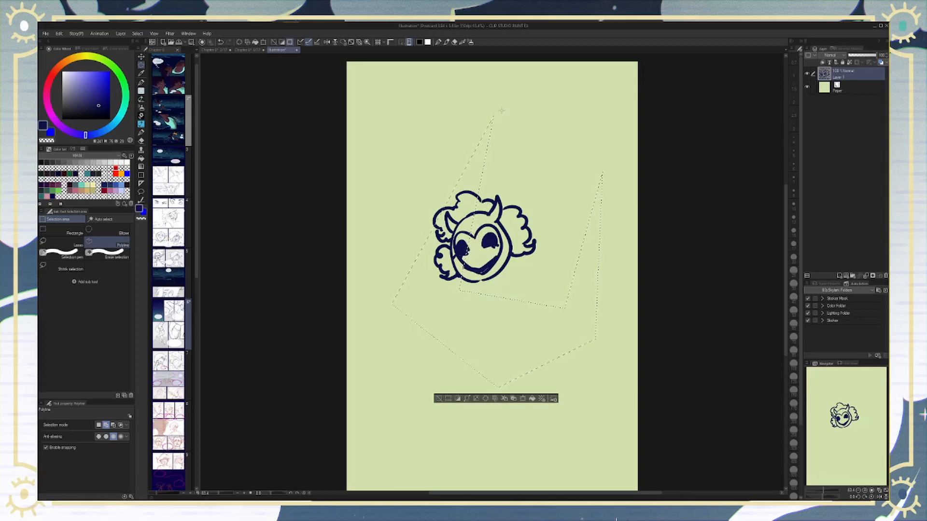
{"action": "key", "text": "ctrl+d"}
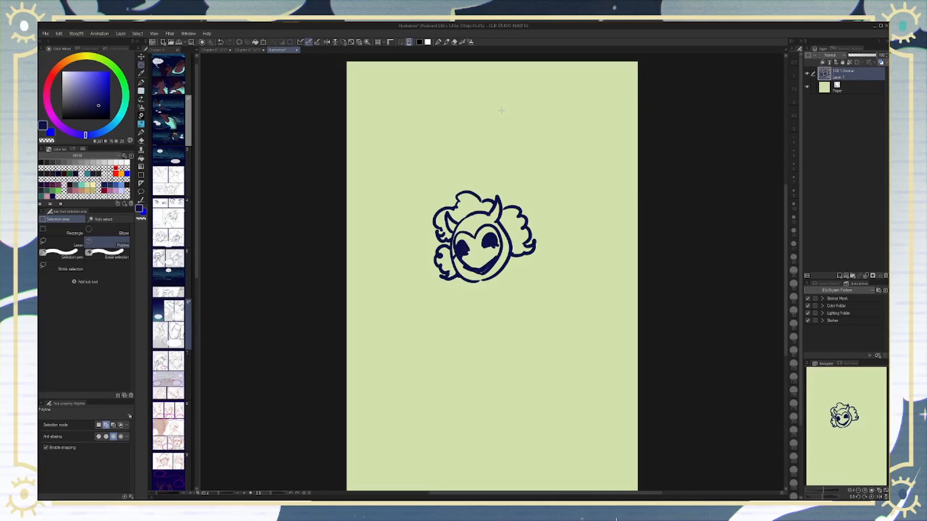
Step: Try scribbling a zigzag selection over the character with the Selection pen, then deselect it
{"action": "left_click", "coordinate": [61, 252]}
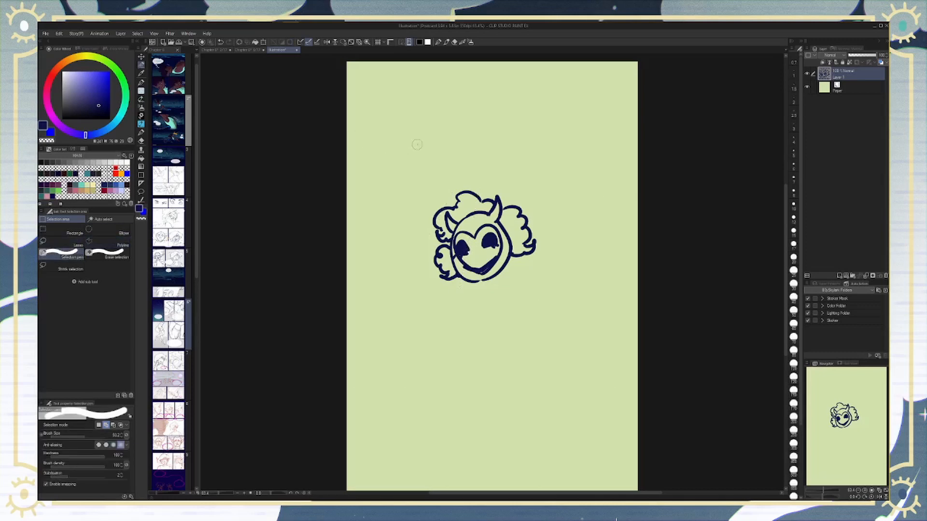
{"action": "mouse_move", "coordinate": [532, 139]}
{"action": "left_mouse_down"}
{"action": "mouse_move", "coordinate": [426, 250]}
{"action": "mouse_move", "coordinate": [432, 258]}
{"action": "mouse_move", "coordinate": [514, 221]}
{"action": "mouse_move", "coordinate": [530, 286]}
{"action": "mouse_move", "coordinate": [523, 363]}
{"action": "mouse_move", "coordinate": [520, 272]}
{"action": "mouse_move", "coordinate": [548, 198]}
{"action": "mouse_move", "coordinate": [542, 161]}
{"action": "mouse_move", "coordinate": [521, 143]}
{"action": "mouse_move", "coordinate": [486, 137]}
{"action": "mouse_move", "coordinate": [478, 151]}
{"action": "mouse_move", "coordinate": [492, 288]}
{"action": "mouse_move", "coordinate": [529, 301]}
{"action": "left_mouse_up"}
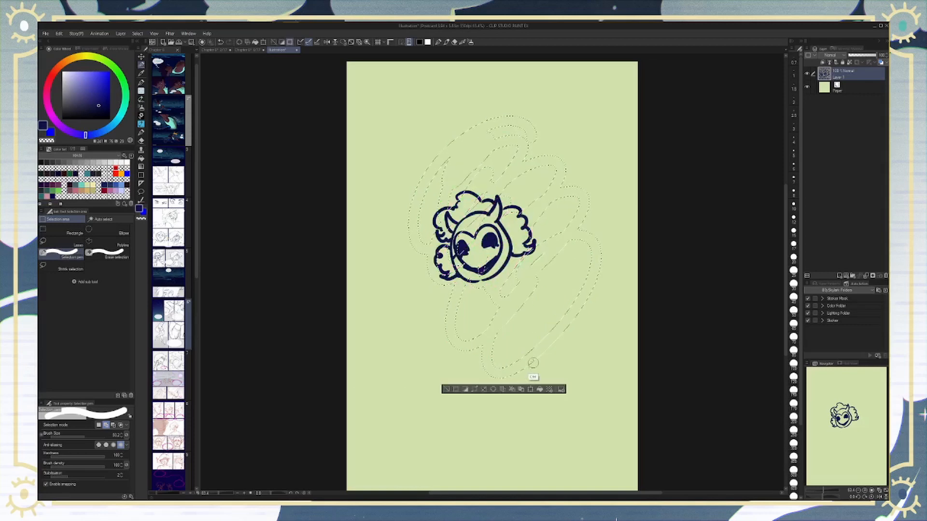
{"action": "key", "text": "ctrl+d"}
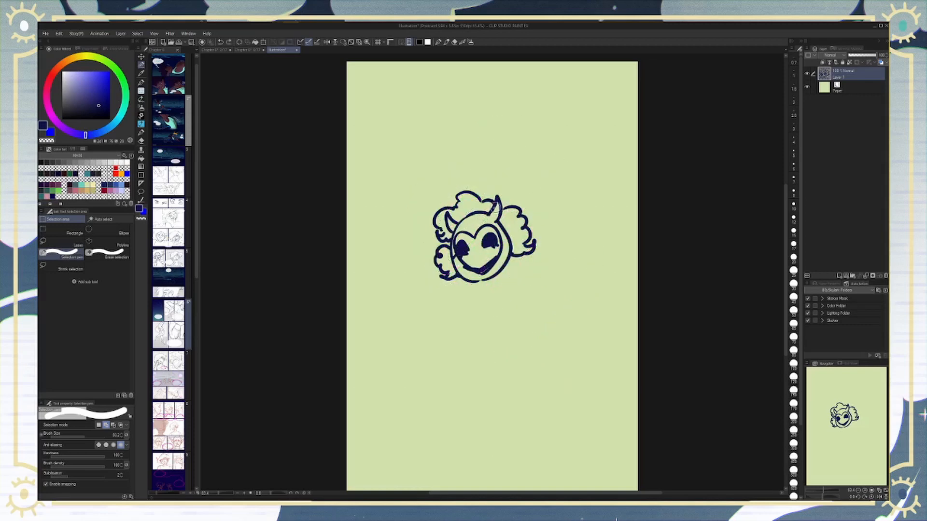
Step: Add a new raster layer directly above the Paper layer and select the face and right horn with the Selection pen
{"action": "left_click", "coordinate": [853, 86]}
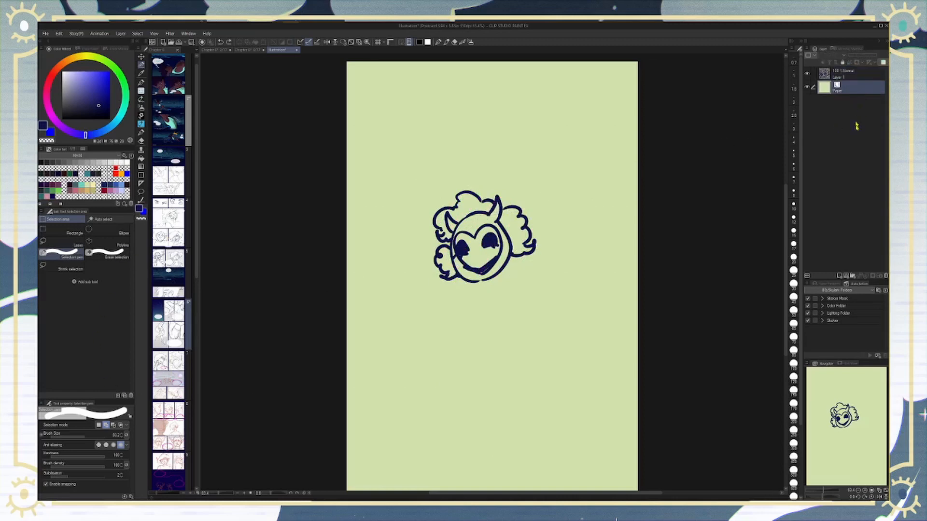
{"action": "left_click", "coordinate": [840, 274]}
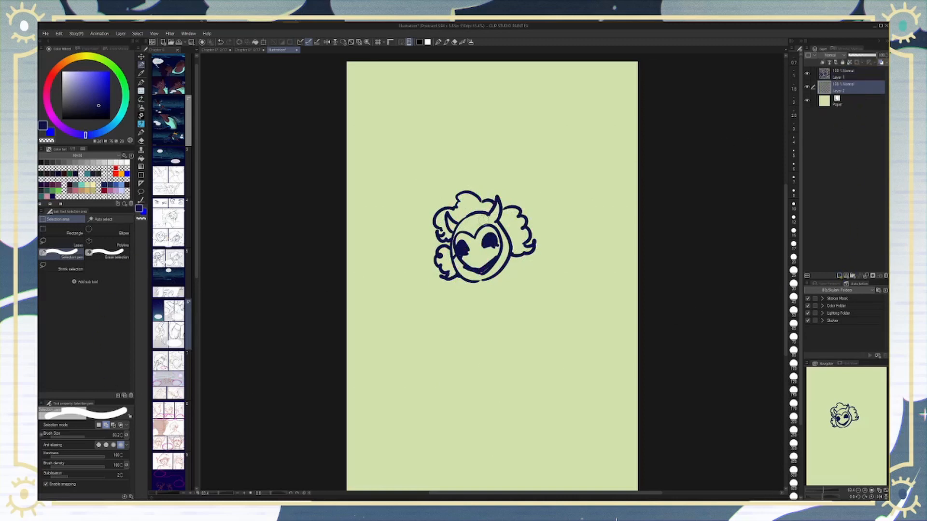
{"action": "mouse_move", "coordinate": [485, 219]}
{"action": "left_mouse_down"}
{"action": "mouse_move", "coordinate": [459, 234]}
{"action": "mouse_move", "coordinate": [454, 258]}
{"action": "mouse_move", "coordinate": [469, 279]}
{"action": "mouse_move", "coordinate": [501, 266]}
{"action": "mouse_move", "coordinate": [500, 239]}
{"action": "mouse_move", "coordinate": [484, 223]}
{"action": "mouse_move", "coordinate": [467, 261]}
{"action": "mouse_move", "coordinate": [494, 245]}
{"action": "mouse_move", "coordinate": [488, 267]}
{"action": "left_mouse_up"}
{"action": "mouse_move", "coordinate": [490, 221]}
{"action": "left_mouse_down"}
{"action": "mouse_move", "coordinate": [496, 205]}
{"action": "mouse_move", "coordinate": [509, 258]}
{"action": "mouse_move", "coordinate": [503, 232]}
{"action": "left_mouse_up"}
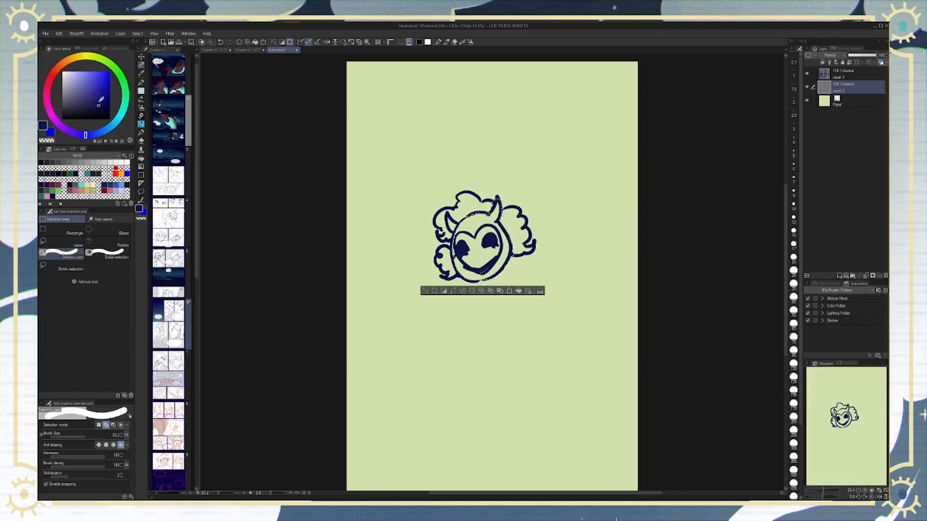
Step: Fill the selected face and horn with navy, and shade the face in bright blue with the Soft brush
{"action": "key", "text": "b"}
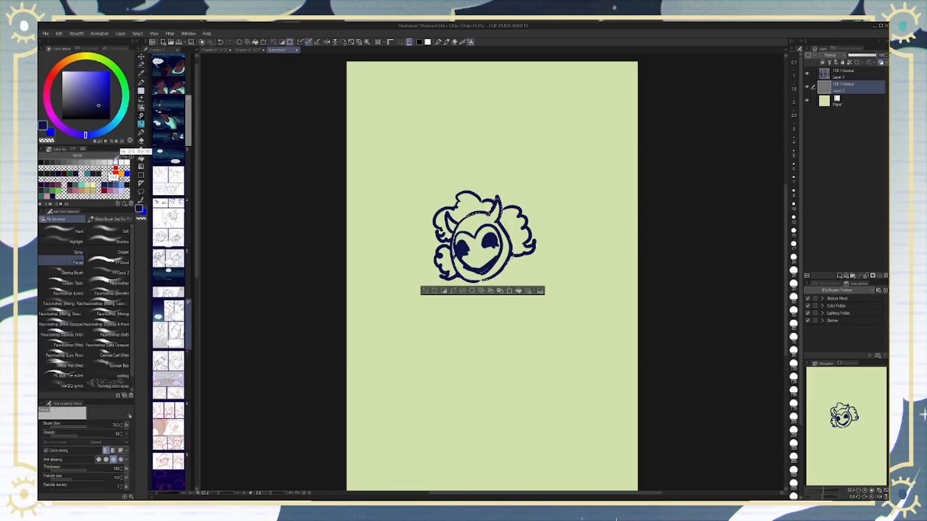
{"action": "key", "text": "alt+Delete"}
{"action": "left_click", "coordinate": [124, 228]}
{"action": "key", "text": "x"}
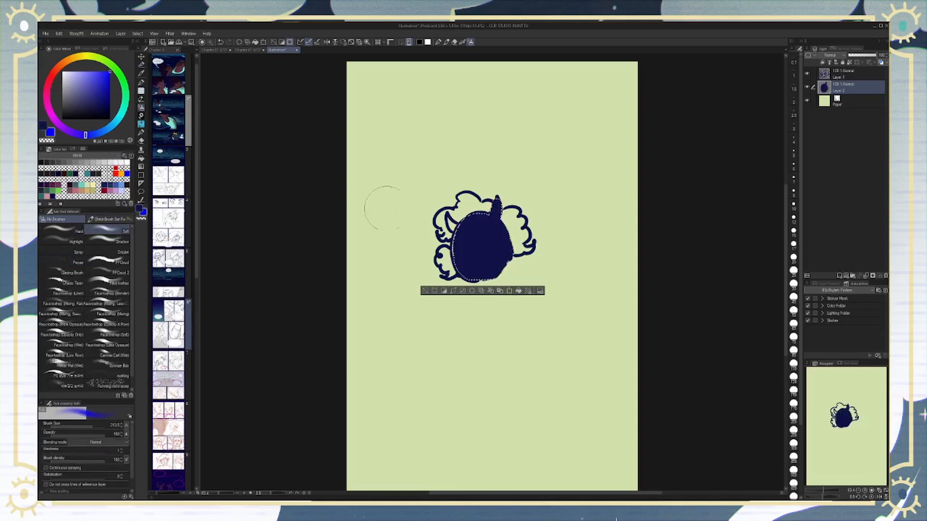
{"action": "mouse_move", "coordinate": [471, 259]}
{"action": "left_mouse_down"}
{"action": "mouse_move", "coordinate": [505, 239]}
{"action": "mouse_move", "coordinate": [521, 241]}
{"action": "mouse_move", "coordinate": [515, 246]}
{"action": "left_mouse_up"}
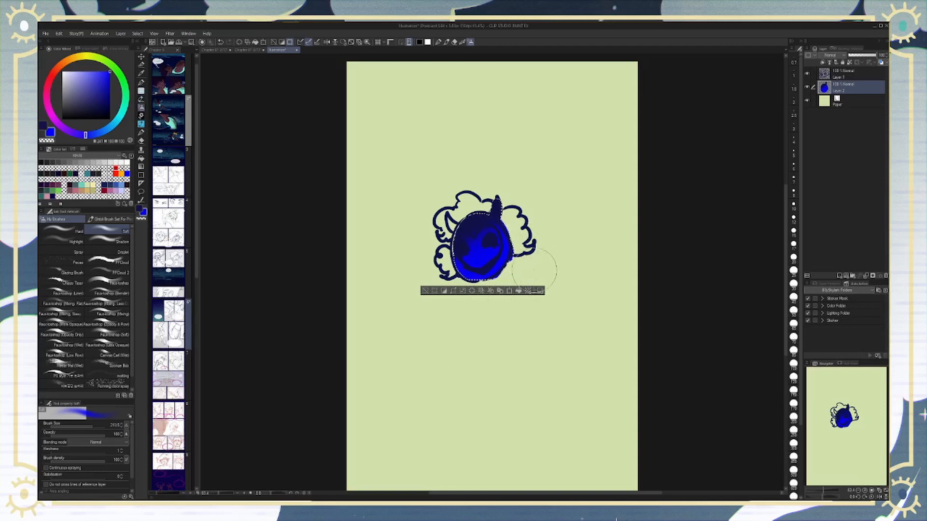
Step: Darken the bright blue shading on the face with navy strokes of the Soft brush, and clear the selection
{"action": "key", "text": "x"}
{"action": "mouse_move", "coordinate": [456, 238]}
{"action": "left_mouse_down"}
{"action": "mouse_move", "coordinate": [477, 224]}
{"action": "mouse_move", "coordinate": [501, 195]}
{"action": "mouse_move", "coordinate": [493, 186]}
{"action": "mouse_move", "coordinate": [516, 229]}
{"action": "mouse_move", "coordinate": [506, 264]}
{"action": "mouse_move", "coordinate": [488, 271]}
{"action": "mouse_move", "coordinate": [506, 262]}
{"action": "left_mouse_up"}
{"action": "key", "text": "x"}
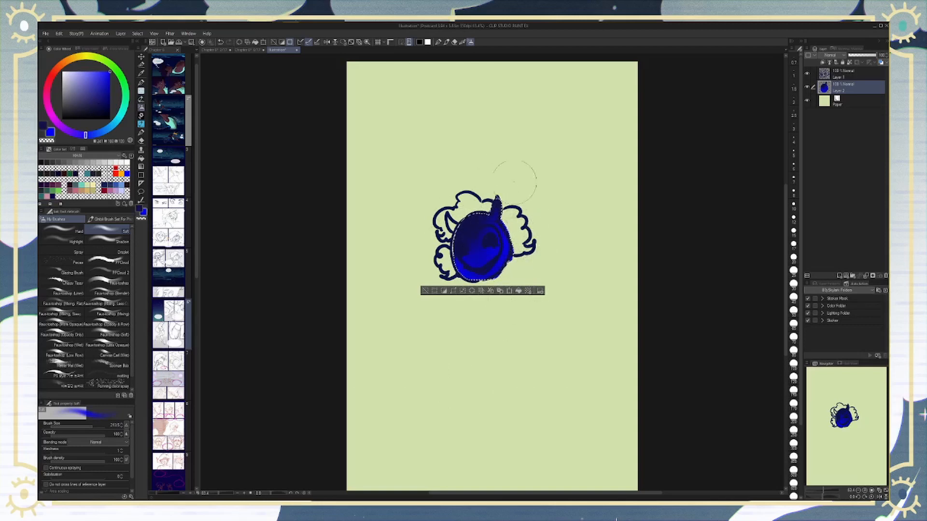
{"action": "key", "text": "x"}
{"action": "mouse_move", "coordinate": [490, 208]}
{"action": "left_mouse_down"}
{"action": "mouse_move", "coordinate": [471, 227]}
{"action": "mouse_move", "coordinate": [475, 277]}
{"action": "left_mouse_up"}
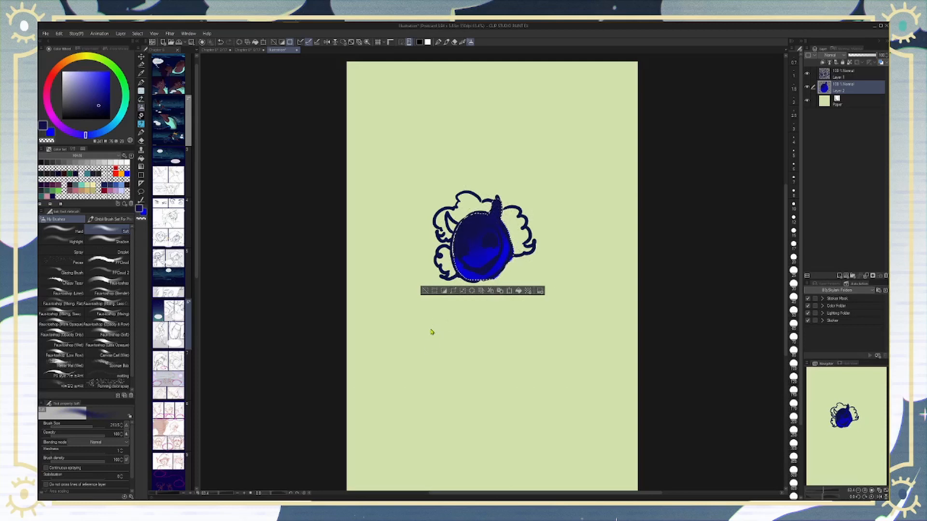
{"action": "key", "text": "ctrl+d"}
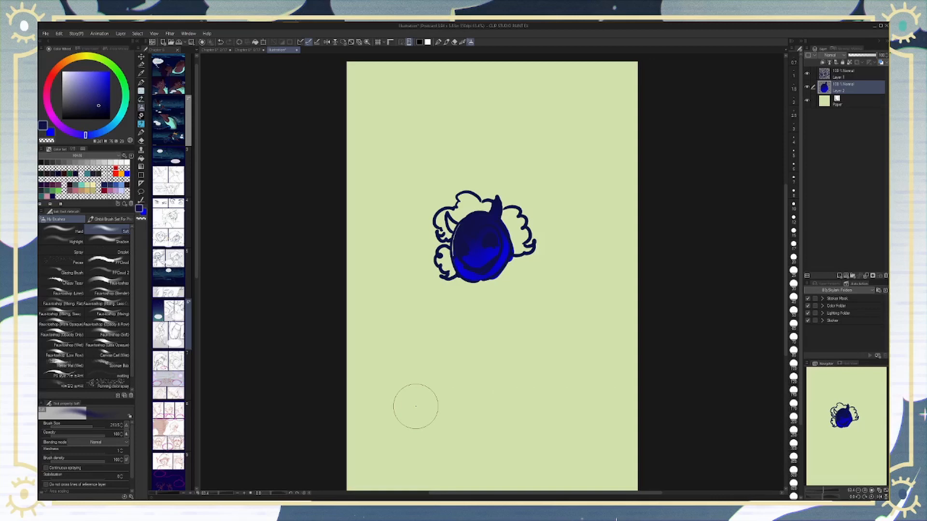
Step: Make a crescent-shaped selection above the character's hair with the Selection pen, switch to Erase selection, and return to the Selection pen
{"action": "key", "text": "m"}
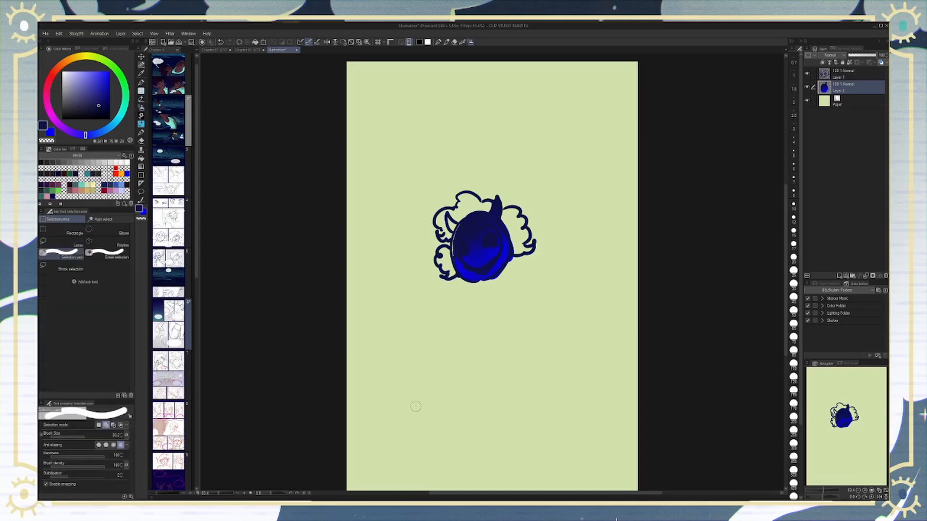
{"action": "mouse_move", "coordinate": [448, 144]}
{"action": "left_mouse_down"}
{"action": "mouse_move", "coordinate": [424, 196]}
{"action": "mouse_move", "coordinate": [456, 162]}
{"action": "left_mouse_up"}
{"action": "left_click", "coordinate": [106, 251]}
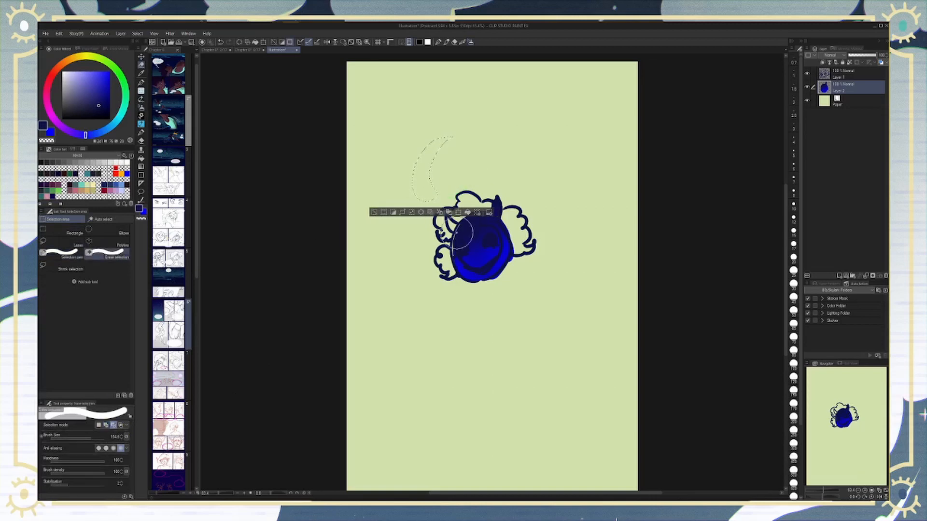
{"action": "left_click", "coordinate": [60, 251]}
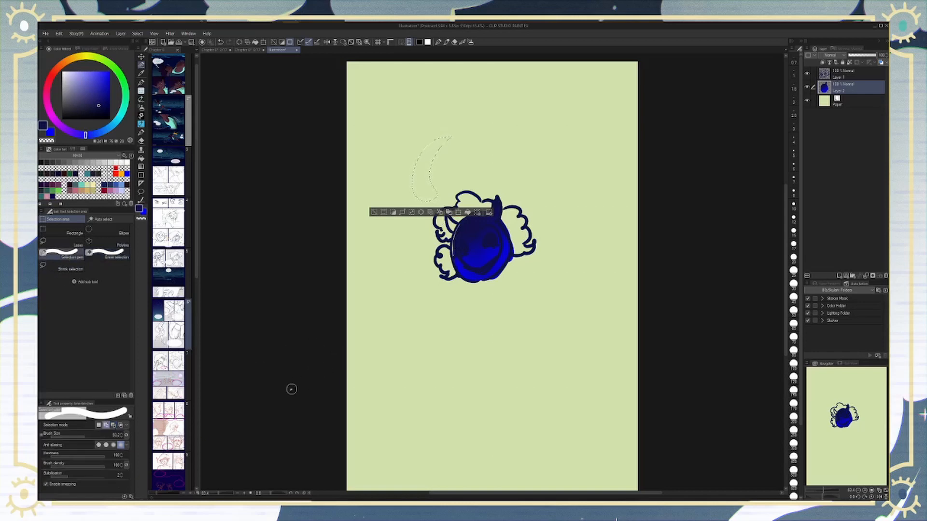
Step: Paint a curved selection from the face into the area below it with the Selection pen, reworking the last stroke
{"action": "mouse_move", "coordinate": [489, 247]}
{"action": "left_mouse_down"}
{"action": "mouse_move", "coordinate": [498, 283]}
{"action": "mouse_move", "coordinate": [493, 278]}
{"action": "mouse_move", "coordinate": [532, 310]}
{"action": "mouse_move", "coordinate": [511, 287]}
{"action": "mouse_move", "coordinate": [549, 304]}
{"action": "left_mouse_up"}
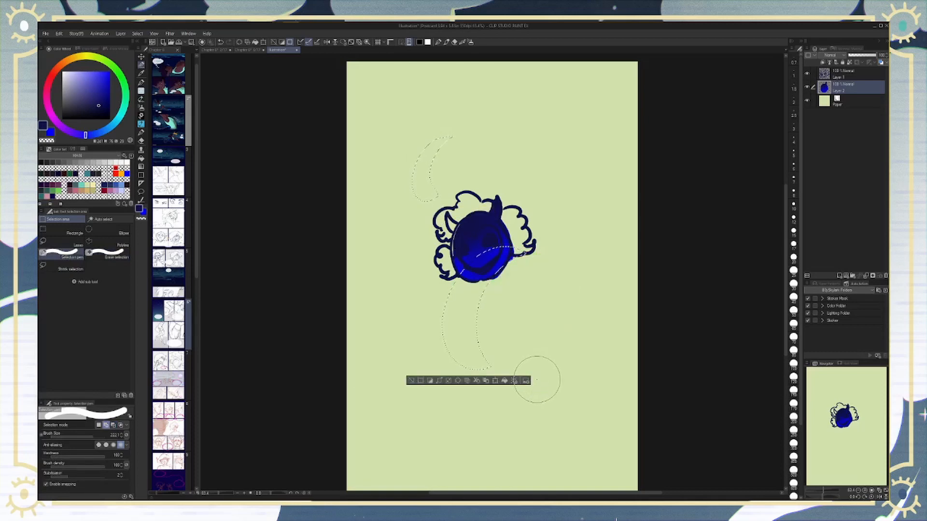
{"action": "key", "text": "ctrl+z"}
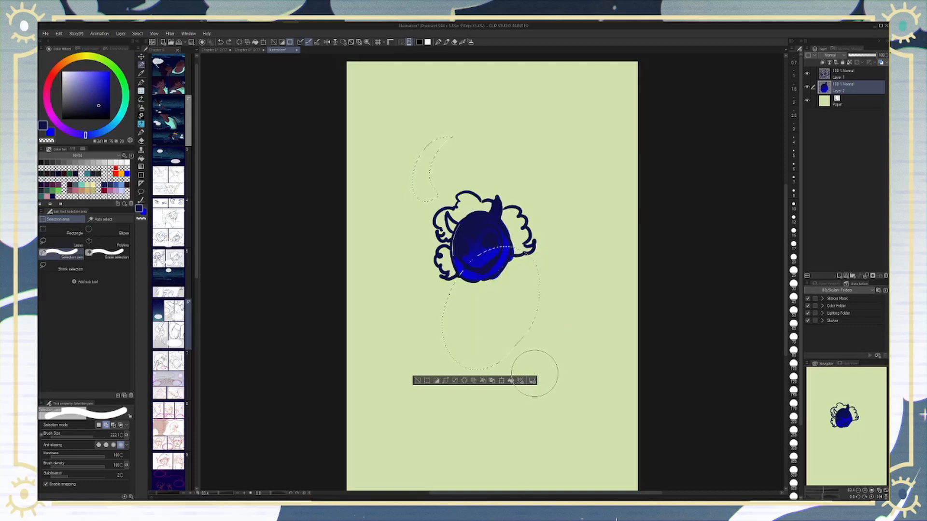
{"action": "mouse_move", "coordinate": [550, 304]}
{"action": "left_mouse_down"}
{"action": "mouse_move", "coordinate": [549, 326]}
{"action": "mouse_move", "coordinate": [525, 337]}
{"action": "mouse_move", "coordinate": [531, 293]}
{"action": "mouse_move", "coordinate": [542, 328]}
{"action": "mouse_move", "coordinate": [521, 340]}
{"action": "mouse_move", "coordinate": [531, 295]}
{"action": "mouse_move", "coordinate": [543, 314]}
{"action": "mouse_move", "coordinate": [522, 339]}
{"action": "mouse_move", "coordinate": [522, 318]}
{"action": "mouse_move", "coordinate": [524, 325]}
{"action": "mouse_move", "coordinate": [543, 304]}
{"action": "mouse_move", "coordinate": [534, 332]}
{"action": "mouse_move", "coordinate": [525, 321]}
{"action": "mouse_move", "coordinate": [531, 300]}
{"action": "mouse_move", "coordinate": [534, 329]}
{"action": "left_mouse_up"}
Step: Paint several round selections across the canvas with the Selection pen in new-selection mode, and deselect them all
{"action": "left_click", "coordinate": [99, 425]}
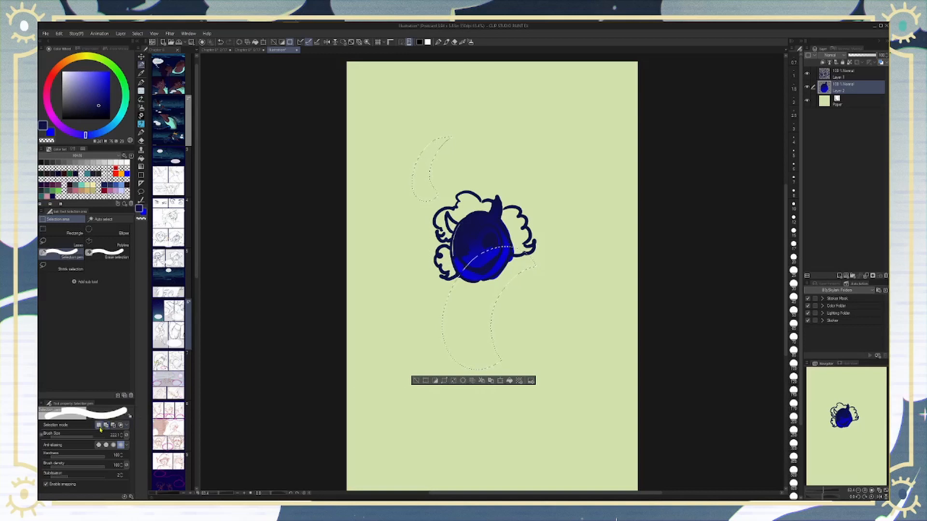
{"action": "mouse_move", "coordinate": [544, 174]}
{"action": "left_mouse_down"}
{"action": "mouse_move", "coordinate": [551, 155]}
{"action": "mouse_move", "coordinate": [541, 186]}
{"action": "mouse_move", "coordinate": [543, 169]}
{"action": "left_mouse_up"}
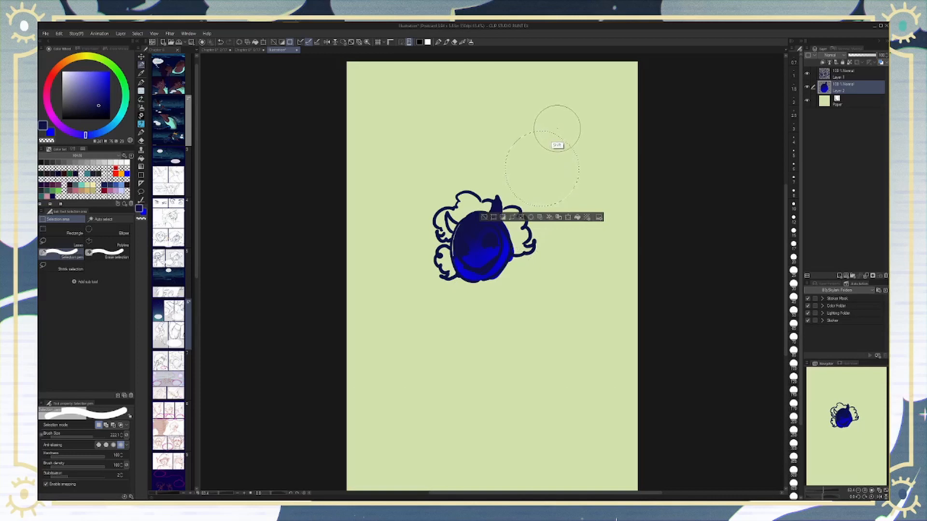
{"action": "left_click_drag", "start_coordinate": [556, 126], "coordinate": [557, 125]}
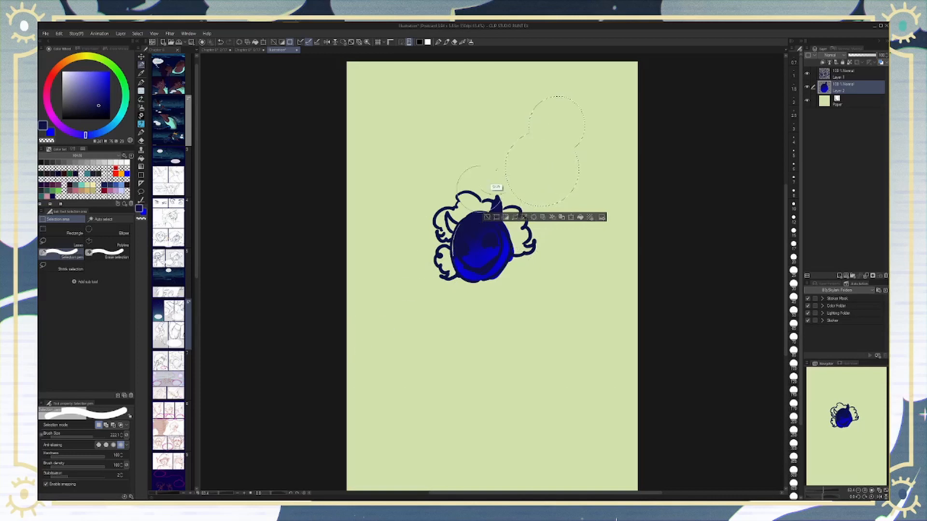
{"action": "left_click_drag", "start_coordinate": [463, 166], "coordinate": [466, 172]}
{"action": "left_click_drag", "start_coordinate": [524, 363], "coordinate": [523, 367]}
{"action": "left_click_drag", "start_coordinate": [381, 418], "coordinate": [381, 418]}
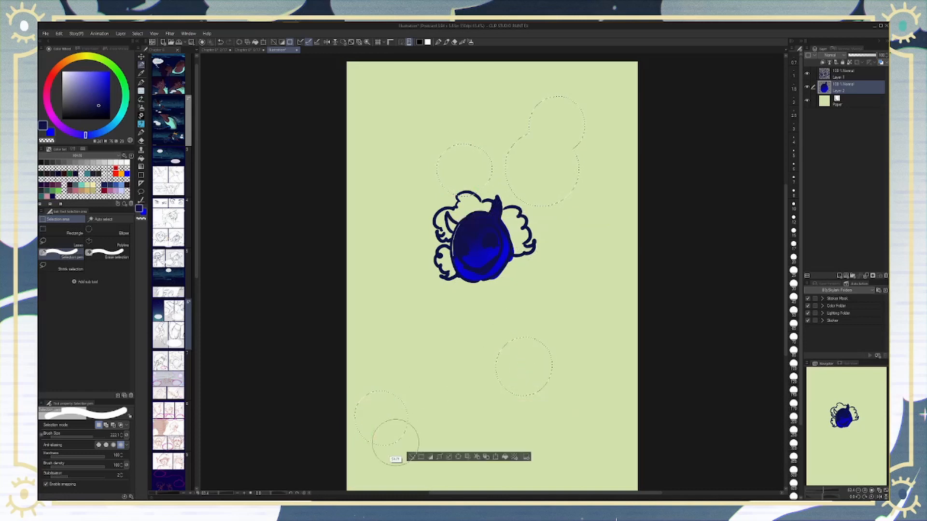
{"action": "key", "text": "ctrl+d"}
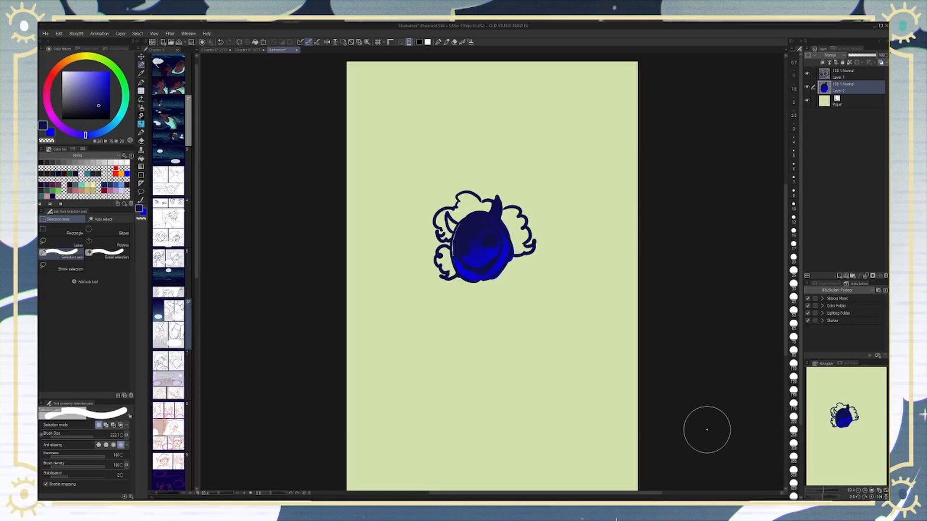
Step: Find the close-and-fill tool without gaps among the downloaded materials, comparing it with the installed fill sub tools
{"action": "left_click", "coordinate": [141, 158]}
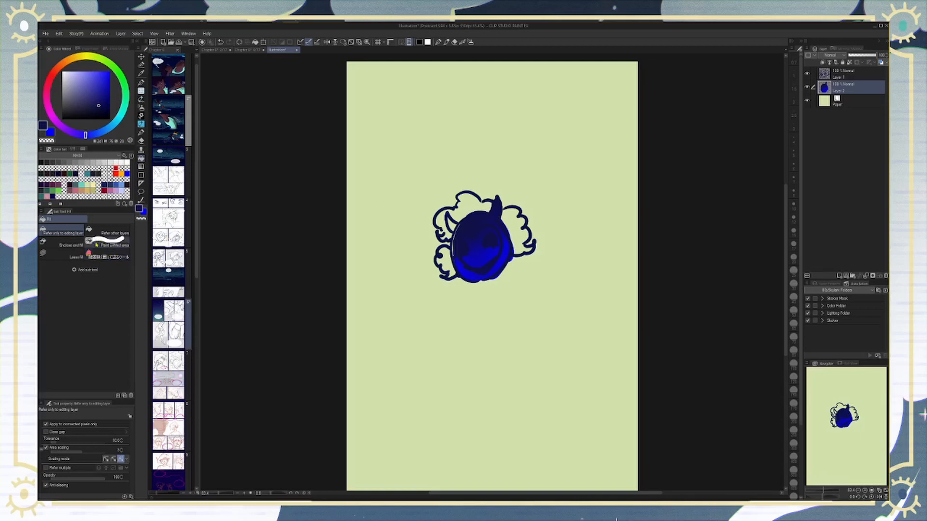
{"action": "left_click", "coordinate": [857, 49]}
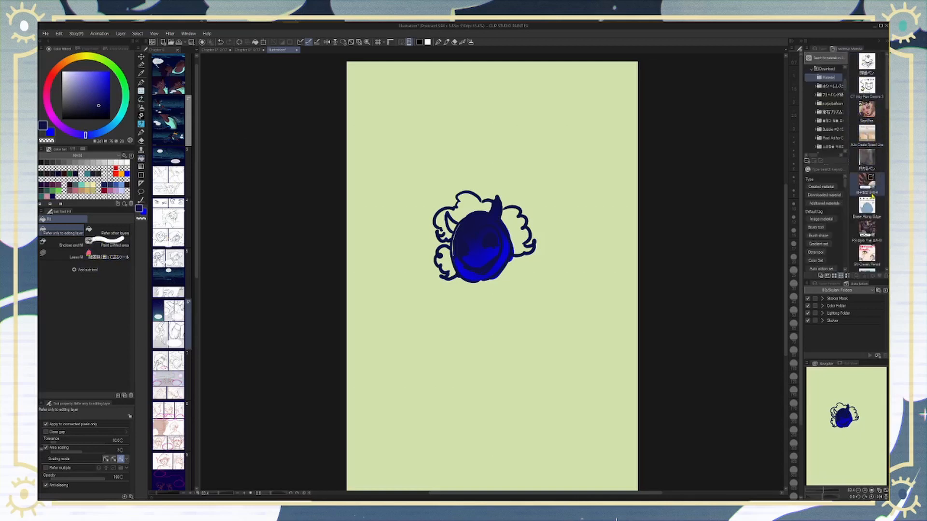
{"action": "left_click_drag", "start_coordinate": [888, 99], "coordinate": [880, 138]}
{"action": "left_click", "coordinate": [872, 138]}
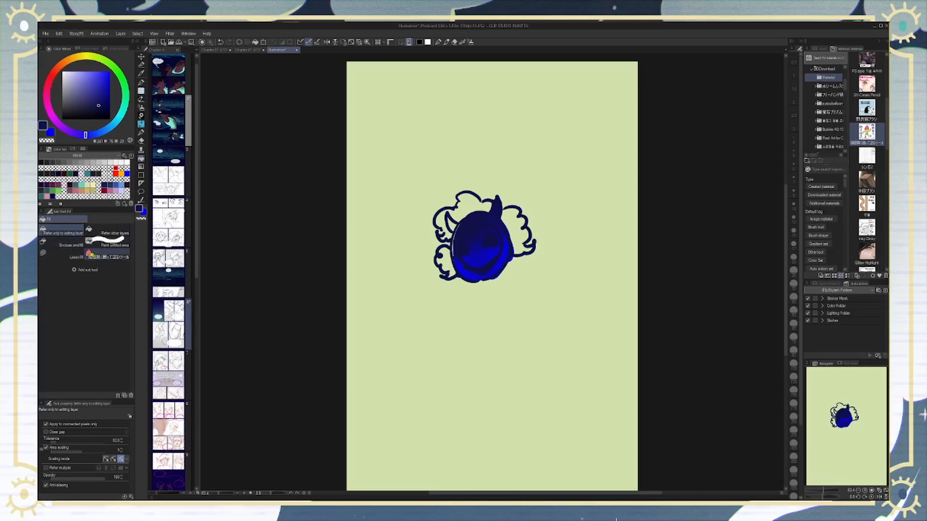
Step: Handwrite the number "1759448" above the character's head with the pen on Layer 1
{"action": "key", "text": "p"}
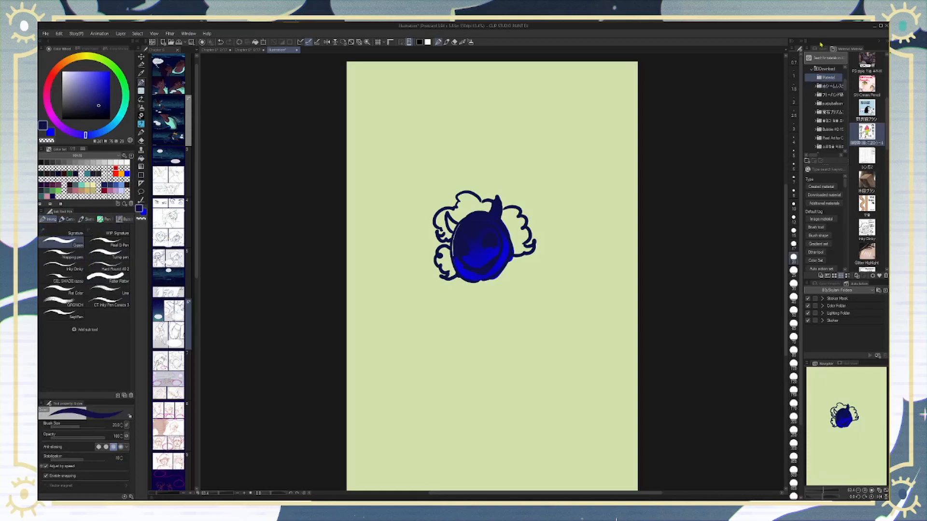
{"action": "left_click", "coordinate": [820, 48]}
{"action": "left_click", "coordinate": [845, 72]}
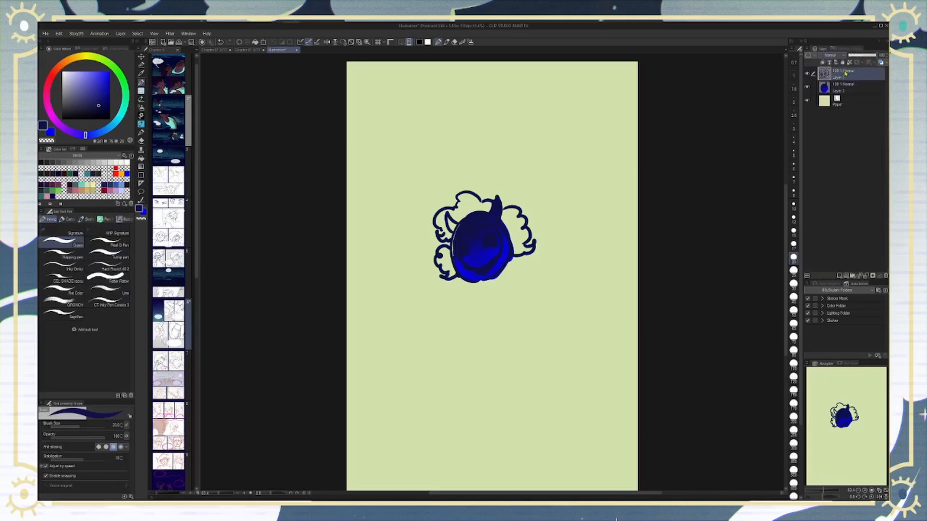
{"action": "mouse_move", "coordinate": [540, 79]}
{"action": "left_mouse_down"}
{"action": "mouse_move", "coordinate": [544, 97]}
{"action": "mouse_move", "coordinate": [561, 88]}
{"action": "mouse_move", "coordinate": [558, 98]}
{"action": "left_mouse_up"}
{"action": "mouse_move", "coordinate": [565, 75]}
{"action": "left_mouse_down"}
{"action": "mouse_move", "coordinate": [563, 96]}
{"action": "mouse_move", "coordinate": [577, 75]}
{"action": "left_mouse_up"}
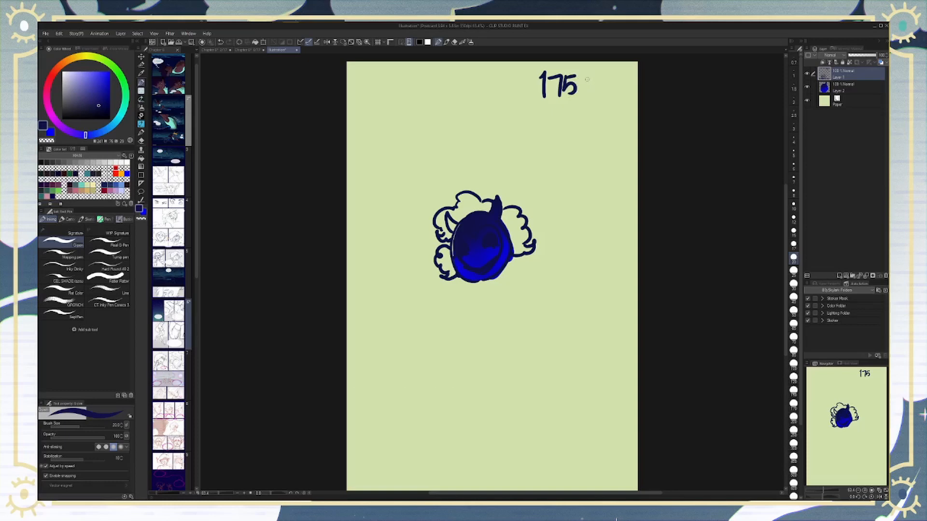
{"action": "mouse_move", "coordinate": [590, 72]}
{"action": "left_mouse_down"}
{"action": "mouse_move", "coordinate": [589, 94]}
{"action": "mouse_move", "coordinate": [604, 82]}
{"action": "mouse_move", "coordinate": [602, 94]}
{"action": "left_mouse_up"}
{"action": "mouse_move", "coordinate": [610, 72]}
{"action": "left_mouse_down"}
{"action": "mouse_move", "coordinate": [616, 91]}
{"action": "mouse_move", "coordinate": [625, 91]}
{"action": "mouse_move", "coordinate": [622, 70]}
{"action": "left_mouse_up"}
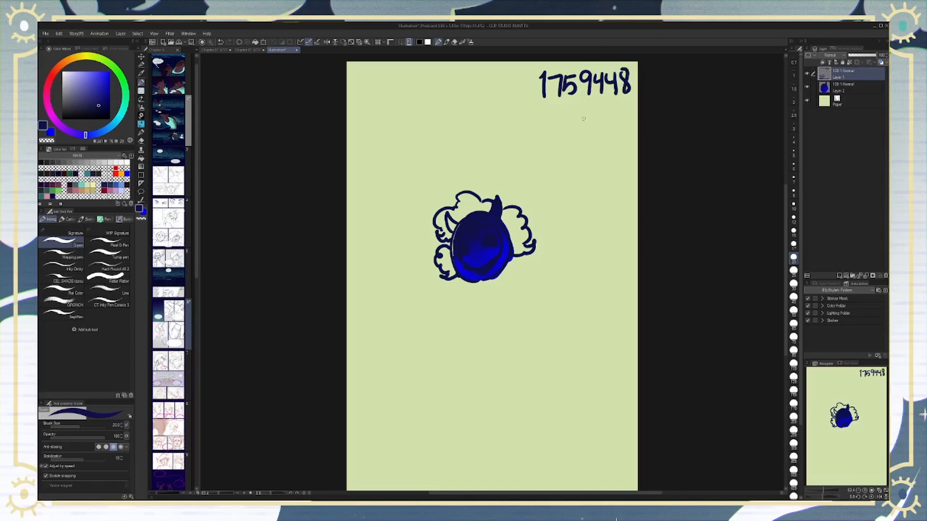
Step: Handwrite "Close & Fill" beneath the number, redoing the final letters with the brush size set to 15
{"action": "mouse_move", "coordinate": [545, 104]}
{"action": "left_mouse_down"}
{"action": "mouse_move", "coordinate": [546, 115]}
{"action": "mouse_move", "coordinate": [578, 108]}
{"action": "mouse_move", "coordinate": [573, 115]}
{"action": "mouse_move", "coordinate": [589, 117]}
{"action": "mouse_move", "coordinate": [595, 102]}
{"action": "left_mouse_up"}
{"action": "left_click_drag", "start_coordinate": [590, 110], "coordinate": [606, 117]}
{"action": "left_click", "coordinate": [597, 102]}
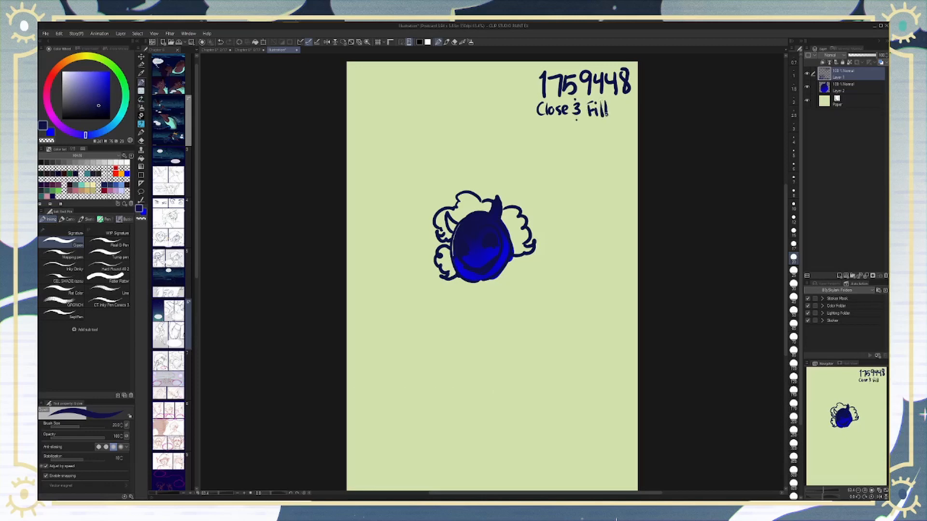
{"action": "key", "text": "ctrl+z"}
{"action": "key", "text": "ctrl+z"}
{"action": "key", "text": "bracketleft"}
{"action": "key", "text": "bracketleft"}
{"action": "key", "text": "bracketleft"}
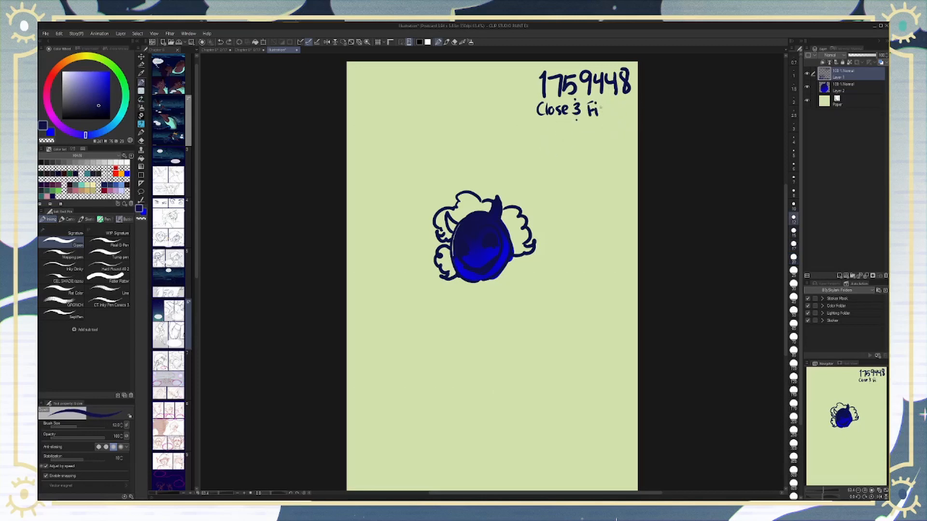
{"action": "key", "text": "bracketright"}
{"action": "left_click_drag", "start_coordinate": [602, 101], "coordinate": [606, 116]}
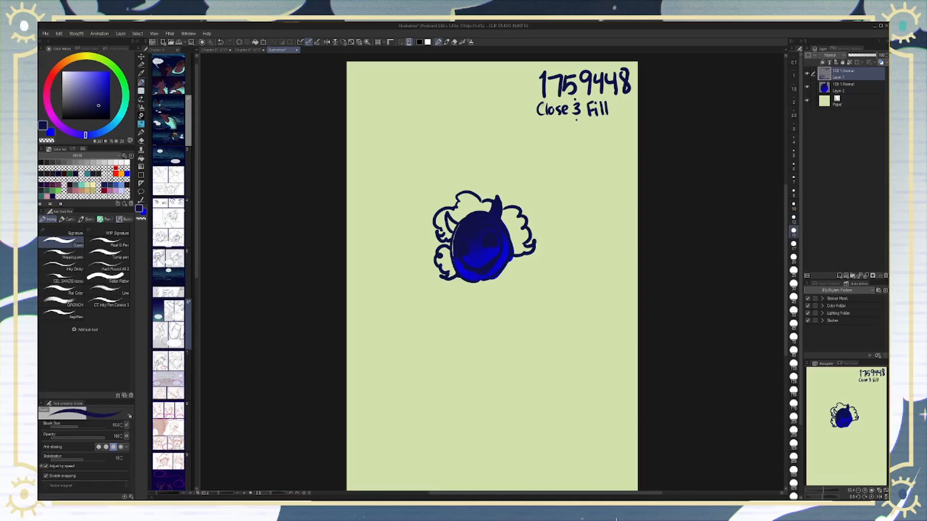
Step: Complete the handwritten note with "tool w/o gaps" and write "K96" beneath it
{"action": "left_click_drag", "start_coordinate": [543, 104], "coordinate": [546, 113]}
{"action": "left_click_drag", "start_coordinate": [623, 104], "coordinate": [626, 112]}
{"action": "mouse_move", "coordinate": [543, 129]}
{"action": "left_mouse_down"}
{"action": "mouse_move", "coordinate": [553, 127]}
{"action": "mouse_move", "coordinate": [551, 141]}
{"action": "mouse_move", "coordinate": [560, 129]}
{"action": "mouse_move", "coordinate": [582, 131]}
{"action": "mouse_move", "coordinate": [579, 143]}
{"action": "mouse_move", "coordinate": [591, 131]}
{"action": "left_mouse_up"}
{"action": "left_click_drag", "start_coordinate": [591, 126], "coordinate": [595, 139]}
{"action": "left_click", "coordinate": [597, 126]}
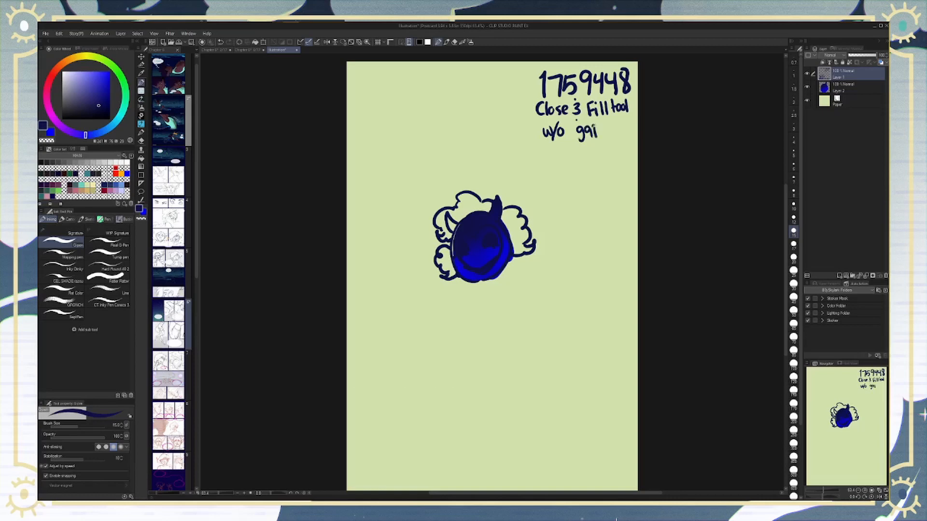
{"action": "key", "text": "ctrl+z"}
{"action": "key", "text": "ctrl+z"}
{"action": "key", "text": "ctrl+z"}
{"action": "key", "text": "ctrl+z"}
{"action": "left_click_drag", "start_coordinate": [594, 125], "coordinate": [597, 140]}
{"action": "mouse_move", "coordinate": [598, 128]}
{"action": "left_mouse_down"}
{"action": "mouse_move", "coordinate": [609, 128]}
{"action": "mouse_move", "coordinate": [603, 134]}
{"action": "left_mouse_up"}
{"action": "mouse_move", "coordinate": [578, 149]}
{"action": "left_mouse_down"}
{"action": "mouse_move", "coordinate": [577, 166]}
{"action": "mouse_move", "coordinate": [595, 150]}
{"action": "mouse_move", "coordinate": [598, 163]}
{"action": "mouse_move", "coordinate": [614, 154]}
{"action": "left_mouse_up"}
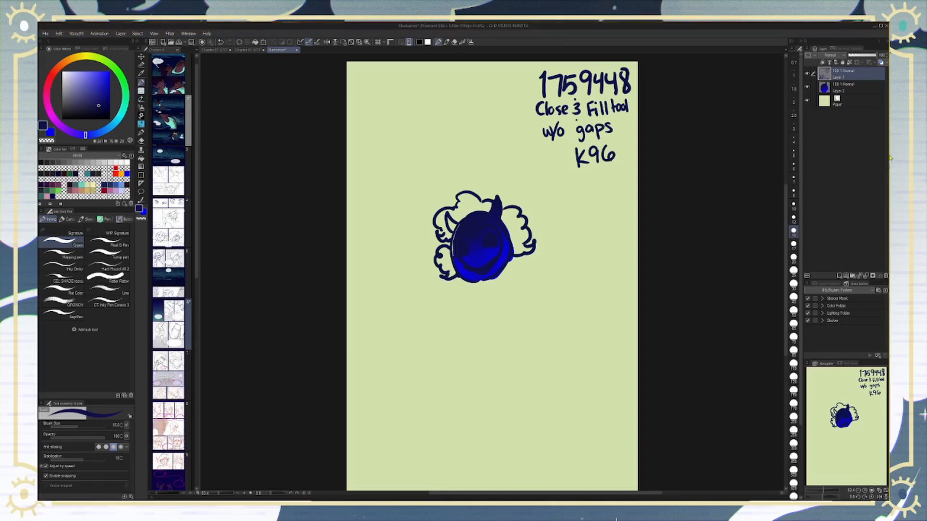
Step: Clear the blue fill from Layer 2 and set Layer 1 as its reference layer
{"action": "left_click", "coordinate": [854, 88]}
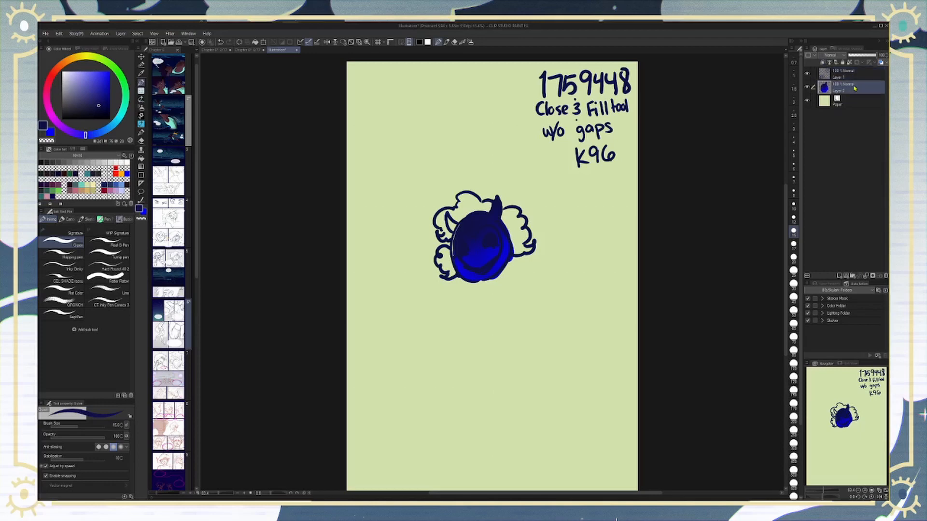
{"action": "key", "text": "ctrl+z"}
{"action": "left_click", "coordinate": [842, 74]}
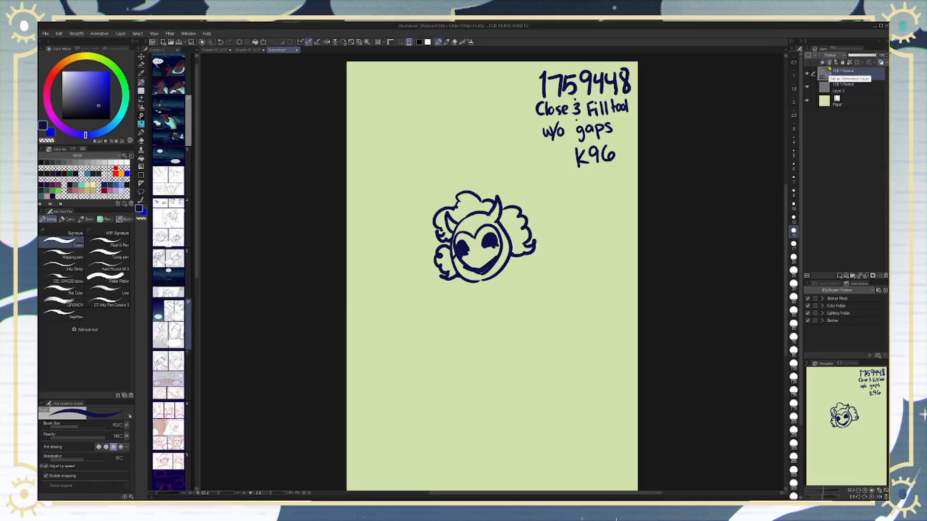
{"action": "left_click", "coordinate": [828, 64]}
{"action": "left_click", "coordinate": [850, 89]}
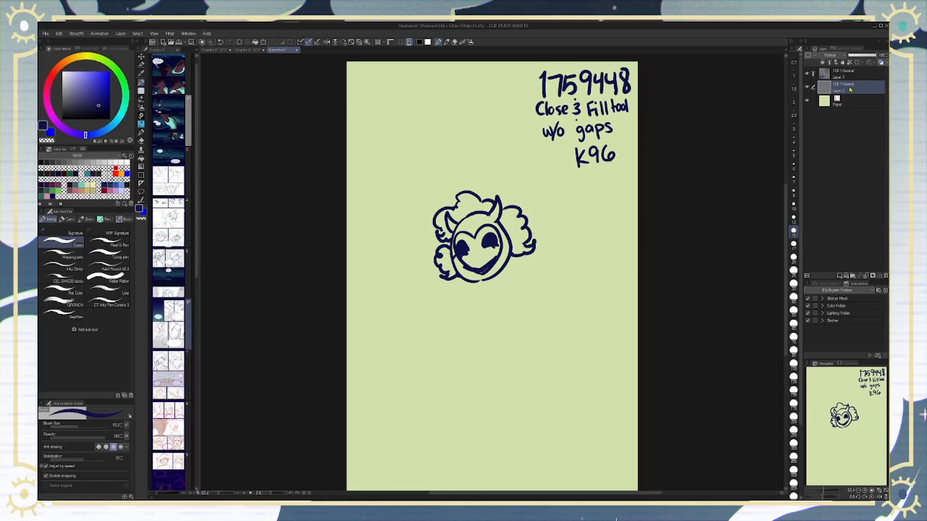
Step: Try filling Layer 2 in dark blue with the fill that refers only to the editing layer, and undo it
{"action": "key", "text": "g"}
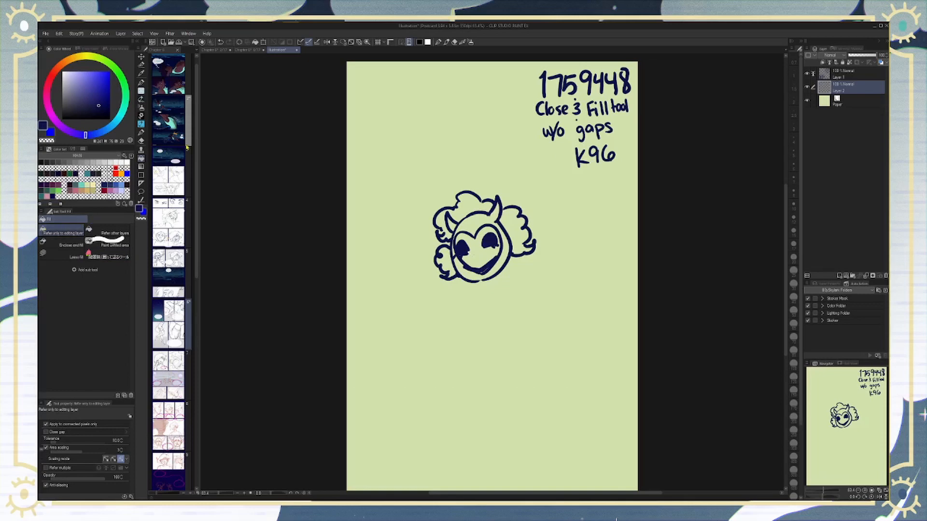
{"action": "left_click", "coordinate": [443, 128]}
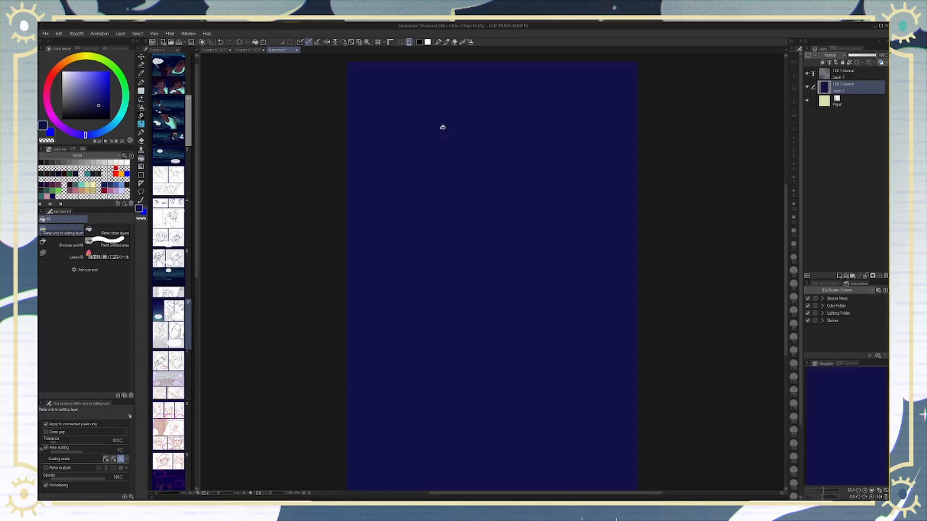
{"action": "key", "text": "ctrl+z"}
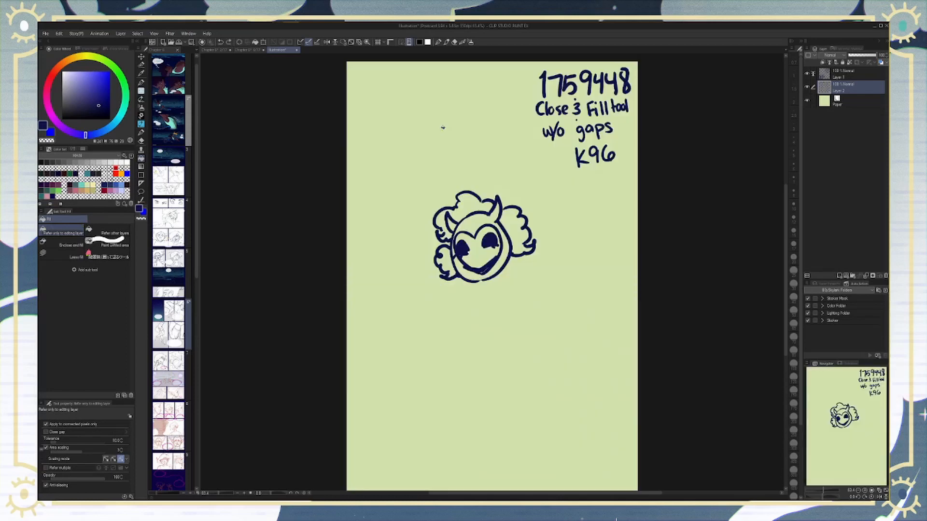
Step: Fill the character's right and lower-left hair tufts bright blue with the fill that refers to other layers
{"action": "left_click", "coordinate": [107, 232]}
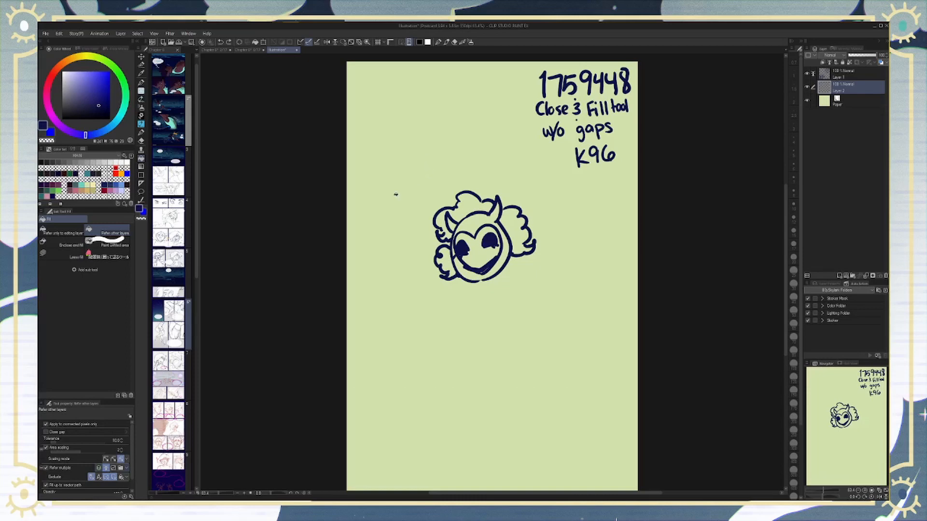
{"action": "key", "text": "x"}
{"action": "left_click", "coordinate": [478, 295]}
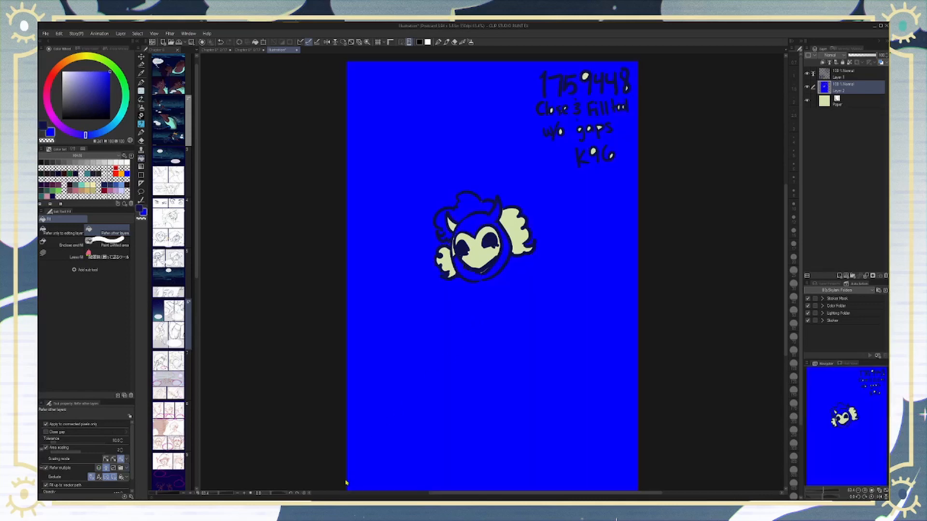
{"action": "key", "text": "ctrl+z"}
{"action": "left_click", "coordinate": [504, 248]}
{"action": "left_click", "coordinate": [443, 263]}
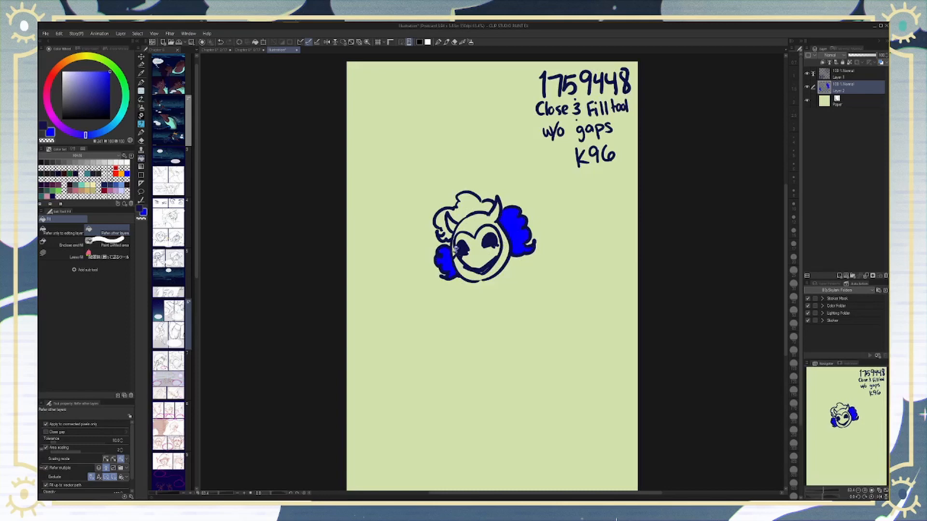
Step: Enable Close gap for the fill and fill the character's open top hair section bright blue
{"action": "left_click", "coordinate": [420, 363]}
{"action": "key", "text": "ctrl+z"}
{"action": "left_click", "coordinate": [46, 432]}
{"action": "left_click", "coordinate": [462, 214]}
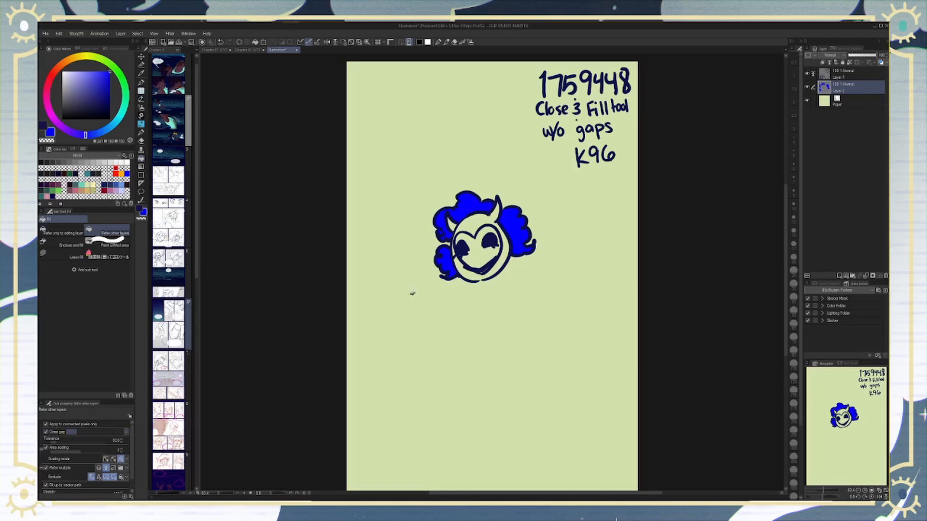
{"action": "left_click", "coordinate": [56, 433]}
Step: Undo the hair fills and fill the face and both horns bright blue with Enclose and fill
{"action": "left_click", "coordinate": [112, 258]}
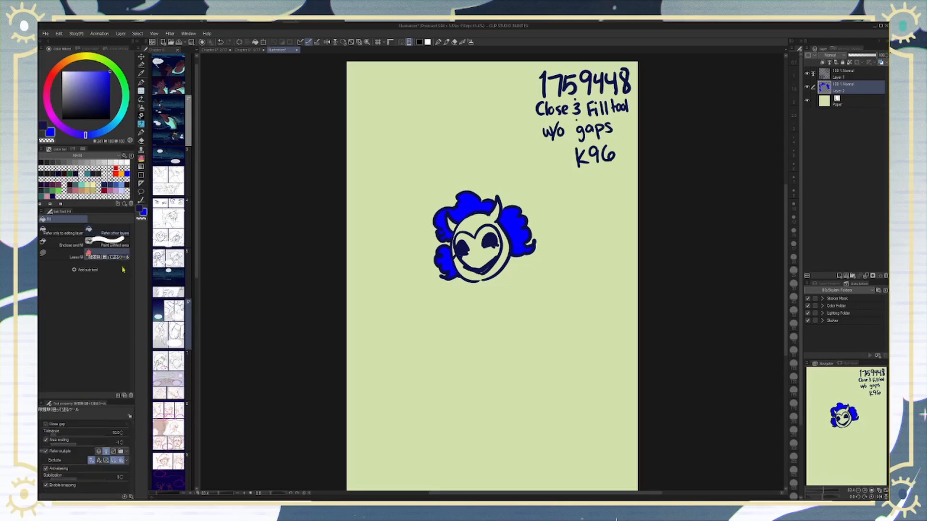
{"action": "left_click", "coordinate": [65, 245]}
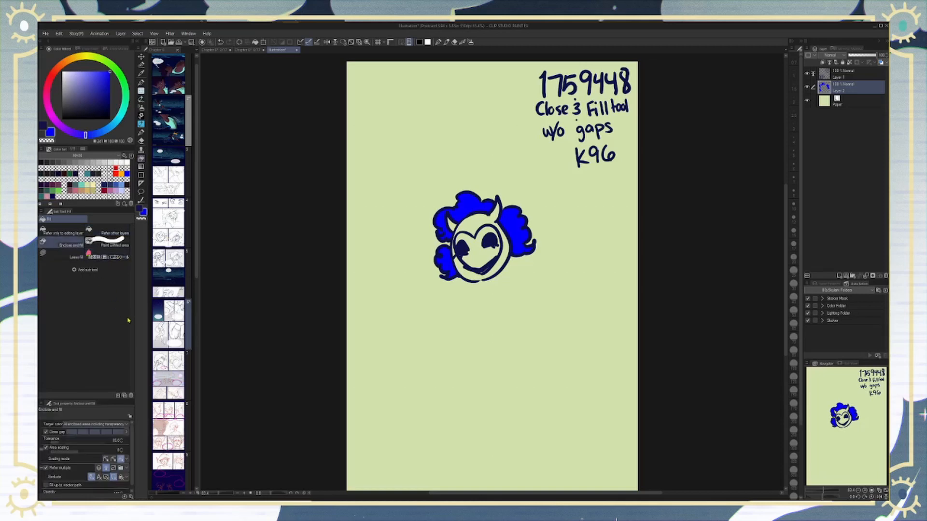
{"action": "key", "text": "ctrl+z"}
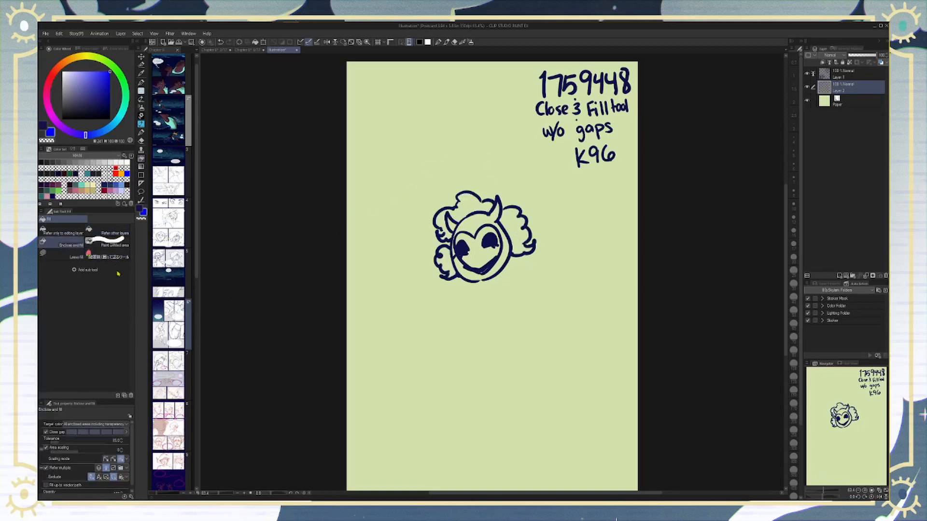
{"action": "left_click", "coordinate": [449, 224]}
{"action": "mouse_move", "coordinate": [490, 207]}
{"action": "left_mouse_down"}
{"action": "mouse_move", "coordinate": [451, 238]}
{"action": "mouse_move", "coordinate": [456, 275]}
{"action": "mouse_move", "coordinate": [499, 280]}
{"action": "mouse_move", "coordinate": [513, 235]}
{"action": "mouse_move", "coordinate": [493, 206]}
{"action": "left_mouse_up"}
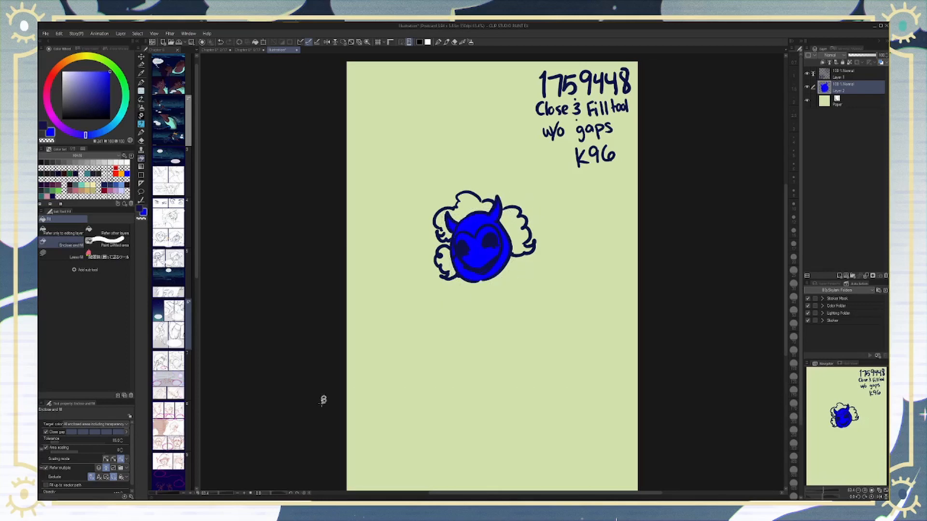
Step: Try to enclose and fill the left horn in muted pink over the blue fill
{"action": "key", "text": "x"}
{"action": "left_click", "coordinate": [115, 191]}
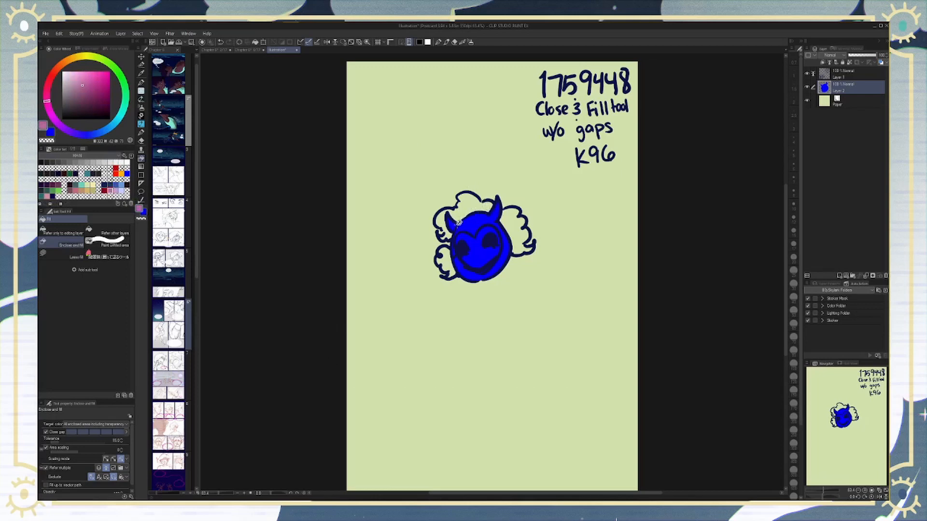
{"action": "mouse_move", "coordinate": [447, 217]}
{"action": "left_mouse_down"}
{"action": "mouse_move", "coordinate": [489, 213]}
{"action": "mouse_move", "coordinate": [495, 194]}
{"action": "mouse_move", "coordinate": [468, 180]}
{"action": "mouse_move", "coordinate": [429, 208]}
{"action": "mouse_move", "coordinate": [446, 248]}
{"action": "mouse_move", "coordinate": [463, 227]}
{"action": "mouse_move", "coordinate": [447, 208]}
{"action": "mouse_move", "coordinate": [434, 212]}
{"action": "mouse_move", "coordinate": [456, 237]}
{"action": "left_mouse_up"}
{"action": "key", "text": "ctrl+z"}
{"action": "key", "text": "ctrl+z"}
Step: Add a new raster layer above the layer holding the blue fill
{"action": "left_click", "coordinate": [839, 275]}
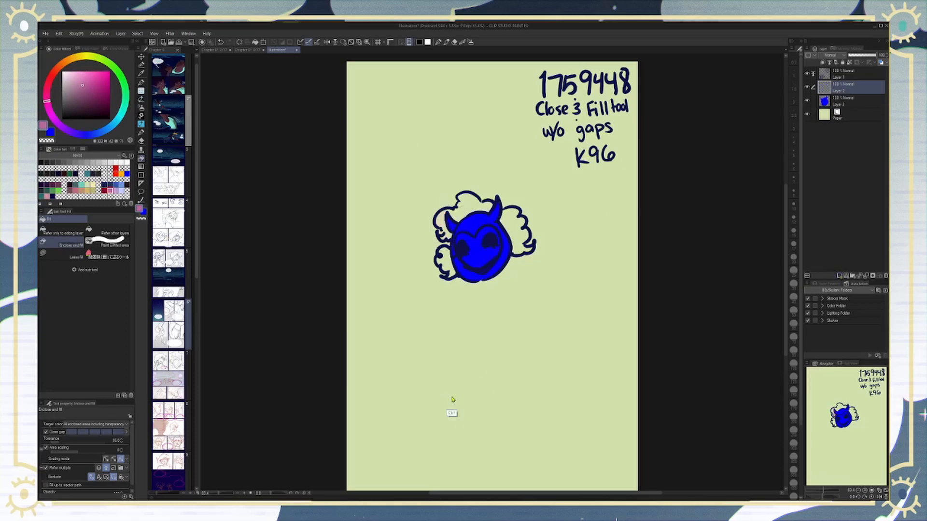
Step: Undo the new layer and fill the hair sections muted pink with Enclose and fill
{"action": "key", "text": "ctrl+z"}
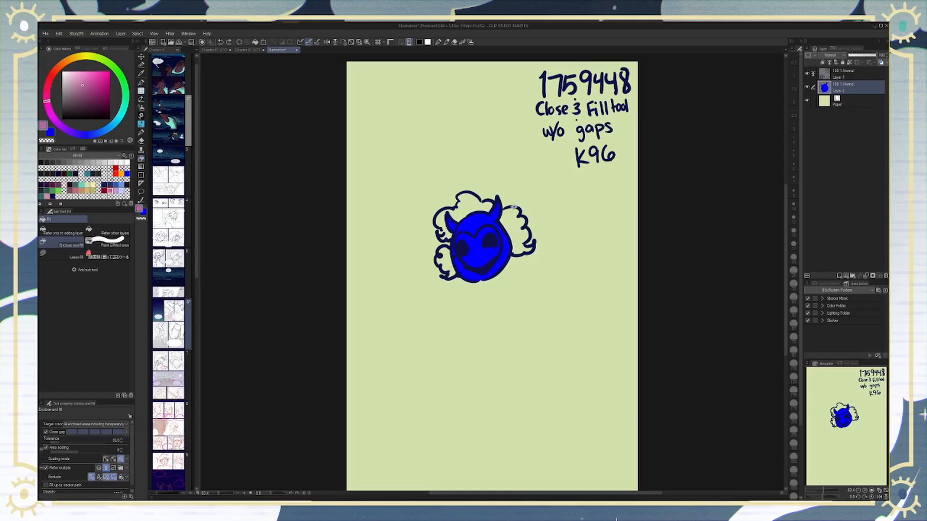
{"action": "mouse_move", "coordinate": [517, 197]}
{"action": "left_mouse_down"}
{"action": "mouse_move", "coordinate": [504, 268]}
{"action": "mouse_move", "coordinate": [583, 206]}
{"action": "left_mouse_up"}
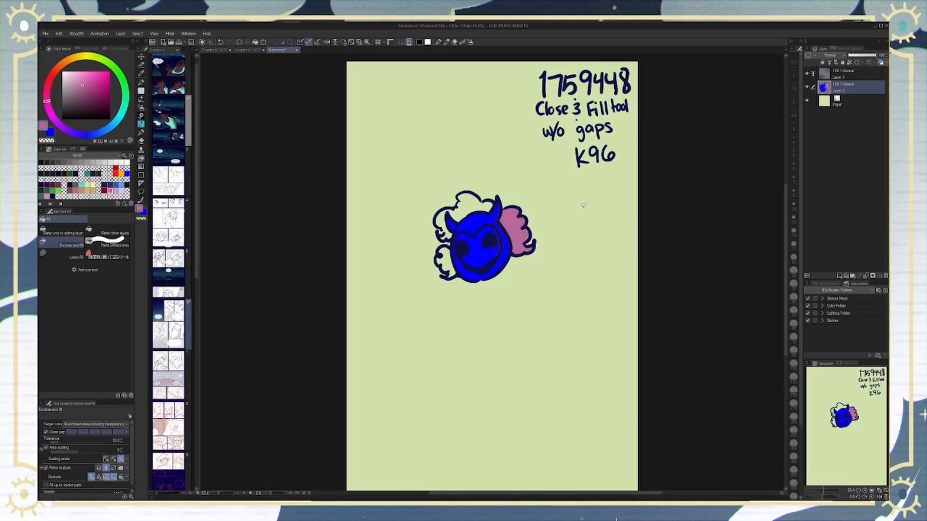
{"action": "key", "text": "ctrl+z"}
{"action": "mouse_move", "coordinate": [522, 195]}
{"action": "left_mouse_down"}
{"action": "mouse_move", "coordinate": [500, 203]}
{"action": "mouse_move", "coordinate": [498, 225]}
{"action": "mouse_move", "coordinate": [513, 253]}
{"action": "mouse_move", "coordinate": [533, 203]}
{"action": "mouse_move", "coordinate": [526, 195]}
{"action": "mouse_move", "coordinate": [448, 218]}
{"action": "mouse_move", "coordinate": [455, 238]}
{"action": "mouse_move", "coordinate": [428, 223]}
{"action": "mouse_move", "coordinate": [497, 202]}
{"action": "mouse_move", "coordinate": [459, 223]}
{"action": "mouse_move", "coordinate": [484, 186]}
{"action": "mouse_move", "coordinate": [472, 187]}
{"action": "left_mouse_up"}
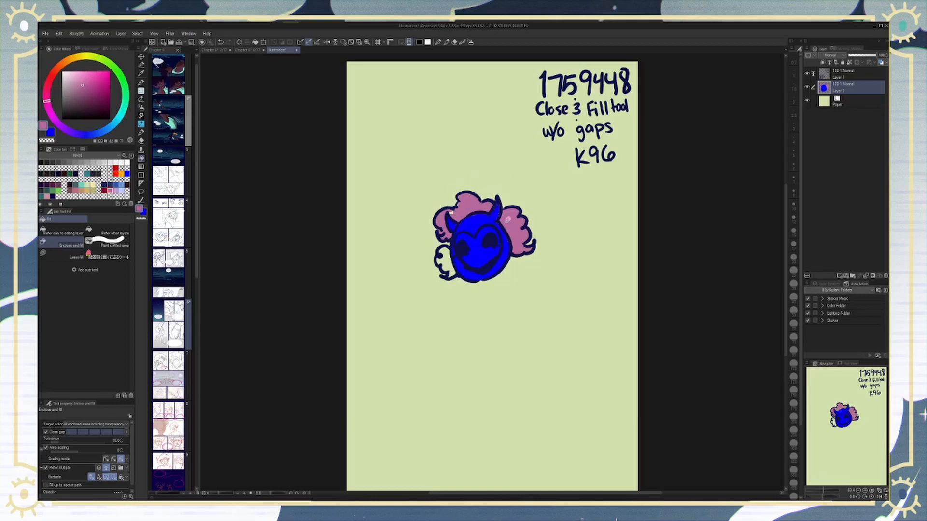
{"action": "mouse_move", "coordinate": [441, 244]}
{"action": "left_mouse_down"}
{"action": "mouse_move", "coordinate": [444, 286]}
{"action": "mouse_move", "coordinate": [454, 244]}
{"action": "left_mouse_up"}
{"action": "key", "text": "ctrl+space"}
{"action": "mouse_move", "coordinate": [455, 214]}
{"action": "left_mouse_down"}
{"action": "mouse_move", "coordinate": [505, 236]}
{"action": "mouse_move", "coordinate": [465, 202]}
{"action": "mouse_move", "coordinate": [471, 207]}
{"action": "left_mouse_up"}
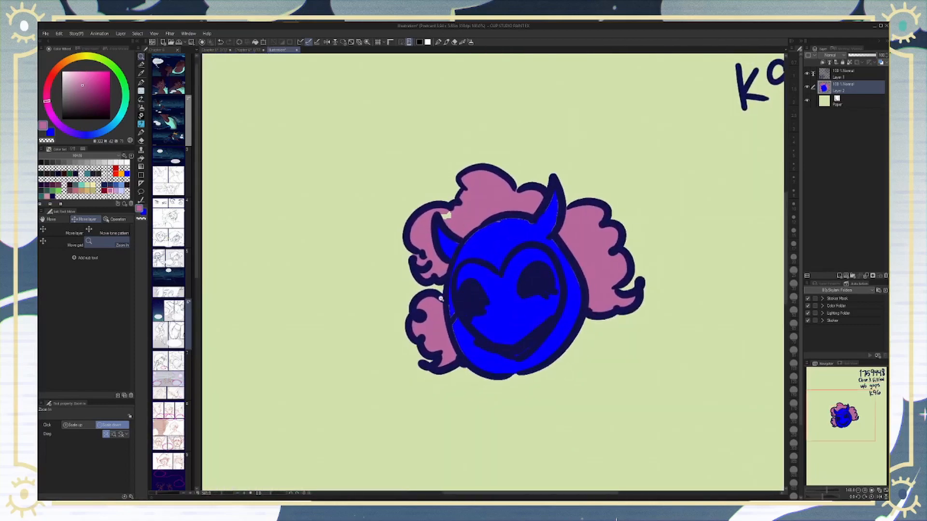
Step: Clear the fills and paint the lower-left hair section muted pink with the Paint unfilled area tool
{"action": "key", "text": "ctrl+z"}
{"action": "key", "text": "ctrl+z"}
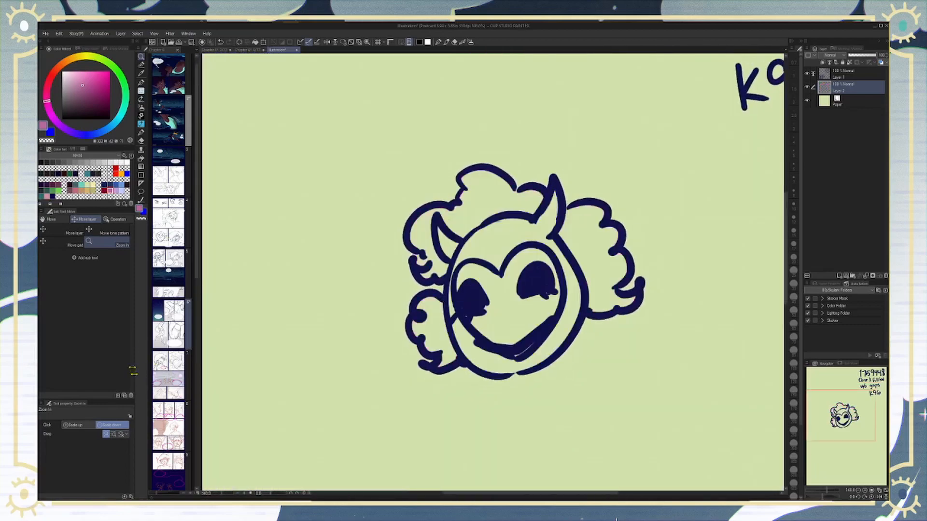
{"action": "key", "text": "g"}
{"action": "left_click", "coordinate": [115, 246]}
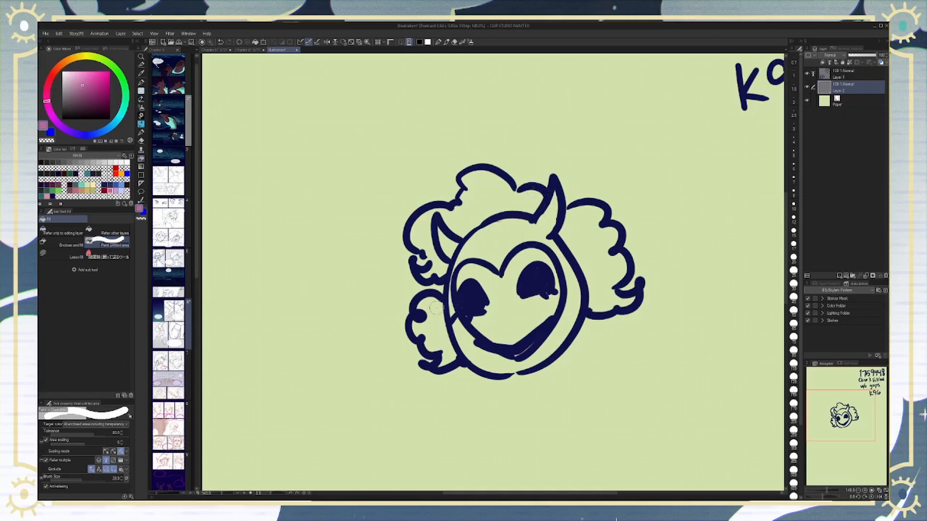
{"action": "mouse_move", "coordinate": [437, 301]}
{"action": "left_mouse_down"}
{"action": "mouse_move", "coordinate": [423, 307]}
{"action": "mouse_move", "coordinate": [421, 338]}
{"action": "mouse_move", "coordinate": [449, 364]}
{"action": "mouse_move", "coordinate": [451, 333]}
{"action": "mouse_move", "coordinate": [436, 320]}
{"action": "left_mouse_up"}
{"action": "mouse_move", "coordinate": [573, 212]}
{"action": "left_mouse_down"}
{"action": "mouse_move", "coordinate": [566, 234]}
{"action": "mouse_move", "coordinate": [591, 305]}
{"action": "mouse_move", "coordinate": [635, 295]}
{"action": "mouse_move", "coordinate": [613, 294]}
{"action": "mouse_move", "coordinate": [626, 254]}
{"action": "mouse_move", "coordinate": [614, 250]}
{"action": "mouse_move", "coordinate": [616, 229]}
{"action": "mouse_move", "coordinate": [585, 213]}
{"action": "mouse_move", "coordinate": [575, 225]}
{"action": "mouse_move", "coordinate": [590, 228]}
{"action": "mouse_move", "coordinate": [600, 252]}
{"action": "mouse_move", "coordinate": [594, 281]}
{"action": "mouse_move", "coordinate": [601, 270]}
{"action": "mouse_move", "coordinate": [623, 299]}
{"action": "left_mouse_up"}
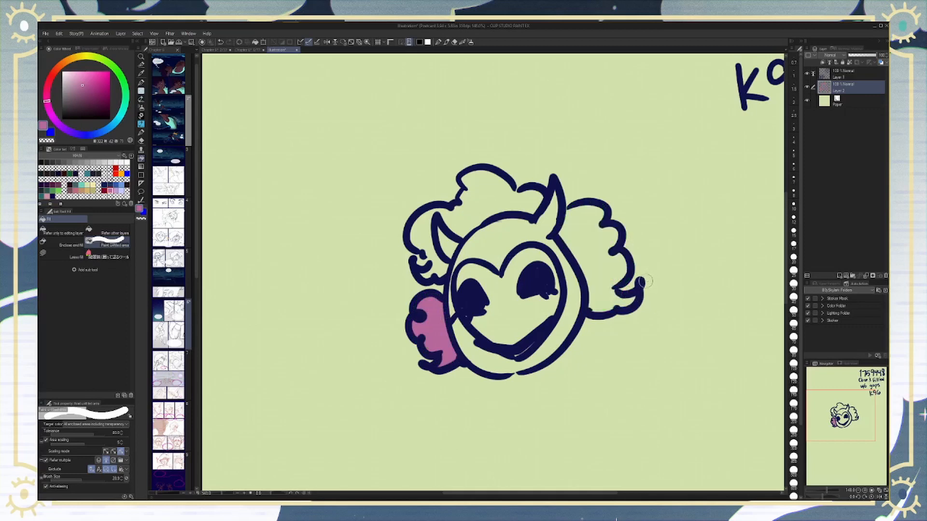
{"action": "mouse_move", "coordinate": [591, 205]}
{"action": "left_mouse_down"}
{"action": "mouse_move", "coordinate": [564, 231]}
{"action": "mouse_move", "coordinate": [564, 244]}
{"action": "mouse_move", "coordinate": [592, 285]}
{"action": "mouse_move", "coordinate": [594, 310]}
{"action": "mouse_move", "coordinate": [641, 291]}
{"action": "mouse_move", "coordinate": [622, 230]}
{"action": "mouse_move", "coordinate": [596, 200]}
{"action": "mouse_move", "coordinate": [580, 218]}
{"action": "mouse_move", "coordinate": [602, 296]}
{"action": "mouse_move", "coordinate": [602, 278]}
{"action": "mouse_move", "coordinate": [630, 288]}
{"action": "left_mouse_up"}
{"action": "mouse_move", "coordinate": [542, 199]}
{"action": "left_mouse_down"}
{"action": "mouse_move", "coordinate": [483, 193]}
{"action": "mouse_move", "coordinate": [449, 227]}
{"action": "mouse_move", "coordinate": [478, 167]}
{"action": "mouse_move", "coordinate": [420, 203]}
{"action": "mouse_move", "coordinate": [405, 241]}
{"action": "mouse_move", "coordinate": [430, 280]}
{"action": "mouse_move", "coordinate": [449, 256]}
{"action": "left_mouse_up"}
Step: Brush over the heart-shaped face area to fill it muted pink with Paint unfilled area, and clear the painted fills
{"action": "mouse_move", "coordinate": [464, 292]}
{"action": "left_mouse_down"}
{"action": "mouse_move", "coordinate": [480, 256]}
{"action": "mouse_move", "coordinate": [534, 241]}
{"action": "mouse_move", "coordinate": [512, 350]}
{"action": "mouse_move", "coordinate": [560, 280]}
{"action": "mouse_move", "coordinate": [555, 357]}
{"action": "left_mouse_up"}
{"action": "left_click_drag", "start_coordinate": [548, 285], "coordinate": [553, 249]}
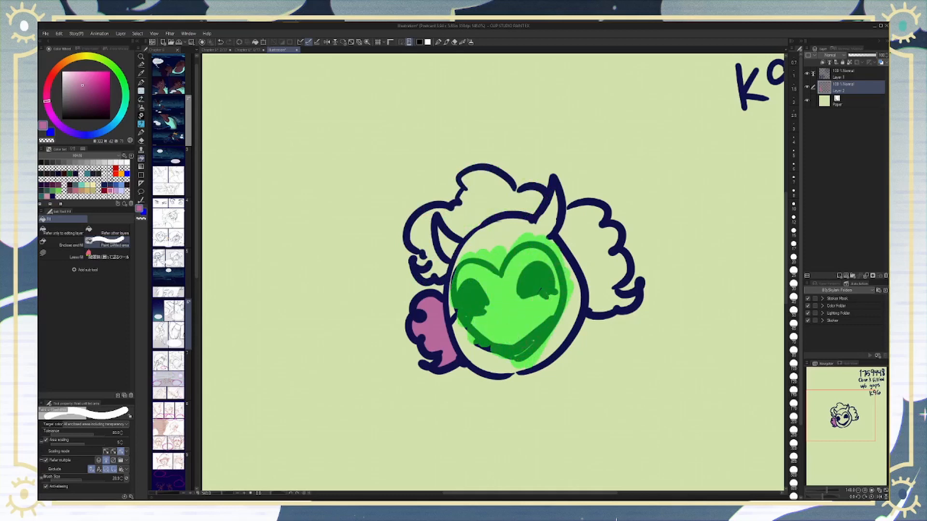
{"action": "mouse_move", "coordinate": [540, 280]}
{"action": "left_mouse_down"}
{"action": "mouse_move", "coordinate": [458, 319]}
{"action": "mouse_move", "coordinate": [473, 253]}
{"action": "left_mouse_up"}
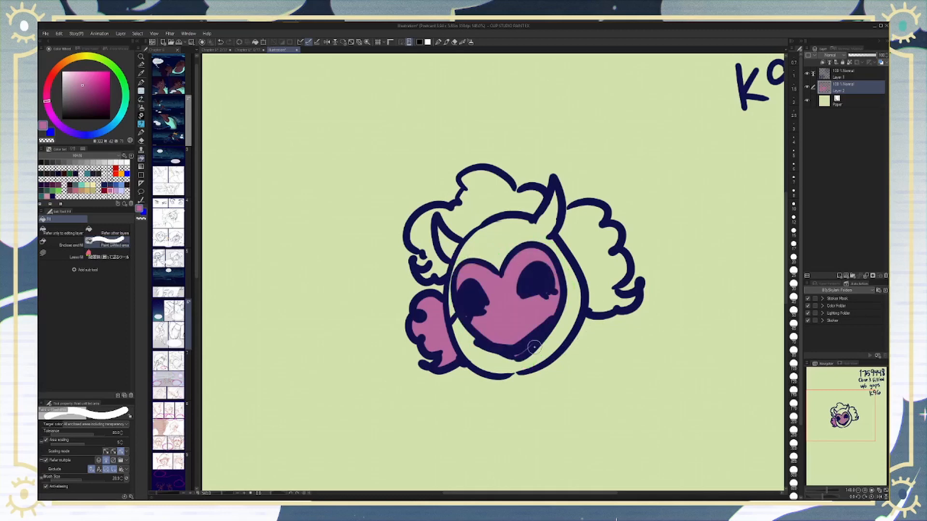
{"action": "key", "text": "alt"}
{"action": "key", "text": "ctrl+z"}
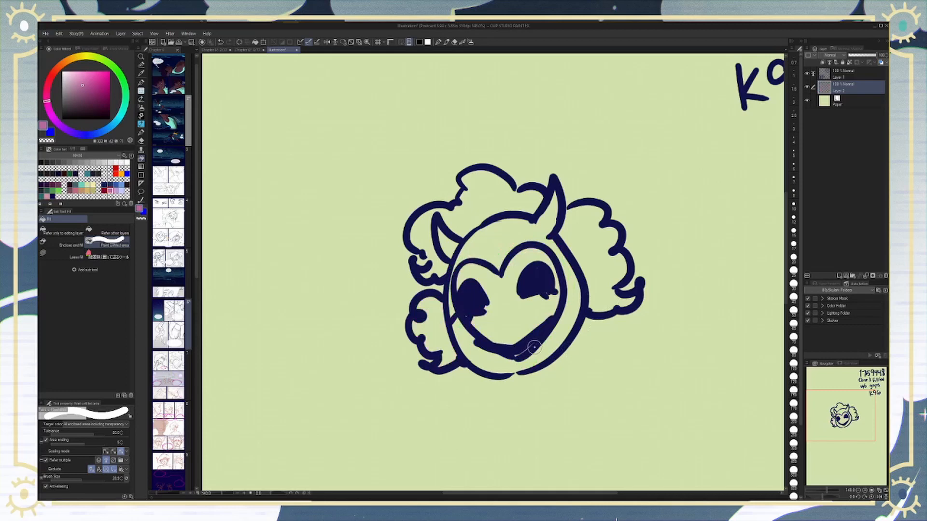
Step: Set the Lasso fill opacity to 100 and fill the face and both horns muted pink
{"action": "left_click", "coordinate": [65, 257]}
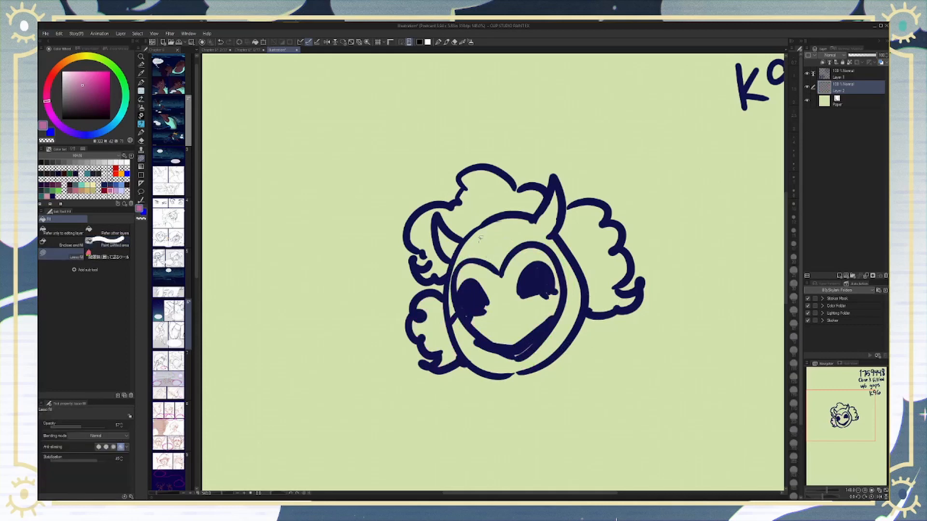
{"action": "mouse_move", "coordinate": [461, 241]}
{"action": "left_mouse_down"}
{"action": "mouse_move", "coordinate": [439, 214]}
{"action": "mouse_move", "coordinate": [436, 238]}
{"action": "mouse_move", "coordinate": [459, 246]}
{"action": "left_mouse_up"}
{"action": "key", "text": "ctrl+z"}
{"action": "left_click_drag", "start_coordinate": [91, 426], "coordinate": [107, 426]}
{"action": "mouse_move", "coordinate": [461, 244]}
{"action": "left_mouse_down"}
{"action": "mouse_move", "coordinate": [466, 237]}
{"action": "mouse_move", "coordinate": [433, 215]}
{"action": "mouse_move", "coordinate": [451, 259]}
{"action": "mouse_move", "coordinate": [460, 249]}
{"action": "left_mouse_up"}
{"action": "mouse_move", "coordinate": [564, 216]}
{"action": "left_mouse_down"}
{"action": "mouse_move", "coordinate": [552, 178]}
{"action": "mouse_move", "coordinate": [536, 213]}
{"action": "mouse_move", "coordinate": [510, 213]}
{"action": "mouse_move", "coordinate": [458, 247]}
{"action": "mouse_move", "coordinate": [451, 321]}
{"action": "mouse_move", "coordinate": [466, 360]}
{"action": "mouse_move", "coordinate": [502, 370]}
{"action": "mouse_move", "coordinate": [547, 360]}
{"action": "mouse_move", "coordinate": [577, 324]}
{"action": "mouse_move", "coordinate": [585, 280]}
{"action": "mouse_move", "coordinate": [556, 232]}
{"action": "mouse_move", "coordinate": [553, 178]}
{"action": "left_mouse_up"}
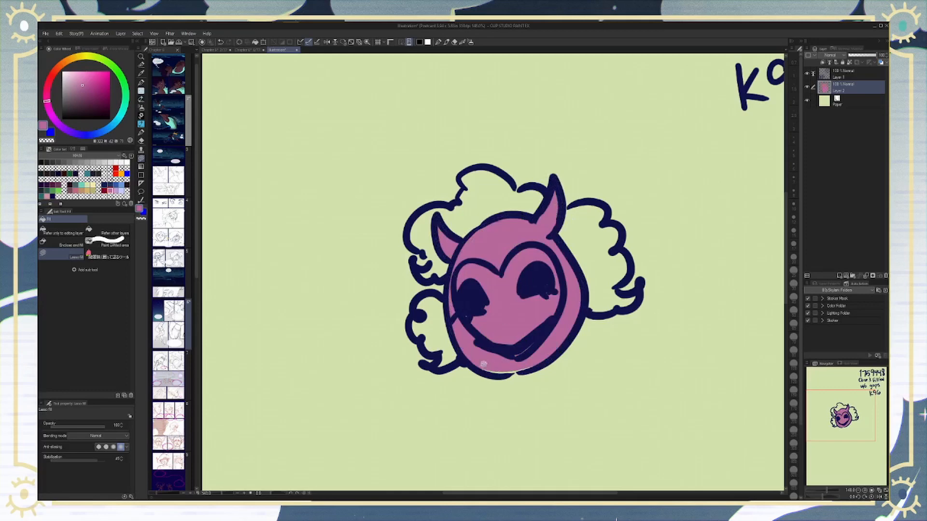
{"action": "mouse_move", "coordinate": [483, 364]}
{"action": "left_mouse_down"}
{"action": "mouse_move", "coordinate": [520, 373]}
{"action": "mouse_move", "coordinate": [558, 343]}
{"action": "mouse_move", "coordinate": [506, 360]}
{"action": "left_mouse_up"}
Step: Switch the drawing colour to bright blue and lasso-fill all the hair sections around the face
{"action": "key", "text": "x"}
{"action": "mouse_move", "coordinate": [446, 308]}
{"action": "left_mouse_down"}
{"action": "mouse_move", "coordinate": [439, 297]}
{"action": "mouse_move", "coordinate": [413, 303]}
{"action": "mouse_move", "coordinate": [409, 320]}
{"action": "mouse_move", "coordinate": [433, 367]}
{"action": "mouse_move", "coordinate": [459, 363]}
{"action": "mouse_move", "coordinate": [447, 304]}
{"action": "left_mouse_up"}
{"action": "mouse_move", "coordinate": [573, 203]}
{"action": "left_mouse_down"}
{"action": "mouse_move", "coordinate": [560, 238]}
{"action": "mouse_move", "coordinate": [586, 308]}
{"action": "mouse_move", "coordinate": [632, 304]}
{"action": "mouse_move", "coordinate": [642, 285]}
{"action": "mouse_move", "coordinate": [627, 293]}
{"action": "mouse_move", "coordinate": [619, 224]}
{"action": "mouse_move", "coordinate": [596, 200]}
{"action": "mouse_move", "coordinate": [573, 203]}
{"action": "left_mouse_up"}
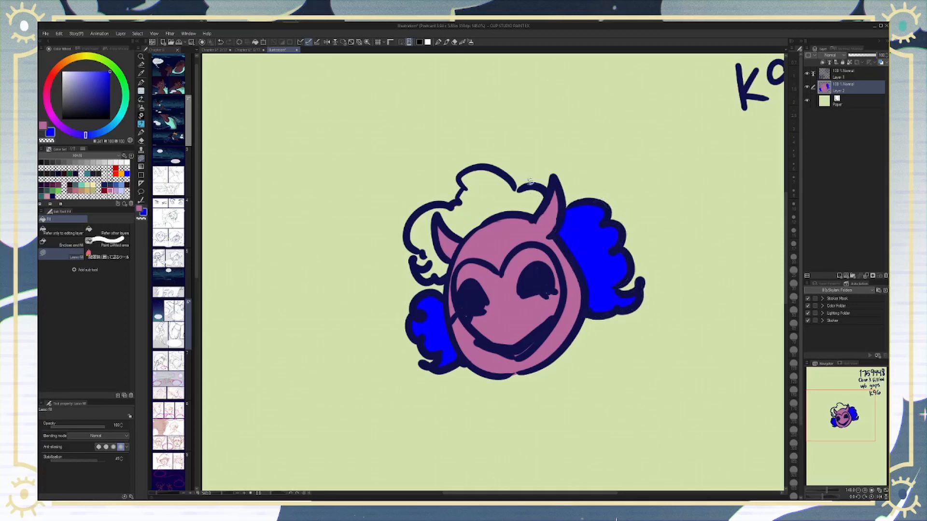
{"action": "mouse_move", "coordinate": [451, 263]}
{"action": "left_mouse_down"}
{"action": "mouse_move", "coordinate": [428, 281]}
{"action": "mouse_move", "coordinate": [416, 265]}
{"action": "mouse_move", "coordinate": [430, 260]}
{"action": "mouse_move", "coordinate": [411, 231]}
{"action": "mouse_move", "coordinate": [435, 202]}
{"action": "mouse_move", "coordinate": [454, 202]}
{"action": "mouse_move", "coordinate": [473, 167]}
{"action": "mouse_move", "coordinate": [493, 166]}
{"action": "mouse_move", "coordinate": [517, 189]}
{"action": "mouse_move", "coordinate": [546, 189]}
{"action": "mouse_move", "coordinate": [539, 211]}
{"action": "mouse_move", "coordinate": [489, 219]}
{"action": "mouse_move", "coordinate": [462, 238]}
{"action": "mouse_move", "coordinate": [442, 221]}
{"action": "mouse_move", "coordinate": [436, 228]}
{"action": "mouse_move", "coordinate": [458, 257]}
{"action": "left_mouse_up"}
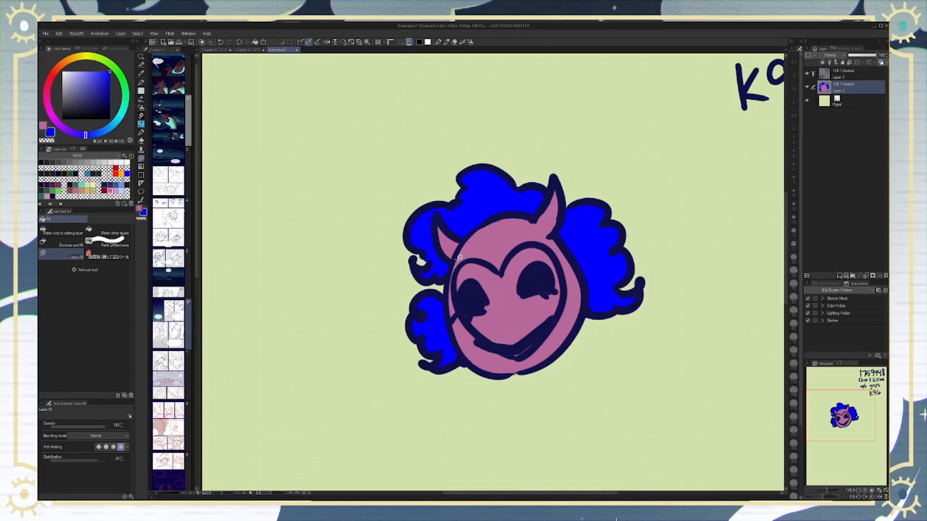
Step: Clear the layer and fill the right hair section bright blue with the Close and Fill tool without gaps
{"action": "key", "text": "Delete"}
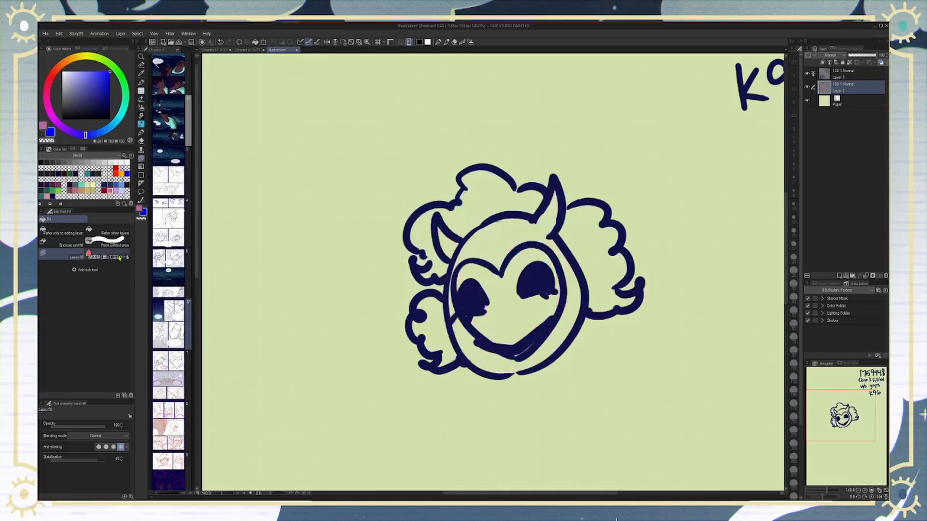
{"action": "left_click", "coordinate": [107, 255]}
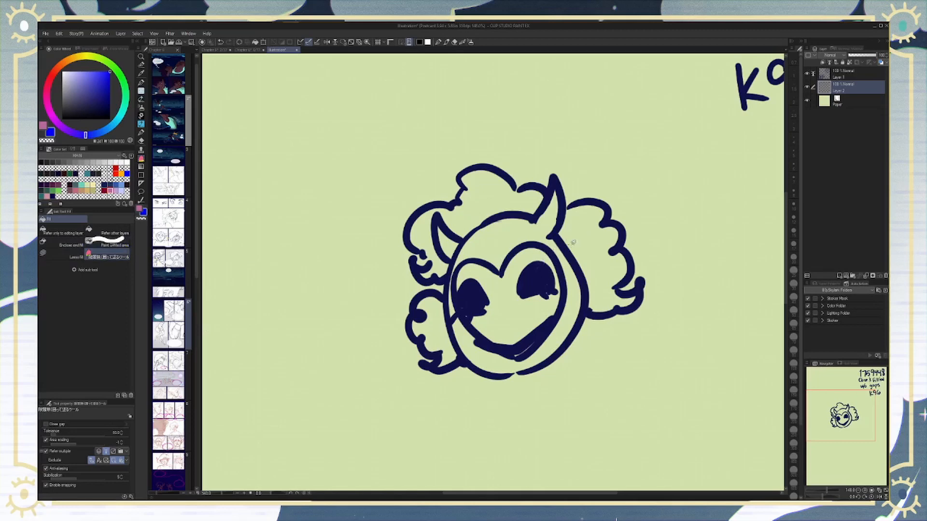
{"action": "mouse_move", "coordinate": [593, 186]}
{"action": "left_mouse_down"}
{"action": "mouse_move", "coordinate": [561, 239]}
{"action": "mouse_move", "coordinate": [586, 295]}
{"action": "mouse_move", "coordinate": [645, 313]}
{"action": "mouse_move", "coordinate": [603, 186]}
{"action": "left_mouse_up"}
{"action": "mouse_move", "coordinate": [585, 180]}
{"action": "left_mouse_down"}
{"action": "mouse_move", "coordinate": [562, 194]}
{"action": "mouse_move", "coordinate": [558, 238]}
{"action": "mouse_move", "coordinate": [612, 332]}
{"action": "mouse_move", "coordinate": [669, 239]}
{"action": "mouse_move", "coordinate": [612, 175]}
{"action": "left_mouse_up"}
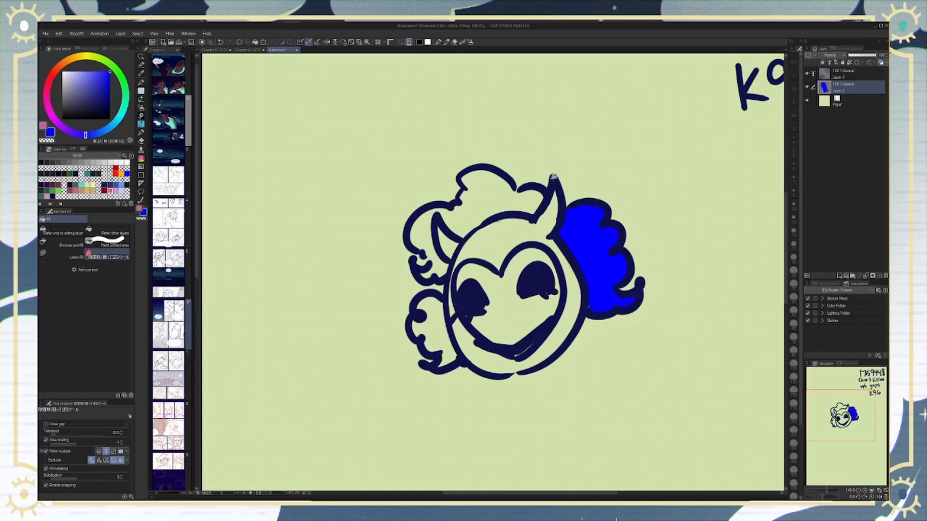
Step: Try to enclose and fill the top hair section bright blue, and briefly hide the line art to inspect the fill
{"action": "mouse_move", "coordinate": [554, 177]}
{"action": "left_mouse_down"}
{"action": "mouse_move", "coordinate": [533, 214]}
{"action": "mouse_move", "coordinate": [500, 216]}
{"action": "mouse_move", "coordinate": [466, 238]}
{"action": "mouse_move", "coordinate": [439, 221]}
{"action": "mouse_move", "coordinate": [452, 262]}
{"action": "mouse_move", "coordinate": [443, 286]}
{"action": "mouse_move", "coordinate": [402, 273]}
{"action": "mouse_move", "coordinate": [425, 154]}
{"action": "mouse_move", "coordinate": [554, 177]}
{"action": "left_mouse_up"}
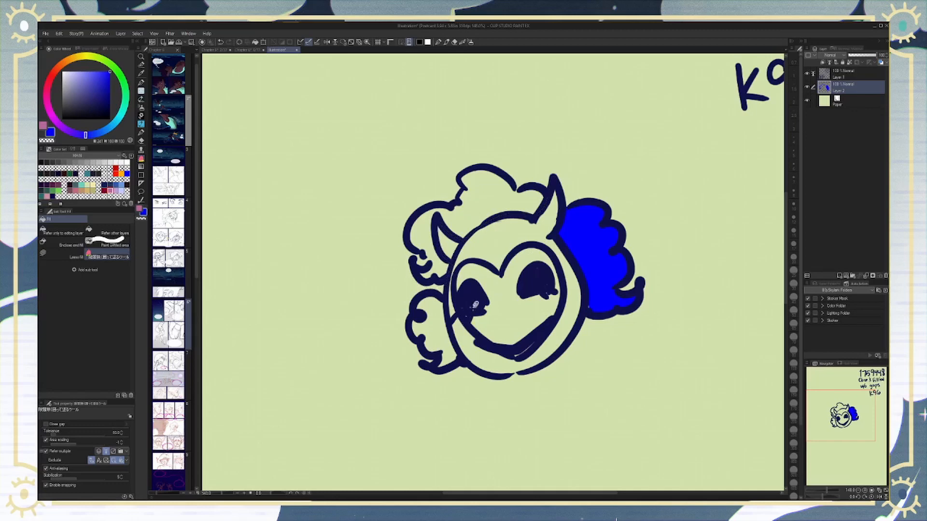
{"action": "left_click", "coordinate": [808, 74]}
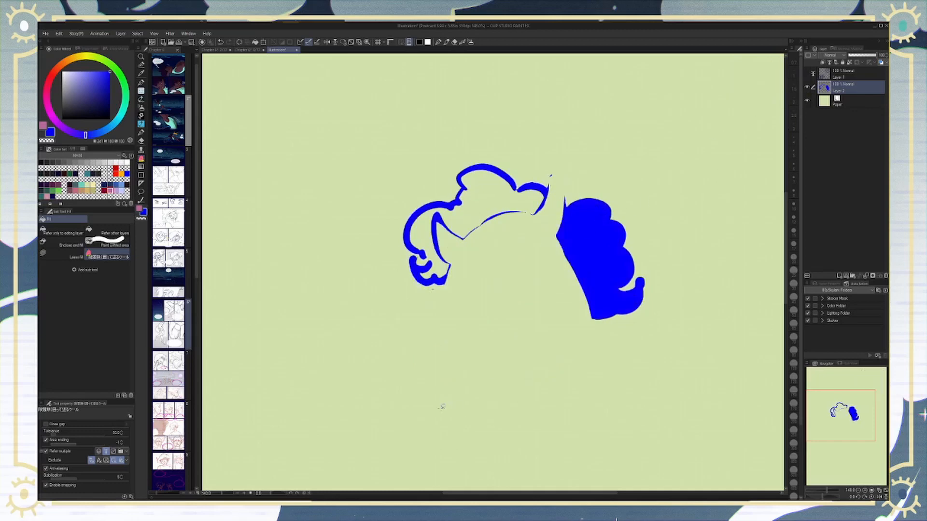
{"action": "left_click", "coordinate": [808, 75]}
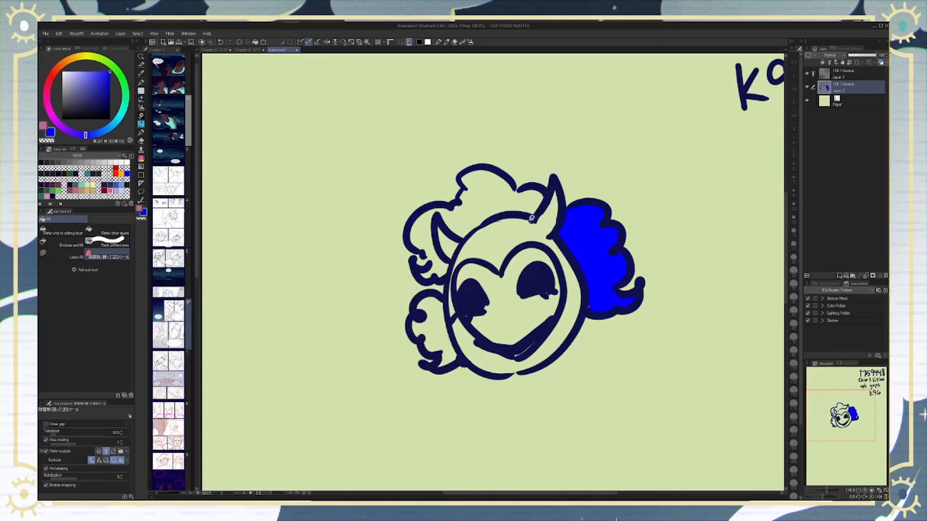
Step: Fill the lower-left hair section bright blue, and enable Close gap to fill the open top hair section
{"action": "mouse_move", "coordinate": [489, 218]}
{"action": "left_mouse_down"}
{"action": "mouse_move", "coordinate": [542, 209]}
{"action": "mouse_move", "coordinate": [541, 175]}
{"action": "mouse_move", "coordinate": [499, 150]}
{"action": "mouse_move", "coordinate": [423, 180]}
{"action": "mouse_move", "coordinate": [396, 251]}
{"action": "mouse_move", "coordinate": [425, 286]}
{"action": "mouse_move", "coordinate": [443, 283]}
{"action": "mouse_move", "coordinate": [455, 268]}
{"action": "mouse_move", "coordinate": [435, 229]}
{"action": "mouse_move", "coordinate": [464, 243]}
{"action": "mouse_move", "coordinate": [502, 220]}
{"action": "left_mouse_up"}
{"action": "mouse_move", "coordinate": [448, 288]}
{"action": "left_mouse_down"}
{"action": "mouse_move", "coordinate": [430, 375]}
{"action": "mouse_move", "coordinate": [453, 289]}
{"action": "left_mouse_up"}
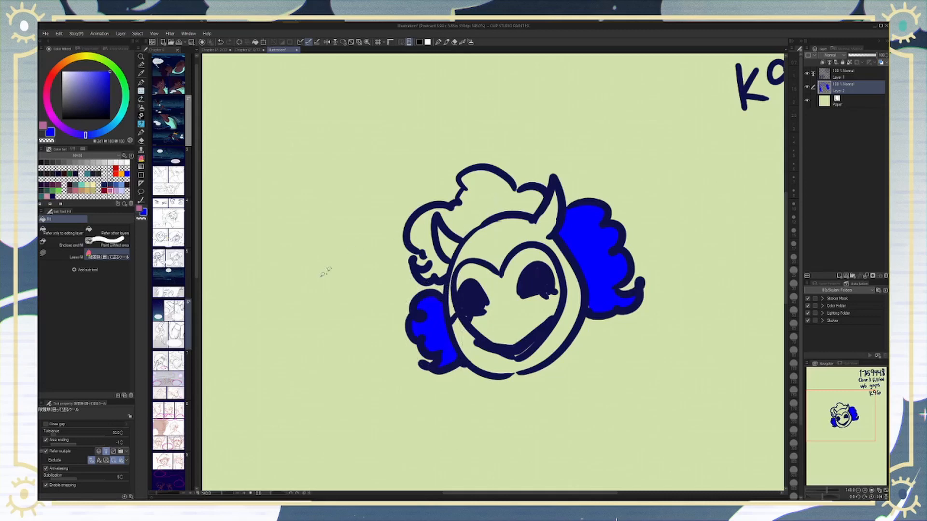
{"action": "left_click", "coordinate": [61, 424]}
{"action": "mouse_move", "coordinate": [441, 255]}
{"action": "left_mouse_down"}
{"action": "mouse_move", "coordinate": [417, 280]}
{"action": "mouse_move", "coordinate": [451, 263]}
{"action": "mouse_move", "coordinate": [433, 220]}
{"action": "mouse_move", "coordinate": [477, 235]}
{"action": "mouse_move", "coordinate": [541, 213]}
{"action": "mouse_move", "coordinate": [516, 163]}
{"action": "mouse_move", "coordinate": [393, 253]}
{"action": "mouse_move", "coordinate": [454, 296]}
{"action": "left_mouse_up"}
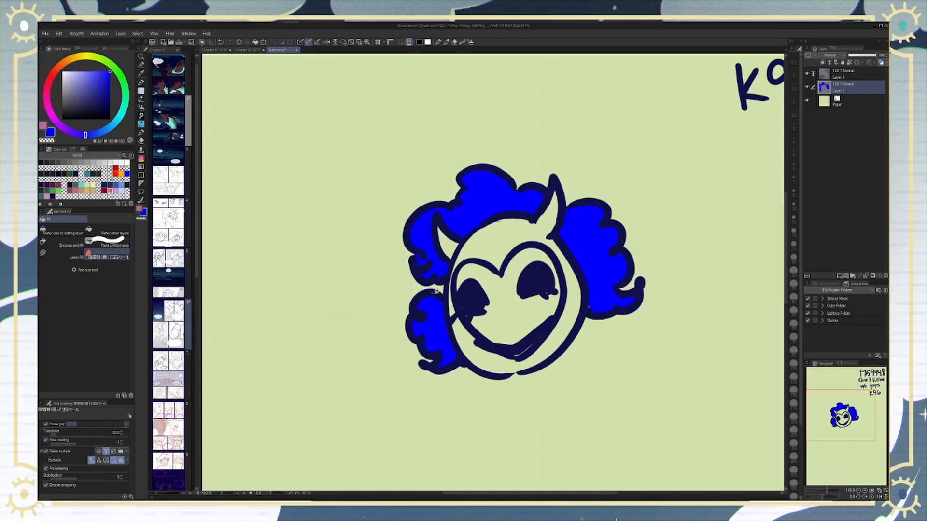
Step: Turn off Close gap and delete the layer holding the blue hair fills
{"action": "left_click", "coordinate": [56, 425]}
{"action": "key", "text": "ctrl+0"}
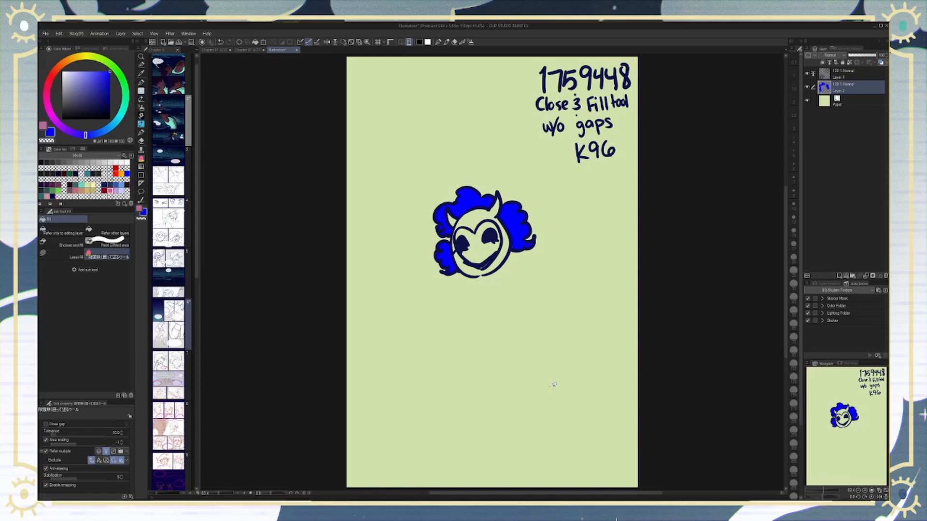
{"action": "left_click", "coordinate": [841, 78]}
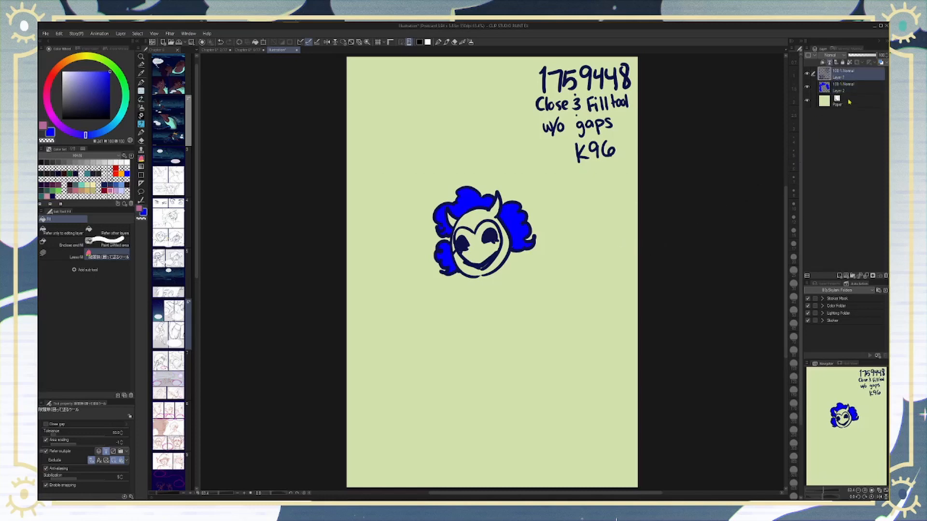
{"action": "left_click", "coordinate": [849, 89]}
{"action": "left_click", "coordinate": [885, 276]}
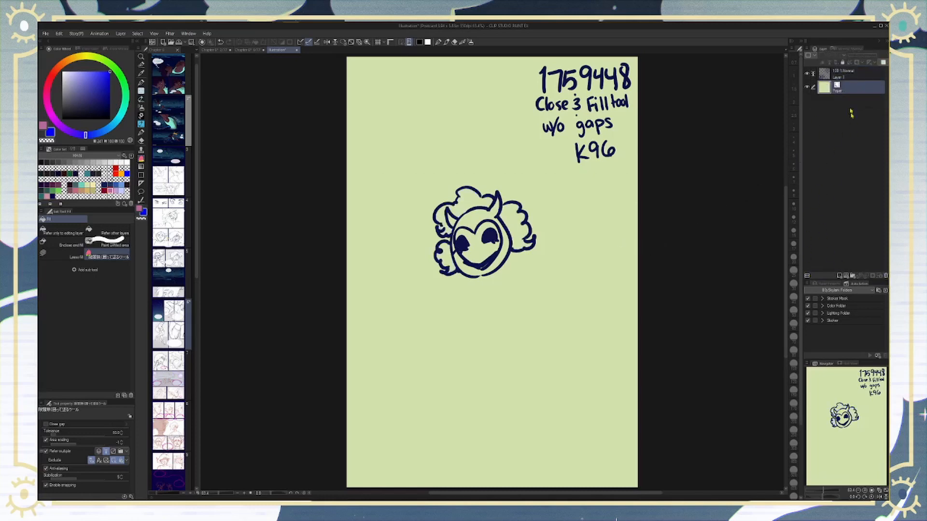
Step: Select the character's line art with a rectangle, move it to the page's upper-left area, and deselect it
{"action": "key", "text": "m"}
{"action": "left_click_drag", "start_coordinate": [390, 148], "coordinate": [549, 290]}
{"action": "key", "text": "k"}
{"action": "mouse_move", "coordinate": [516, 249]}
{"action": "left_mouse_down"}
{"action": "mouse_move", "coordinate": [461, 175]}
{"action": "mouse_move", "coordinate": [459, 149]}
{"action": "left_mouse_up"}
{"action": "key", "text": "ctrl+d"}
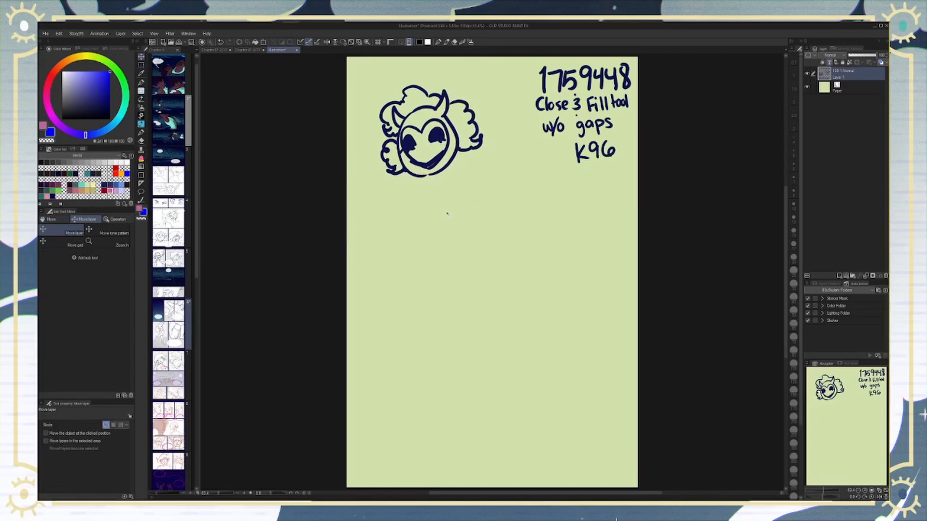
Step: Duplicate the character directly below the original using a rectangular selection, and deselect it
{"action": "key", "text": "m"}
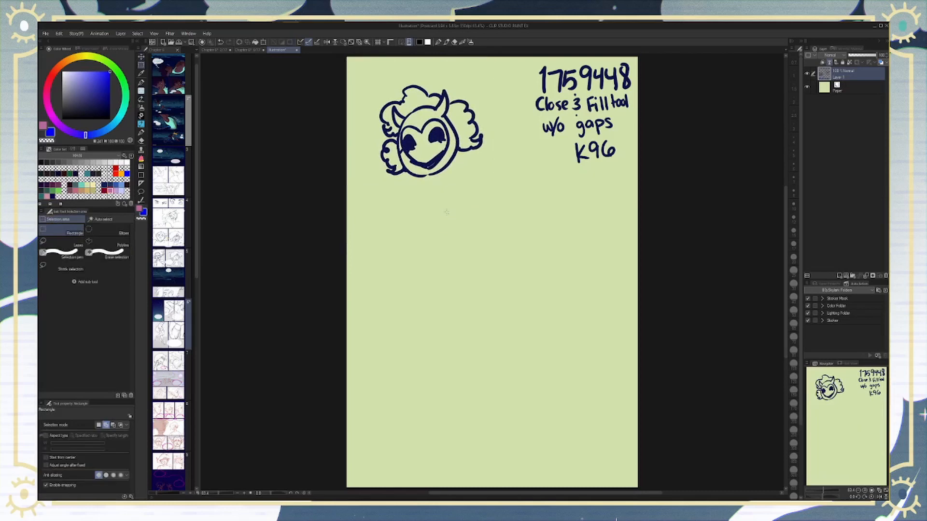
{"action": "left_click_drag", "start_coordinate": [368, 73], "coordinate": [493, 192]}
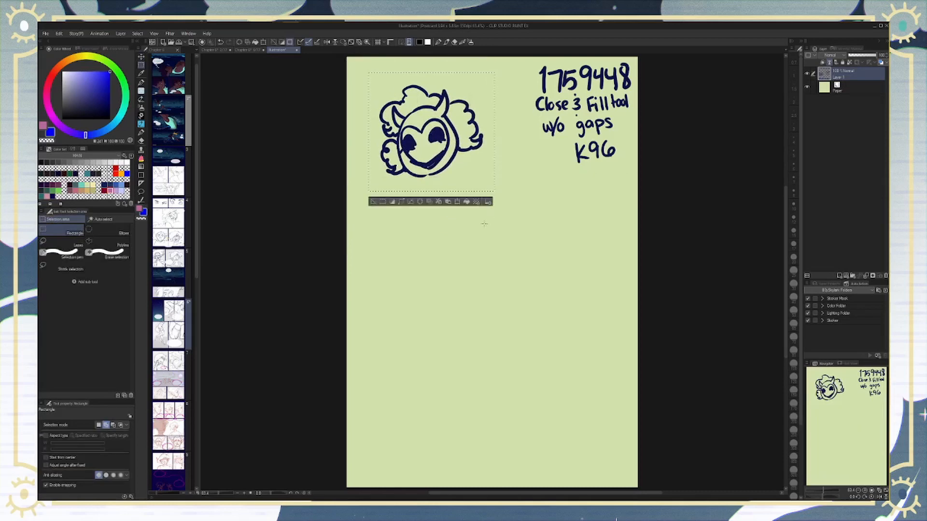
{"action": "key", "text": "k"}
{"action": "left_click_drag", "start_coordinate": [455, 121], "coordinate": [466, 225]}
{"action": "key", "text": "ctrl+d"}
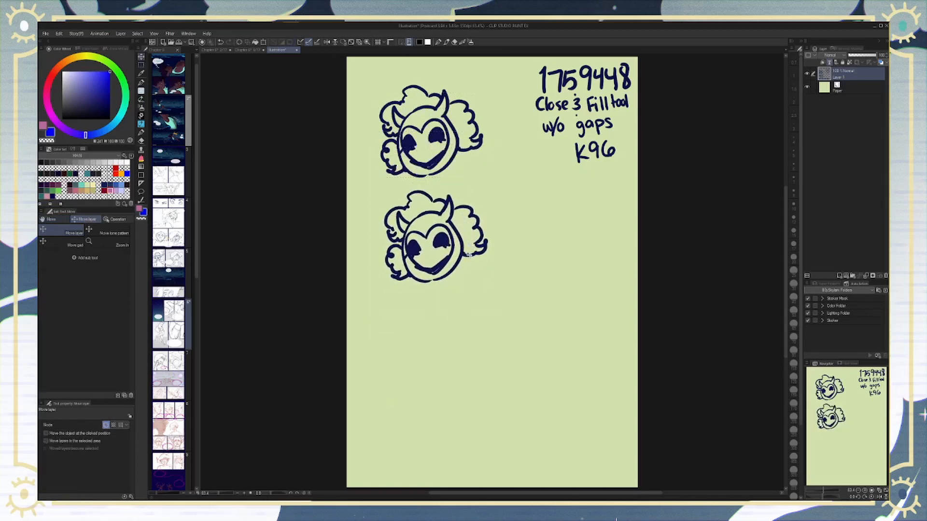
Step: Select both characters and place a duplicate of the pair in the page's lower-right area
{"action": "key", "text": "m"}
{"action": "left_click_drag", "start_coordinate": [364, 64], "coordinate": [505, 292]}
{"action": "key", "text": "k"}
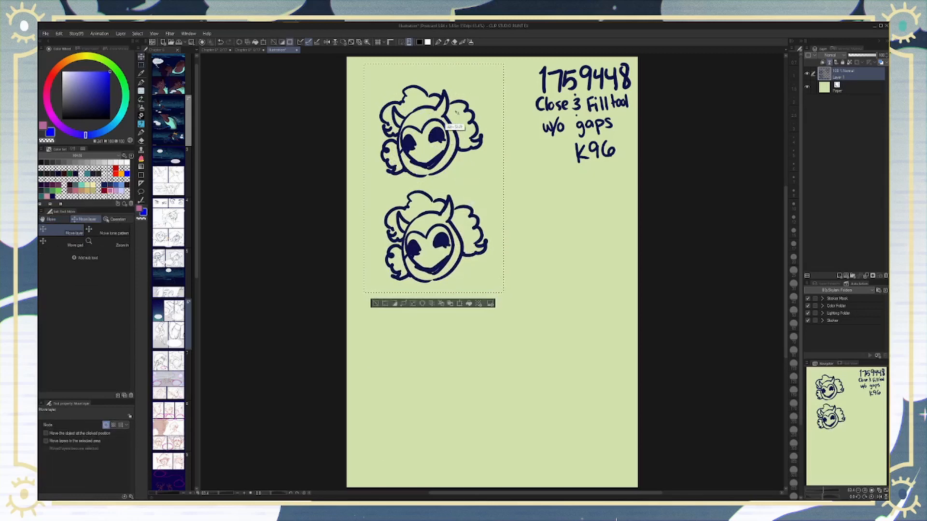
{"action": "left_click_drag", "start_coordinate": [460, 101], "coordinate": [579, 314]}
{"action": "key", "text": "ctrl+d"}
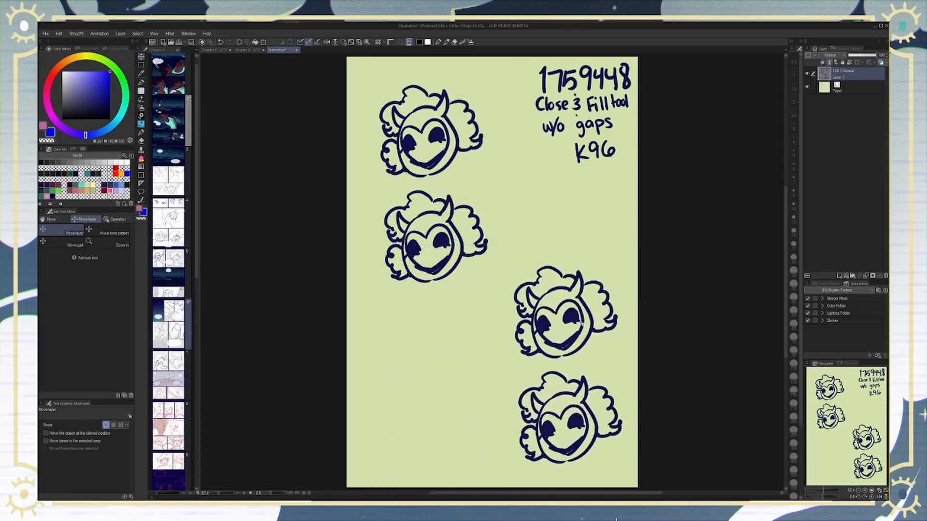
Step: Select the upper-left character with a rectangle, test filling the selection bright blue, and undo the fill
{"action": "key", "text": "m"}
{"action": "left_click_drag", "start_coordinate": [369, 68], "coordinate": [493, 184]}
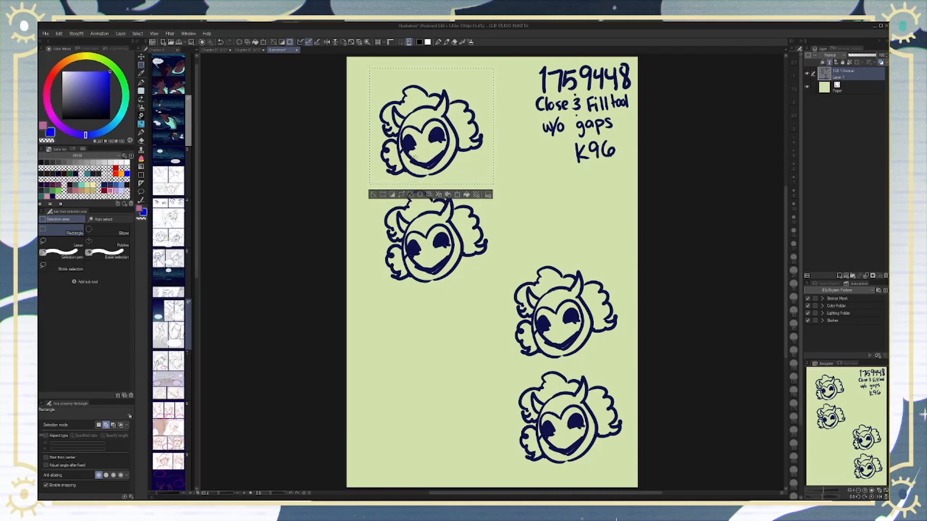
{"action": "left_click", "coordinate": [467, 195]}
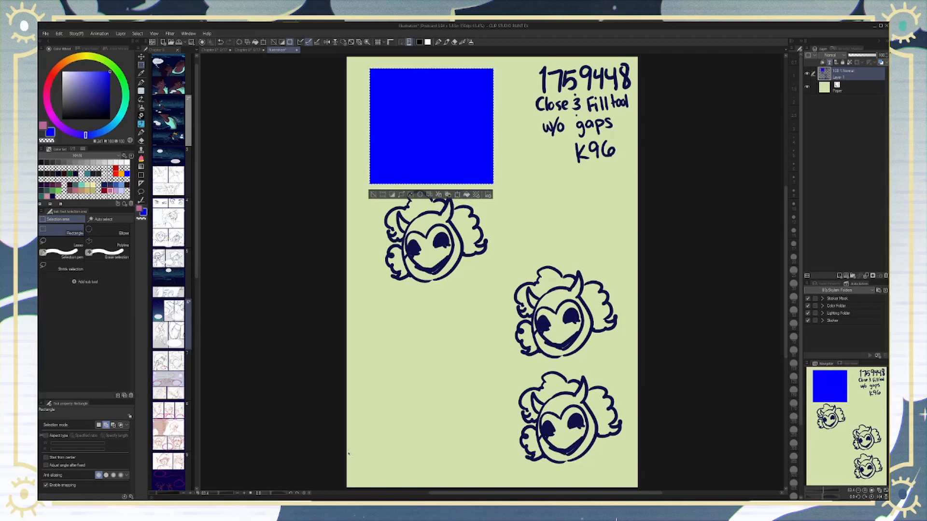
{"action": "key", "text": "ctrl+z"}
{"action": "left_click", "coordinate": [467, 195]}
{"action": "key", "text": "ctrl+z"}
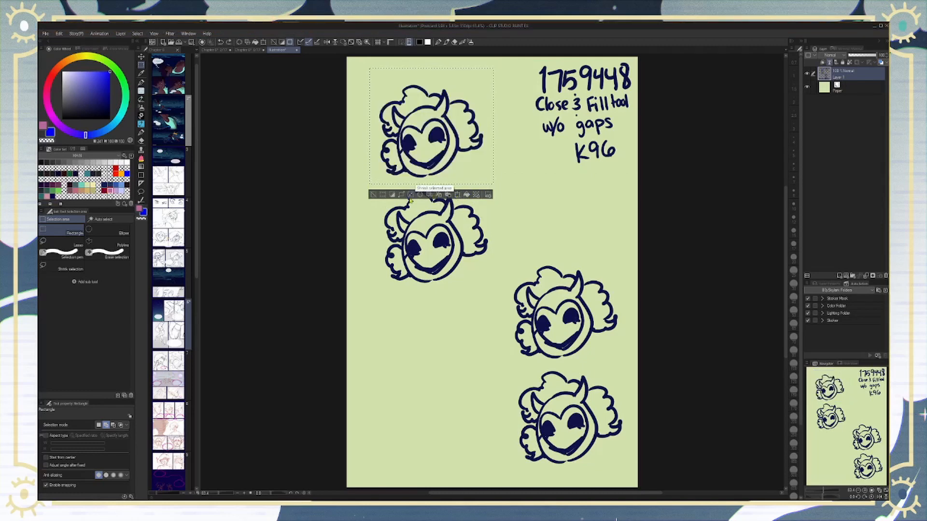
Step: Start a Scale/Rotate transformation of the upper-left character, try enlarging and shrinking it, and undo the trial changes
{"action": "left_click", "coordinate": [457, 198]}
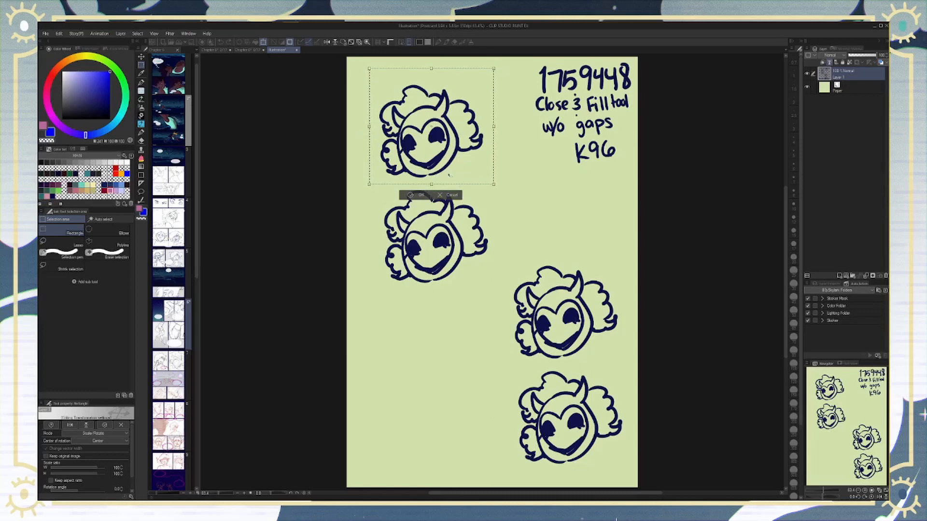
{"action": "mouse_move", "coordinate": [496, 201]}
{"action": "left_mouse_down"}
{"action": "mouse_move", "coordinate": [427, 123]}
{"action": "mouse_move", "coordinate": [665, 418]}
{"action": "mouse_move", "coordinate": [658, 393]}
{"action": "mouse_move", "coordinate": [667, 360]}
{"action": "mouse_move", "coordinate": [673, 367]}
{"action": "mouse_move", "coordinate": [465, 157]}
{"action": "mouse_move", "coordinate": [474, 165]}
{"action": "left_mouse_up"}
{"action": "key", "text": "ctrl+z"}
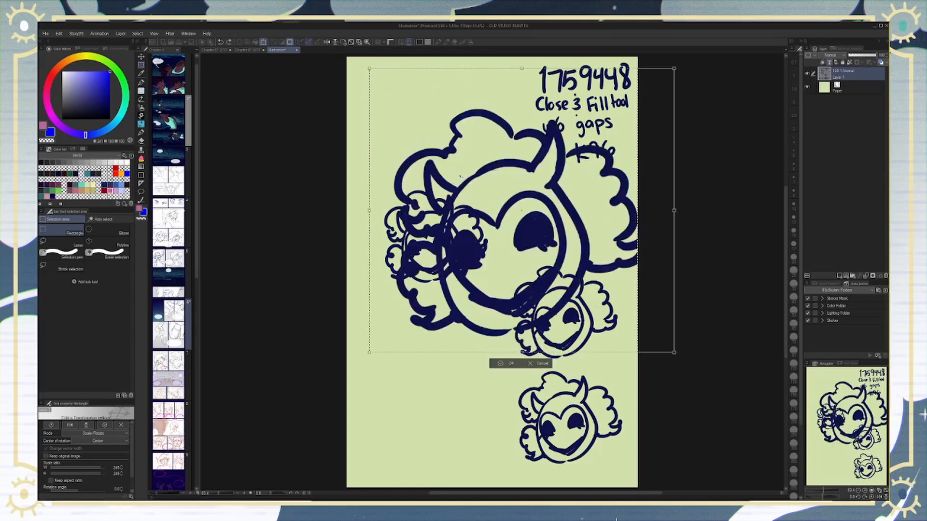
{"action": "key", "text": "ctrl+z"}
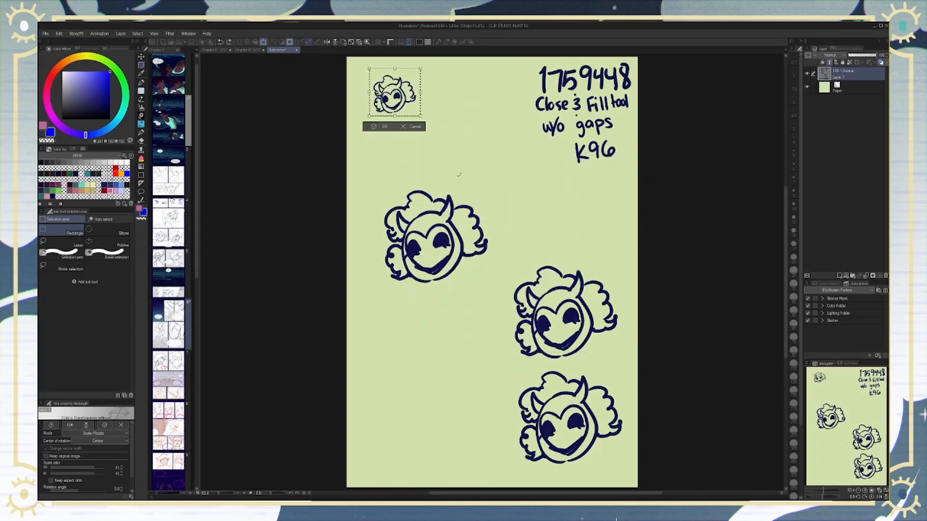
{"action": "key", "text": "ctrl+z"}
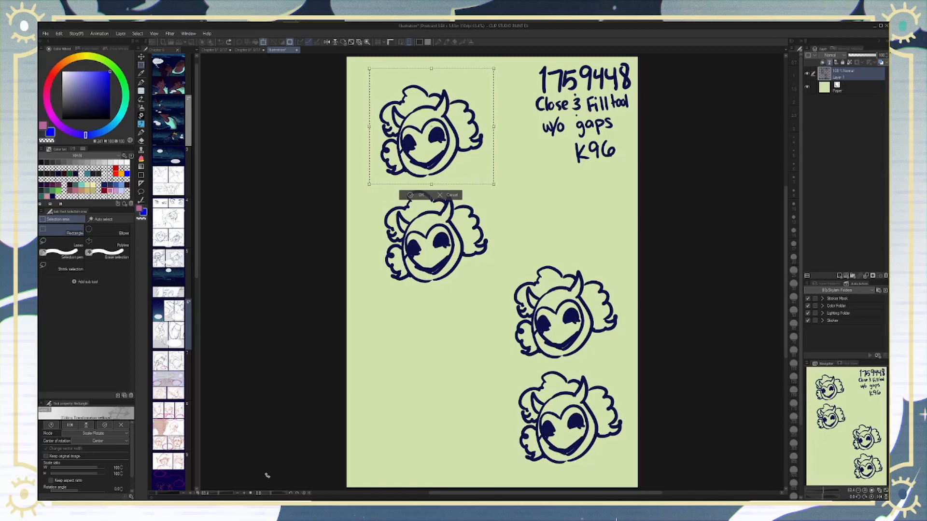
Step: Shrink the upper-left character and rotate it clockwise in Scale/Rotate mode, apply the transformation, and deselect it
{"action": "left_click_drag", "start_coordinate": [94, 400], "coordinate": [83, 290]}
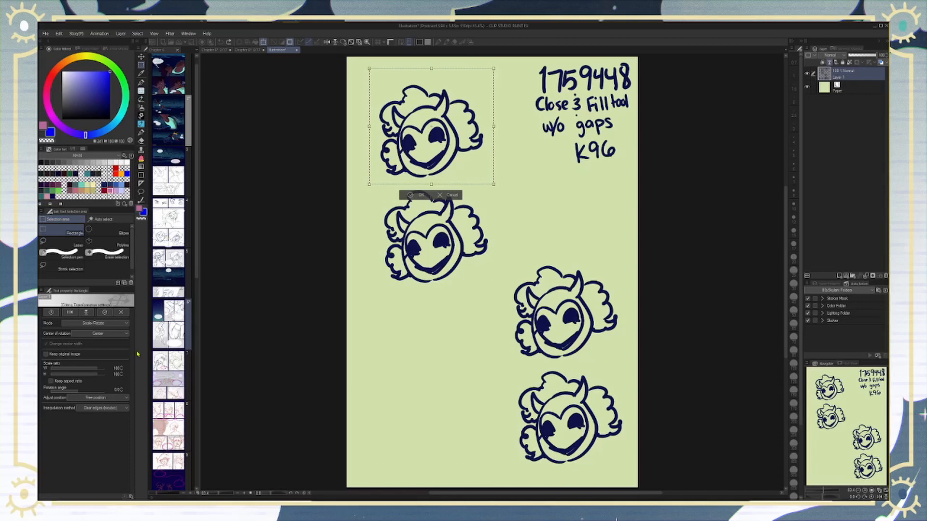
{"action": "left_click", "coordinate": [124, 323]}
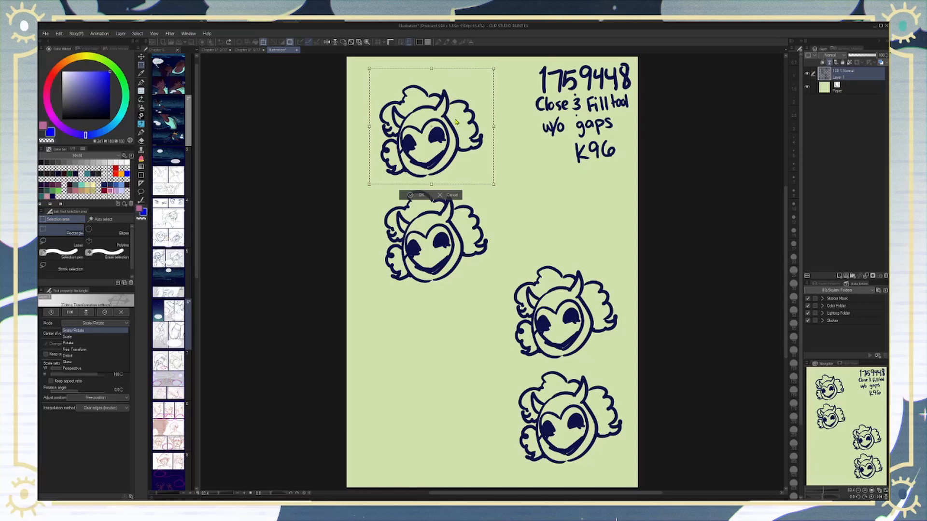
{"action": "left_click", "coordinate": [463, 140]}
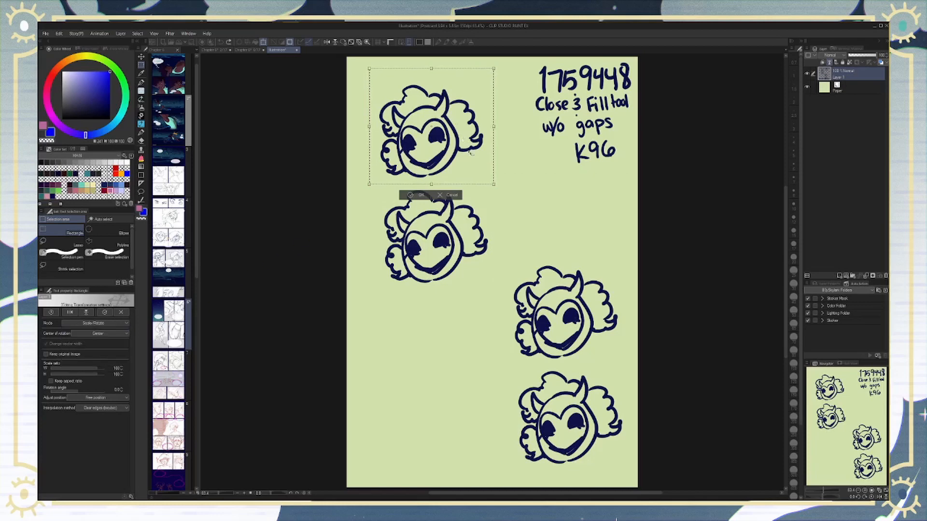
{"action": "left_click_drag", "start_coordinate": [493, 184], "coordinate": [436, 173]}
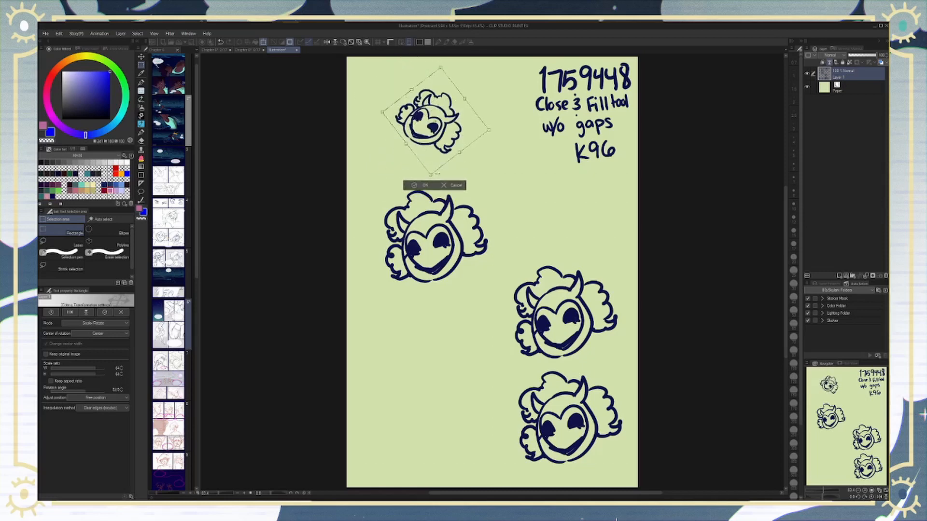
{"action": "left_click", "coordinate": [420, 185]}
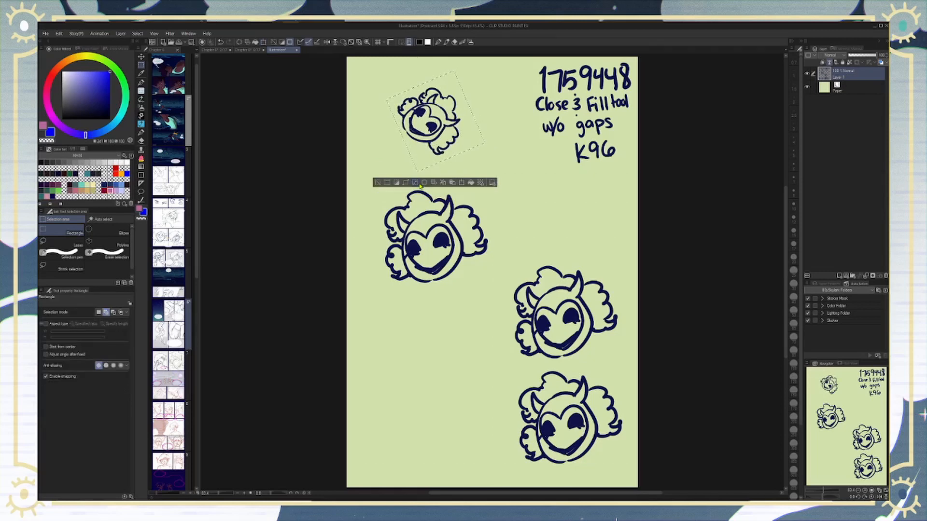
{"action": "key", "text": "ctrl+d"}
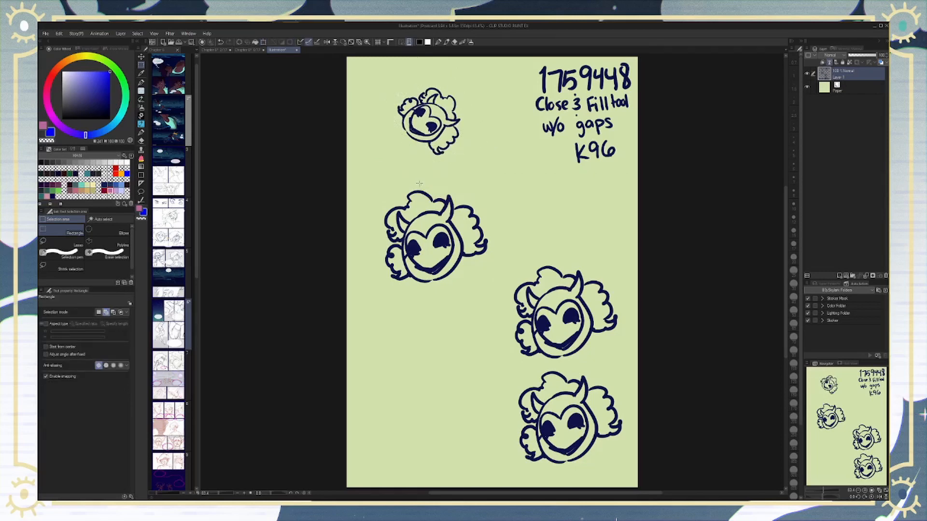
{"action": "key", "text": "m"}
{"action": "left_click_drag", "start_coordinate": [368, 170], "coordinate": [431, 234]}
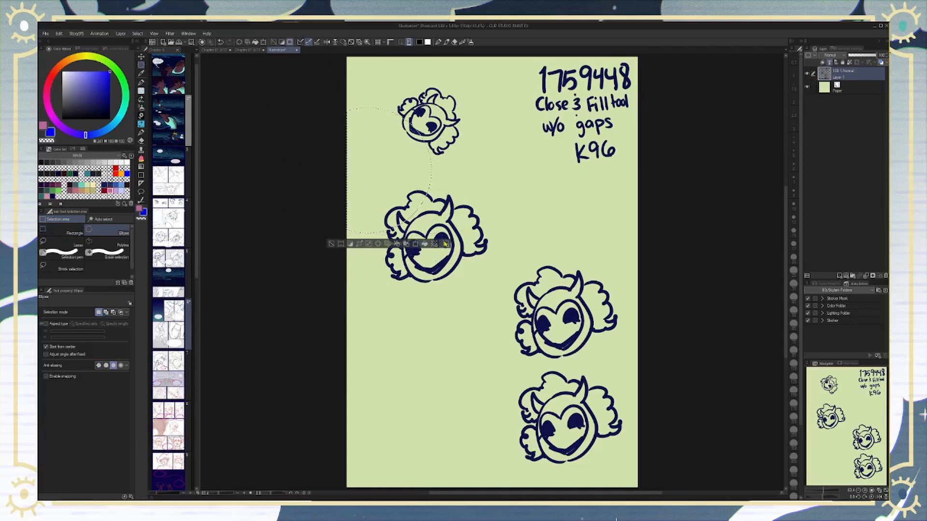
{"action": "key", "text": "ctrl+d"}
{"action": "key", "text": "m"}
Step: Select the character below the shrunken one with a rectangle and set its transformation mode to Free Transform
{"action": "left_click_drag", "start_coordinate": [365, 179], "coordinate": [502, 298]}
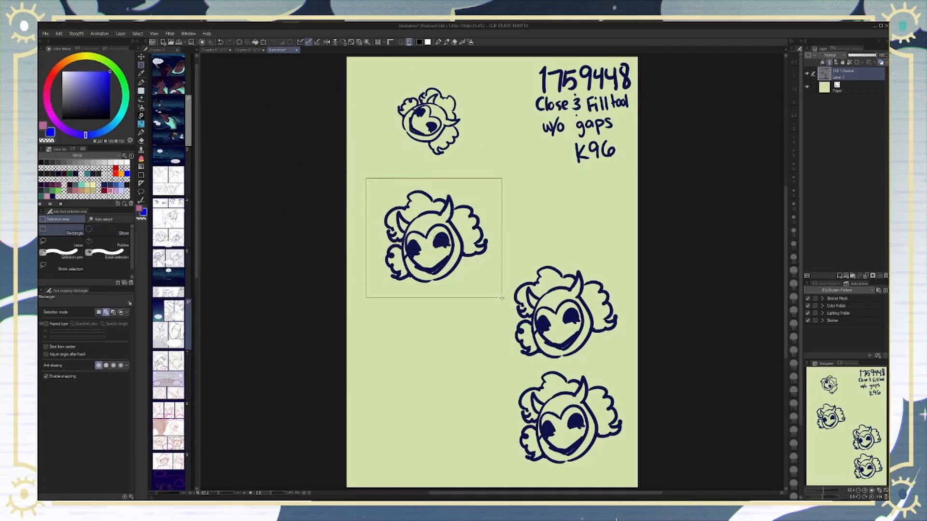
{"action": "left_click", "coordinate": [462, 312]}
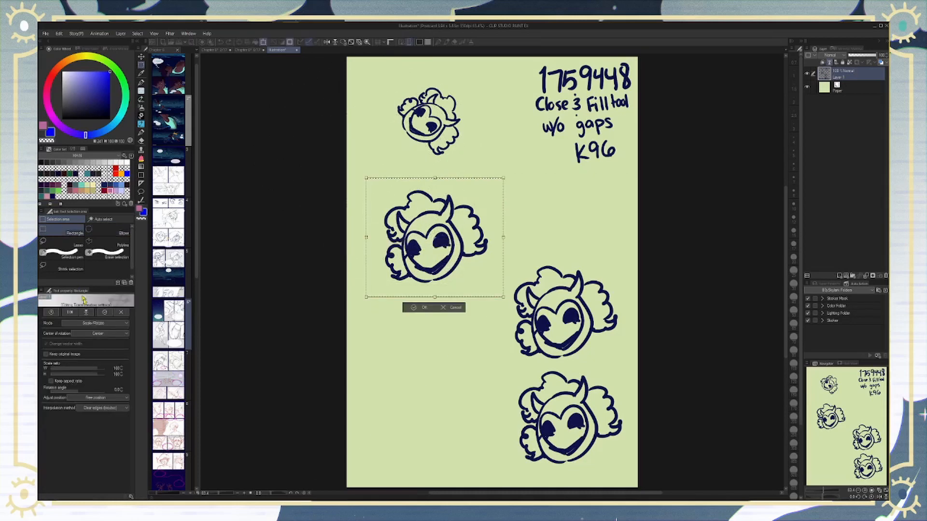
{"action": "left_click", "coordinate": [103, 323]}
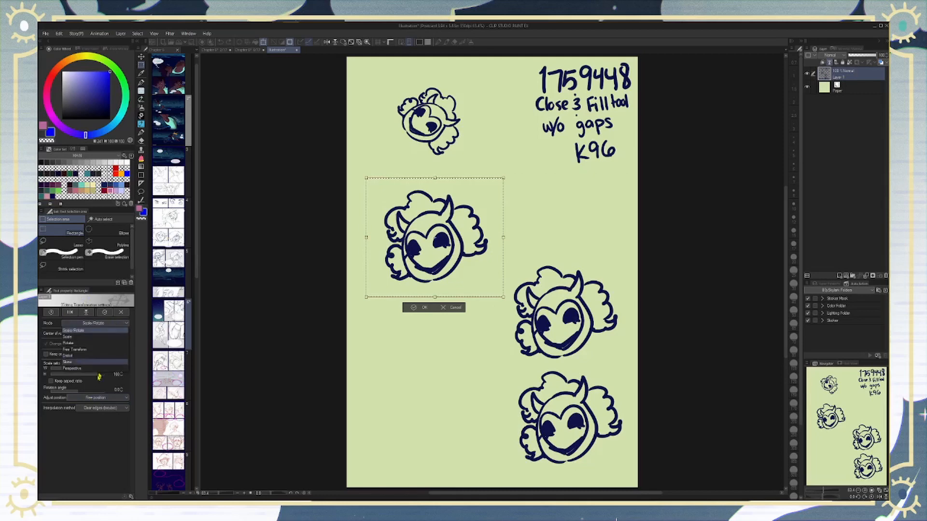
{"action": "left_click", "coordinate": [100, 350]}
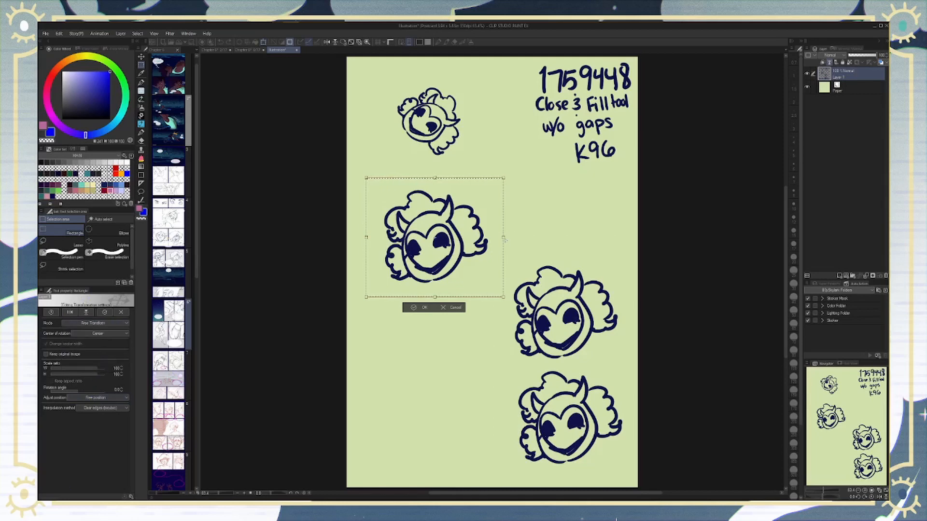
Step: Warp the selected character into a tall, narrow, slanted shape by moving its corners and sides, apply the transformation, and deselect it
{"action": "left_click_drag", "start_coordinate": [504, 180], "coordinate": [463, 219]}
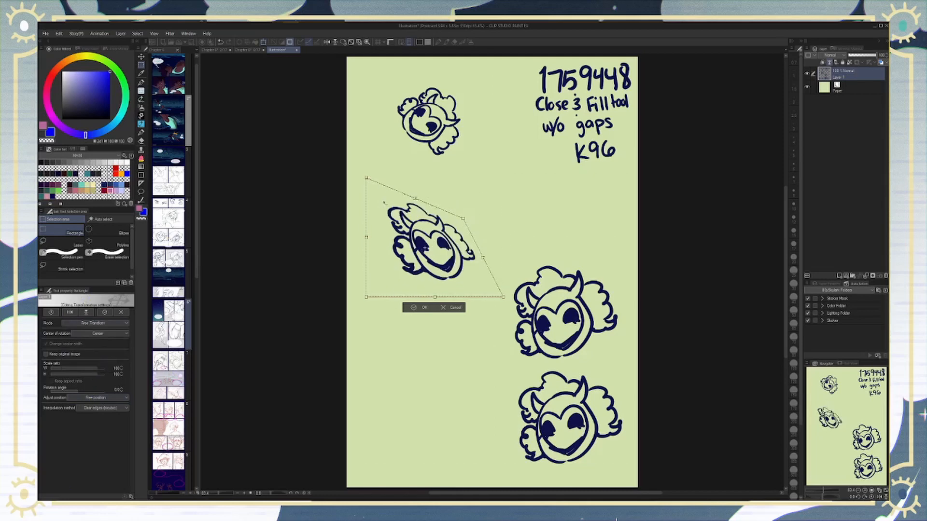
{"action": "left_click_drag", "start_coordinate": [366, 179], "coordinate": [355, 96]}
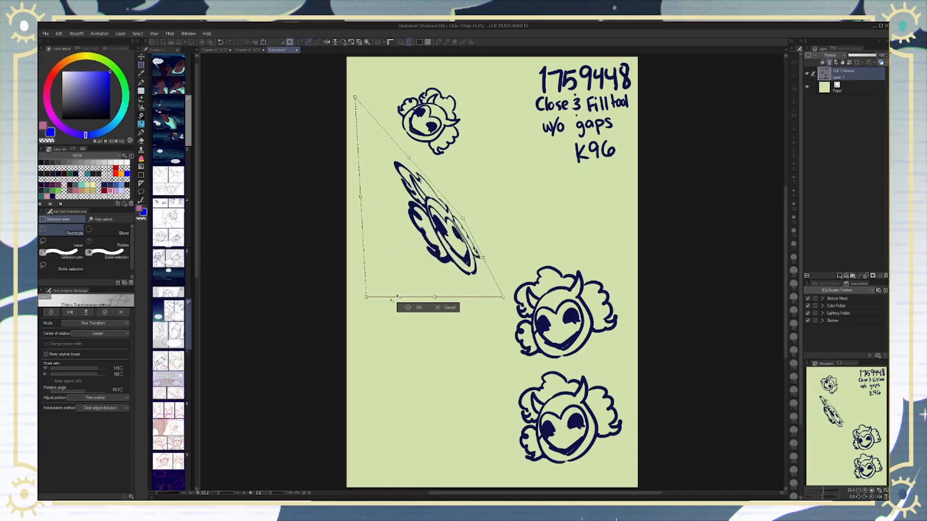
{"action": "left_click_drag", "start_coordinate": [435, 297], "coordinate": [436, 385]}
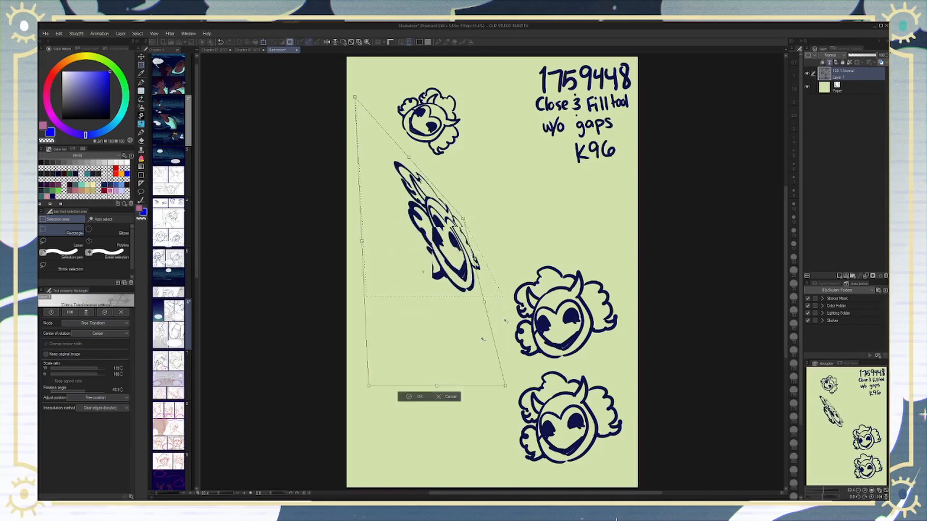
{"action": "left_click_drag", "start_coordinate": [361, 242], "coordinate": [388, 253]}
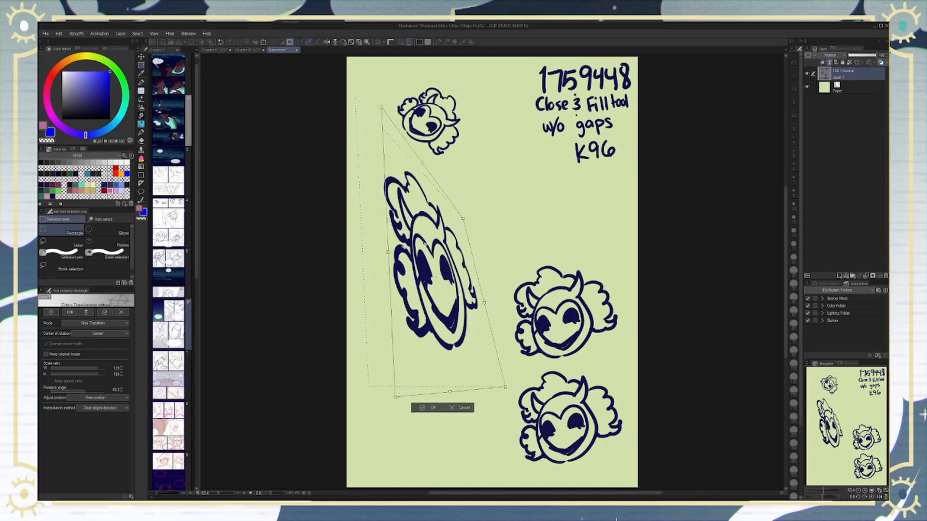
{"action": "left_click_drag", "start_coordinate": [484, 303], "coordinate": [479, 303]}
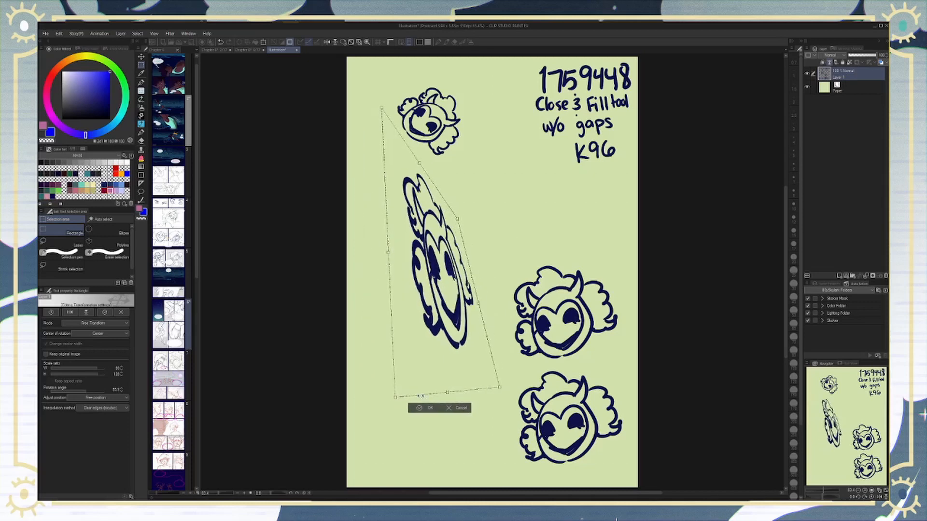
{"action": "left_click_drag", "start_coordinate": [394, 396], "coordinate": [426, 385]}
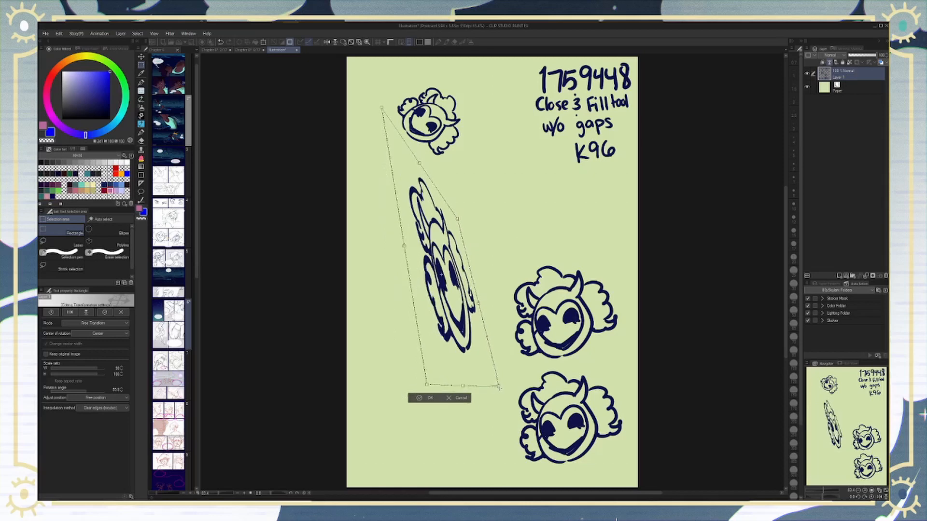
{"action": "left_click_drag", "start_coordinate": [500, 386], "coordinate": [491, 363]}
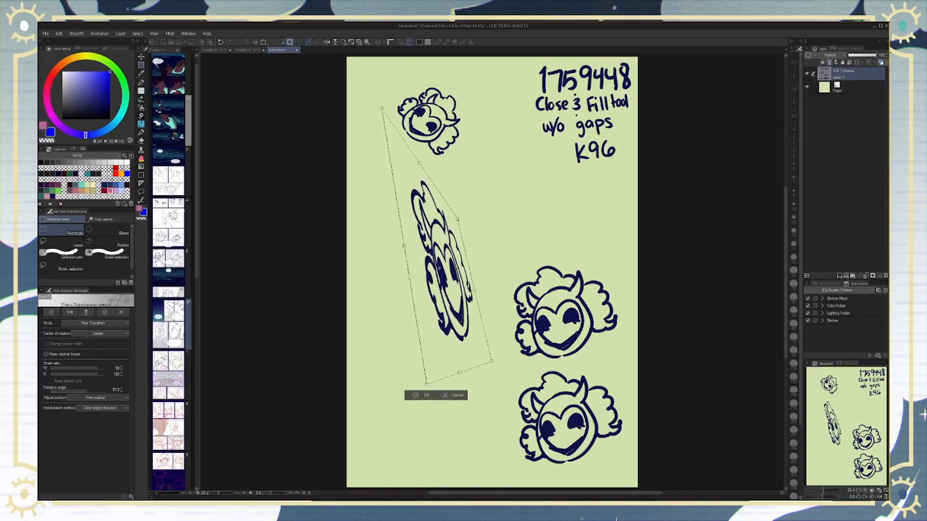
{"action": "left_click_drag", "start_coordinate": [427, 384], "coordinate": [420, 415]}
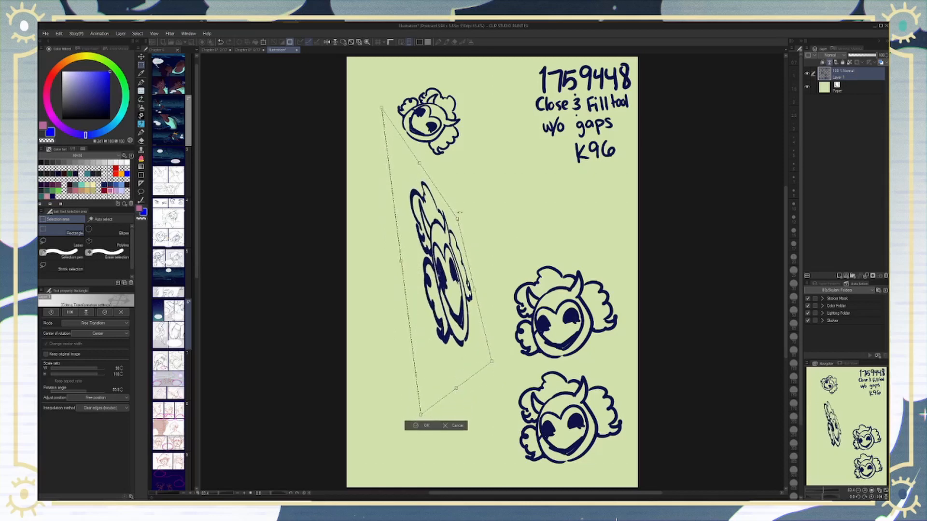
{"action": "left_click_drag", "start_coordinate": [457, 218], "coordinate": [470, 179]}
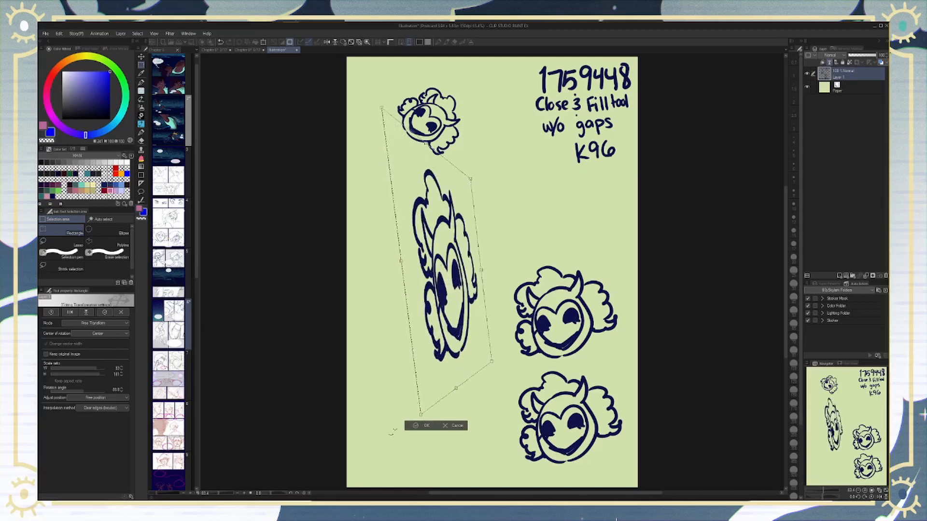
{"action": "left_click", "coordinate": [421, 427]}
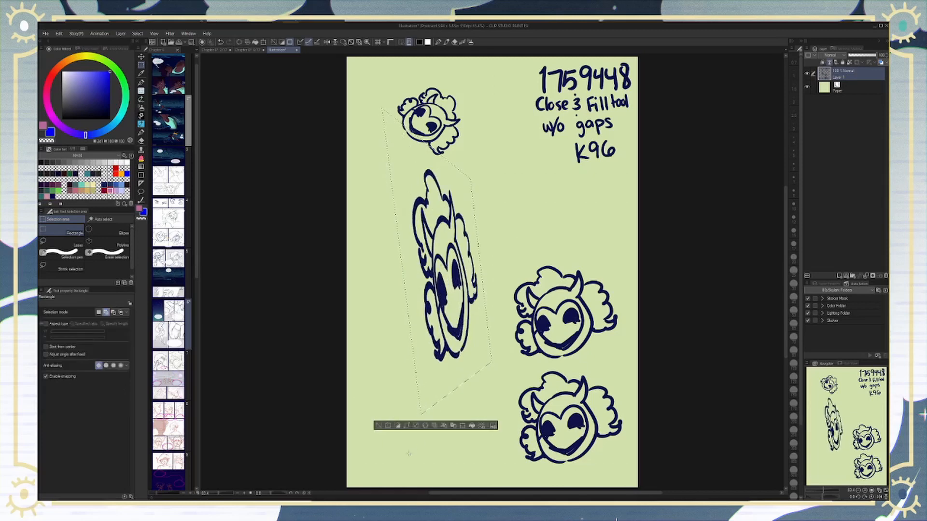
{"action": "left_click", "coordinate": [408, 454]}
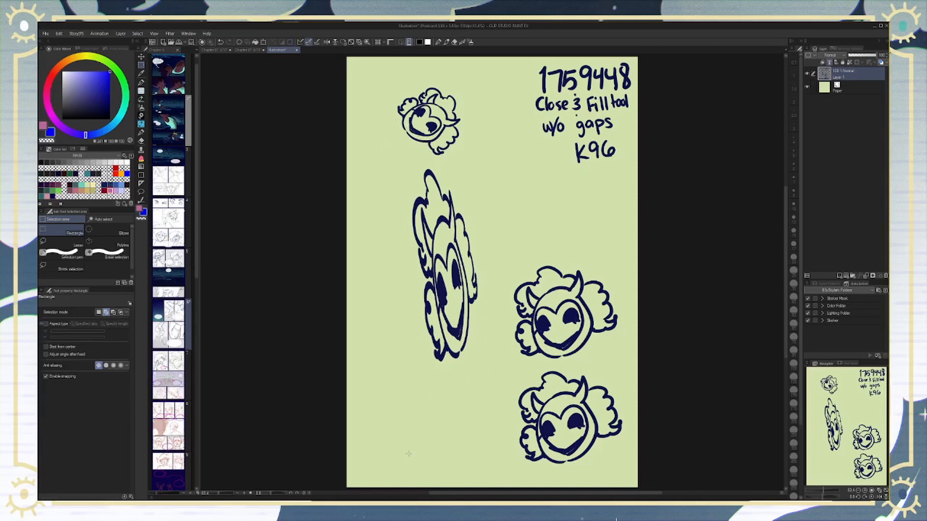
{"action": "left_click", "coordinate": [107, 231]}
{"action": "left_click_drag", "start_coordinate": [496, 241], "coordinate": [604, 351]}
{"action": "key", "text": "ctrl+d"}
{"action": "left_click", "coordinate": [72, 231]}
{"action": "left_click_drag", "start_coordinate": [502, 254], "coordinate": [624, 368]}
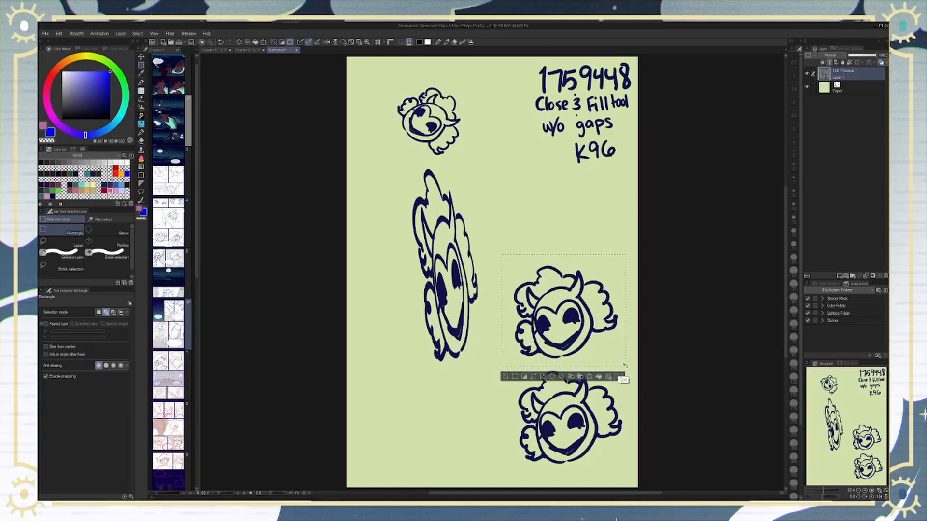
{"action": "key", "text": "ctrl+d"}
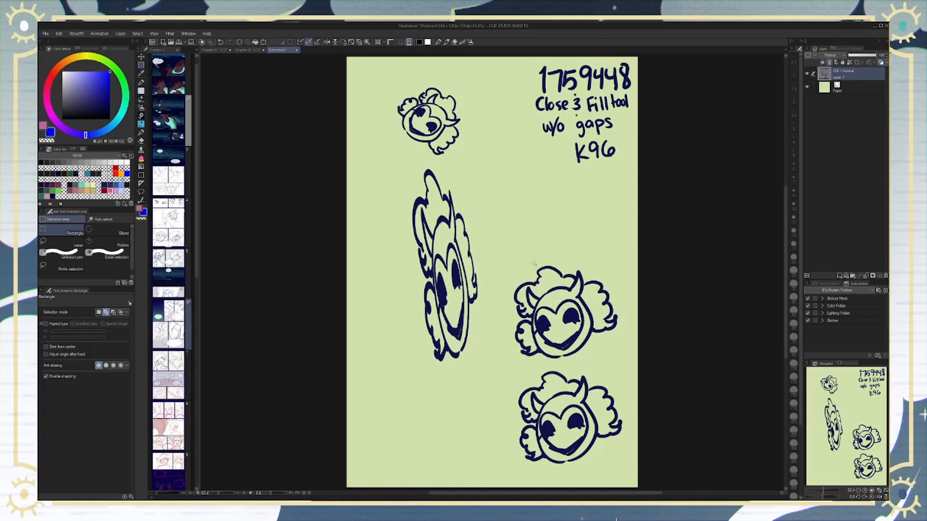
{"action": "key", "text": "m"}
{"action": "left_click_drag", "start_coordinate": [496, 235], "coordinate": [568, 305]}
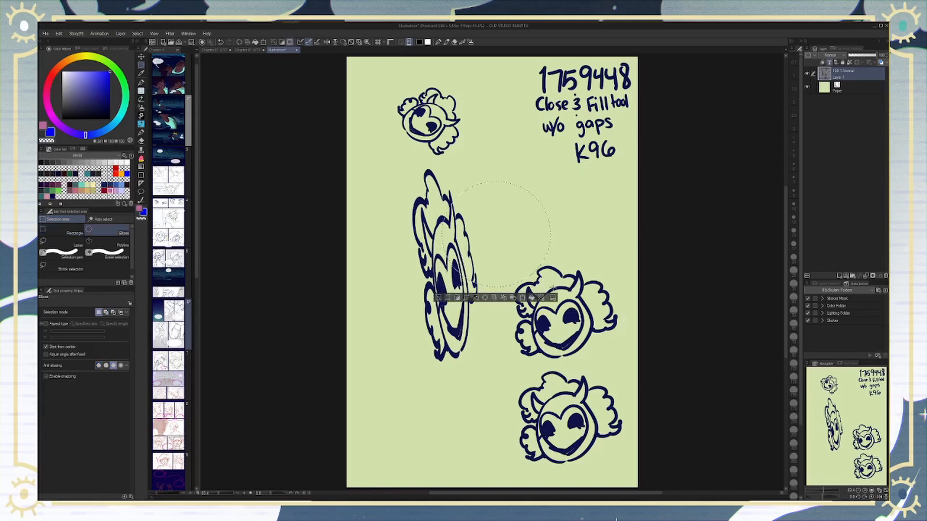
{"action": "key", "text": "ctrl+d"}
{"action": "key", "text": "m"}
Step: Select the upper of the two unmodified characters with a rectangle and set its transformation mode to Distort
{"action": "left_click_drag", "start_coordinate": [501, 245], "coordinate": [626, 363]}
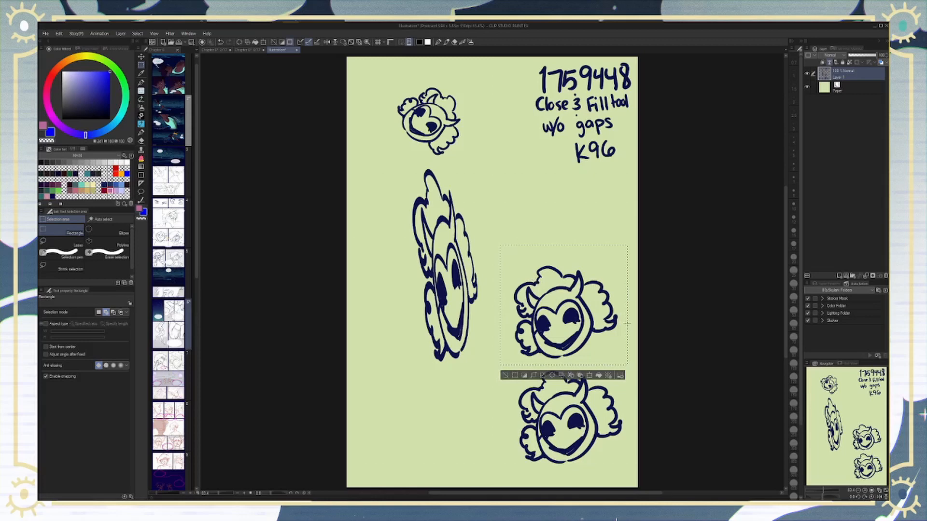
{"action": "left_click", "coordinate": [590, 375]}
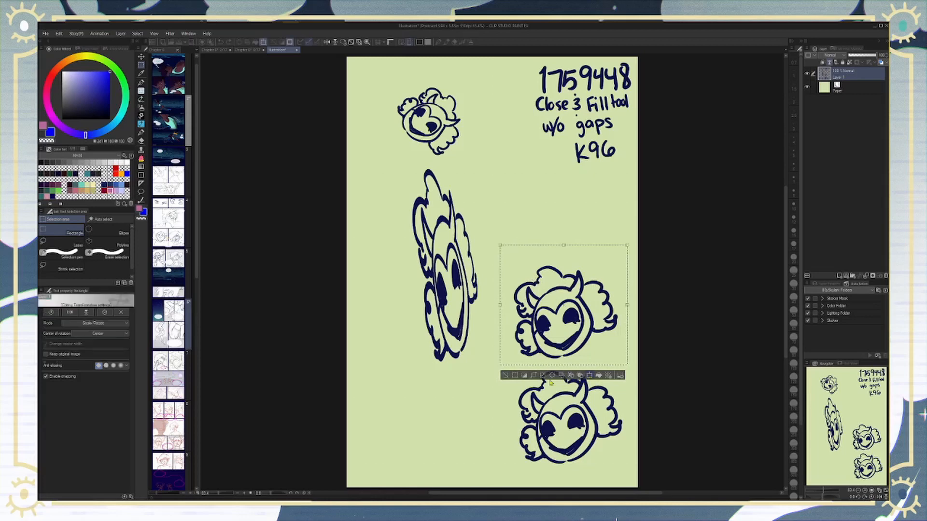
{"action": "left_click", "coordinate": [116, 323]}
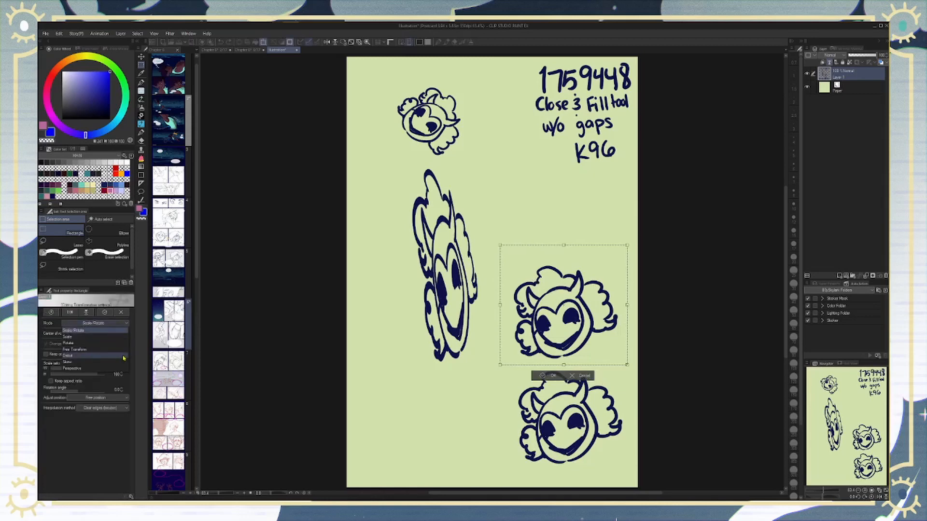
{"action": "left_click", "coordinate": [67, 355]}
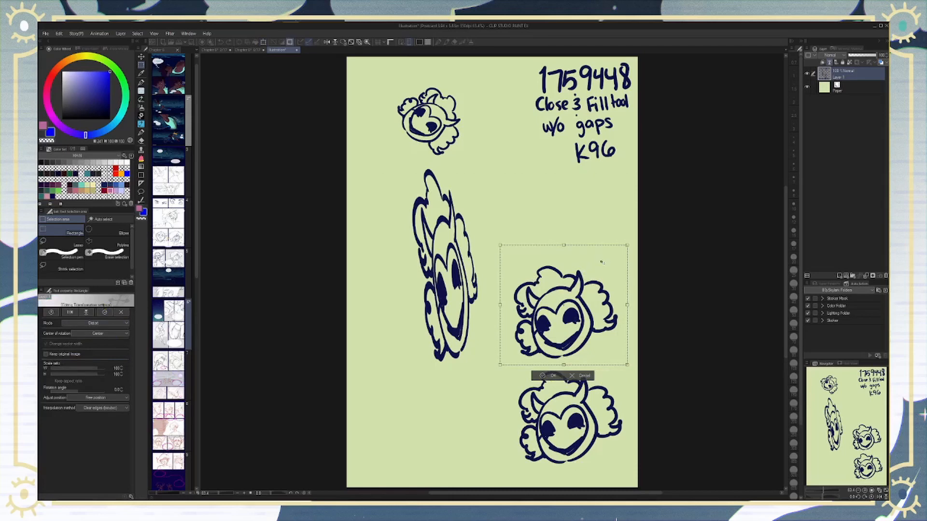
Step: Distort the selected character into a flattened, sideways-stretched shape reaching the tall warped one, apply the transformation, and deselect it
{"action": "left_click_drag", "start_coordinate": [627, 305], "coordinate": [627, 225]}
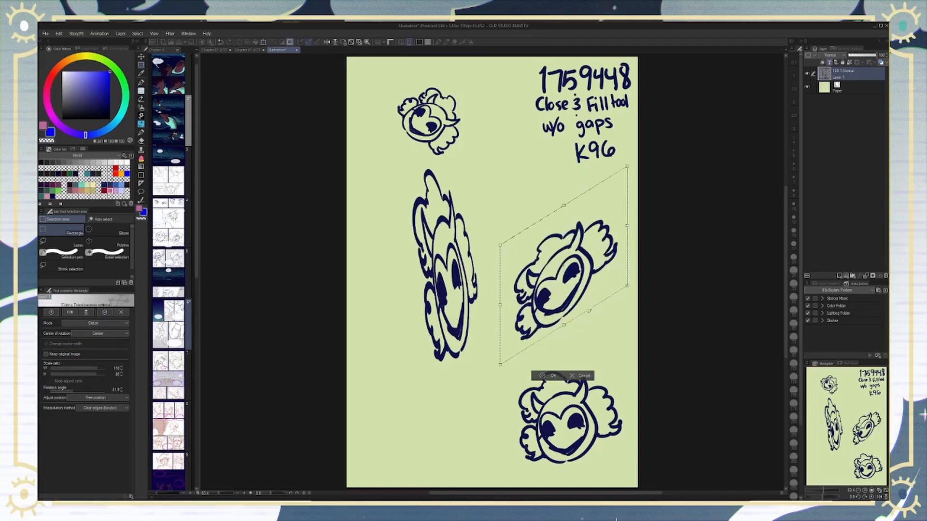
{"action": "left_click_drag", "start_coordinate": [563, 326], "coordinate": [601, 302]}
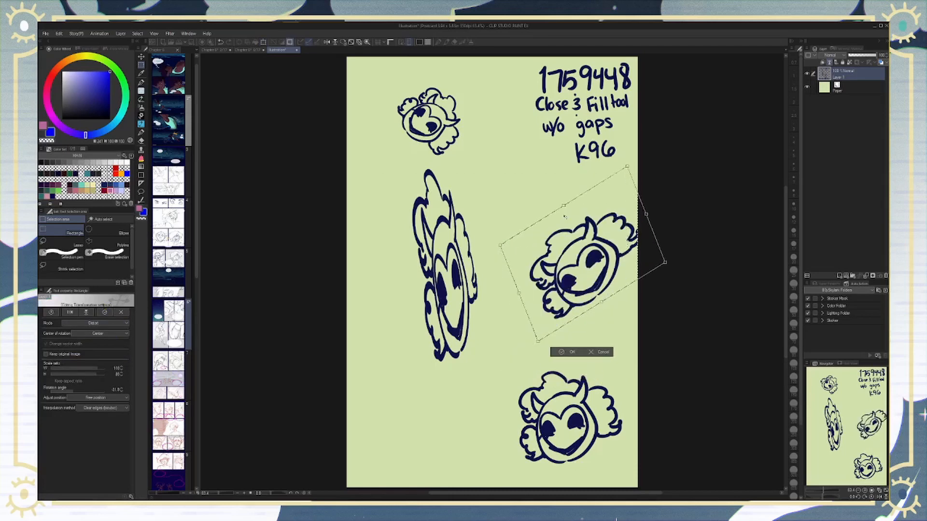
{"action": "left_click_drag", "start_coordinate": [564, 209], "coordinate": [482, 257]}
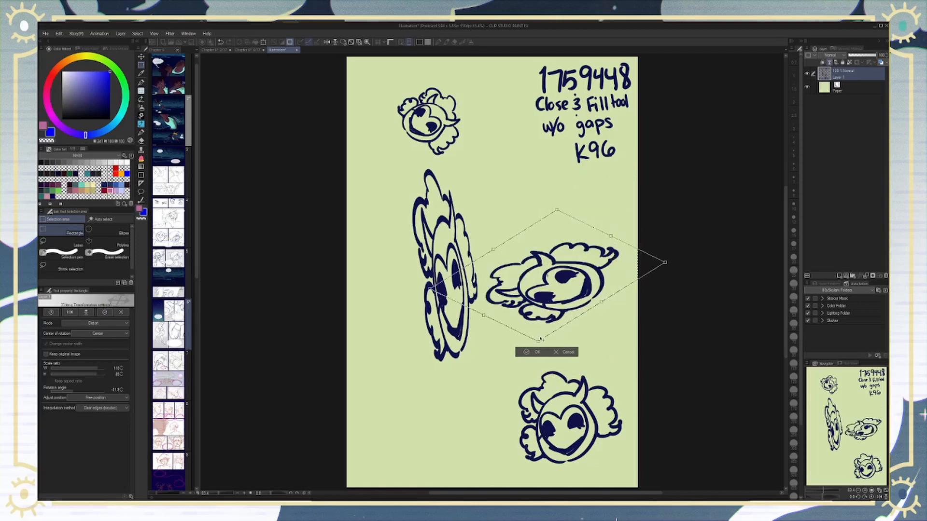
{"action": "left_click_drag", "start_coordinate": [548, 342], "coordinate": [583, 320]}
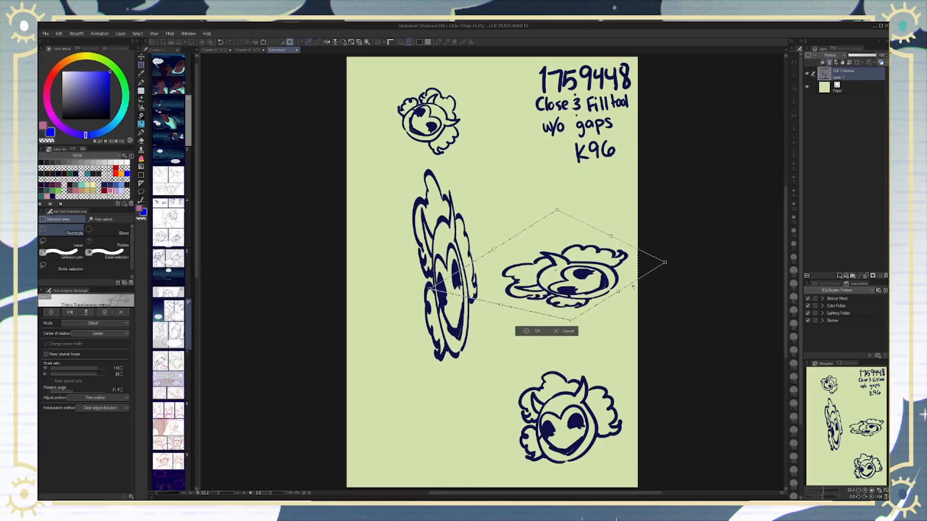
{"action": "left_click_drag", "start_coordinate": [558, 211], "coordinate": [534, 224]}
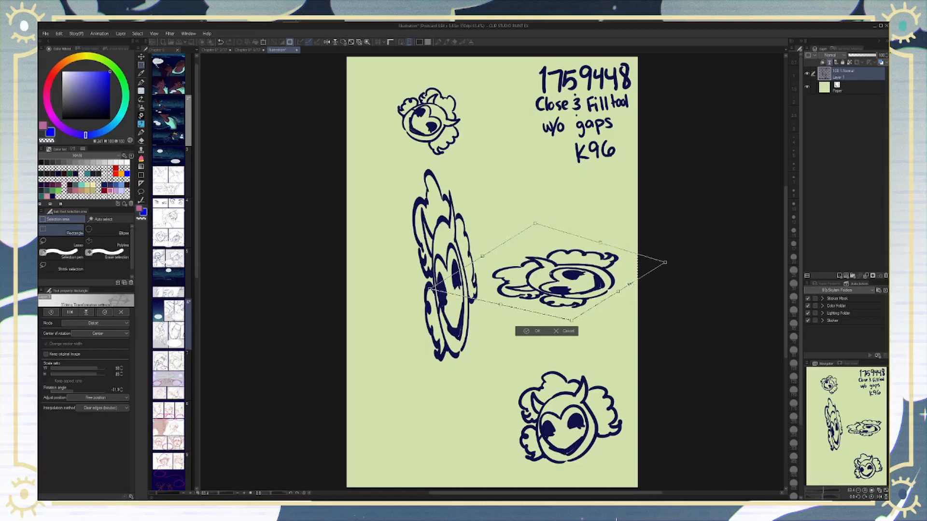
{"action": "left_click_drag", "start_coordinate": [587, 290], "coordinate": [558, 266]}
{"action": "mouse_move", "coordinate": [649, 250]}
{"action": "left_mouse_down"}
{"action": "mouse_move", "coordinate": [647, 214]}
{"action": "mouse_move", "coordinate": [626, 241]}
{"action": "mouse_move", "coordinate": [598, 237]}
{"action": "mouse_move", "coordinate": [675, 233]}
{"action": "mouse_move", "coordinate": [701, 216]}
{"action": "left_mouse_up"}
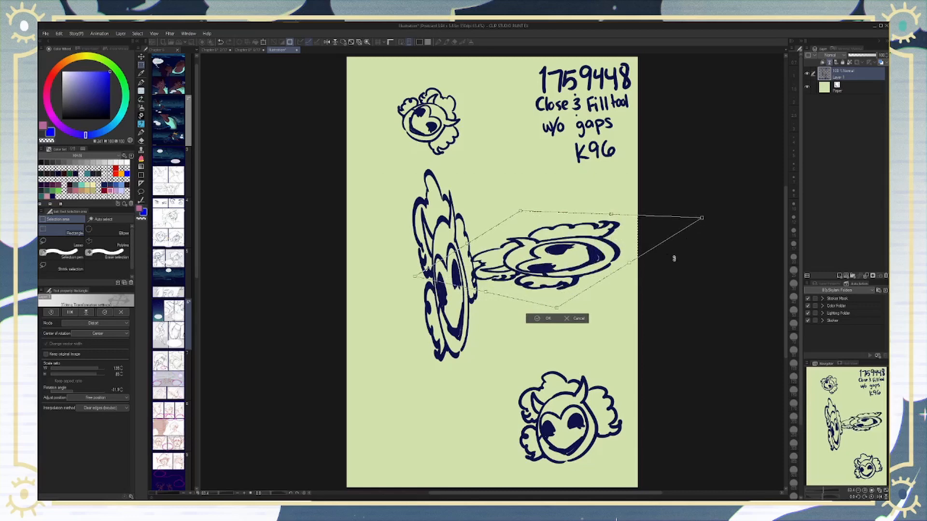
{"action": "left_click_drag", "start_coordinate": [415, 278], "coordinate": [381, 297]}
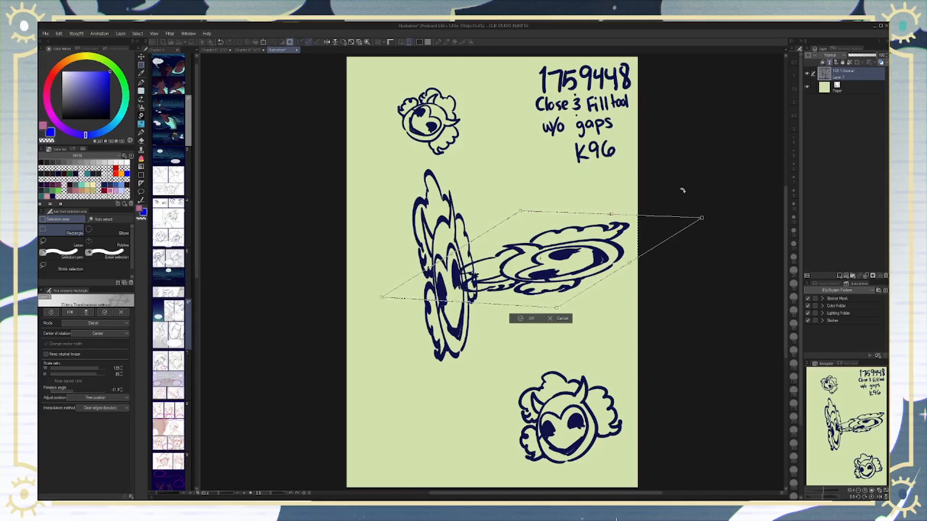
{"action": "key", "text": "Return"}
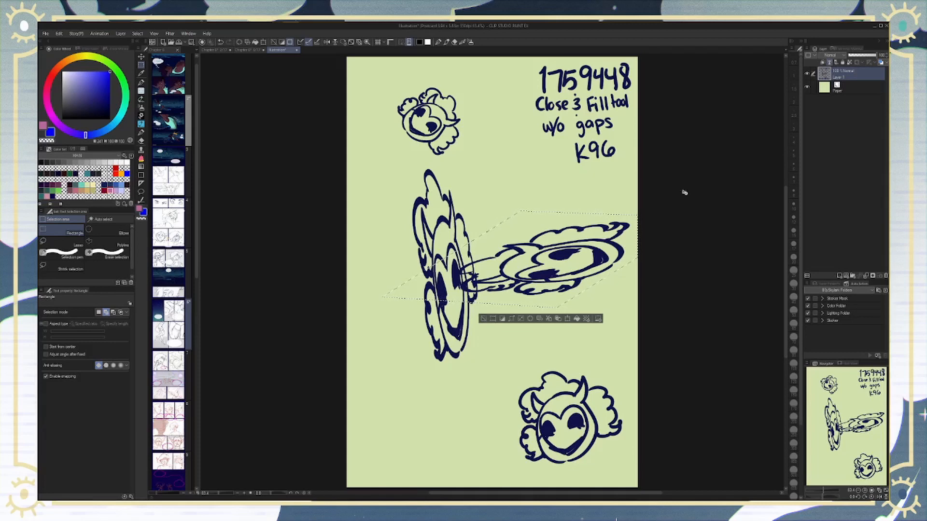
{"action": "key", "text": "ctrl+d"}
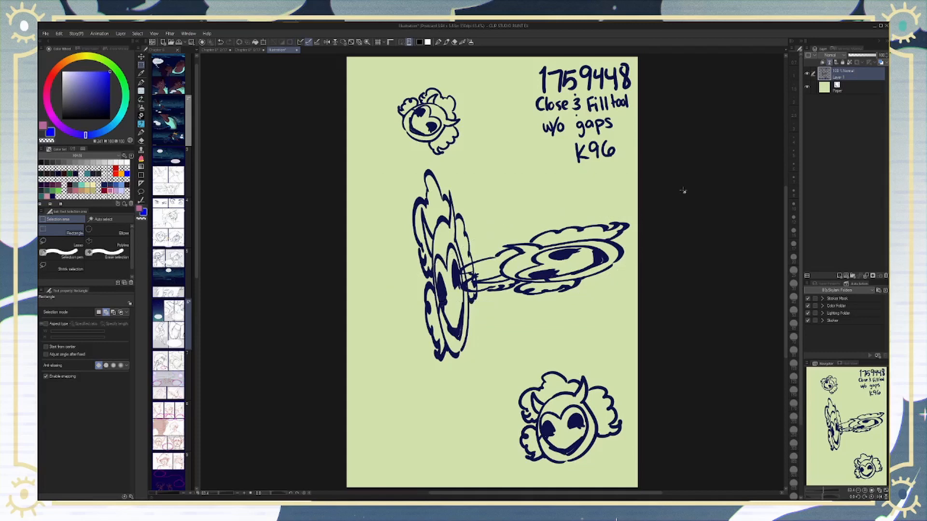
Step: Select the remaining unmodified character at the page's bottom with a rectangle and set its transformation mode to Skew
{"action": "key", "text": "m"}
{"action": "left_click_drag", "start_coordinate": [495, 340], "coordinate": [601, 445]}
{"action": "key", "text": "ctrl+d"}
{"action": "key", "text": "m"}
{"action": "left_click_drag", "start_coordinate": [500, 348], "coordinate": [634, 470]}
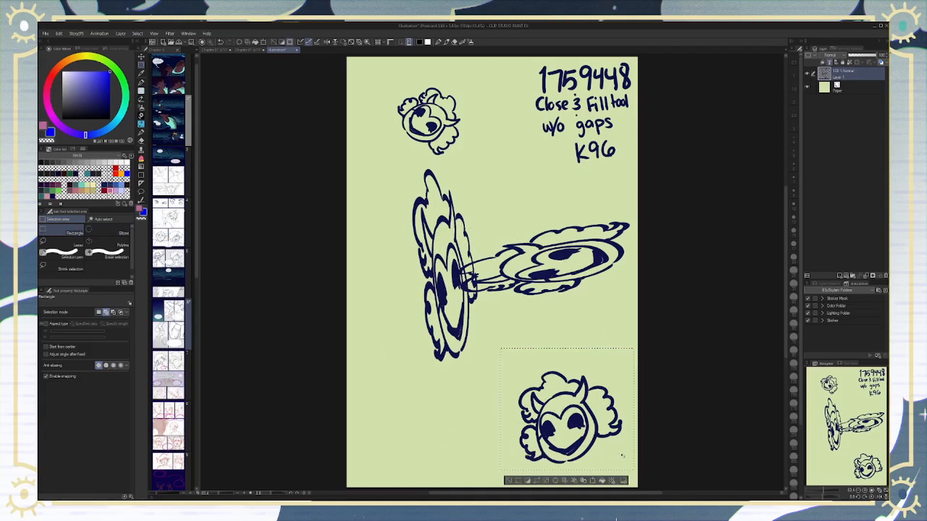
{"action": "key", "text": "ctrl+t"}
{"action": "left_click", "coordinate": [106, 326]}
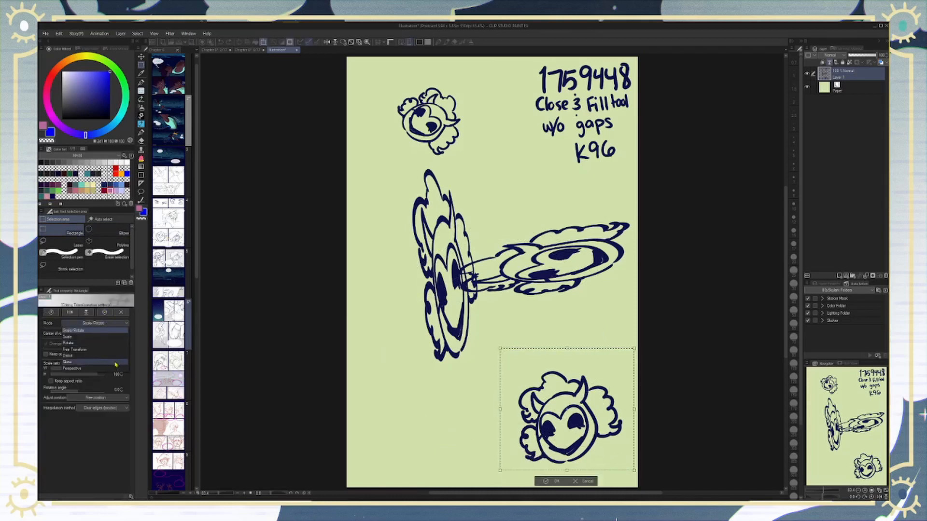
{"action": "left_click", "coordinate": [96, 366]}
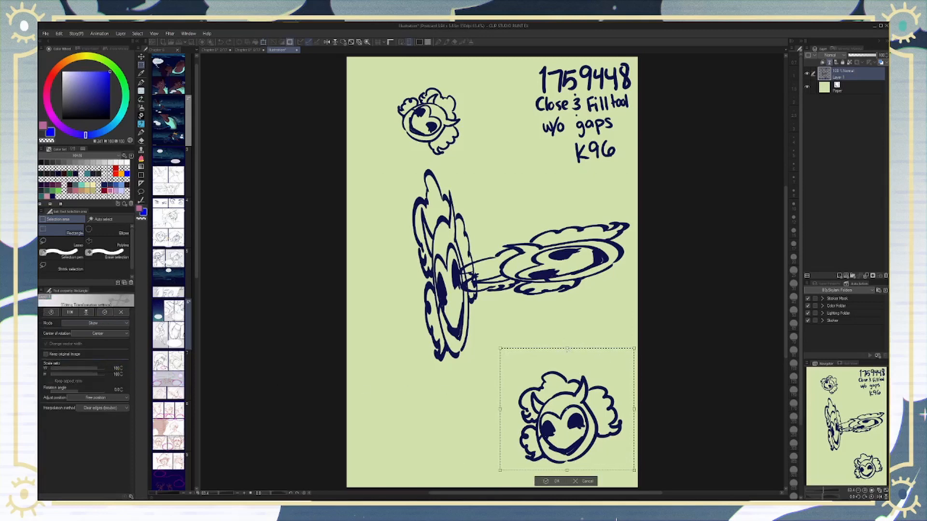
Step: Skew the selected character along its sides into a long diagonal shape slanting down toward the page's lower-right corner
{"action": "left_click_drag", "start_coordinate": [567, 348], "coordinate": [493, 348]}
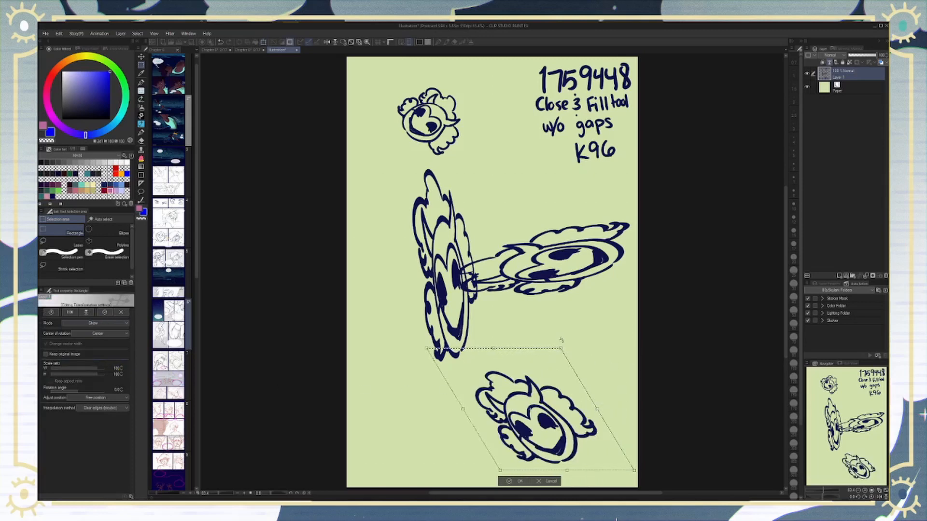
{"action": "left_click_drag", "start_coordinate": [597, 409], "coordinate": [579, 340]}
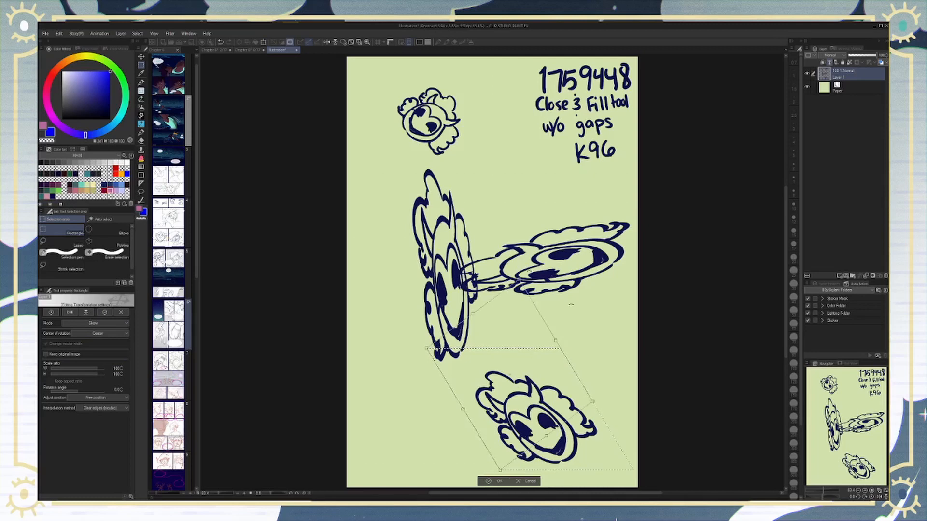
{"action": "left_click_drag", "start_coordinate": [462, 408], "coordinate": [415, 328]}
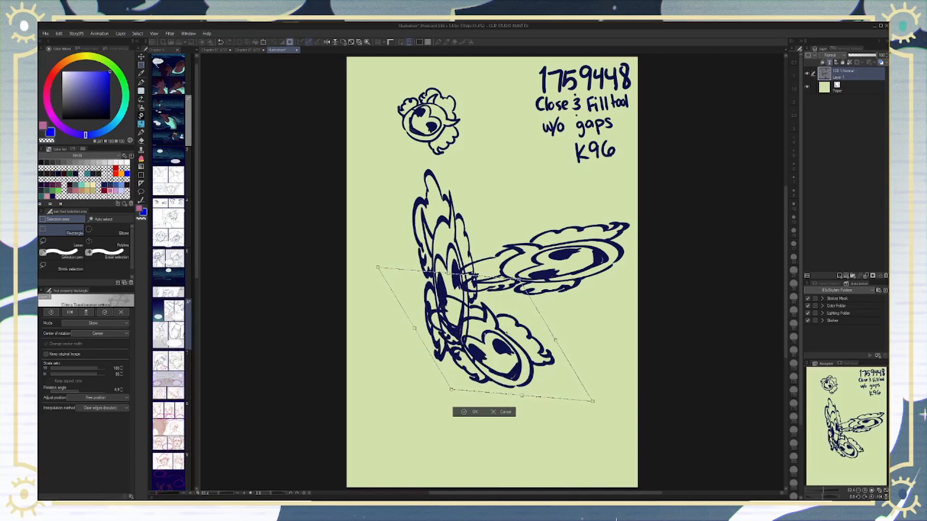
{"action": "left_click_drag", "start_coordinate": [507, 333], "coordinate": [556, 406]}
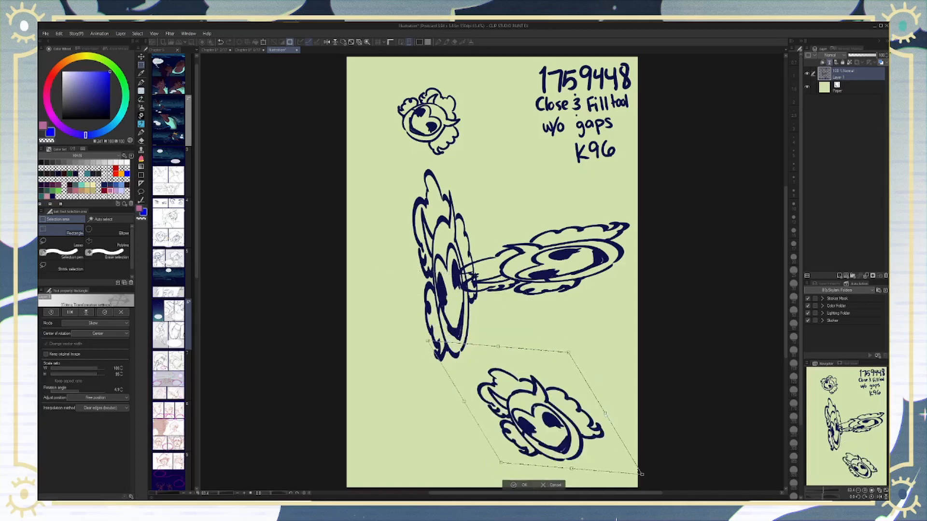
{"action": "left_click_drag", "start_coordinate": [464, 401], "coordinate": [414, 325]}
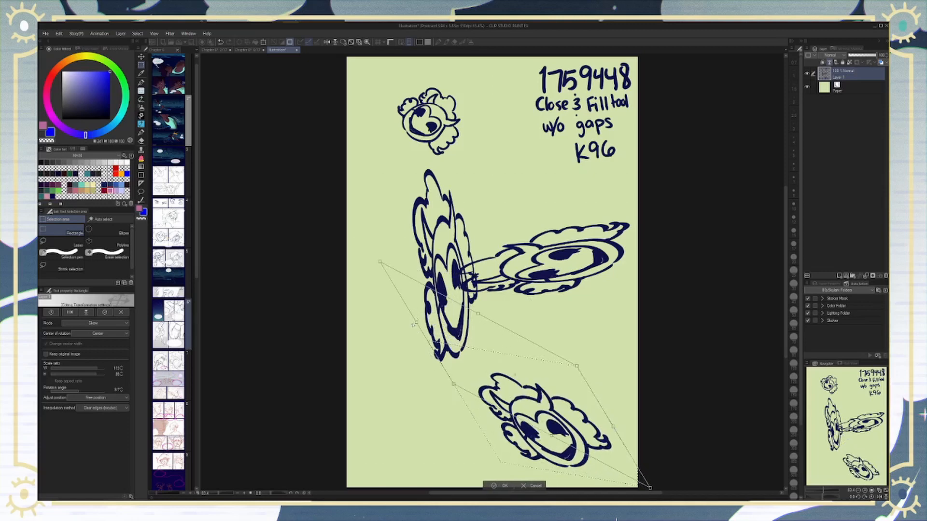
{"action": "left_click_drag", "start_coordinate": [608, 393], "coordinate": [625, 447]}
{"action": "left_click_drag", "start_coordinate": [579, 426], "coordinate": [603, 407]}
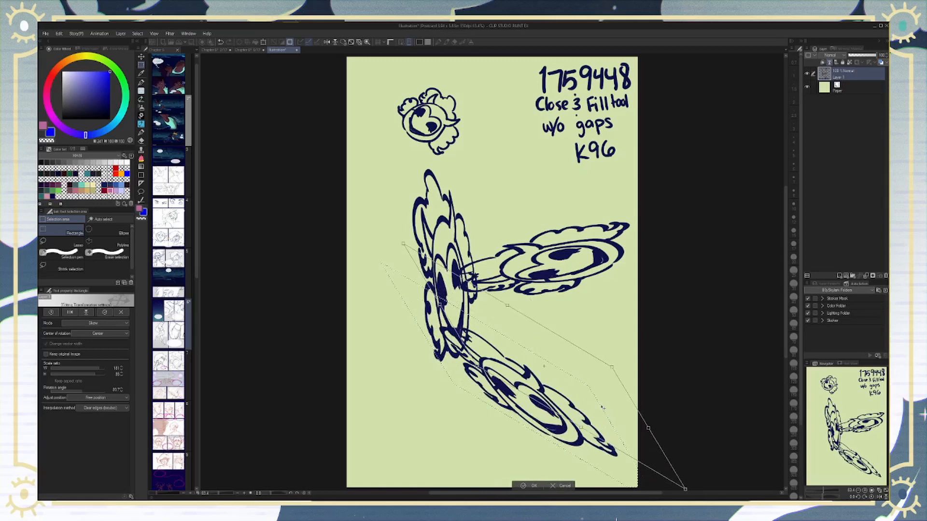
Step: Skew the character further into a flipped, flattened shape, move it below the distorted character, apply the transformation, and deselect it
{"action": "left_click", "coordinate": [687, 493]}
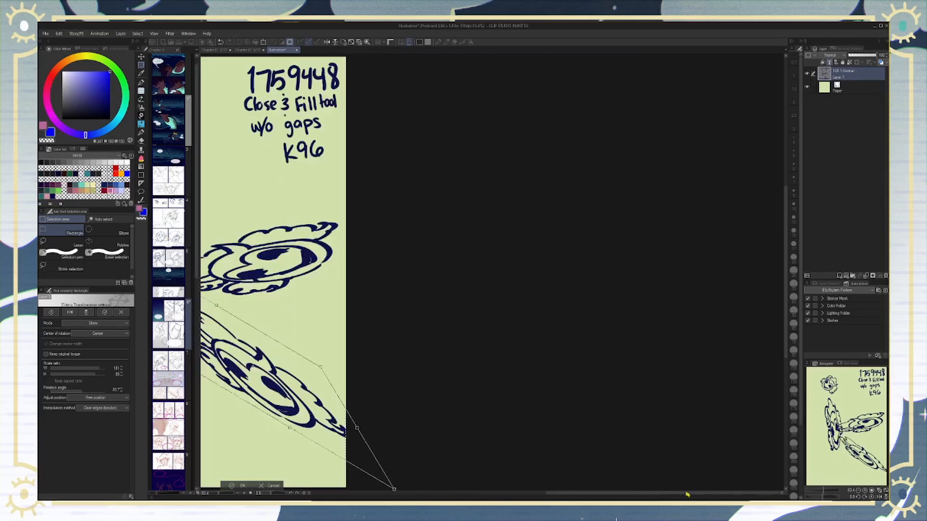
{"action": "left_click_drag", "start_coordinate": [673, 495], "coordinate": [558, 487]}
{"action": "left_click_drag", "start_coordinate": [688, 489], "coordinate": [236, 263]}
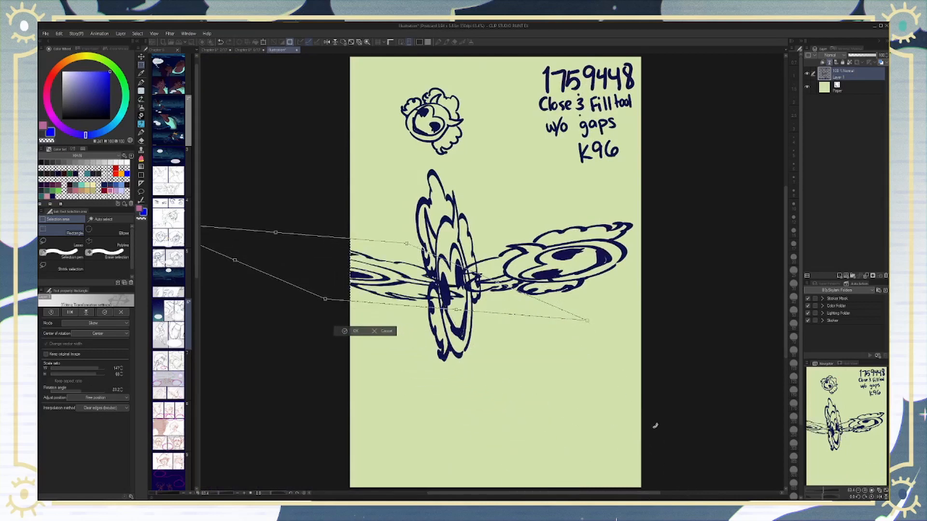
{"action": "left_click_drag", "start_coordinate": [496, 282], "coordinate": [627, 363]}
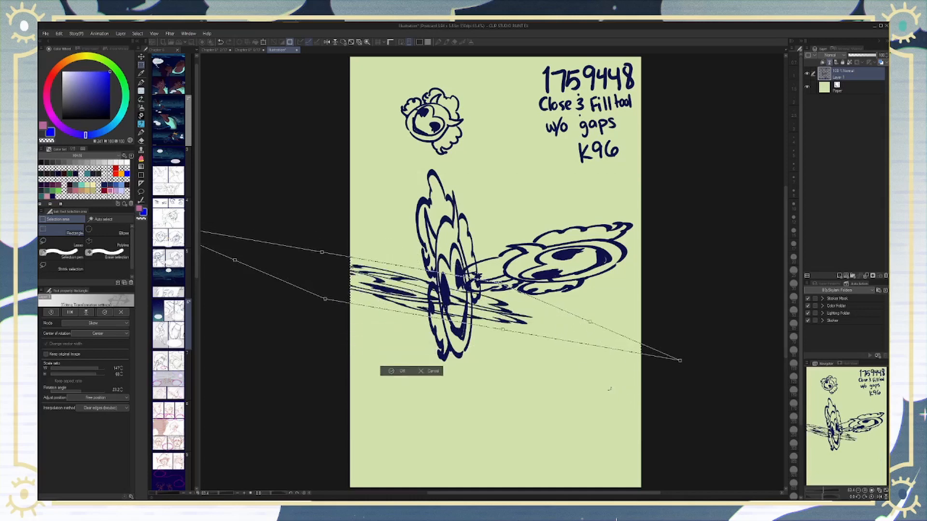
{"action": "left_click_drag", "start_coordinate": [515, 318], "coordinate": [595, 397]}
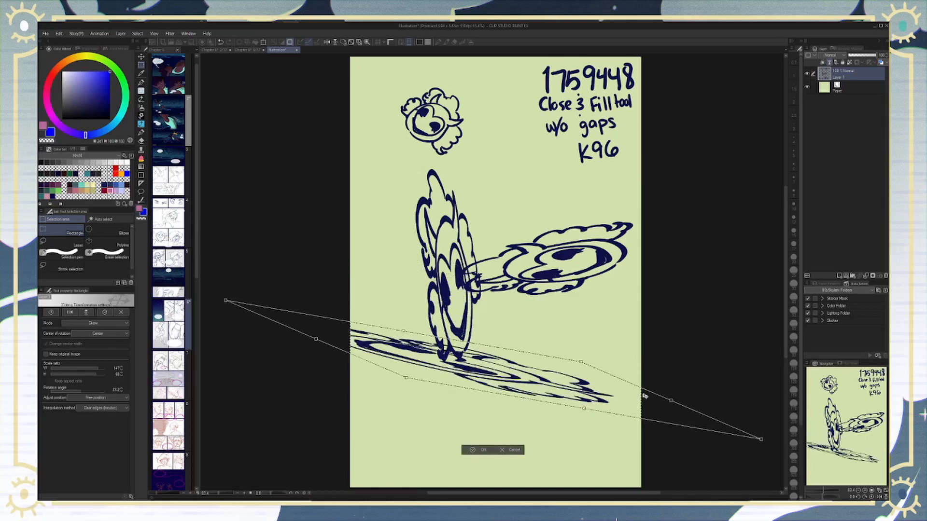
{"action": "left_click_drag", "start_coordinate": [670, 400], "coordinate": [429, 297]}
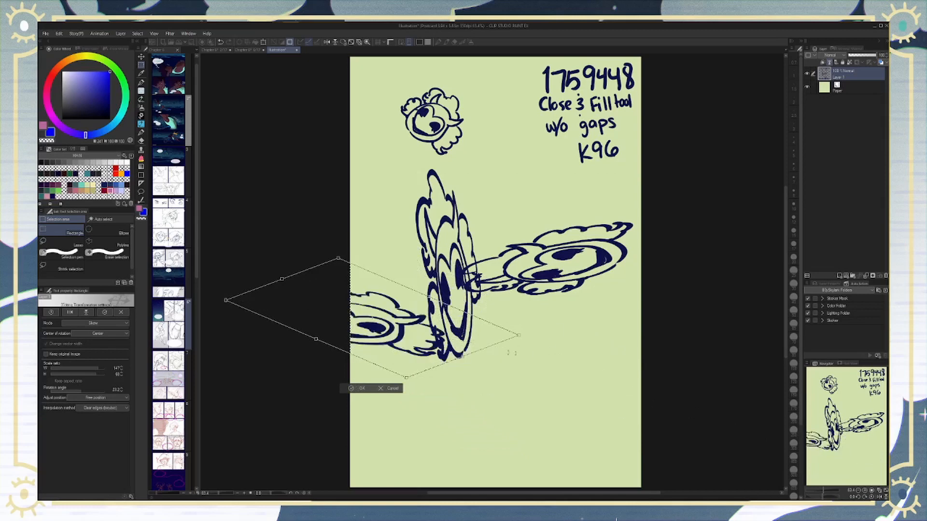
{"action": "left_click_drag", "start_coordinate": [434, 352], "coordinate": [610, 399]}
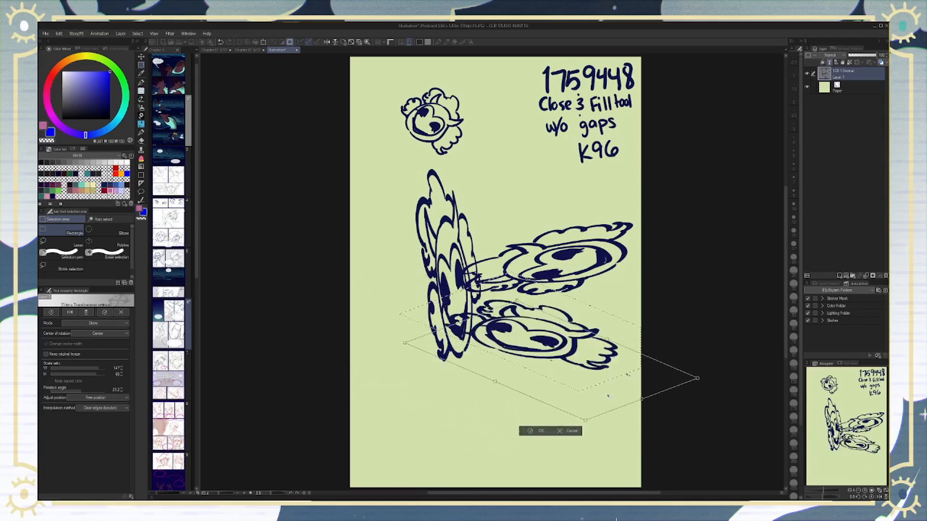
{"action": "left_click", "coordinate": [540, 433]}
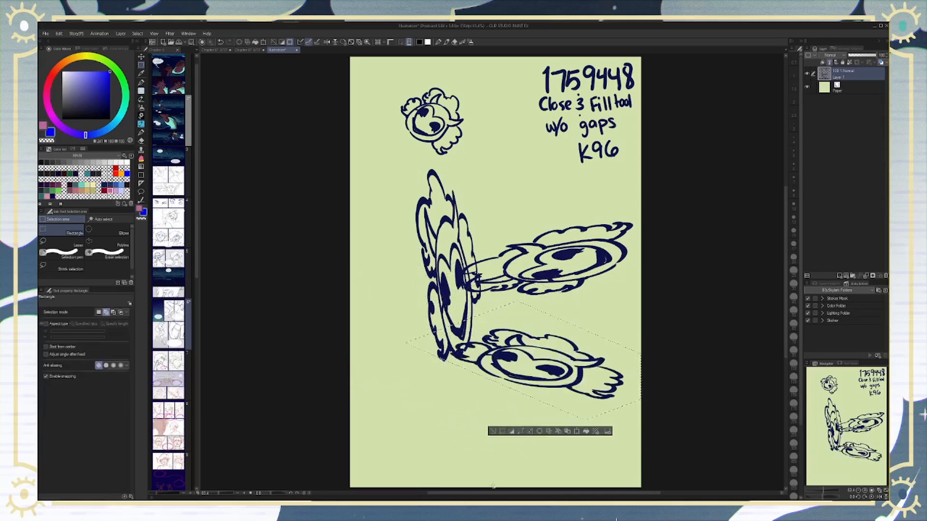
{"action": "key", "text": "ctrl+d"}
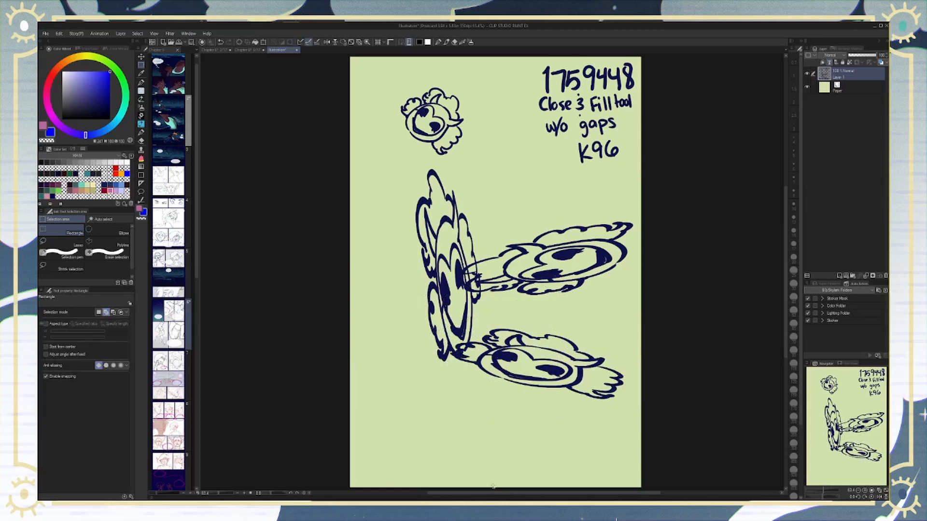
Step: Start a transformation of the whole line-art layer and examine the edge quality of the small original and the warped characters up close
{"action": "key", "text": "ctrl+t"}
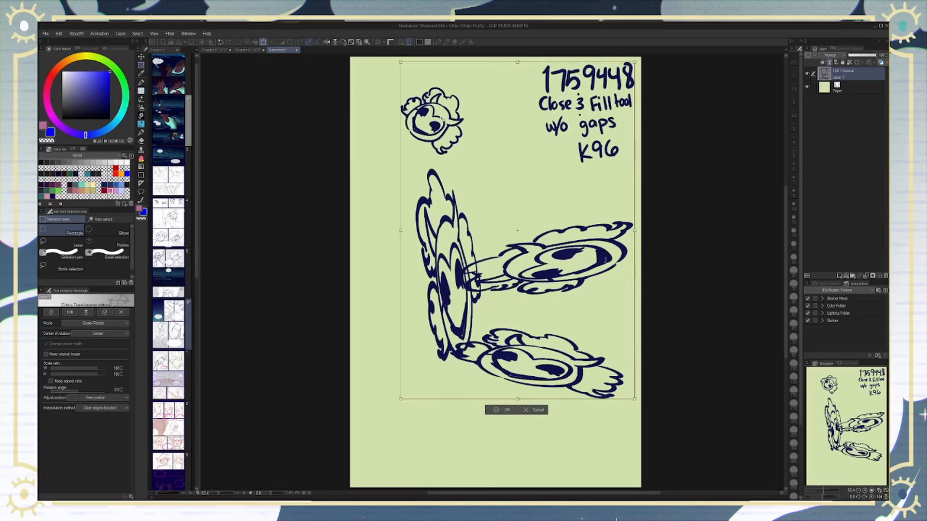
{"action": "scroll", "coordinate": [446, 130], "scroll_direction": "up", "scroll_amount": 5}
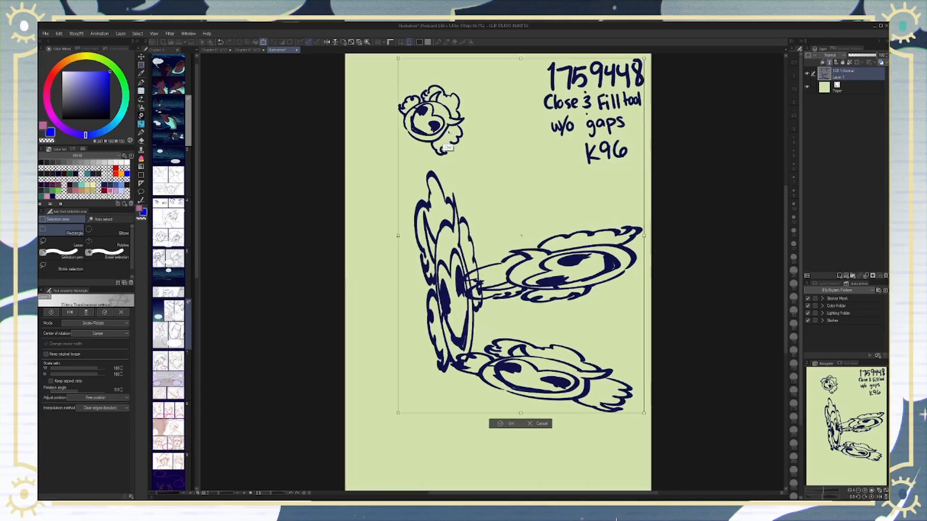
{"action": "scroll", "coordinate": [448, 135], "scroll_direction": "up", "scroll_amount": 2}
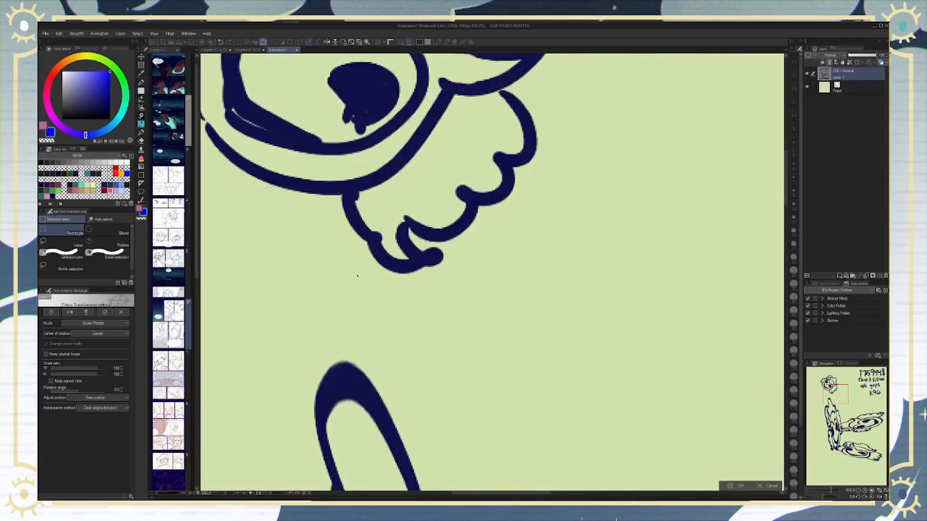
{"action": "mouse_move", "coordinate": [412, 325]}
{"action": "left_mouse_down"}
{"action": "mouse_move", "coordinate": [397, 233]}
{"action": "mouse_move", "coordinate": [331, 132]}
{"action": "left_mouse_up"}
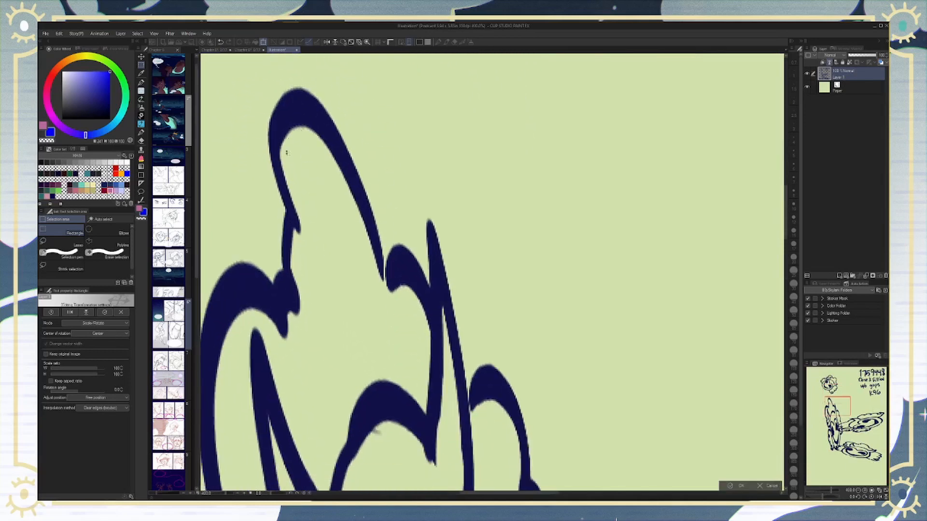
{"action": "left_click_drag", "start_coordinate": [351, 341], "coordinate": [485, 256]}
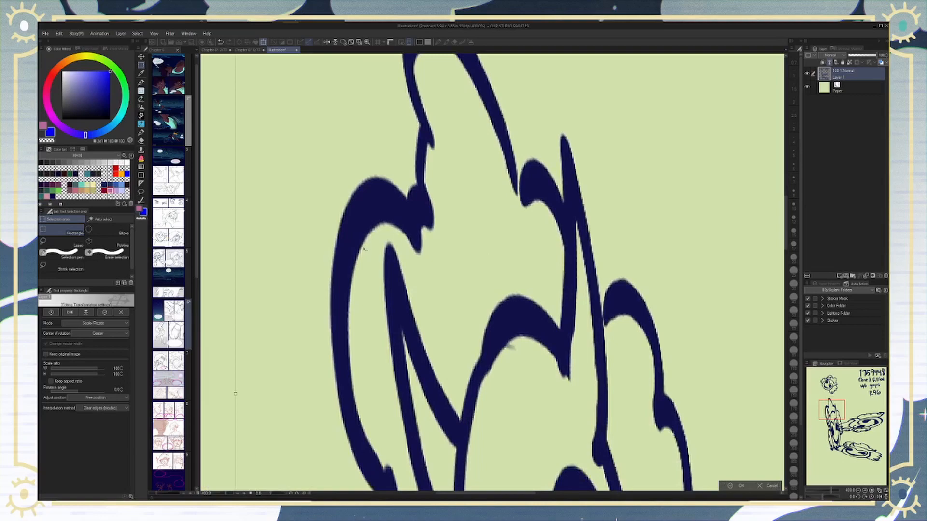
{"action": "mouse_move", "coordinate": [385, 351]}
{"action": "left_mouse_down"}
{"action": "mouse_move", "coordinate": [208, 208]}
{"action": "mouse_move", "coordinate": [187, 207]}
{"action": "left_mouse_up"}
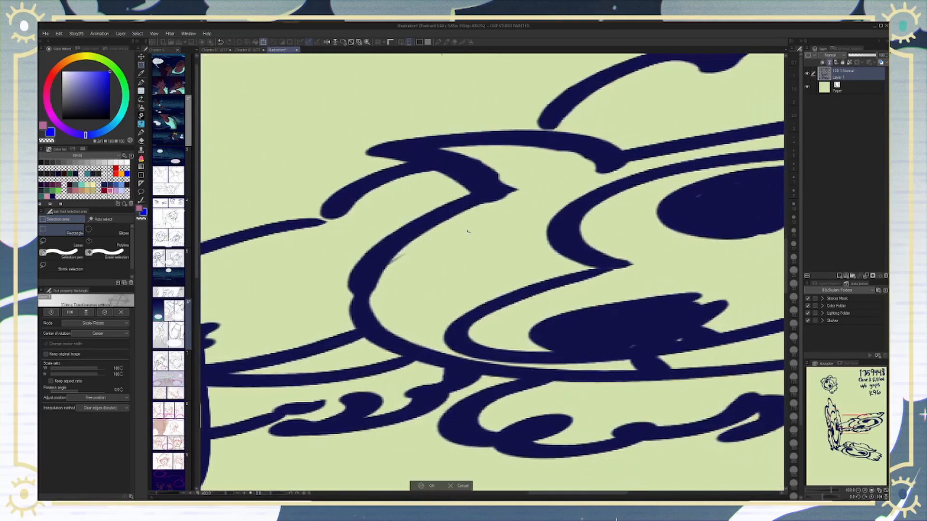
{"action": "scroll", "coordinate": [431, 274], "scroll_direction": "down", "scroll_amount": 10}
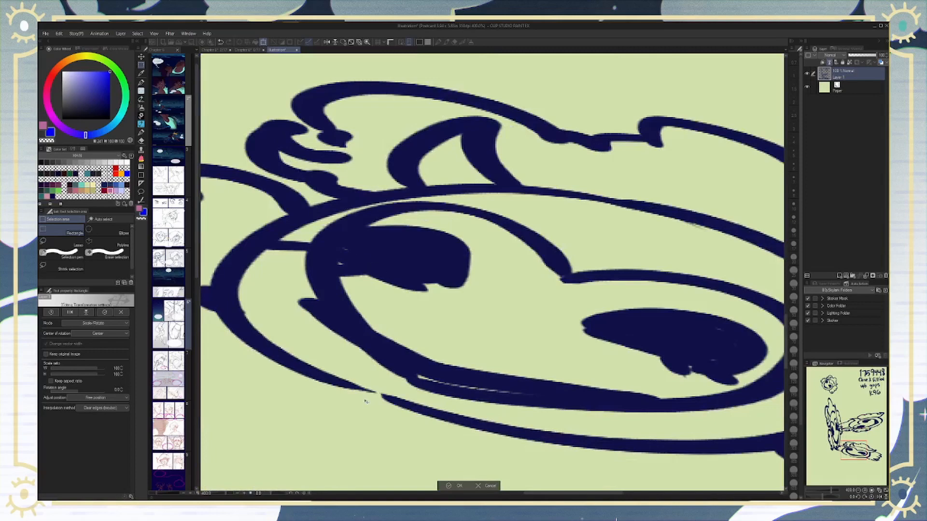
{"action": "left_click", "coordinate": [367, 42]}
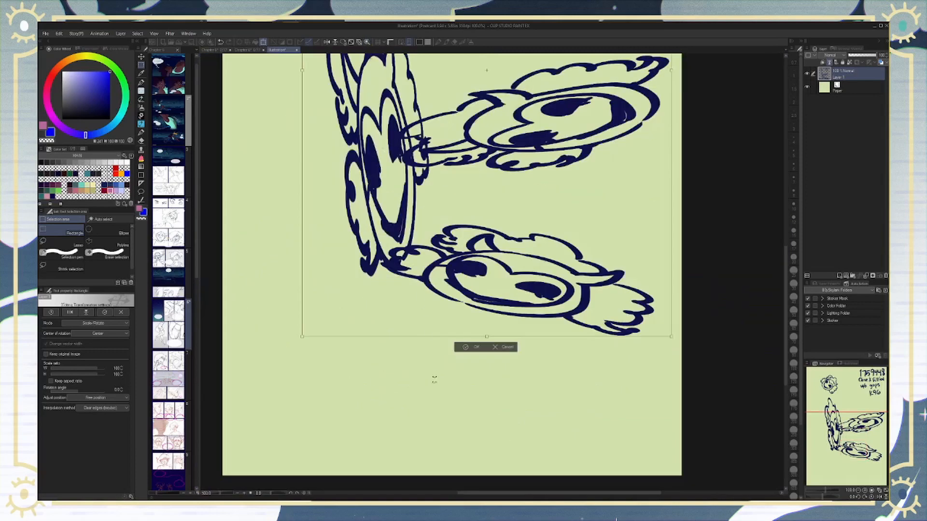
{"action": "left_click_drag", "start_coordinate": [558, 193], "coordinate": [513, 469]}
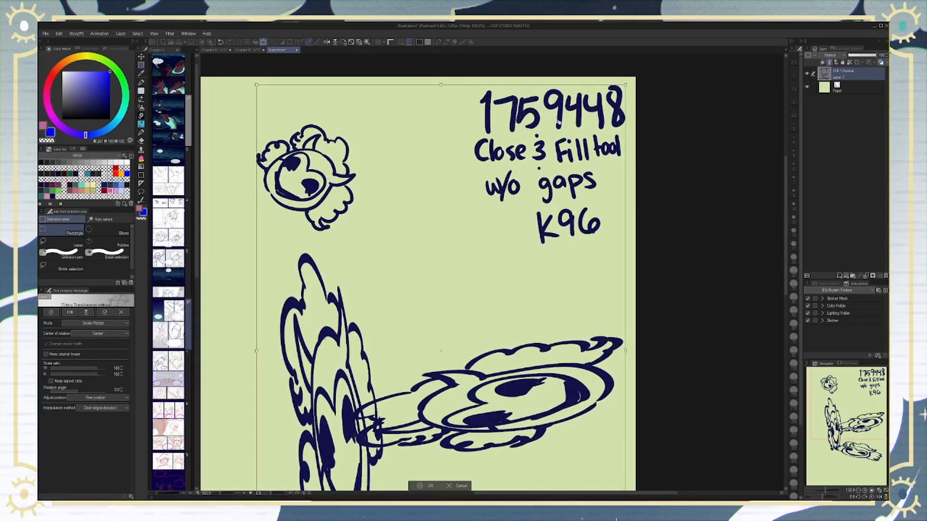
{"action": "key", "text": "Return"}
{"action": "scroll", "coordinate": [434, 194], "scroll_direction": "down", "scroll_amount": 4}
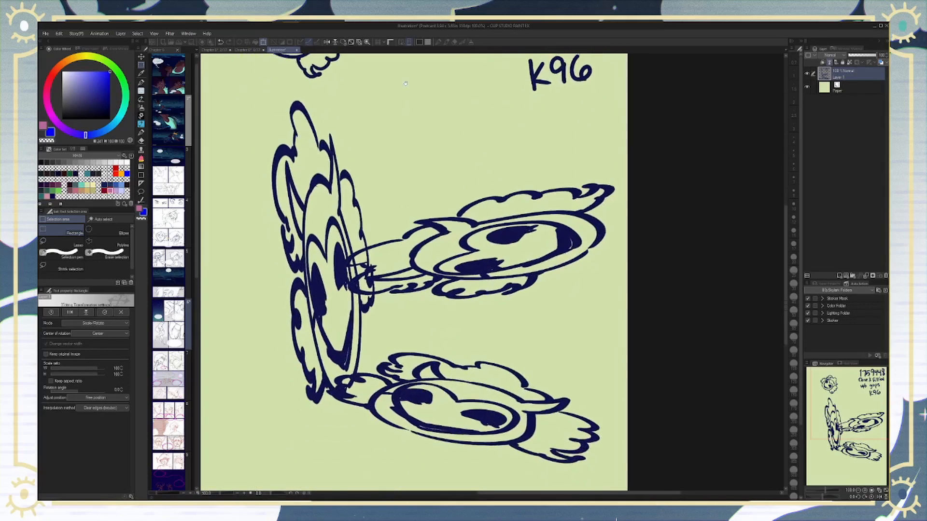
{"action": "left_click_drag", "start_coordinate": [376, 209], "coordinate": [376, 205]}
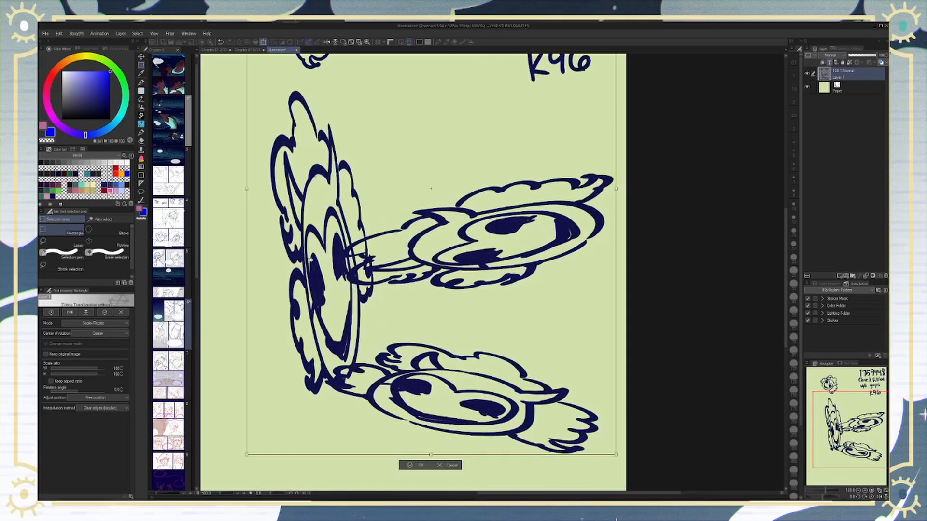
Step: Try widening and slanting the whole layer with Smooth edges (bilinear) interpolation, apply it, and undo the transformation
{"action": "left_click", "coordinate": [123, 421]}
{"action": "left_click_drag", "start_coordinate": [246, 189], "coordinate": [213, 190]}
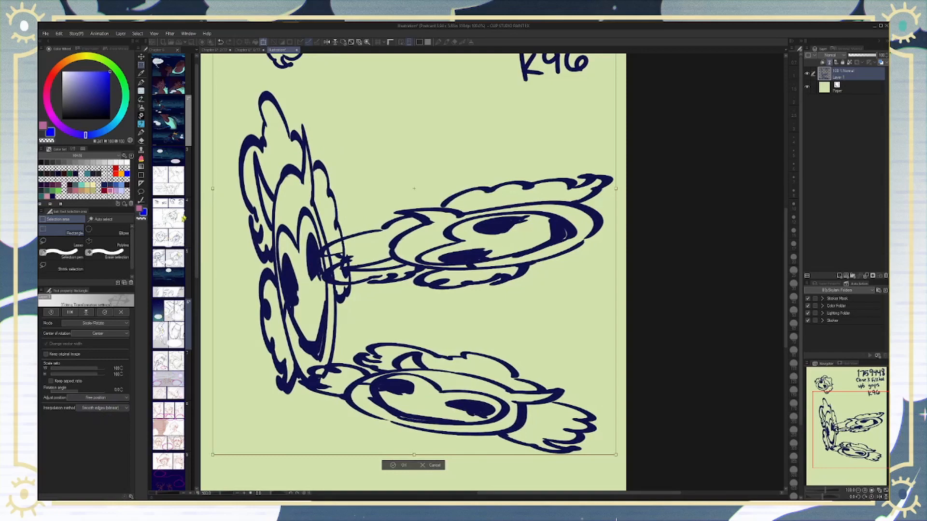
{"action": "left_click_drag", "start_coordinate": [213, 205], "coordinate": [214, 339]}
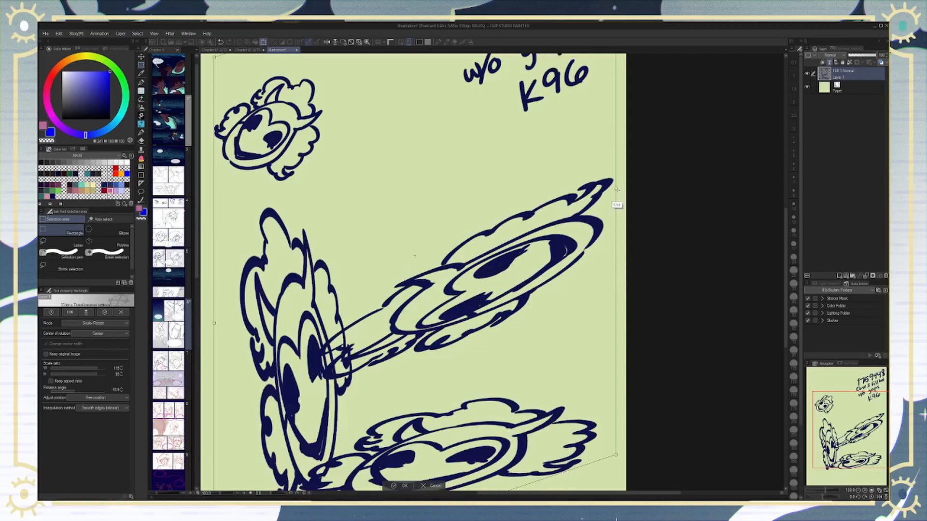
{"action": "left_click_drag", "start_coordinate": [616, 205], "coordinate": [624, 144]}
{"action": "left_click_drag", "start_coordinate": [583, 195], "coordinate": [558, 391]}
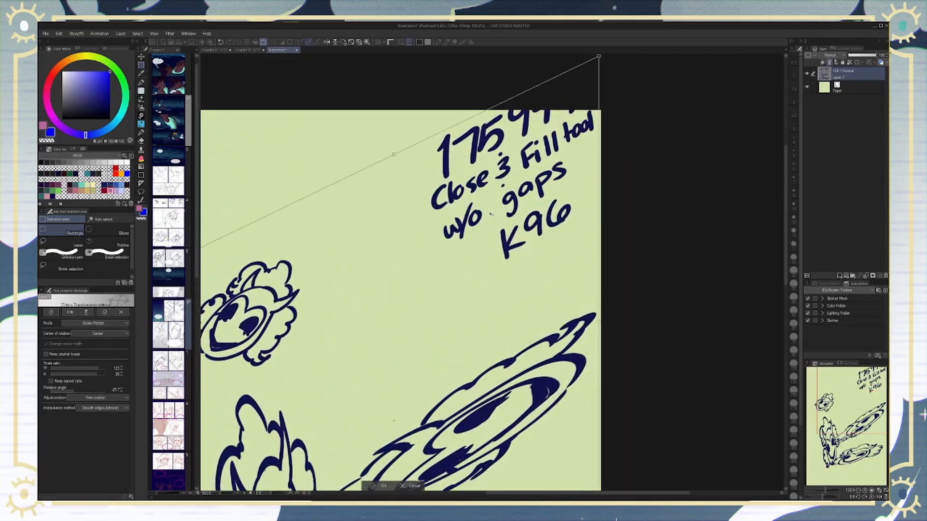
{"action": "key", "text": "Return"}
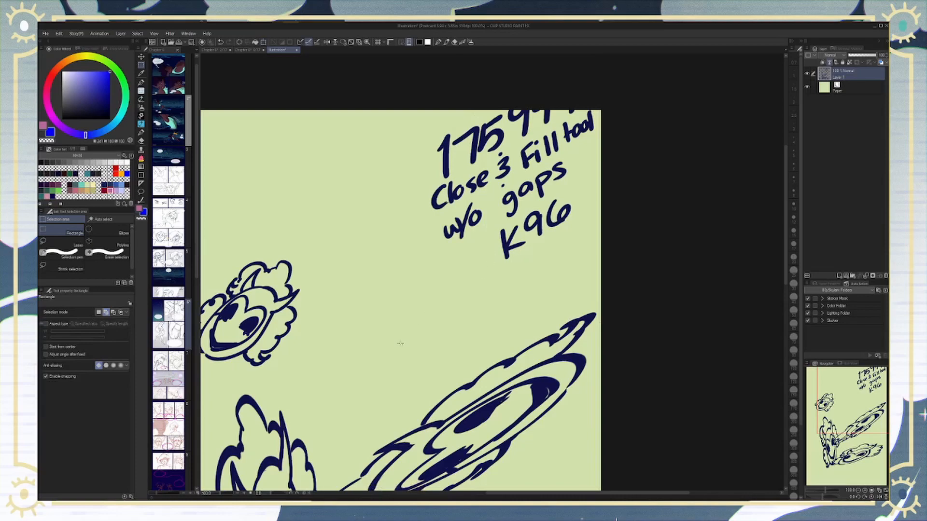
{"action": "key", "text": "ctrl+z"}
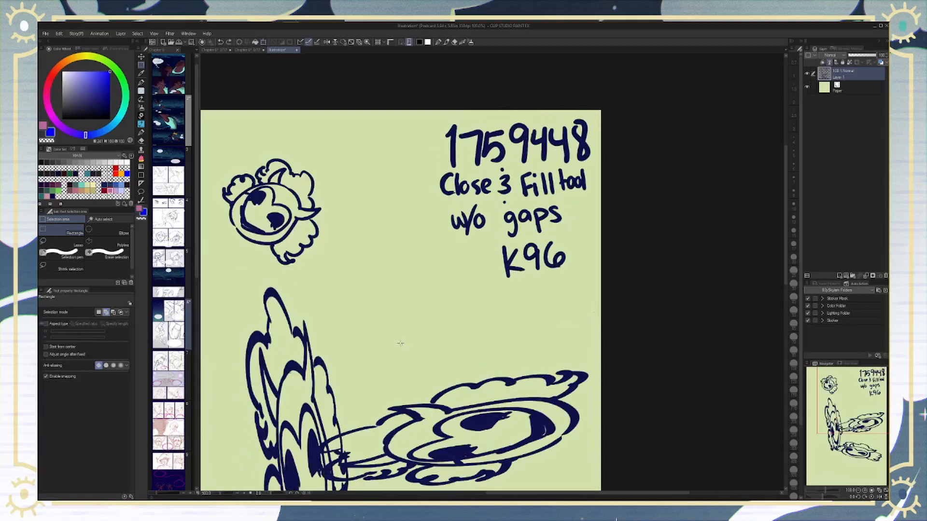
Step: Transform the layer again with Hard edges (nearest neighbor) interpolation, slant it steeply up to the right, and inspect the small character's outlines
{"action": "left_click_drag", "start_coordinate": [400, 343], "coordinate": [497, 267]}
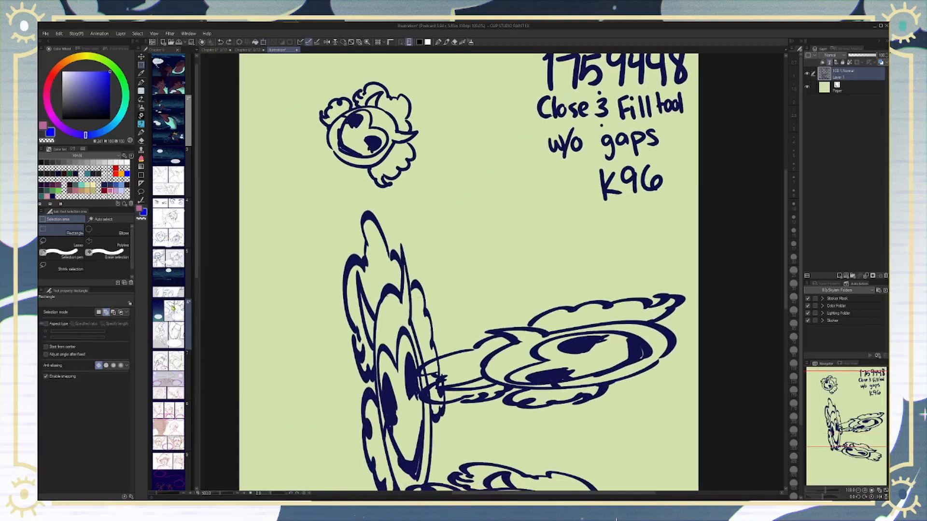
{"action": "key", "text": "ctrl+t"}
{"action": "left_click", "coordinate": [119, 408]}
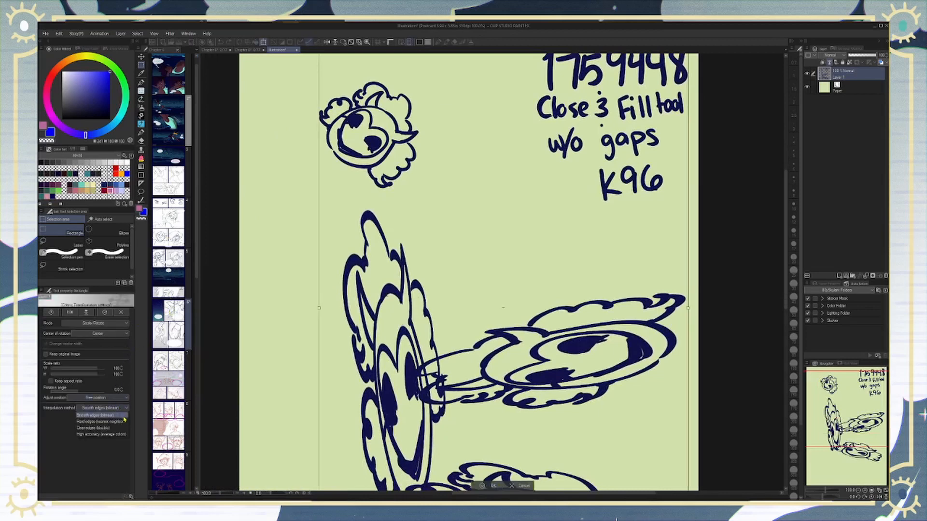
{"action": "left_click", "coordinate": [99, 414]}
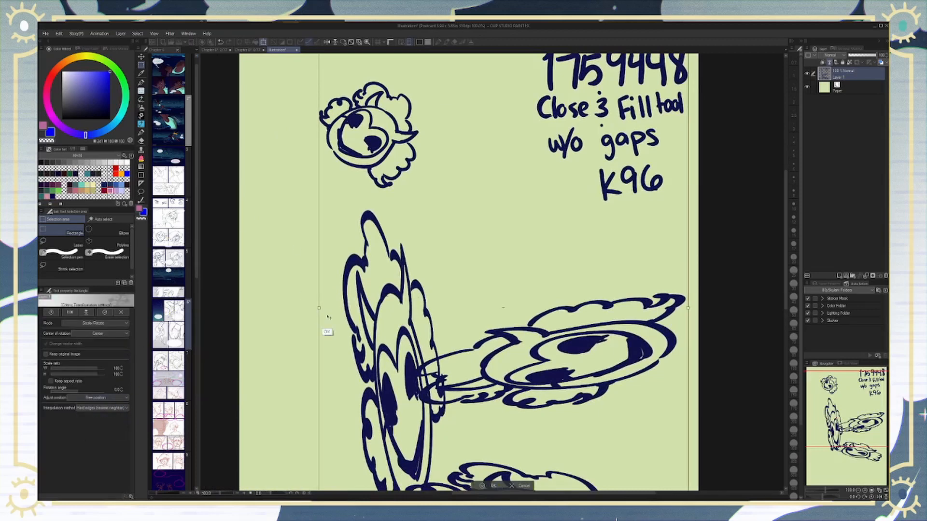
{"action": "left_click_drag", "start_coordinate": [317, 320], "coordinate": [320, 504]}
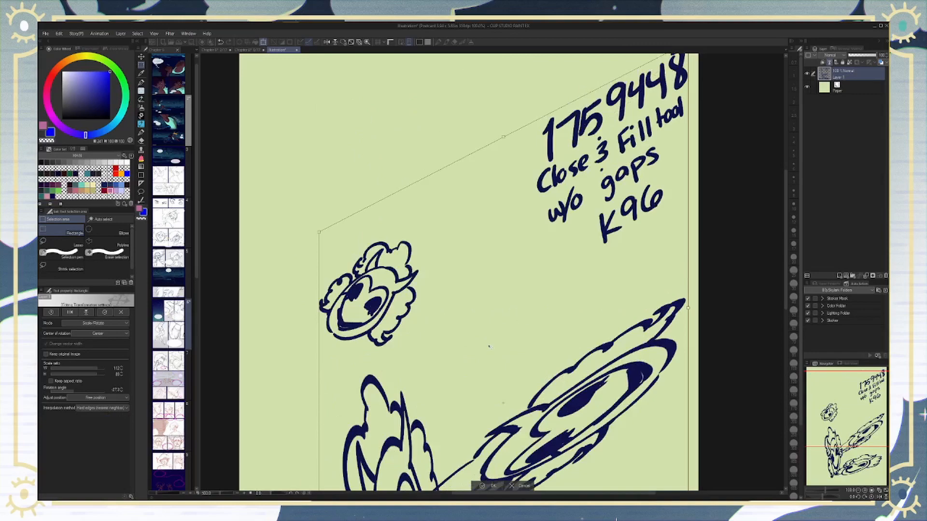
{"action": "left_click_drag", "start_coordinate": [398, 315], "coordinate": [379, 314]}
{"action": "scroll", "coordinate": [379, 313], "scroll_direction": "up", "scroll_amount": 6}
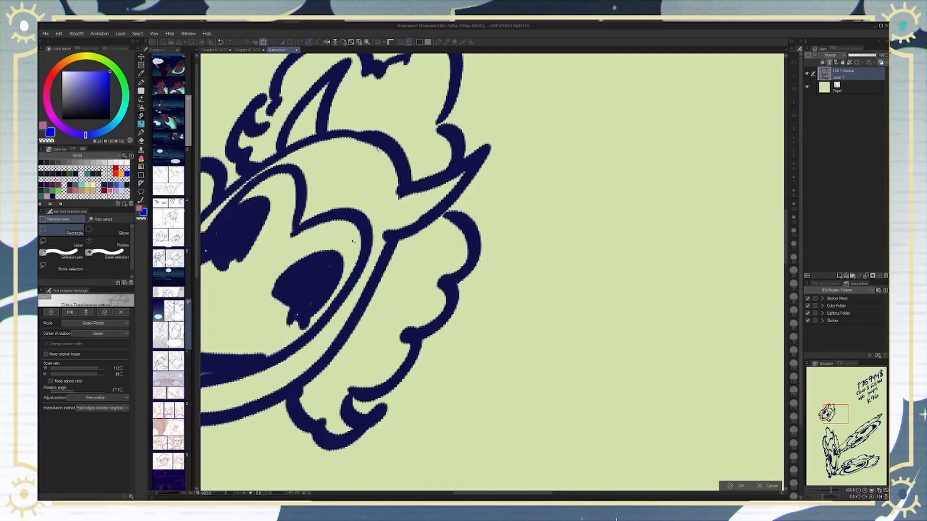
{"action": "left_click_drag", "start_coordinate": [353, 242], "coordinate": [348, 244]}
{"action": "key", "text": "ctrl+0"}
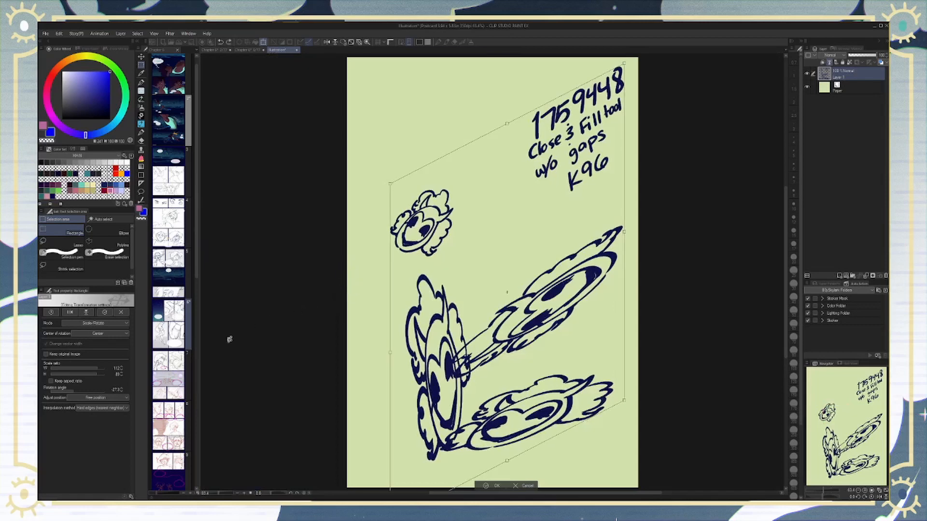
Step: Try Clear edges (bicubic) and High accuracy (average colors) interpolation on the slanted layer, inspect the small character's lines, and cancel the transformation
{"action": "left_click", "coordinate": [119, 409]}
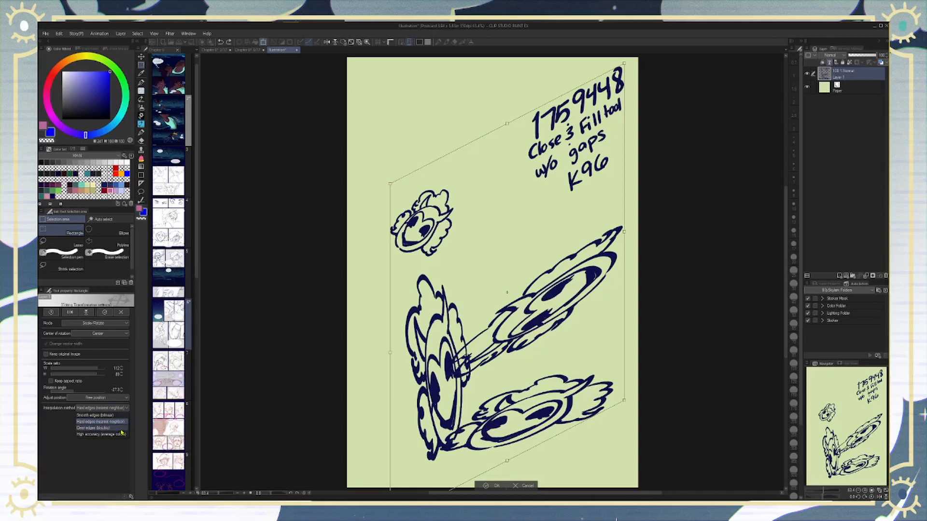
{"action": "left_click", "coordinate": [121, 429]}
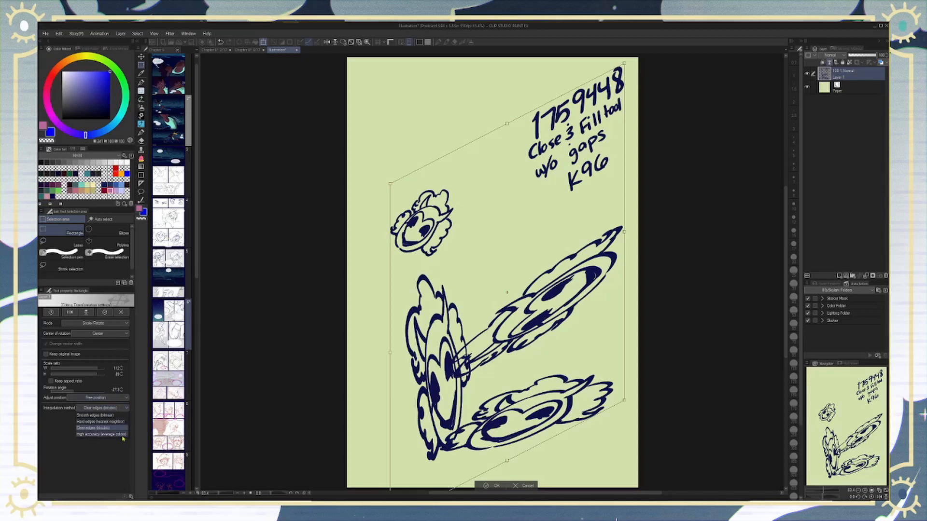
{"action": "left_click", "coordinate": [121, 409]}
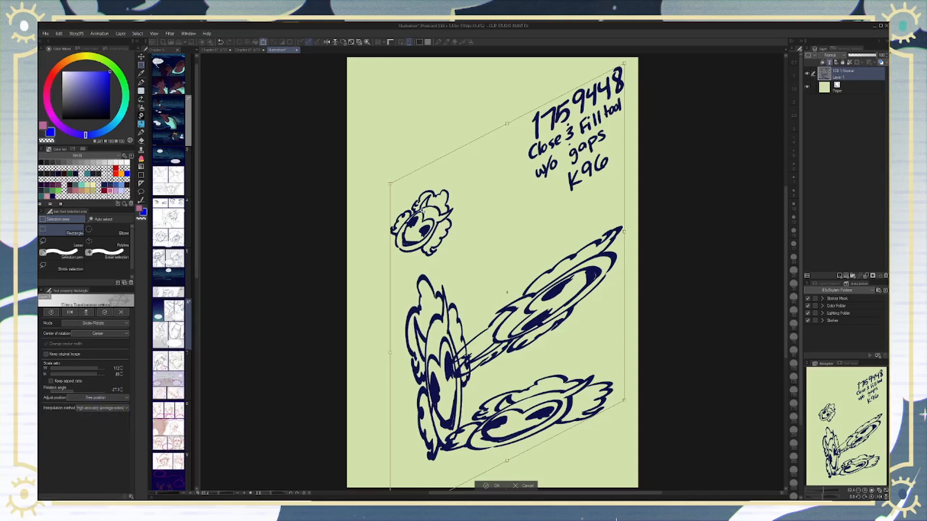
{"action": "scroll", "coordinate": [416, 230], "scroll_direction": "up", "scroll_amount": 1}
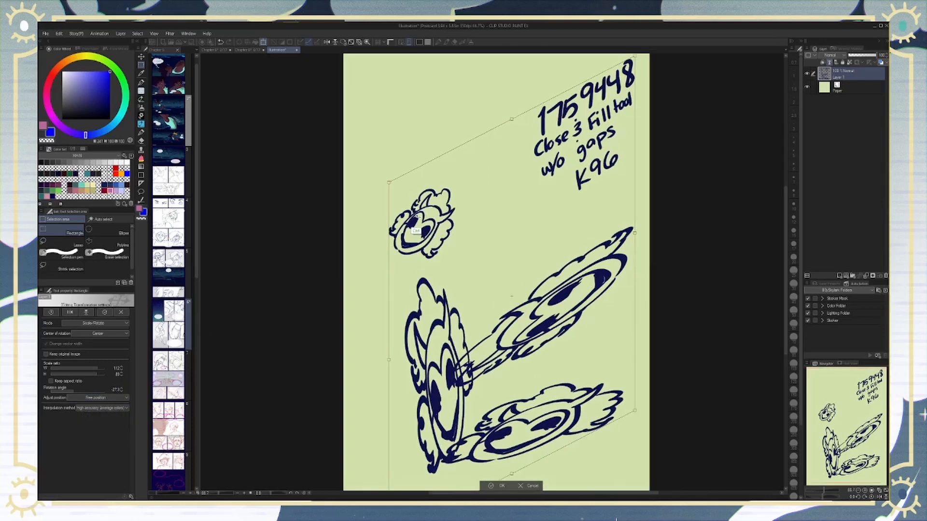
{"action": "scroll", "coordinate": [415, 231], "scroll_direction": "up", "scroll_amount": 6}
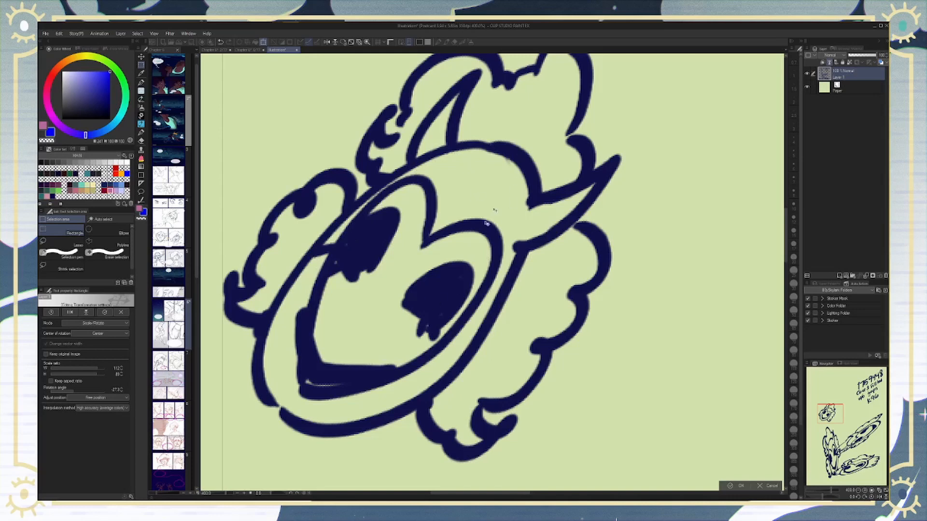
{"action": "key", "text": "ctrl+0"}
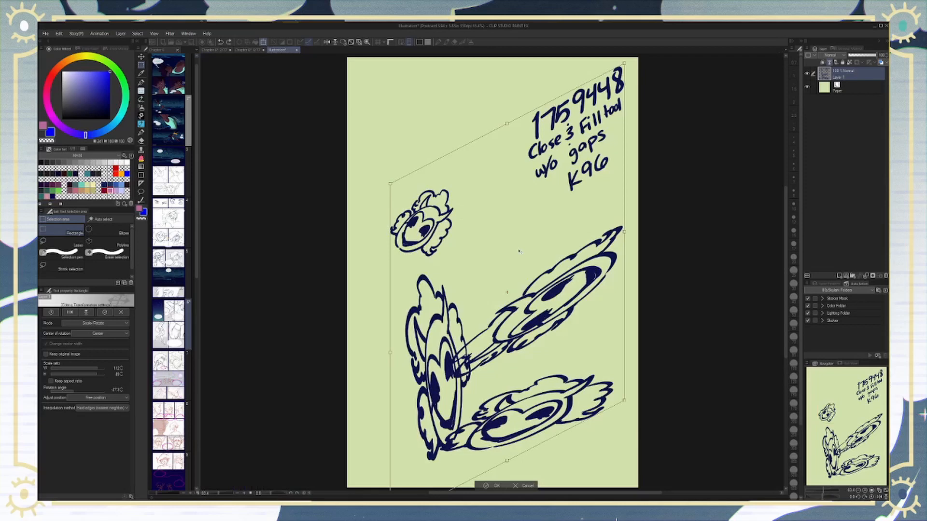
{"action": "key", "text": "Escape"}
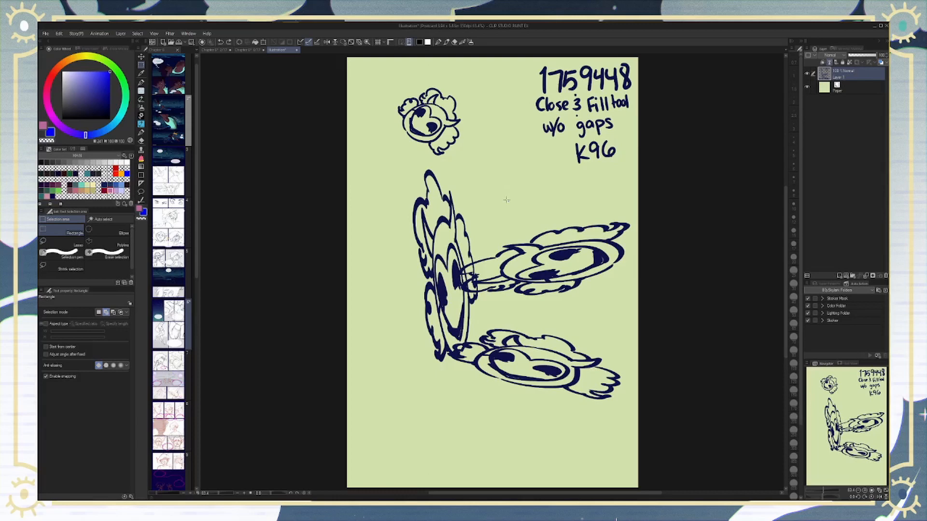
Step: Paste the copied character as a new layer, hide the layer with the warped characters, and move the pasted one to the page's upper middle
{"action": "key", "text": "ctrl+v"}
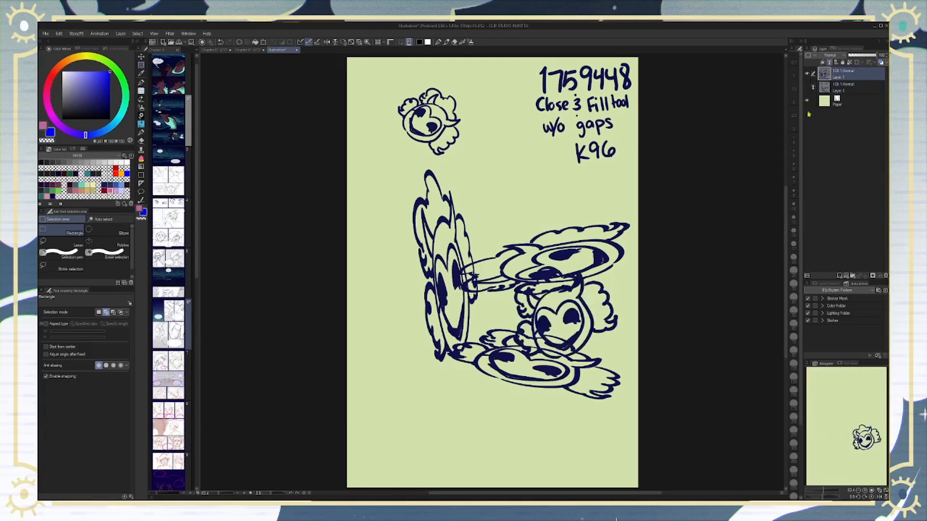
{"action": "left_click", "coordinate": [806, 87]}
{"action": "key", "text": "k"}
{"action": "mouse_move", "coordinate": [589, 307]}
{"action": "left_mouse_down"}
{"action": "mouse_move", "coordinate": [533, 203]}
{"action": "mouse_move", "coordinate": [538, 214]}
{"action": "left_mouse_up"}
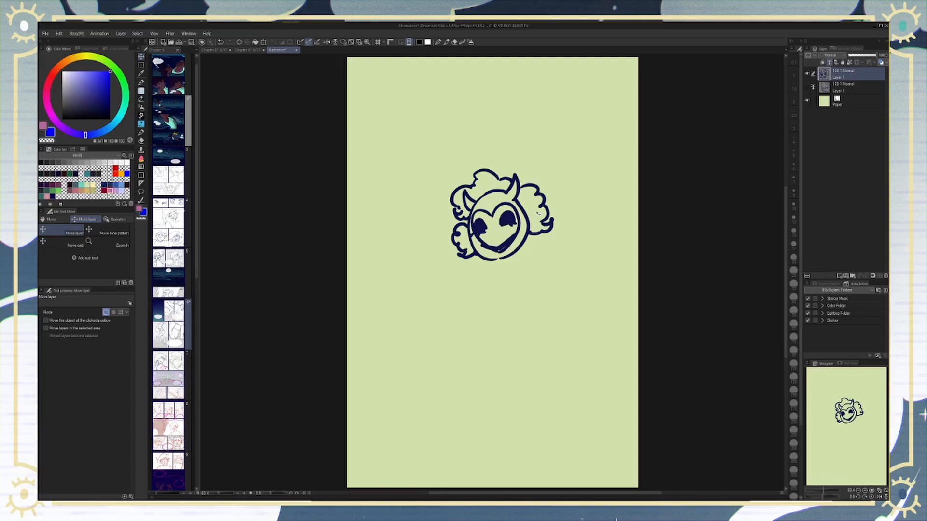
Step: Choose the Liquify tool in its first mode and open its detailed Liquify settings
{"action": "key", "text": "j"}
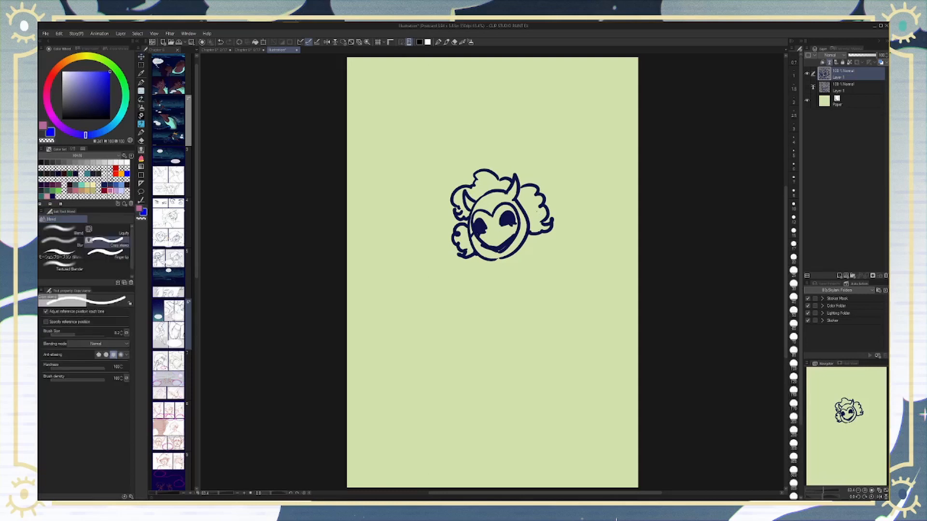
{"action": "left_click", "coordinate": [107, 233]}
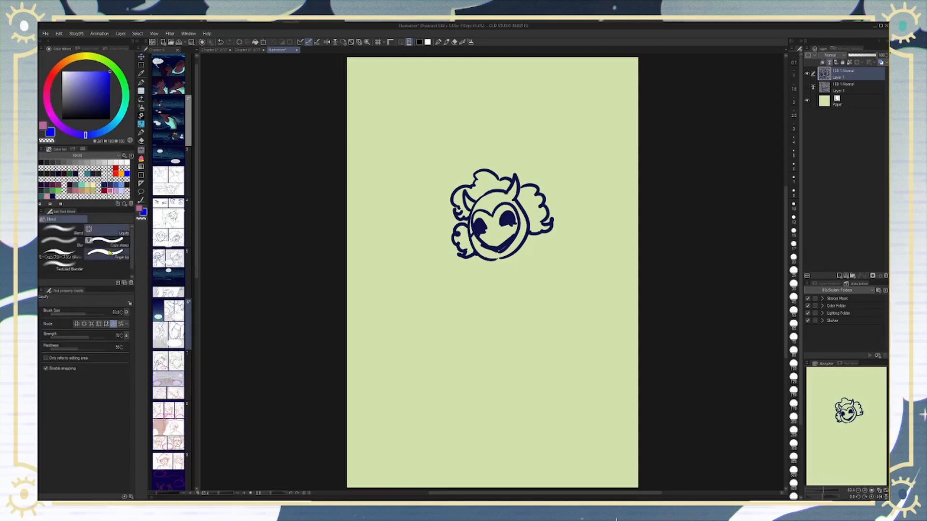
{"action": "left_click", "coordinate": [76, 324]}
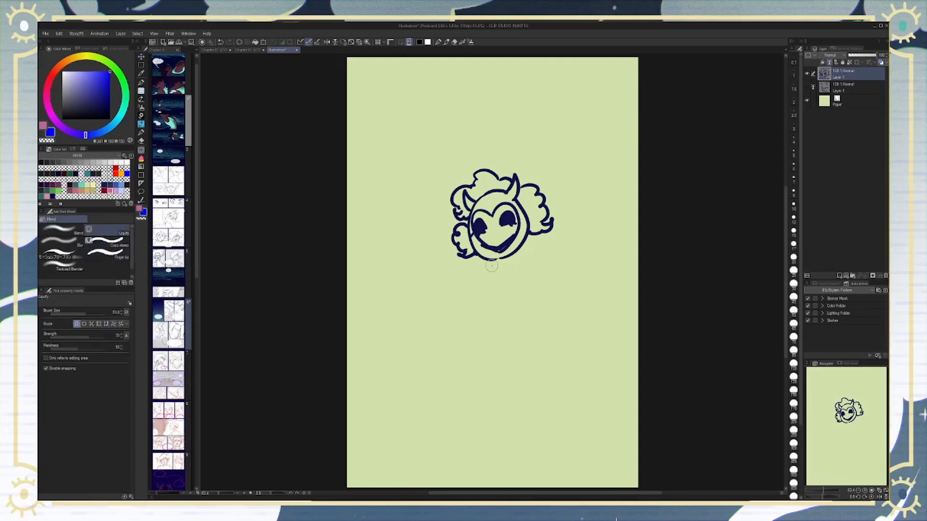
{"action": "left_click", "coordinate": [130, 497]}
{"action": "left_click", "coordinate": [655, 105]}
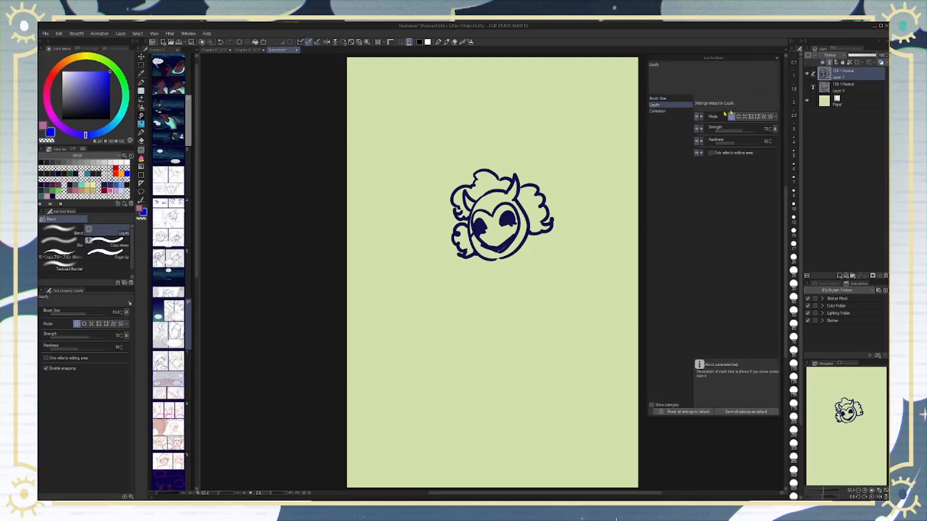
Step: Check the Liquify tool's Correction settings, close the detailed settings, enlarge the brush and push the face's chin downward into a point
{"action": "left_click", "coordinate": [684, 112]}
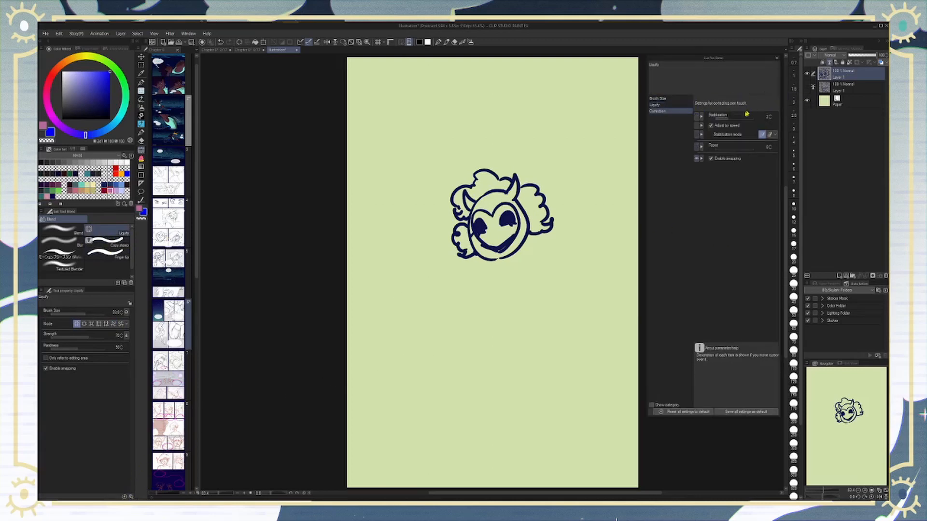
{"action": "left_click", "coordinate": [776, 57]}
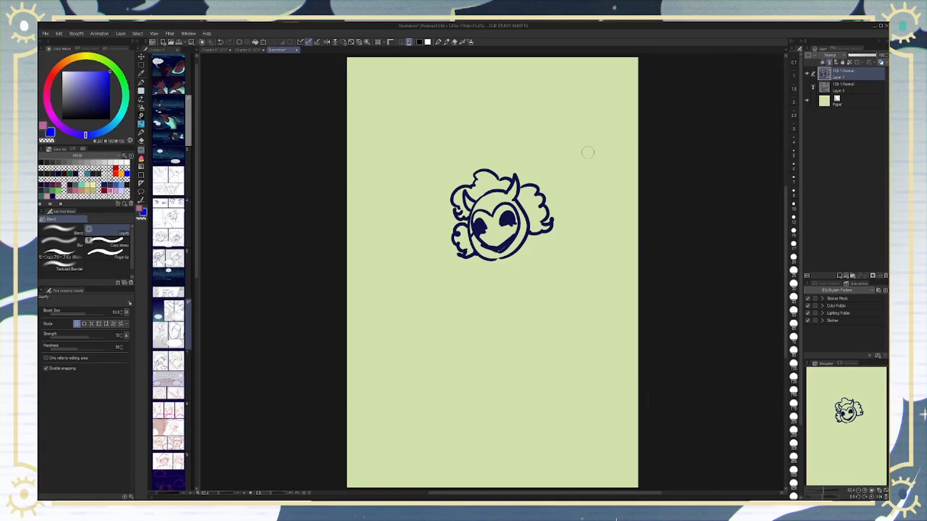
{"action": "left_click_drag", "start_coordinate": [522, 291], "coordinate": [526, 307], "text": "ctrl+alt"}
{"action": "left_click_drag", "start_coordinate": [495, 259], "coordinate": [505, 271]}
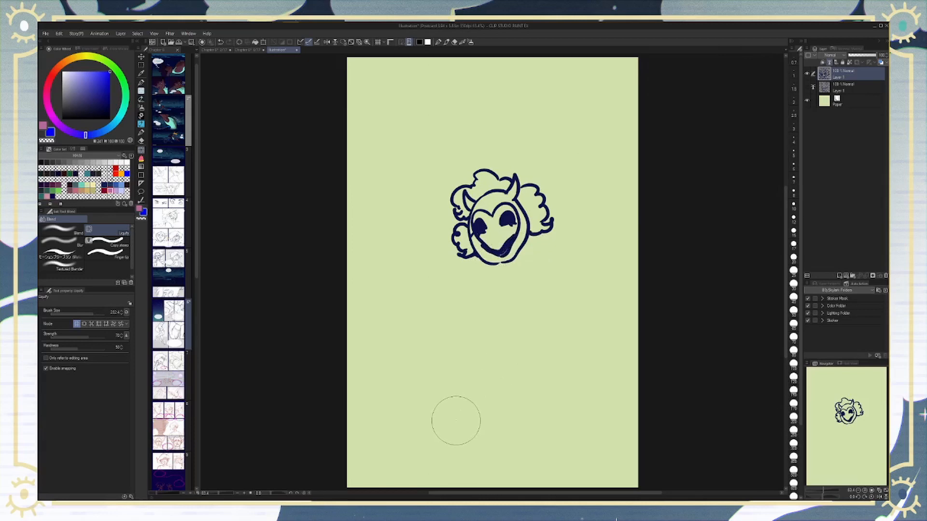
{"action": "mouse_move", "coordinate": [514, 252]}
{"action": "left_mouse_down"}
{"action": "mouse_move", "coordinate": [506, 292]}
{"action": "mouse_move", "coordinate": [504, 284]}
{"action": "mouse_move", "coordinate": [490, 302]}
{"action": "mouse_move", "coordinate": [475, 292]}
{"action": "mouse_move", "coordinate": [483, 284]}
{"action": "mouse_move", "coordinate": [473, 291]}
{"action": "mouse_move", "coordinate": [527, 287]}
{"action": "mouse_move", "coordinate": [546, 262]}
{"action": "left_mouse_up"}
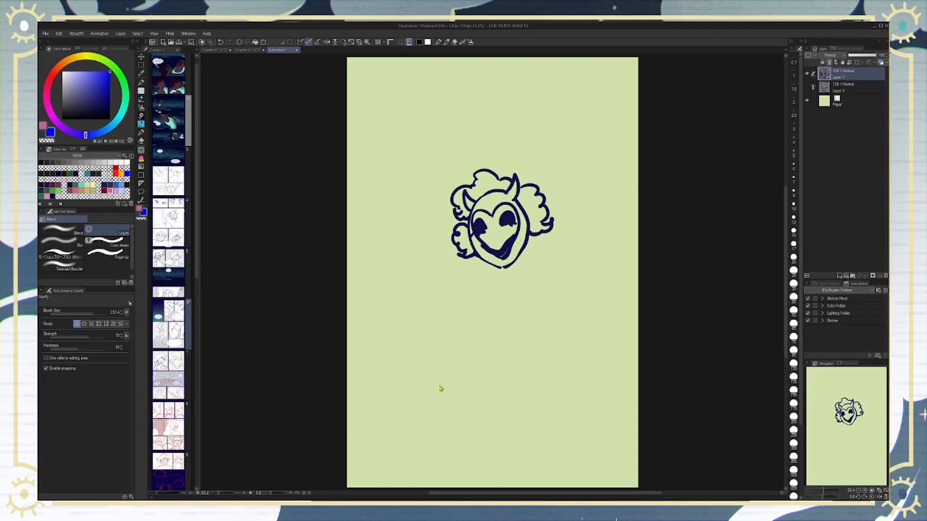
Step: Undo the Liquify strokes on the chin
{"action": "key", "text": "ctrl+z"}
{"action": "key", "text": "ctrl+z"}
{"action": "key", "text": "ctrl+z"}
{"action": "key", "text": "ctrl+z"}
{"action": "key", "text": "ctrl+z"}
{"action": "key", "text": "ctrl+z"}
{"action": "key", "text": "ctrl+z"}
{"action": "key", "text": "ctrl+z"}
{"action": "key", "text": "ctrl+z"}
{"action": "key", "text": "ctrl+z"}
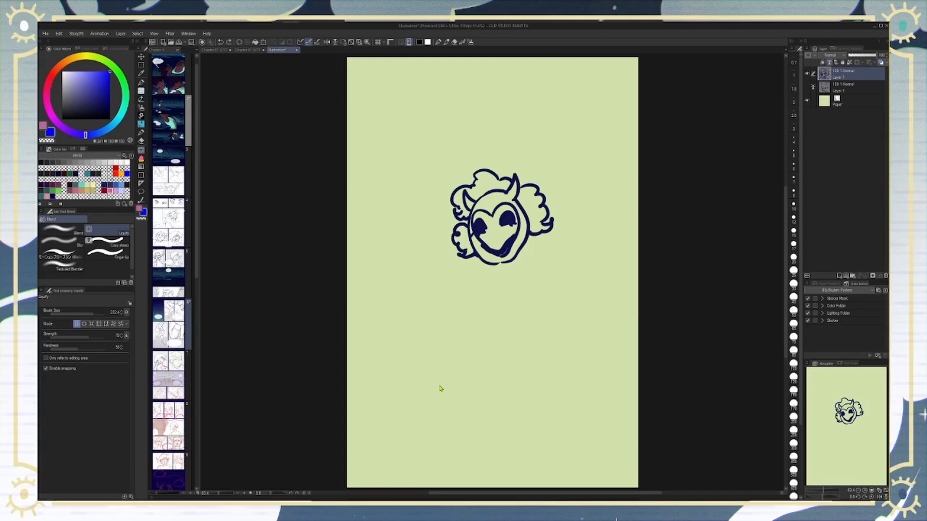
{"action": "key", "text": "ctrl+z"}
{"action": "key", "text": "ctrl+z"}
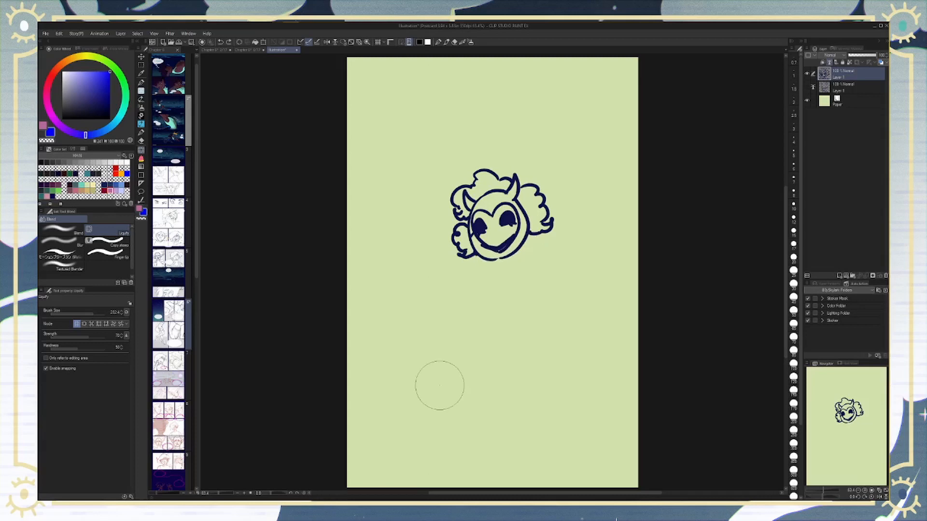
Step: Start a Mesh Transformation on the pasted character and move it slightly down and to the left
{"action": "left_click", "coordinate": [59, 34]}
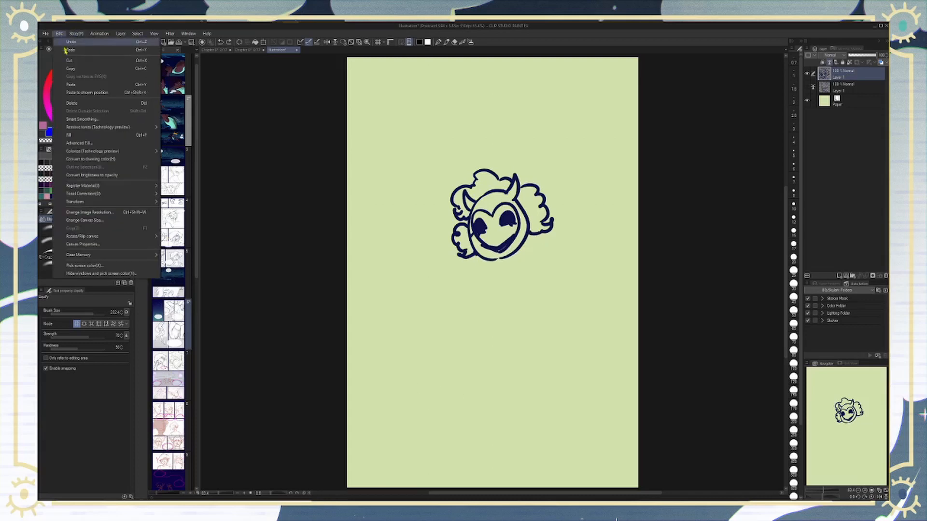
{"action": "mouse_move", "coordinate": [148, 205]}
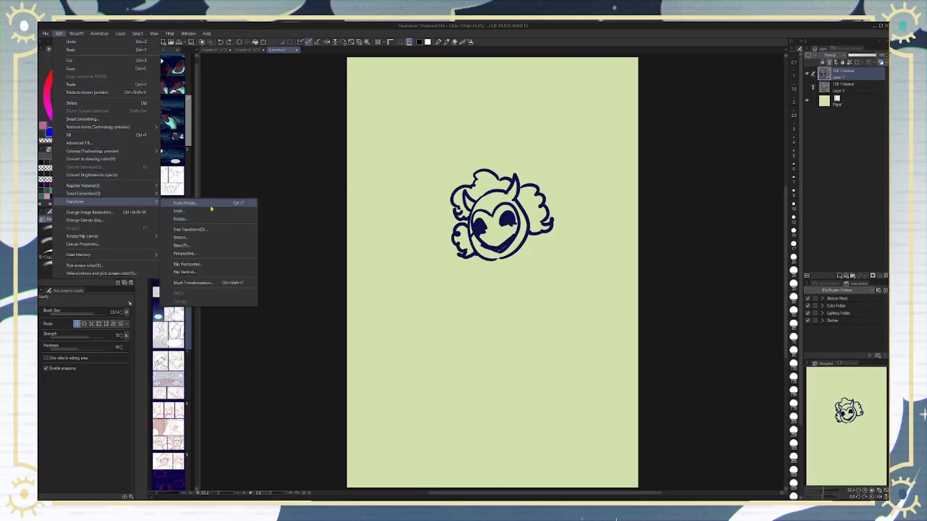
{"action": "left_click", "coordinate": [249, 289]}
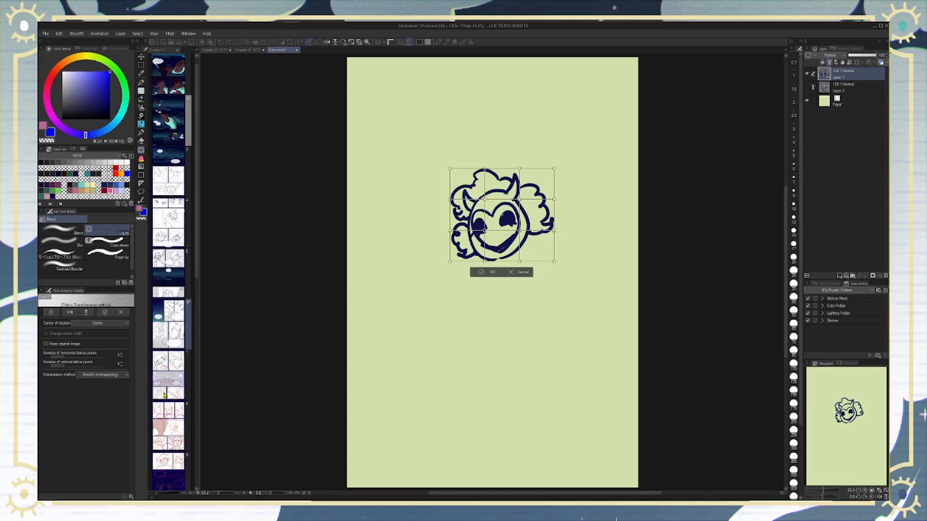
{"action": "mouse_move", "coordinate": [461, 224]}
{"action": "left_mouse_down"}
{"action": "mouse_move", "coordinate": [510, 213]}
{"action": "mouse_move", "coordinate": [509, 227]}
{"action": "mouse_move", "coordinate": [540, 235]}
{"action": "left_mouse_up"}
{"action": "left_click_drag", "start_coordinate": [531, 201], "coordinate": [526, 203]}
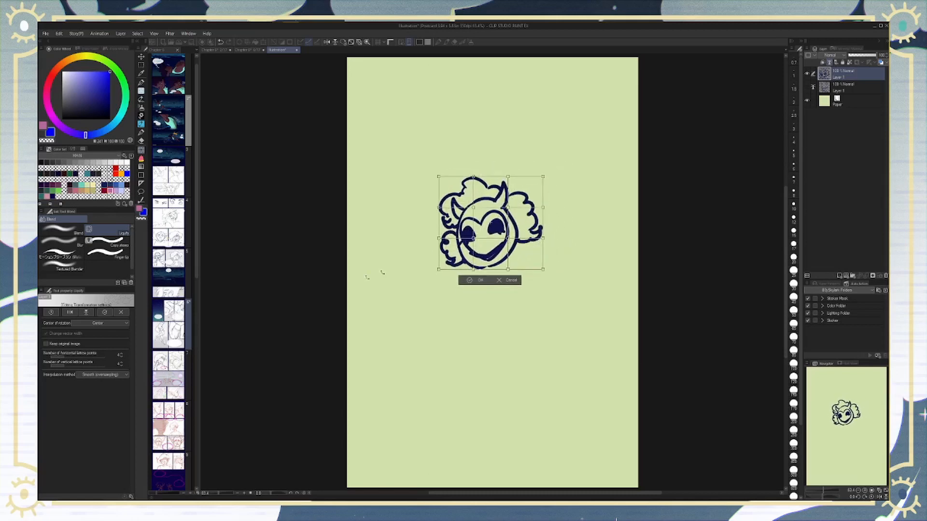
Step: Open the detailed transformation settings, review the Transformation settings, Mesh and Image settings categories, and close them
{"action": "left_click", "coordinate": [131, 498]}
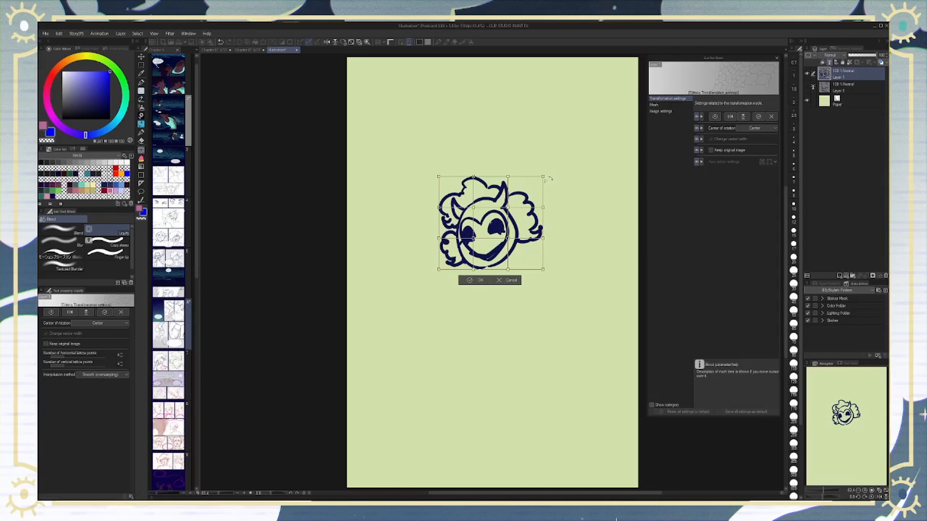
{"action": "left_click", "coordinate": [654, 105]}
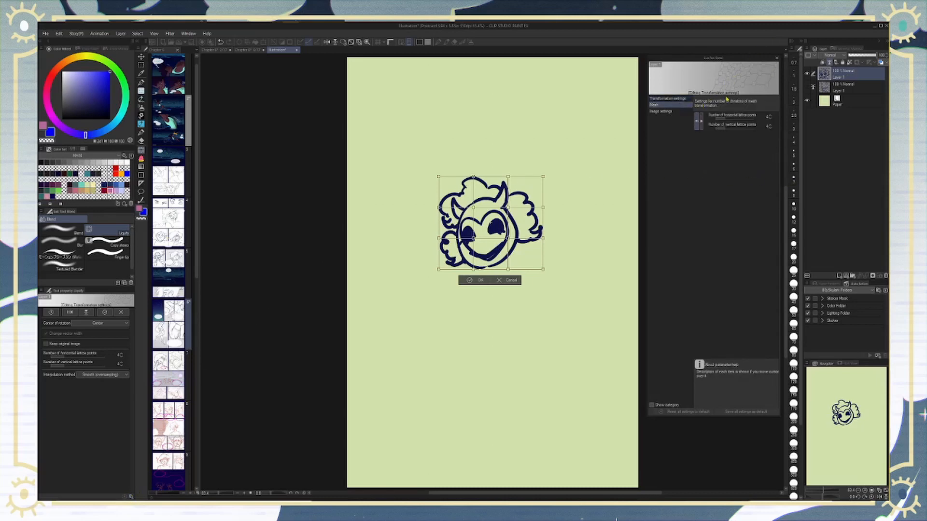
{"action": "left_click", "coordinate": [673, 112]}
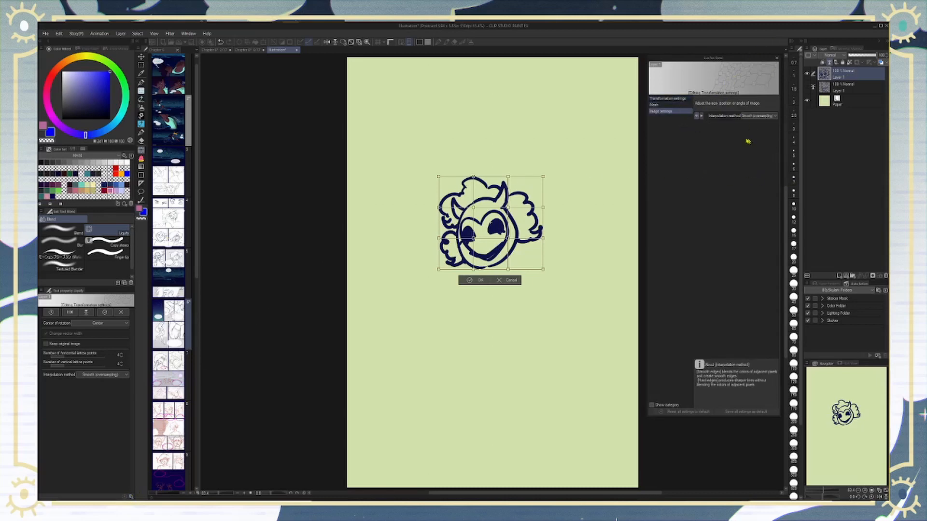
{"action": "left_click", "coordinate": [671, 100]}
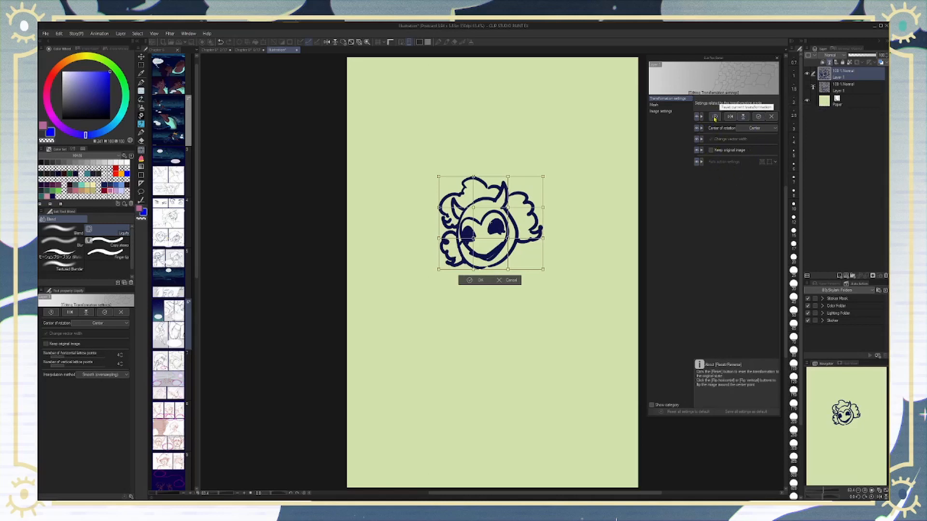
{"action": "left_click", "coordinate": [777, 58]}
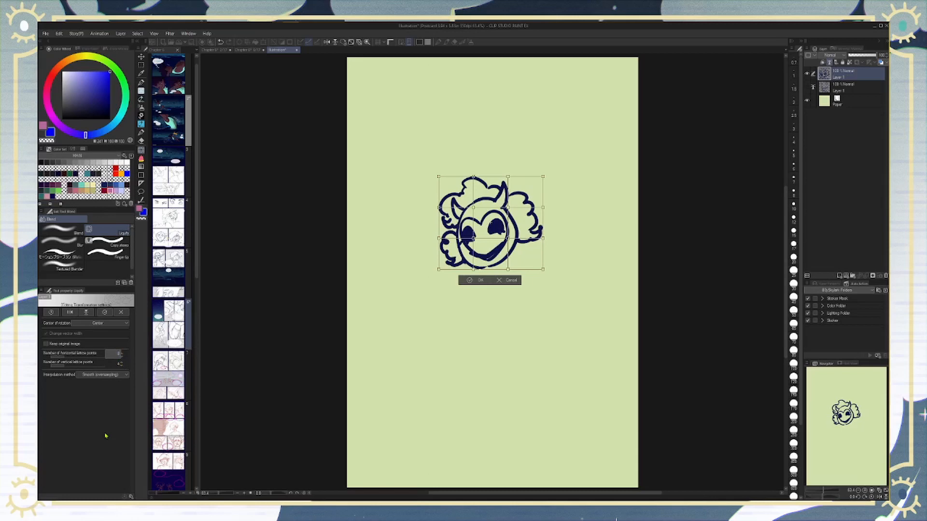
Step: Set the mesh's horizontal and vertical lattice points to 8 each and shift the character slightly up and to the right
{"action": "key", "text": "Return"}
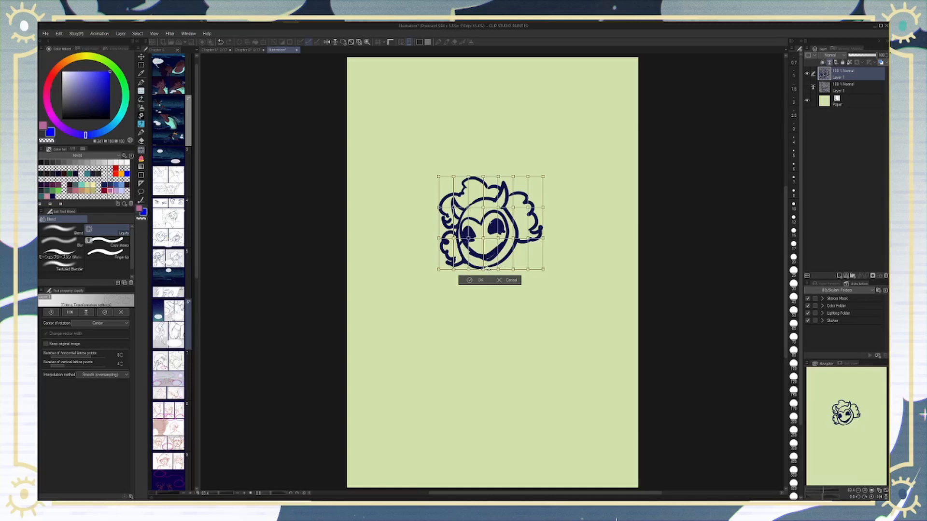
{"action": "left_click_drag", "start_coordinate": [504, 261], "coordinate": [509, 255]}
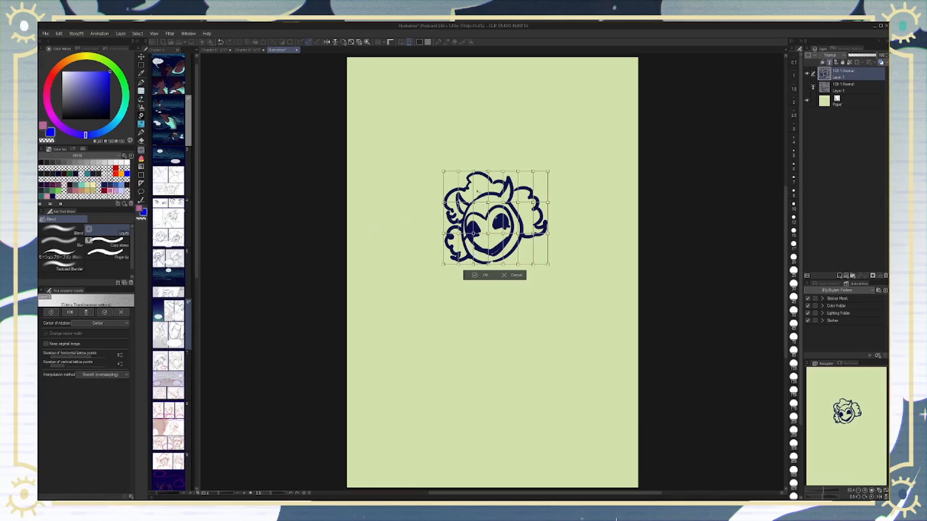
{"action": "left_click", "coordinate": [121, 365]}
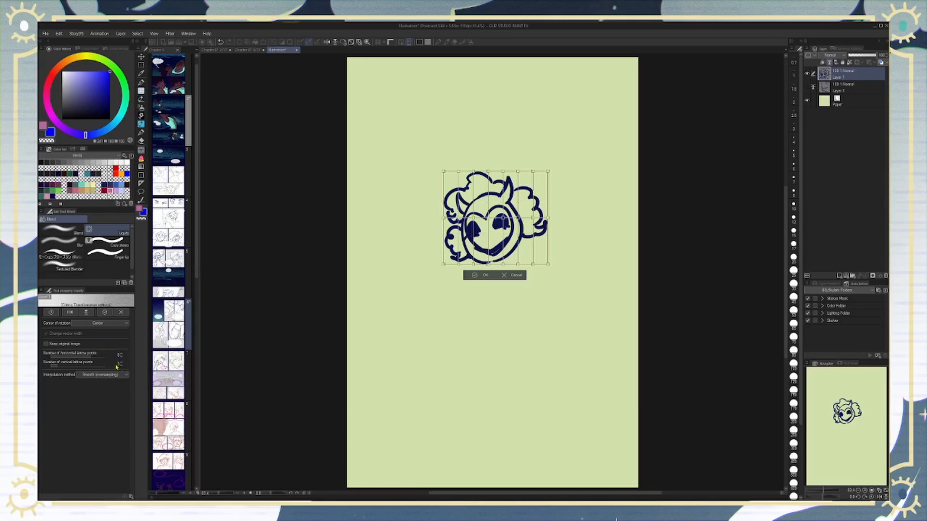
{"action": "type", "text": "8"}
{"action": "key", "text": "Return"}
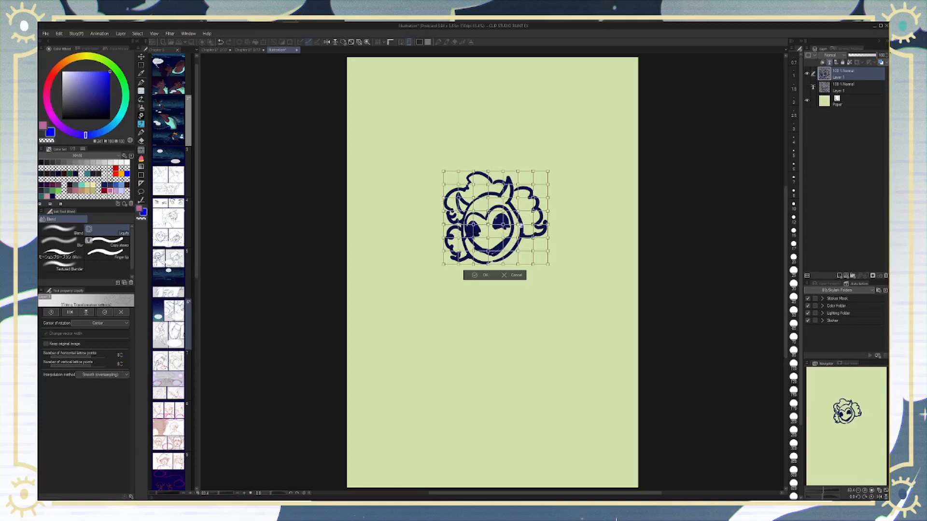
Step: Move the mesh points along the bottom of the face to narrow the jaw and extend the chin downward
{"action": "scroll", "coordinate": [520, 229], "scroll_direction": "up", "scroll_amount": 3}
{"action": "scroll", "coordinate": [520, 232], "scroll_direction": "up", "scroll_amount": 4}
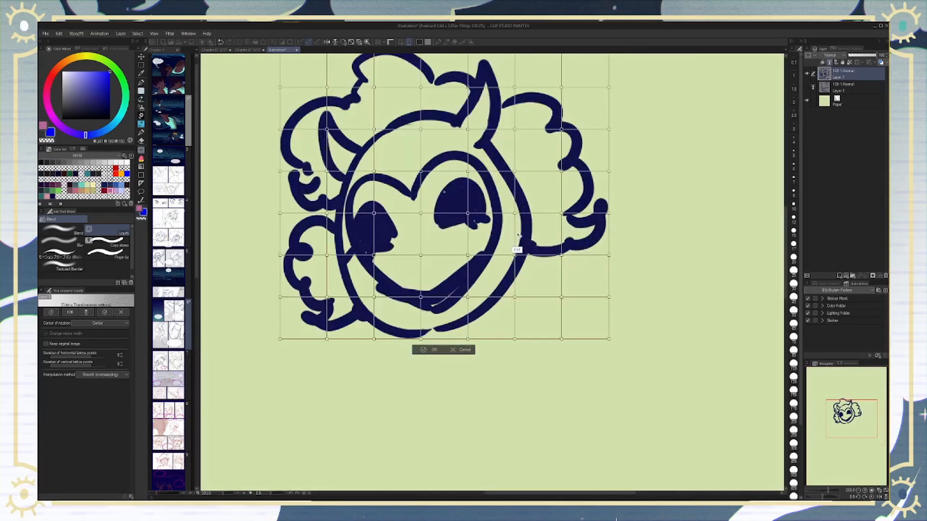
{"action": "scroll", "coordinate": [518, 237], "scroll_direction": "down", "scroll_amount": 4}
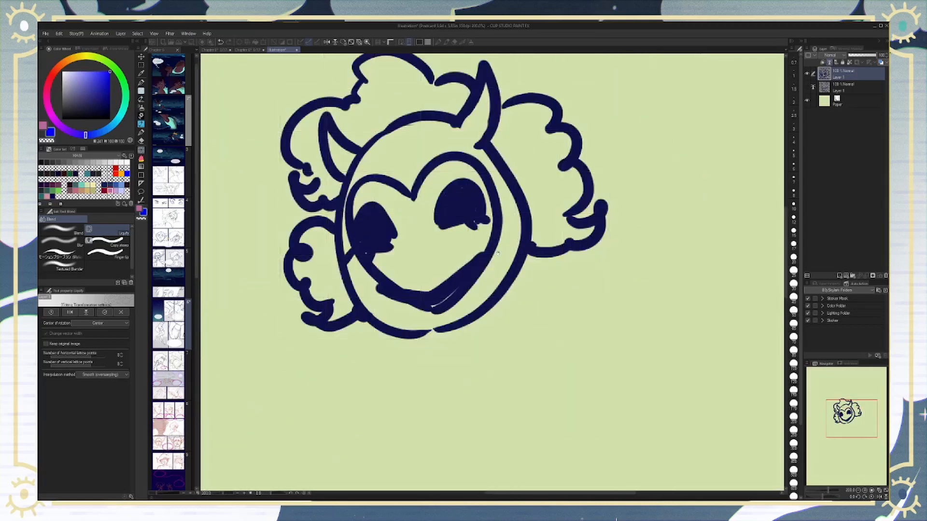
{"action": "mouse_move", "coordinate": [508, 280]}
{"action": "left_mouse_down"}
{"action": "mouse_move", "coordinate": [543, 319]}
{"action": "mouse_move", "coordinate": [560, 321]}
{"action": "left_mouse_up"}
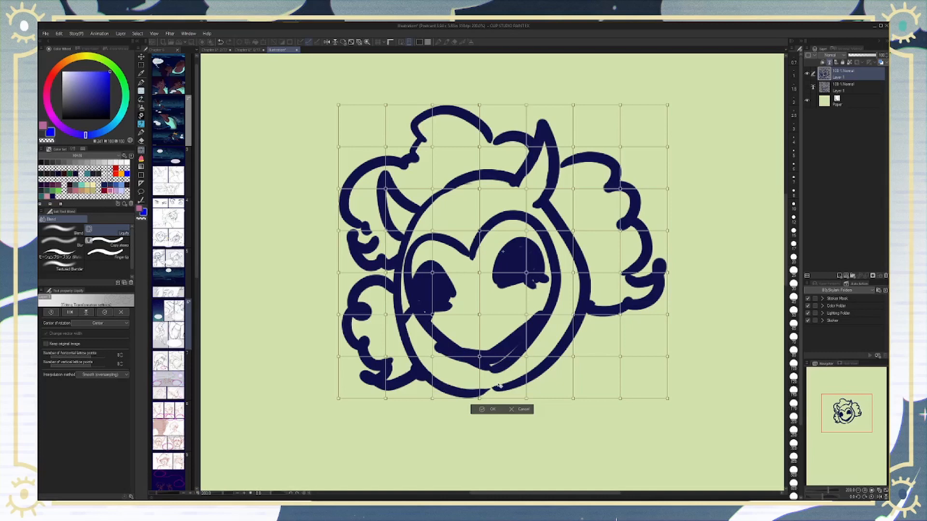
{"action": "mouse_move", "coordinate": [433, 399]}
{"action": "left_mouse_down"}
{"action": "mouse_move", "coordinate": [436, 386]}
{"action": "mouse_move", "coordinate": [397, 393]}
{"action": "mouse_move", "coordinate": [404, 388]}
{"action": "left_mouse_up"}
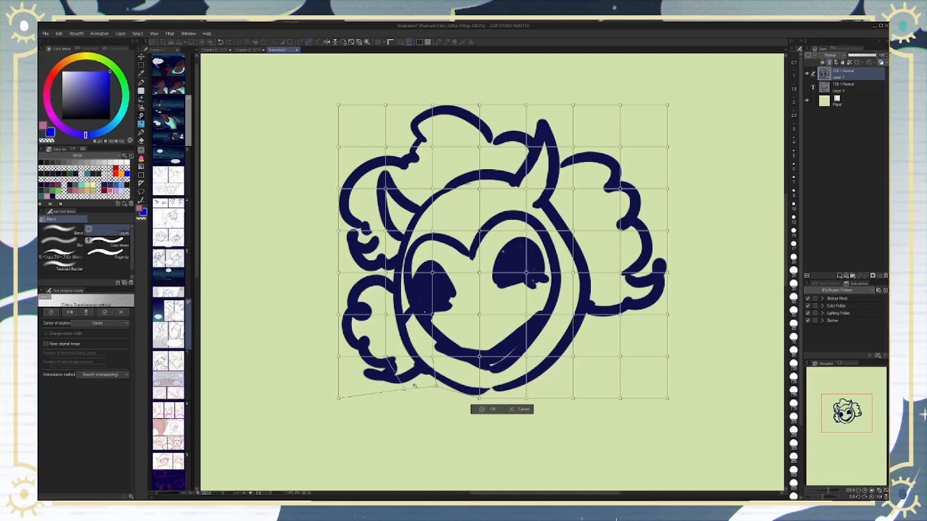
{"action": "left_click_drag", "start_coordinate": [433, 357], "coordinate": [433, 348]}
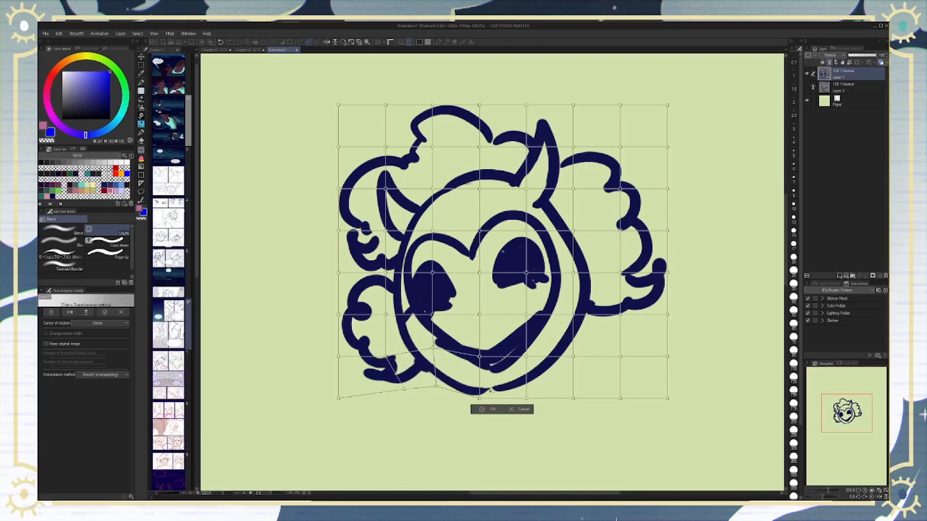
{"action": "mouse_move", "coordinate": [479, 398]}
{"action": "left_mouse_down"}
{"action": "mouse_move", "coordinate": [479, 410]}
{"action": "mouse_move", "coordinate": [525, 400]}
{"action": "mouse_move", "coordinate": [521, 407]}
{"action": "mouse_move", "coordinate": [571, 393]}
{"action": "left_mouse_up"}
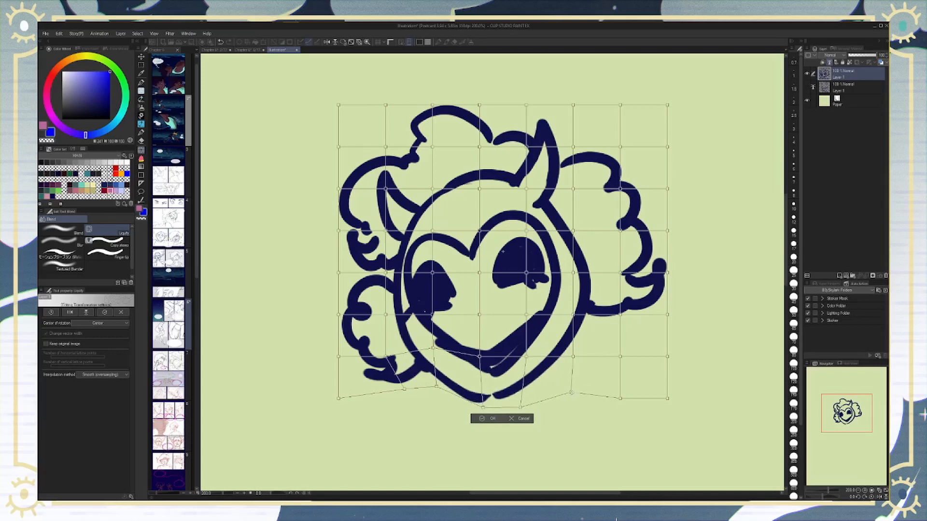
Step: Move the mesh points around the right cheek and the lower right hair curl inward to slim that side
{"action": "left_click_drag", "start_coordinate": [573, 315], "coordinate": [566, 316]}
{"action": "left_click_drag", "start_coordinate": [573, 273], "coordinate": [561, 274]}
{"action": "left_click_drag", "start_coordinate": [620, 315], "coordinate": [608, 323]}
{"action": "left_click_drag", "start_coordinate": [620, 273], "coordinate": [607, 279]}
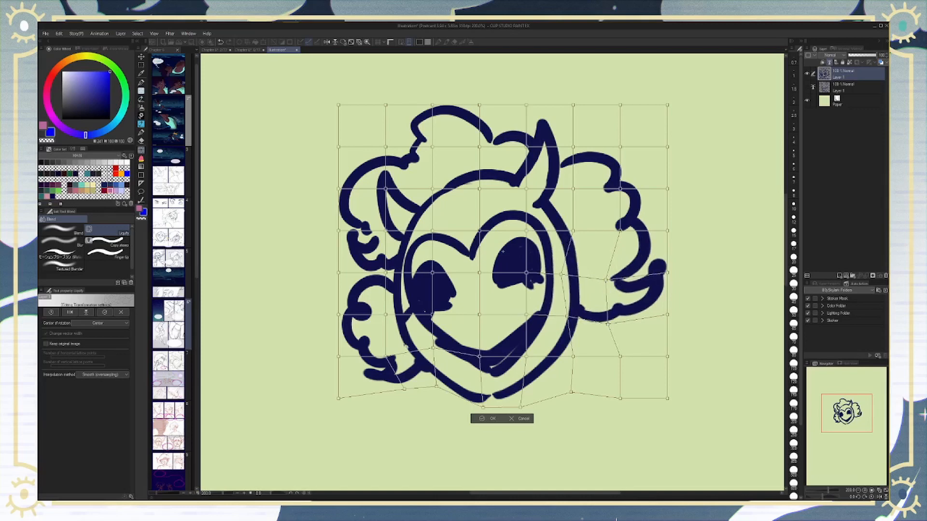
Step: Refine the mesh points around the lower left hair, mouth and chin to sharpen the chin, and apply the mesh transformation
{"action": "left_click_drag", "start_coordinate": [391, 357], "coordinate": [389, 353]}
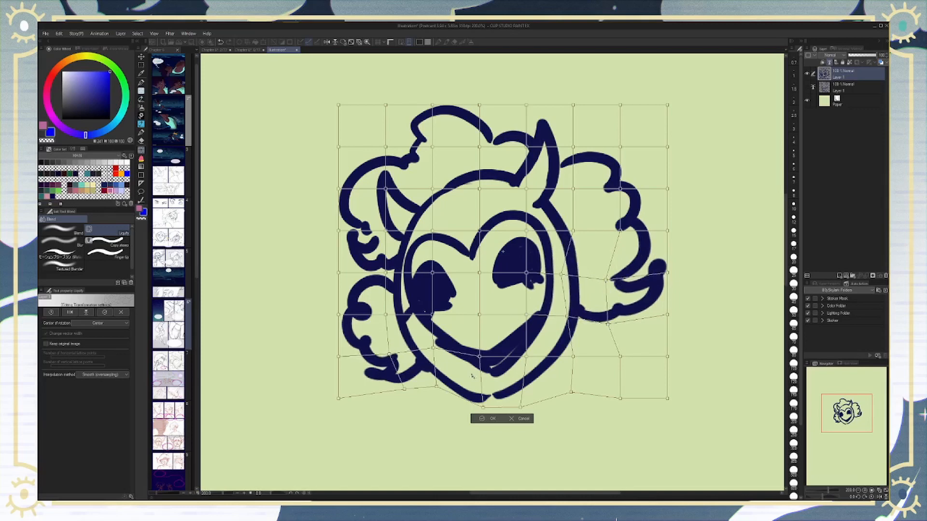
{"action": "left_click_drag", "start_coordinate": [436, 387], "coordinate": [435, 391]}
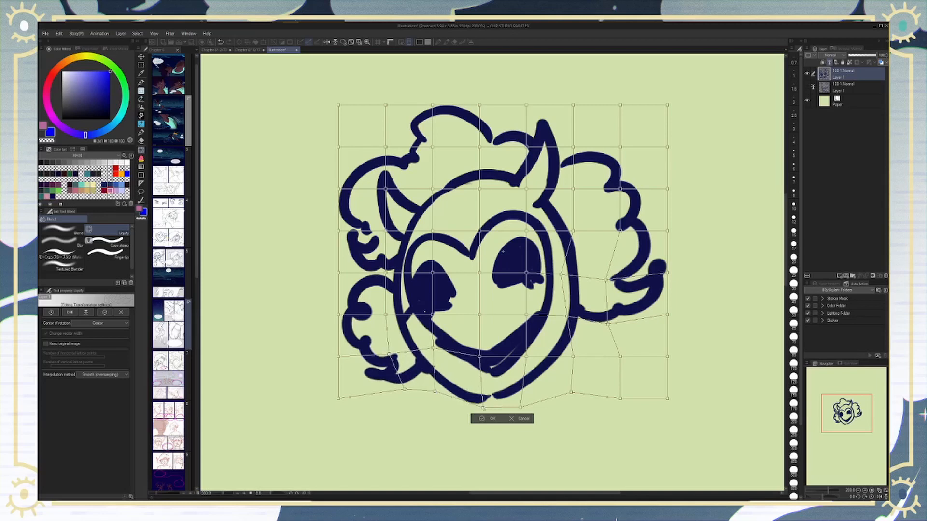
{"action": "left_click_drag", "start_coordinate": [484, 408], "coordinate": [486, 410]}
{"action": "left_click_drag", "start_coordinate": [480, 356], "coordinate": [481, 364]}
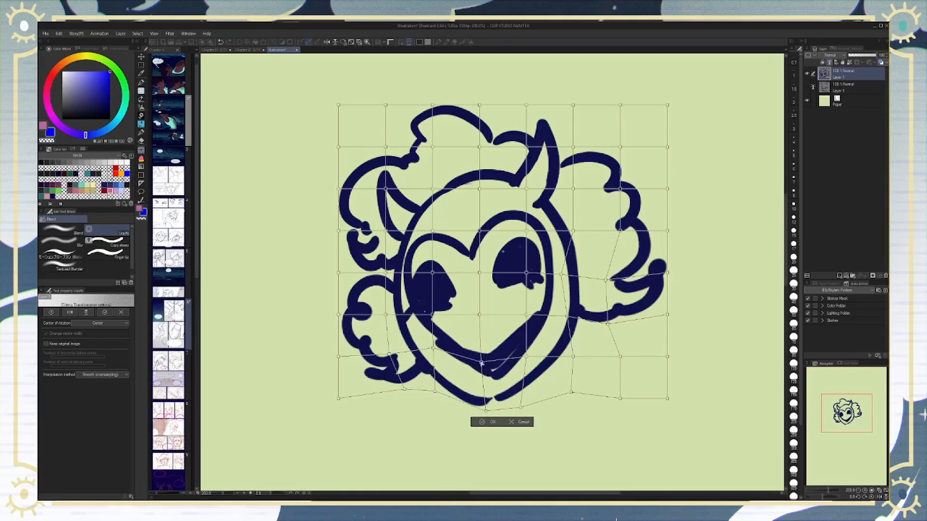
{"action": "left_click_drag", "start_coordinate": [520, 407], "coordinate": [519, 413]}
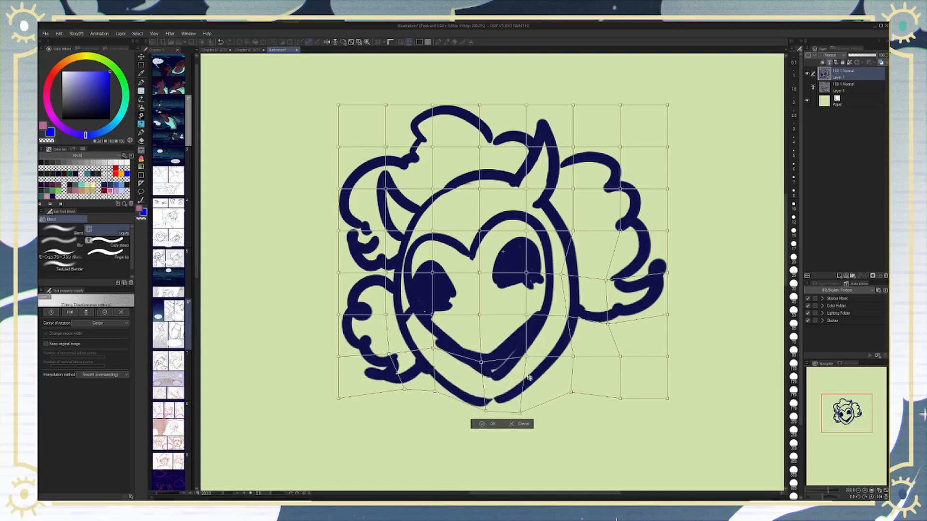
{"action": "left_click_drag", "start_coordinate": [525, 356], "coordinate": [571, 359]}
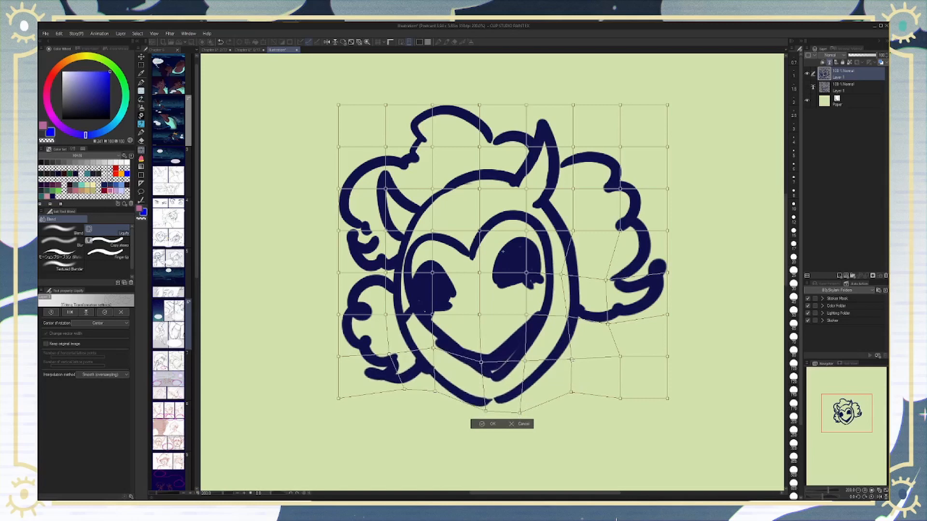
{"action": "left_click", "coordinate": [490, 425]}
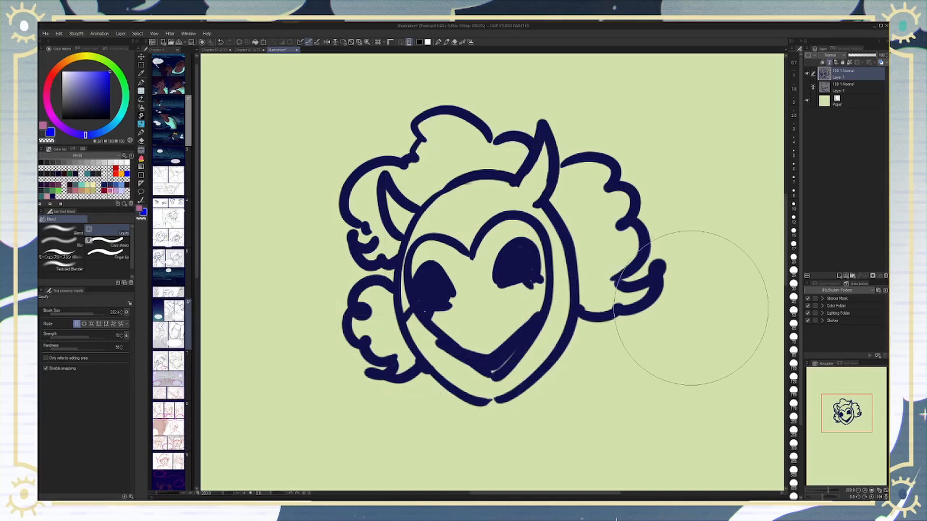
Step: Undo and redo the mesh transformation repeatedly to compare the original and reshaped face, ending with it undone
{"action": "key", "text": "ctrl+z"}
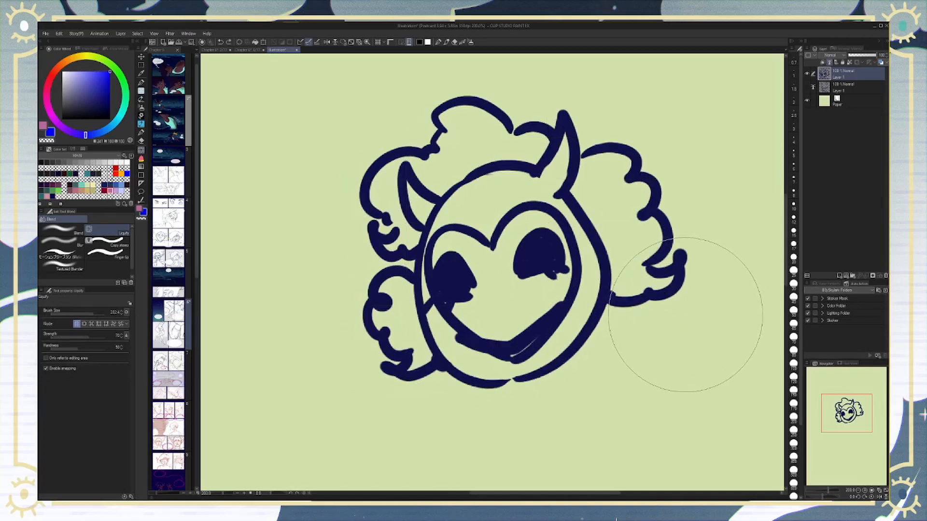
{"action": "key", "text": "ctrl+y"}
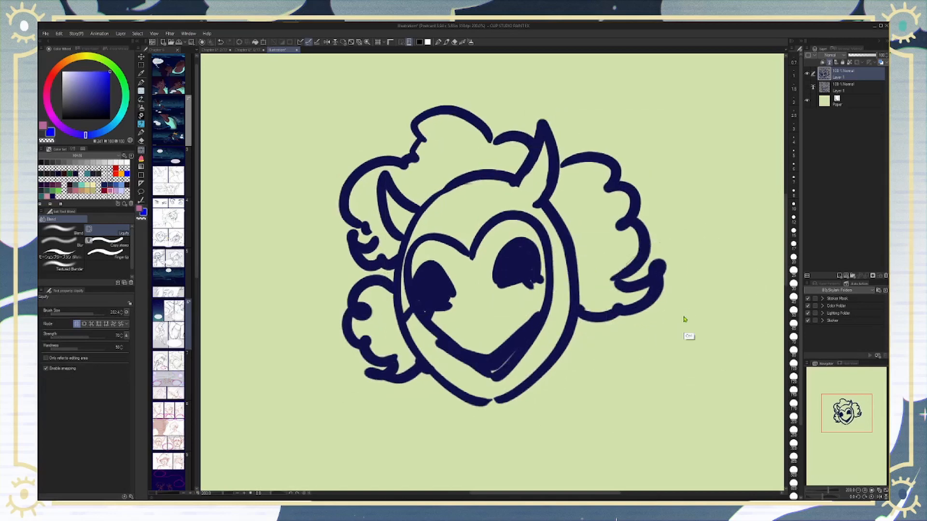
{"action": "key", "text": "ctrl+z"}
{"action": "key", "text": "ctrl+y"}
{"action": "key", "text": "ctrl+z"}
{"action": "key", "text": "ctrl+y"}
{"action": "key", "text": "ctrl+z"}
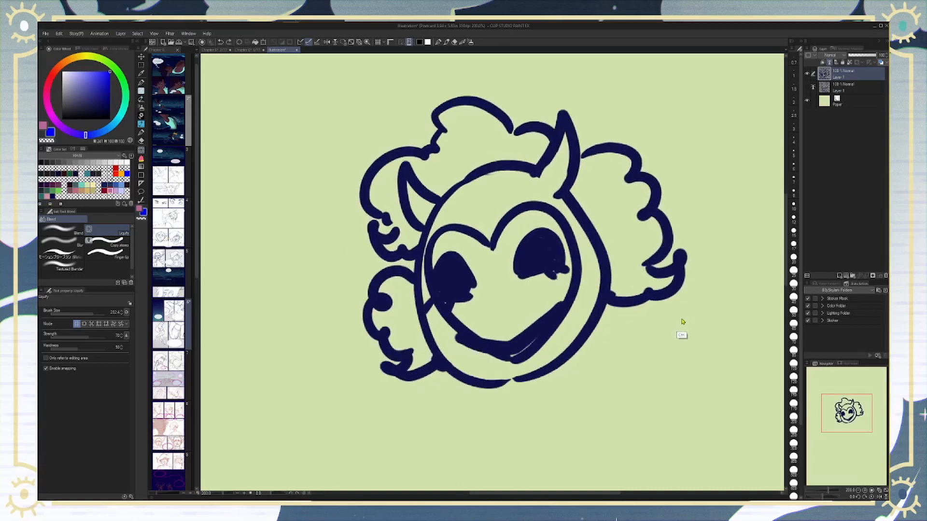
Step: Compare the original and reshaped face once more, ending with the mesh transformation redone
{"action": "key", "text": "ctrl+y"}
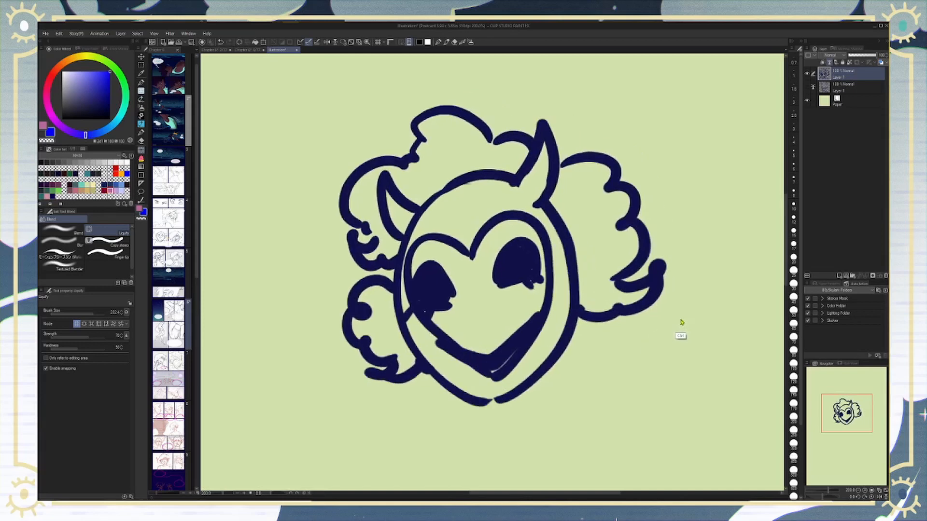
{"action": "key", "text": "ctrl+z"}
{"action": "key", "text": "ctrl+y"}
Step: Start a new mesh transformation on the head with 10 horizontal and 10 vertical lattice points
{"action": "key", "text": "ctrl+shift+t"}
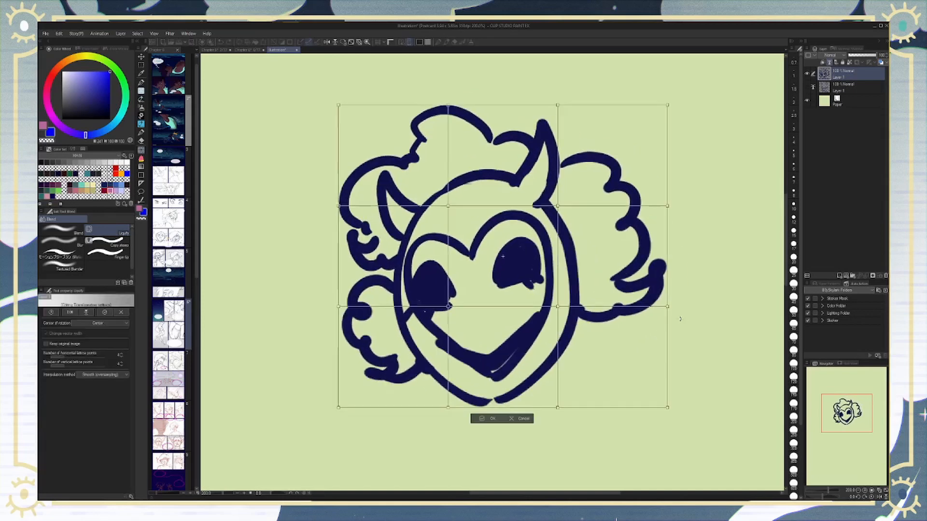
{"action": "left_click", "coordinate": [118, 355]}
{"action": "type", "text": "10"}
{"action": "key", "text": "Return"}
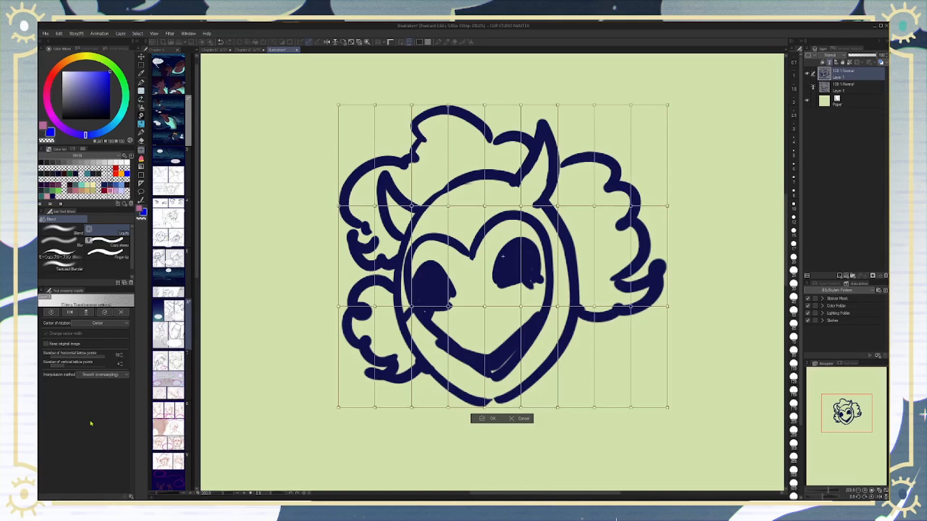
{"action": "left_click", "coordinate": [117, 366]}
{"action": "type", "text": "10"}
{"action": "key", "text": "Return"}
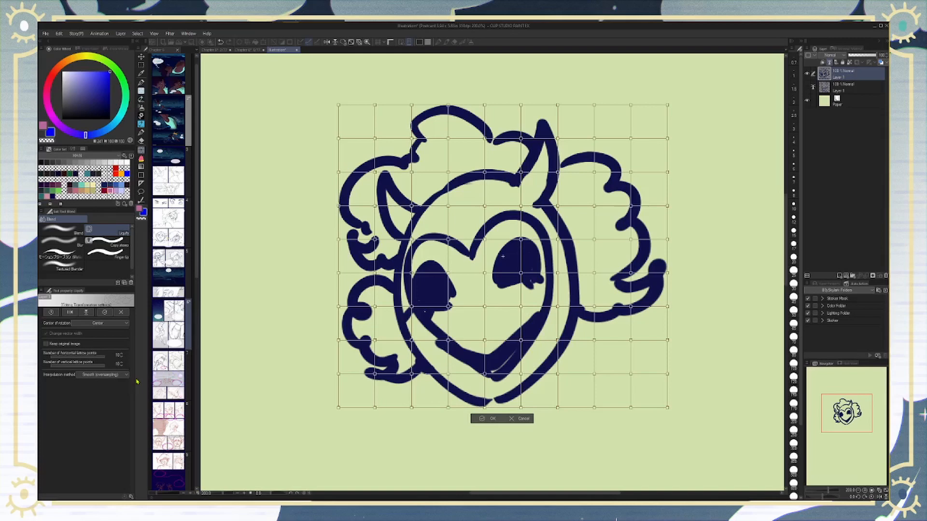
{"action": "left_click", "coordinate": [117, 355]}
Step: Move the mesh points around the upper left hair to reshape the notch between the top curl and the left curl
{"action": "mouse_move", "coordinate": [448, 105]}
{"action": "left_mouse_down"}
{"action": "mouse_move", "coordinate": [453, 147]}
{"action": "mouse_move", "coordinate": [450, 133]}
{"action": "left_mouse_up"}
{"action": "left_click_drag", "start_coordinate": [409, 167], "coordinate": [406, 129]}
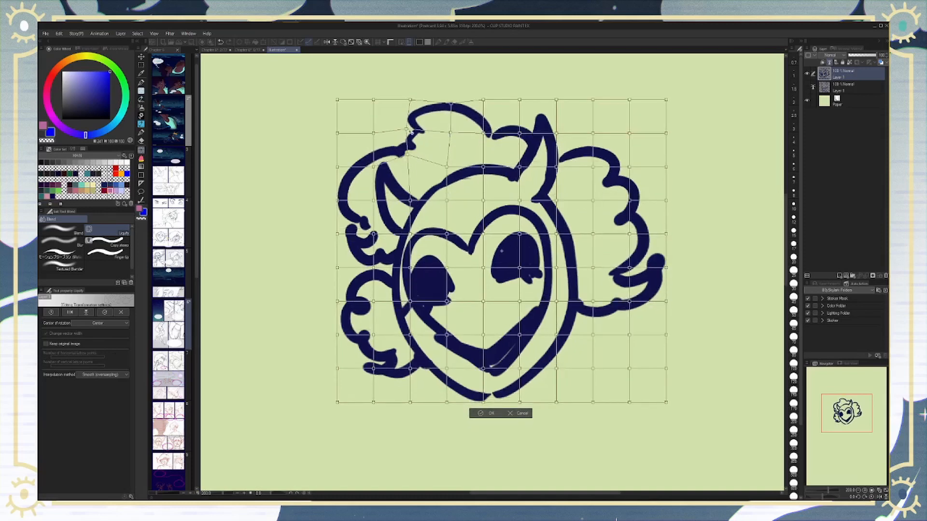
{"action": "left_click_drag", "start_coordinate": [447, 165], "coordinate": [446, 165]}
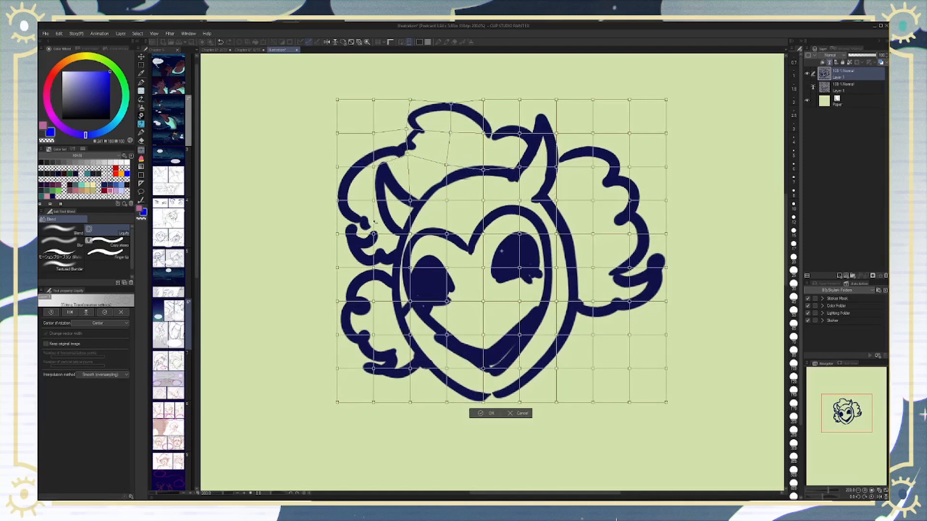
Step: Move the mesh points along the left edge of the head to reshape the left curls and pull the lower one inward
{"action": "left_click_drag", "start_coordinate": [374, 233], "coordinate": [358, 240]}
{"action": "left_click_drag", "start_coordinate": [373, 301], "coordinate": [408, 301]}
{"action": "left_click_drag", "start_coordinate": [373, 334], "coordinate": [347, 333]}
{"action": "left_click_drag", "start_coordinate": [337, 301], "coordinate": [344, 300]}
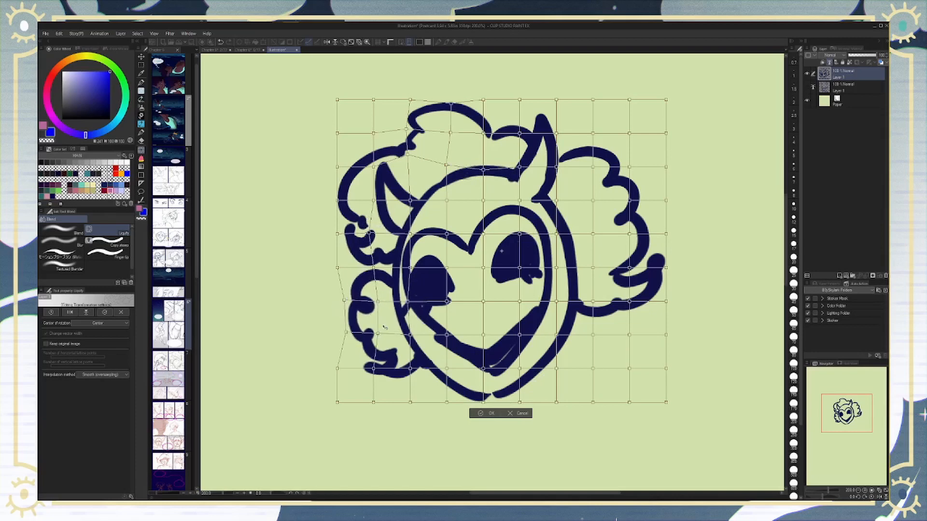
{"action": "left_click_drag", "start_coordinate": [337, 267], "coordinate": [349, 275]}
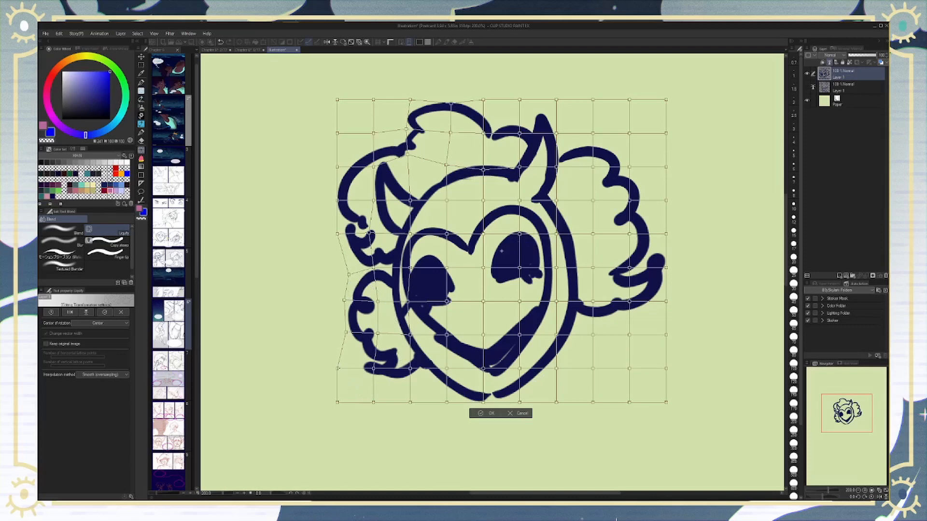
{"action": "left_click_drag", "start_coordinate": [337, 369], "coordinate": [354, 363]}
{"action": "left_click_drag", "start_coordinate": [338, 402], "coordinate": [408, 396]}
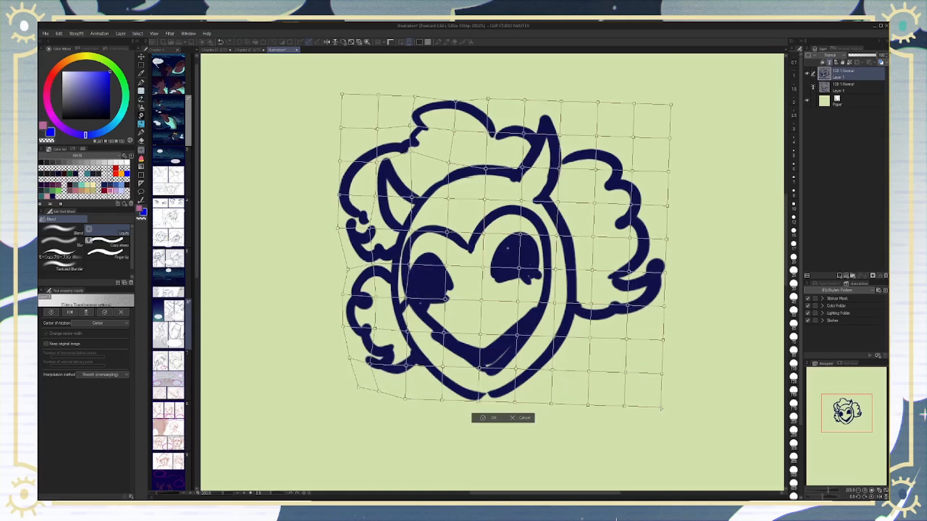
Step: Move the mesh points along the right edge inward to slim the right hair curls and their lower tip
{"action": "left_click_drag", "start_coordinate": [661, 409], "coordinate": [655, 404]}
{"action": "left_click_drag", "start_coordinate": [665, 273], "coordinate": [657, 269]}
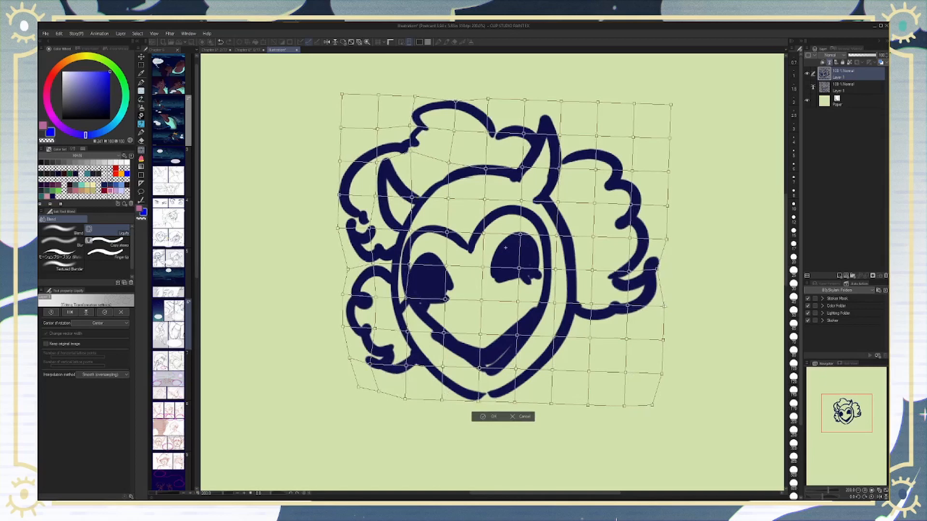
{"action": "left_click_drag", "start_coordinate": [663, 306], "coordinate": [624, 302]}
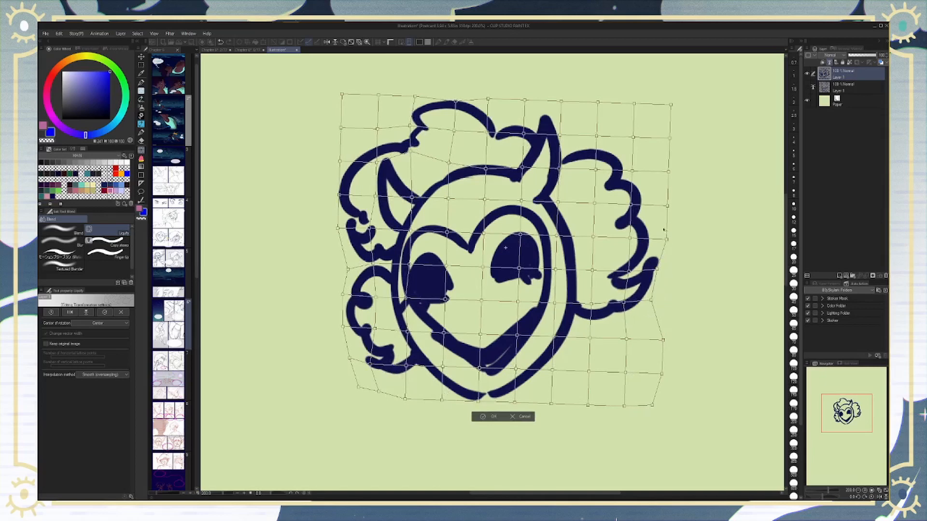
{"action": "left_click_drag", "start_coordinate": [667, 240], "coordinate": [657, 243]}
{"action": "left_click_drag", "start_coordinate": [633, 171], "coordinate": [630, 177]}
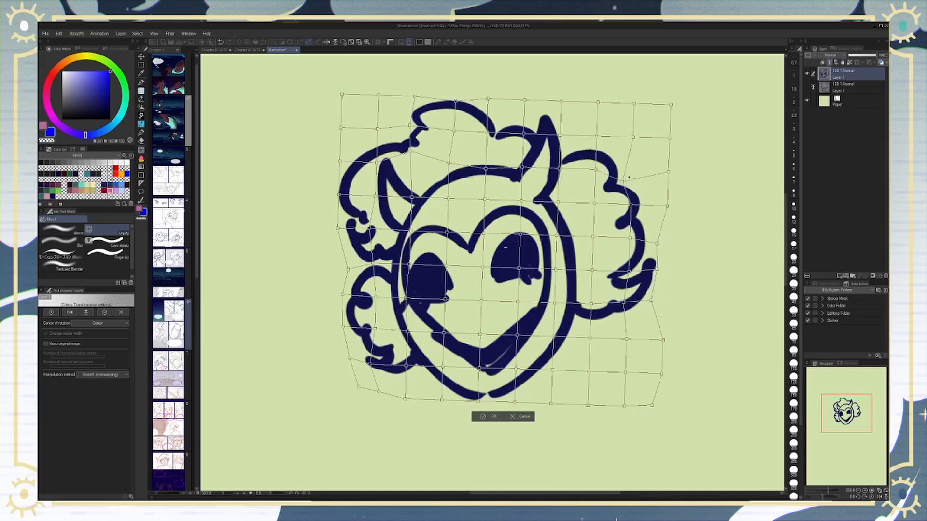
{"action": "left_click_drag", "start_coordinate": [622, 131], "coordinate": [618, 143]}
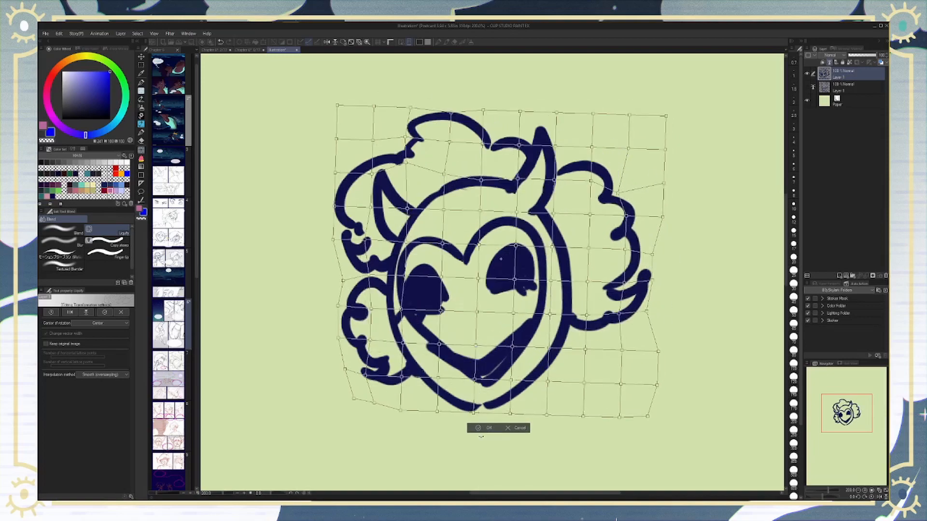
Step: Apply the mesh transformation to the head and fit the whole canvas in view
{"action": "key", "text": "Return"}
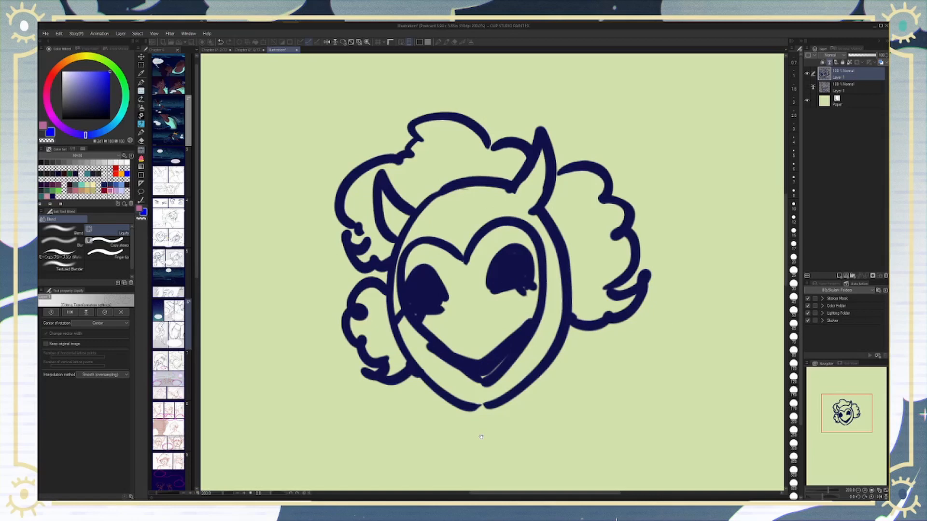
{"action": "key", "text": "space"}
{"action": "key", "text": "space"}
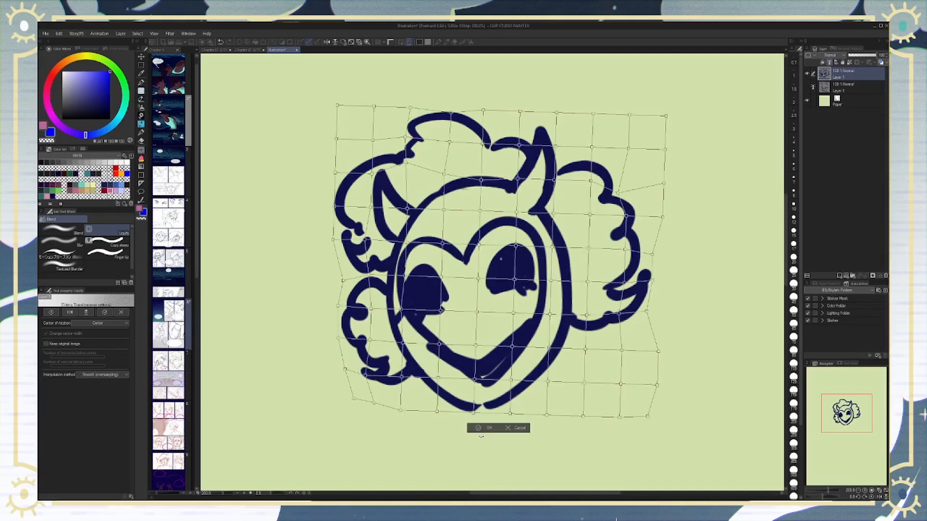
{"action": "key", "text": "Return"}
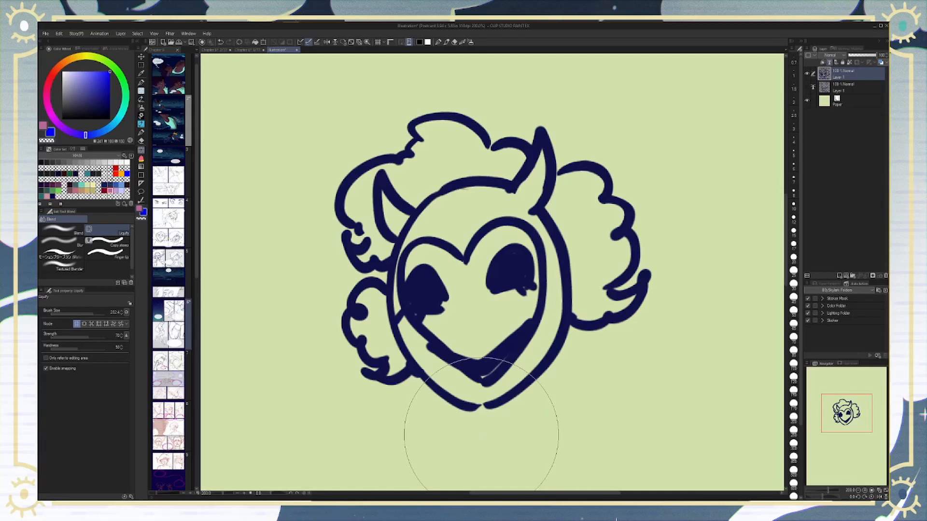
{"action": "key", "text": "ctrl+0"}
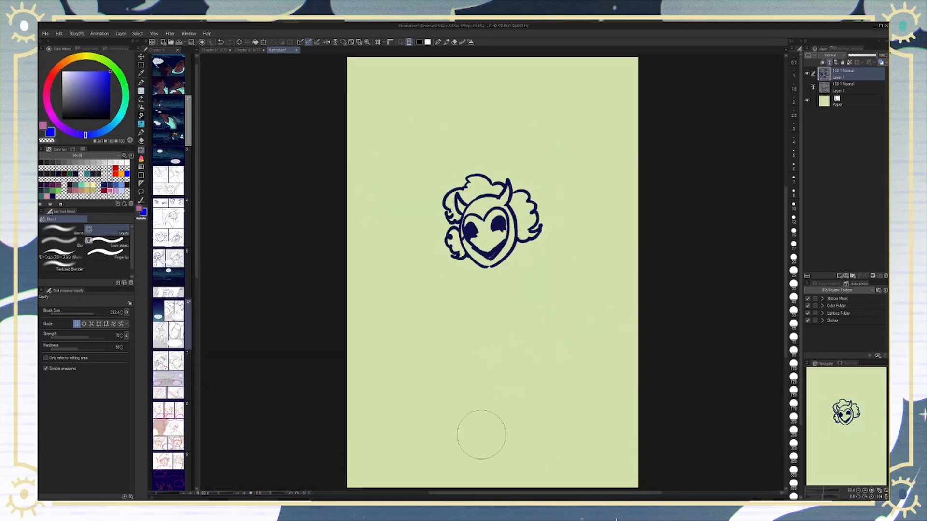